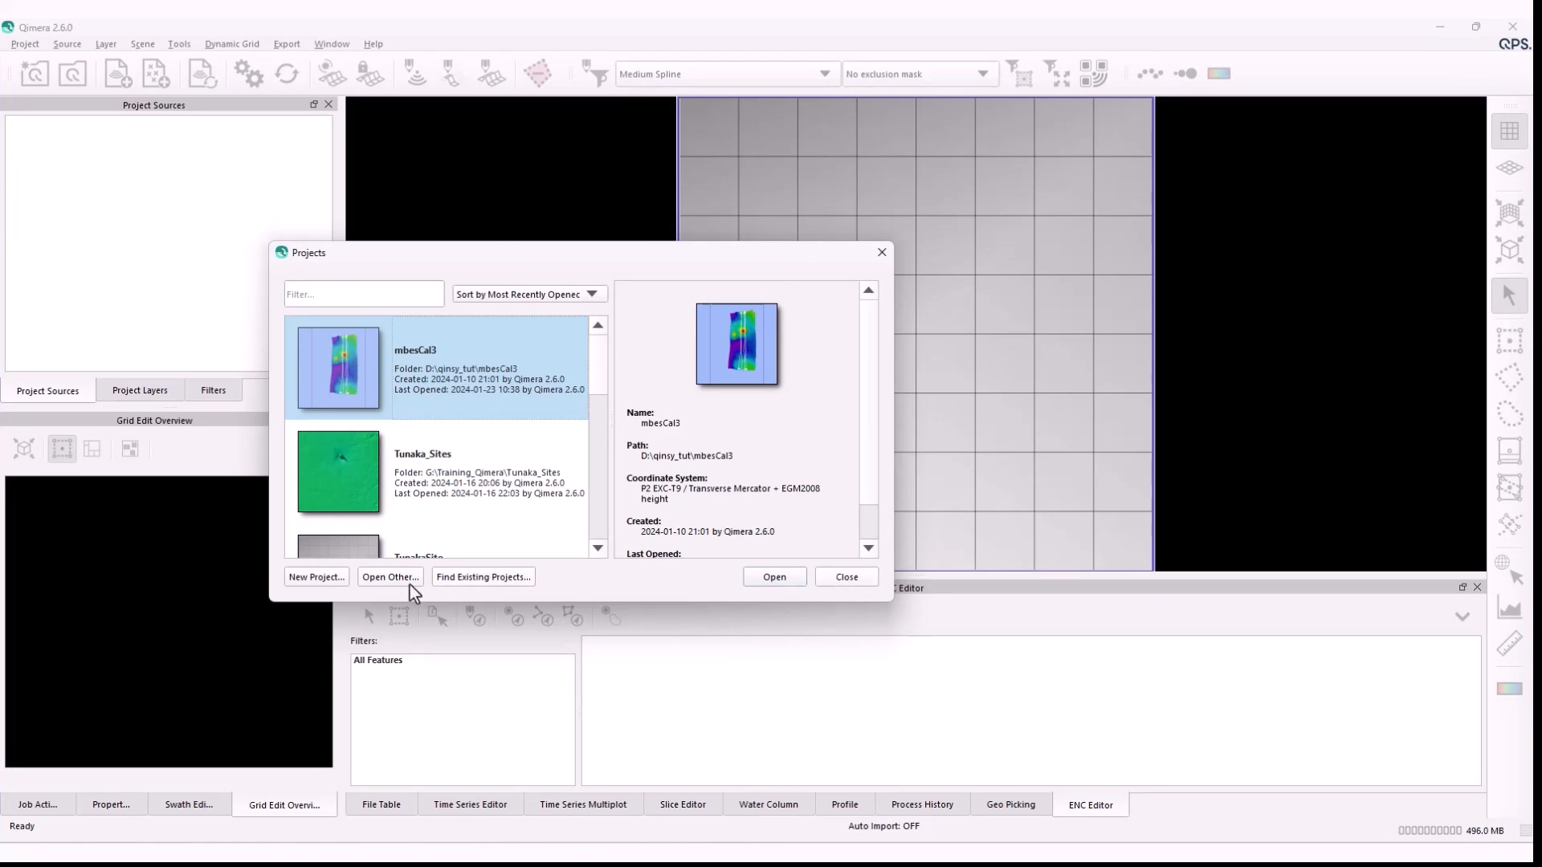
# Create a project named Callibration_Test1 in the G:\Training_Qimera folder, keeping the automatic projection choice.
pyautogui.click(318, 580)
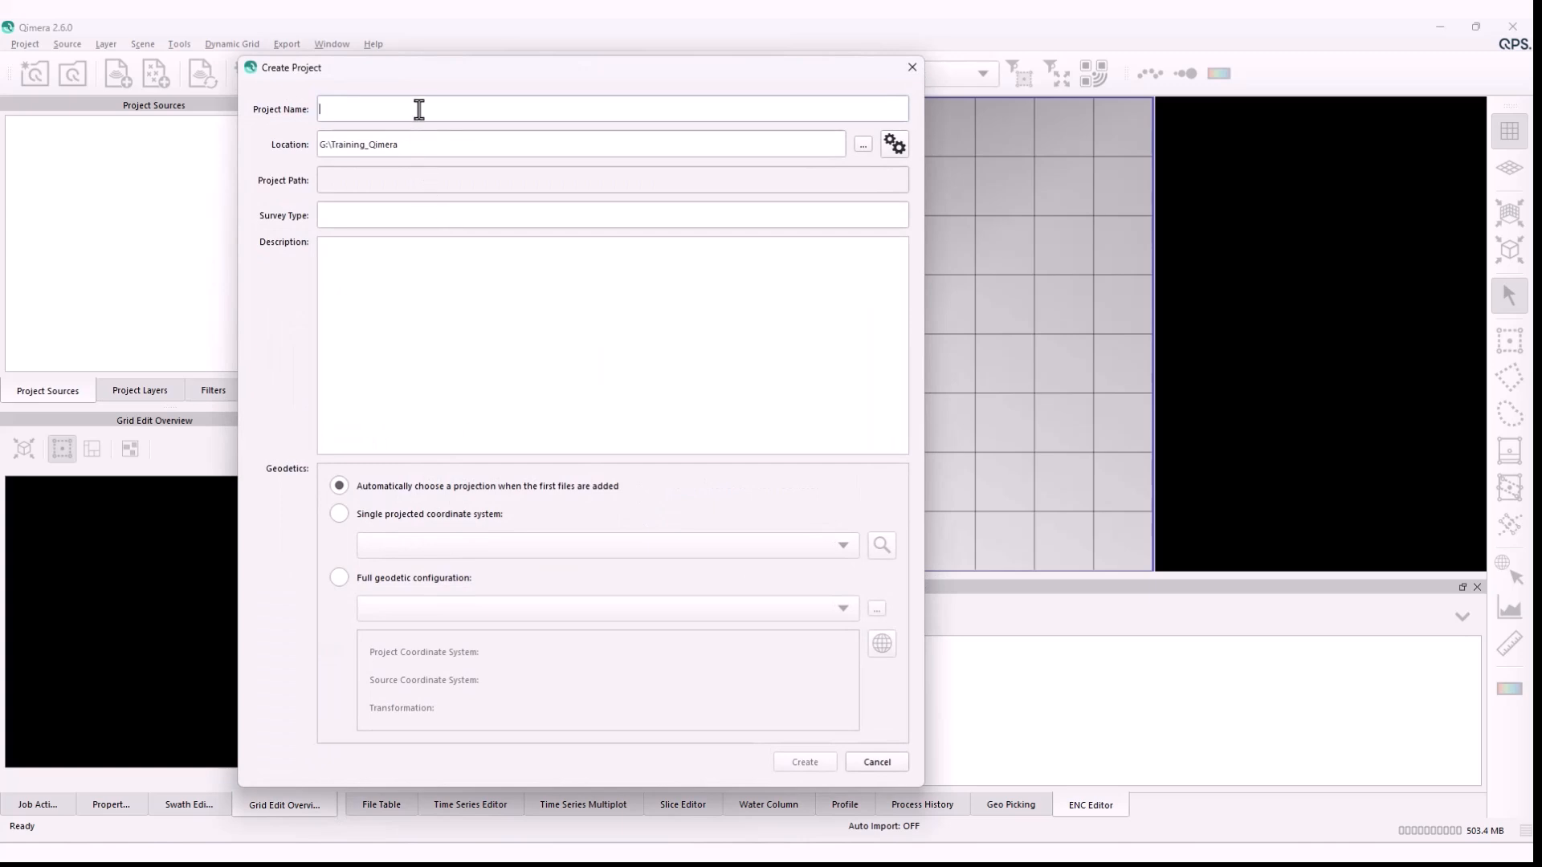
pyautogui.write('Callibration_Test1')
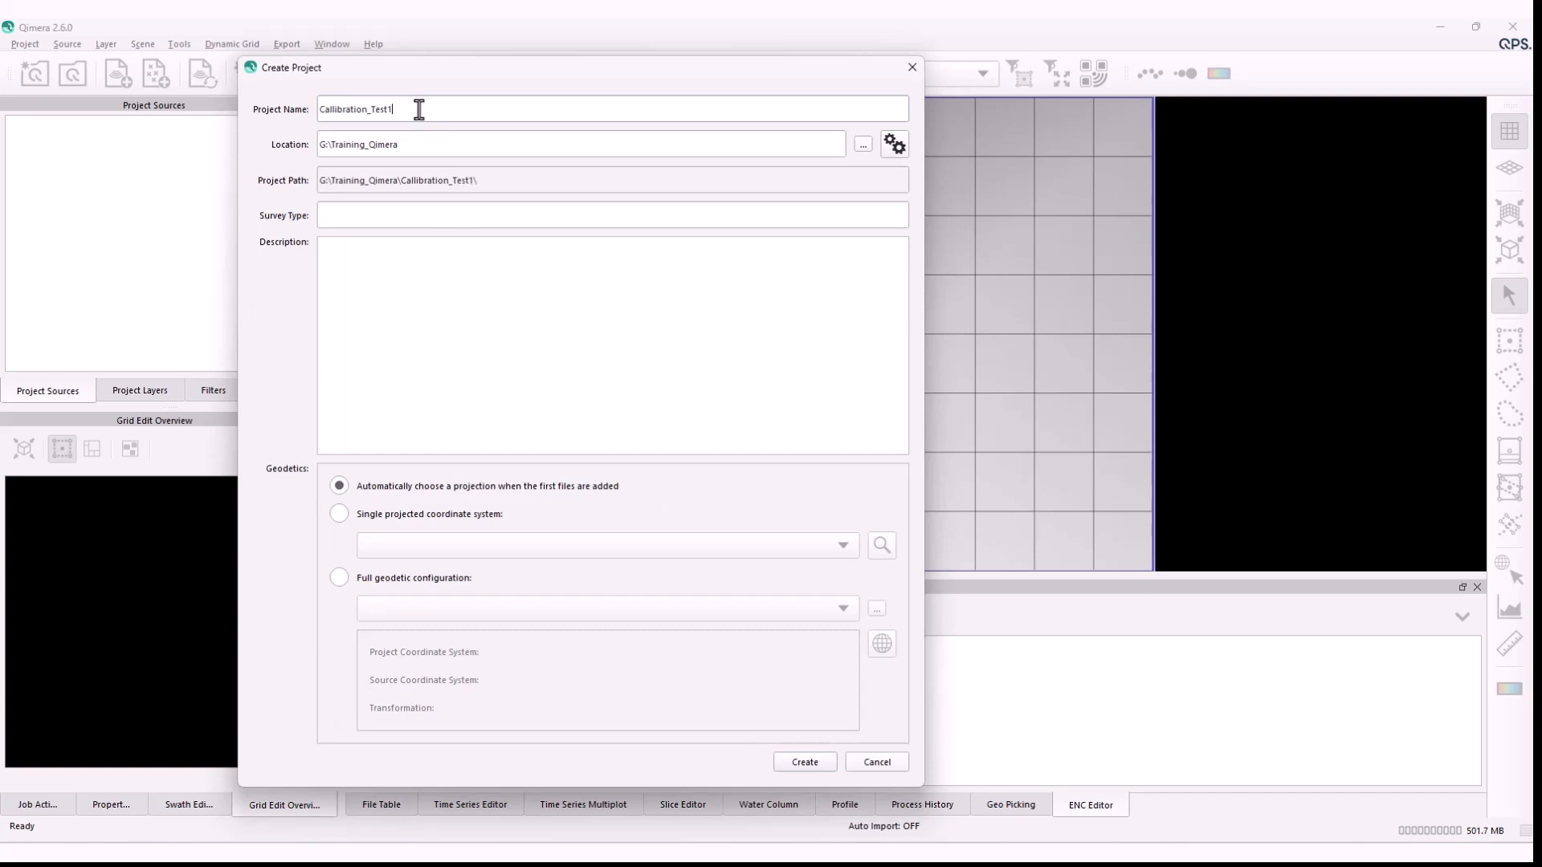
pyautogui.click(862, 144)
pyautogui.scroll(2, 383, 363)
pyautogui.scroll(-4, 327, 321)
pyautogui.click(331, 263)
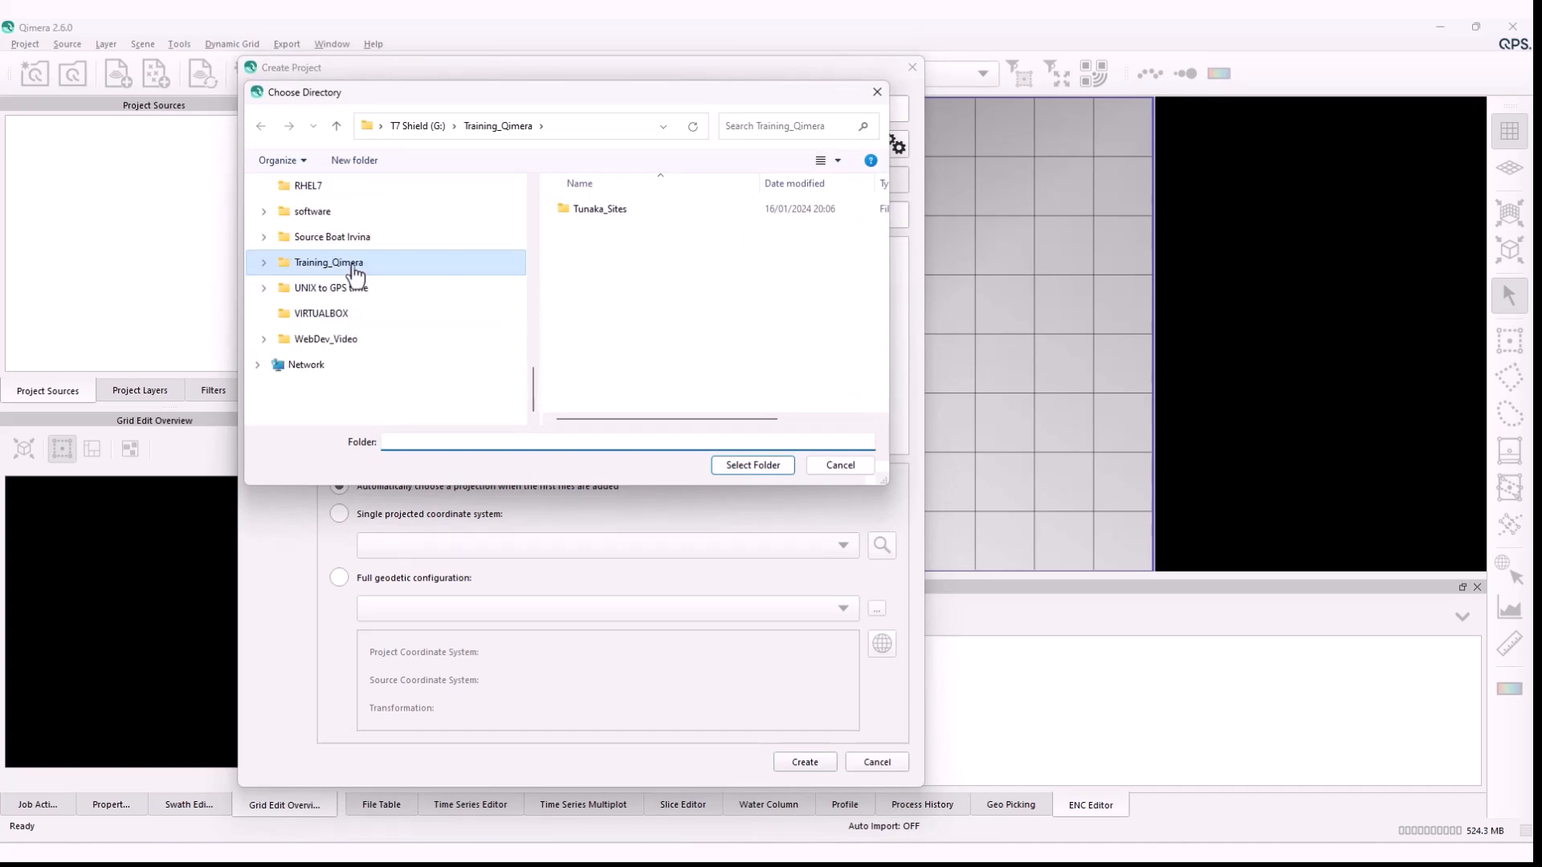
pyautogui.click(752, 466)
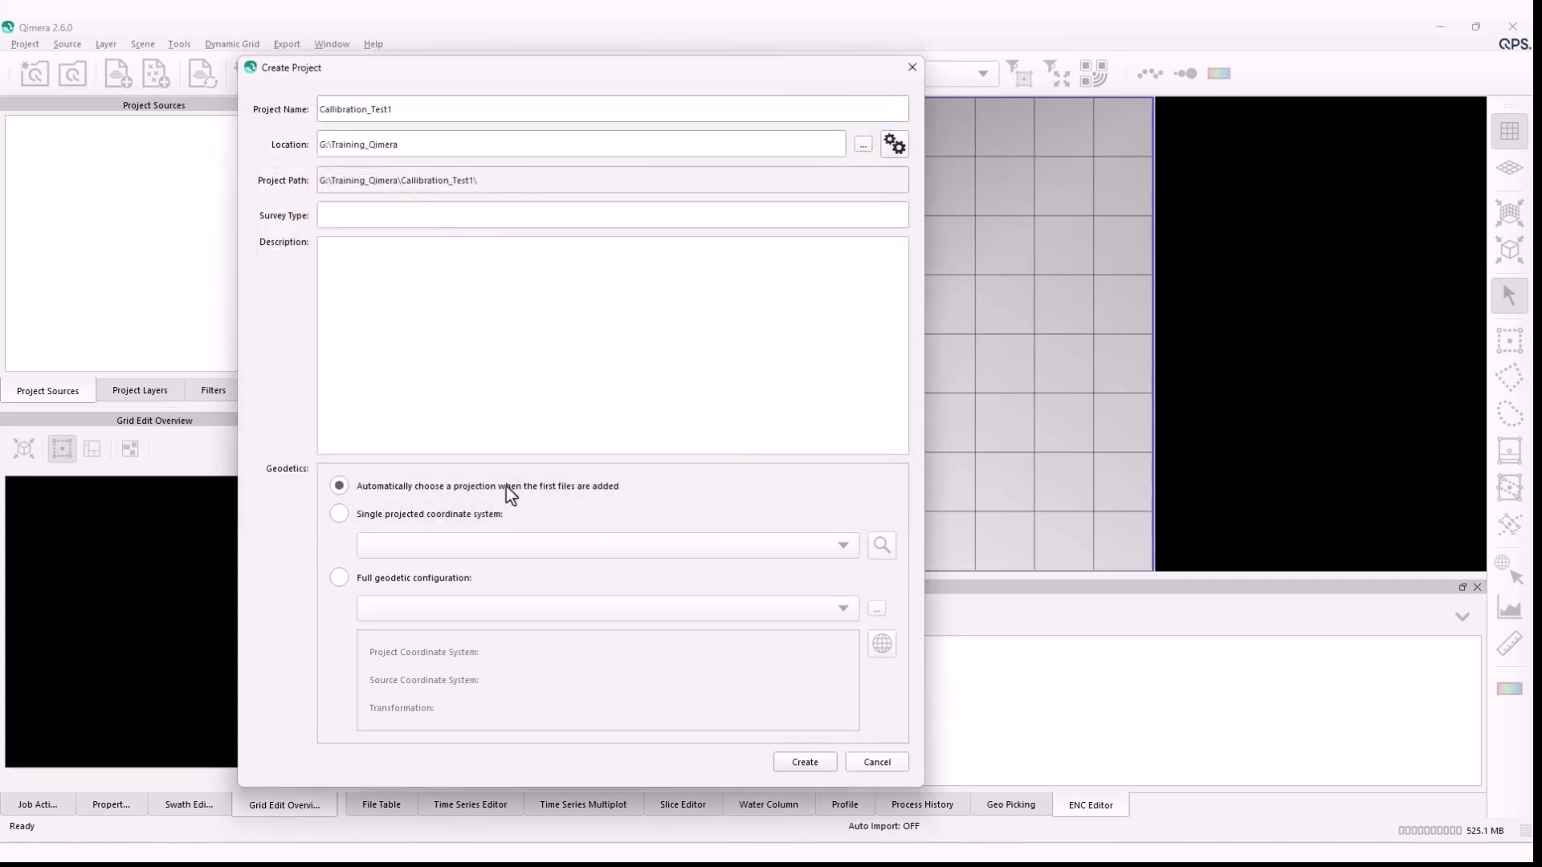
pyautogui.click(802, 763)
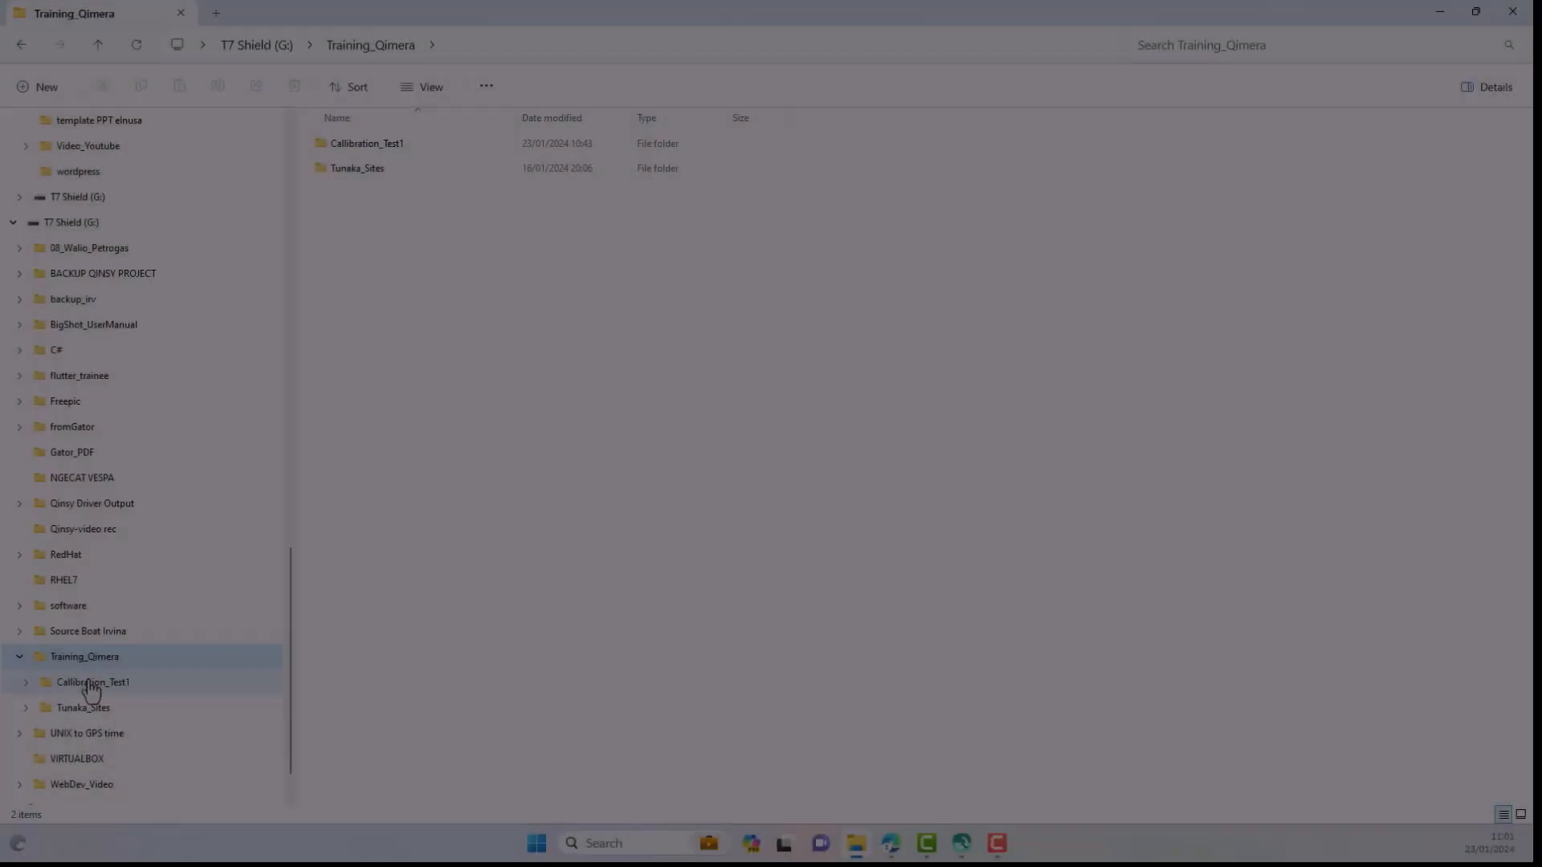
# In File Explorer, check the new project's empty Database folder and copy all seven database files from the mbesCal3 project's Database folder.
pyautogui.click(90, 684)
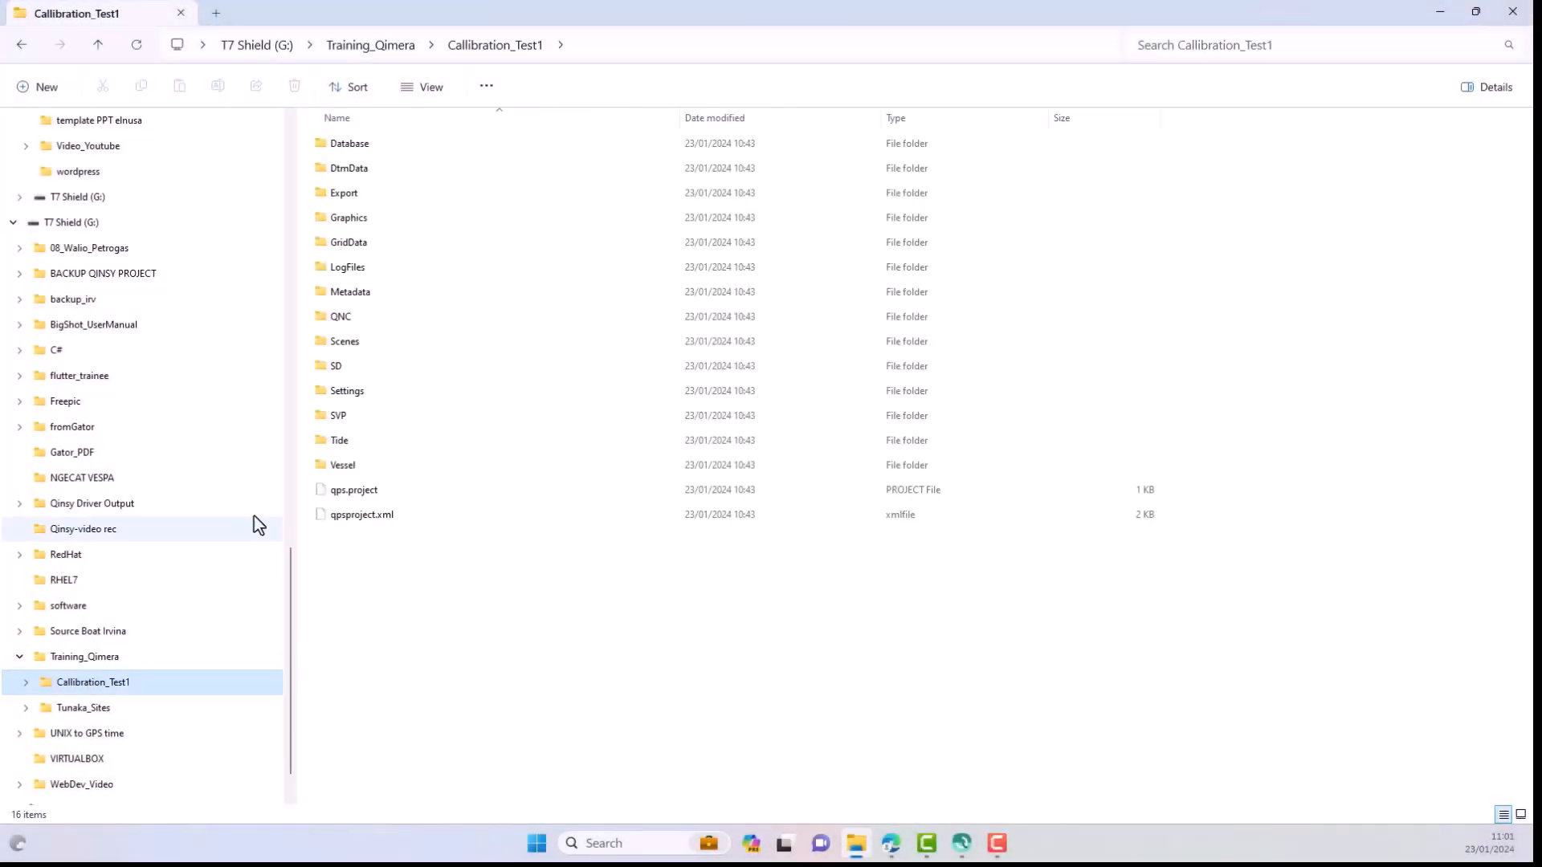
pyautogui.doubleClick(383, 140)
pyautogui.scroll(4, 118, 299)
pyautogui.click(32, 248)
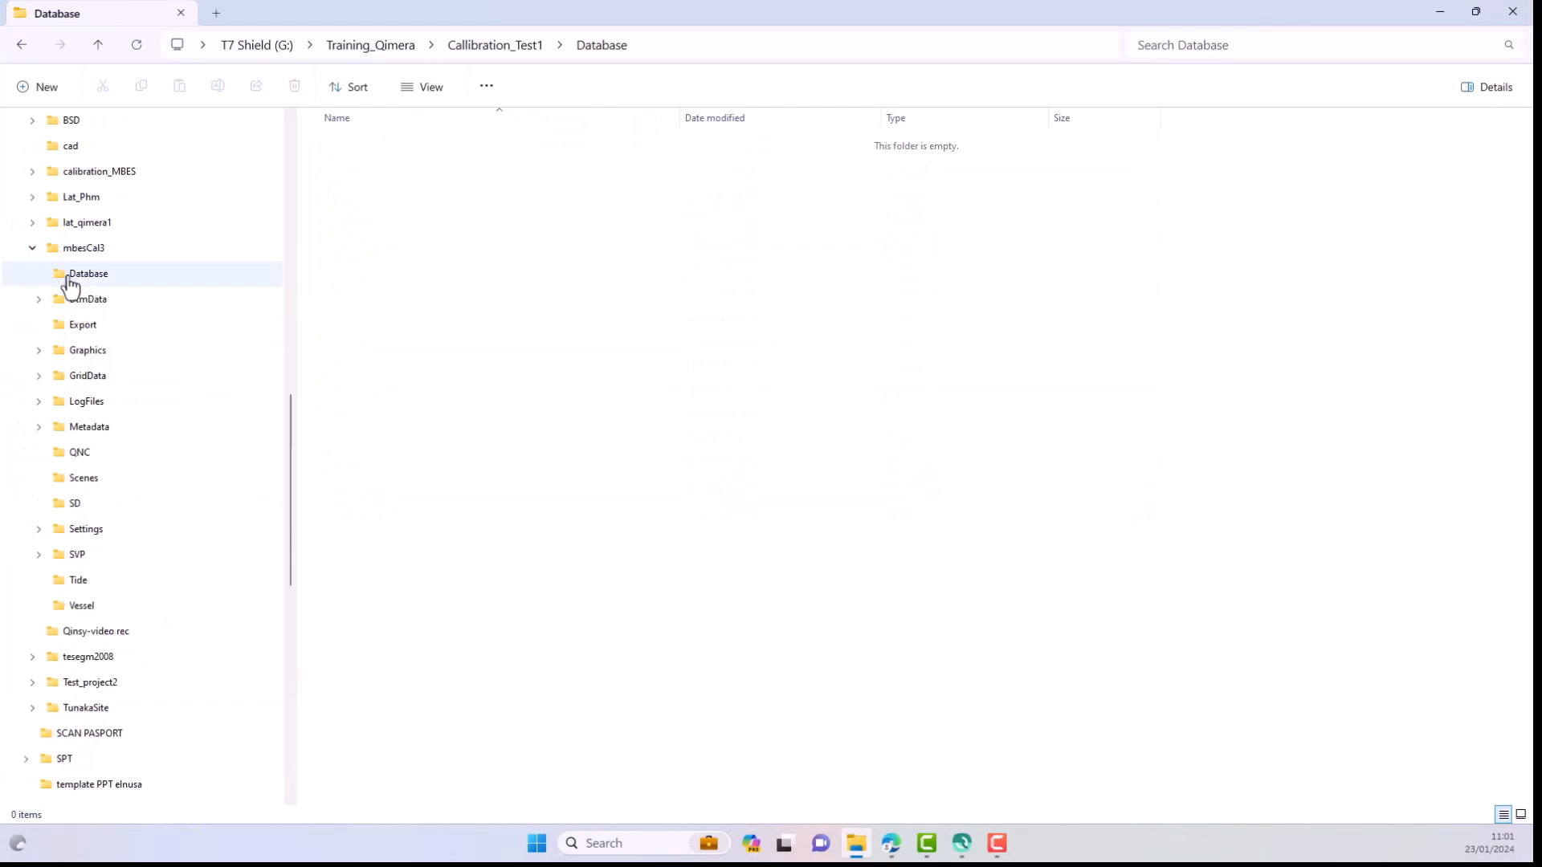
pyautogui.click(81, 273)
pyautogui.moveTo(430, 334); pyautogui.dragTo(378, 145)
pyautogui.rightClick(378, 145)
pyautogui.click(419, 163)
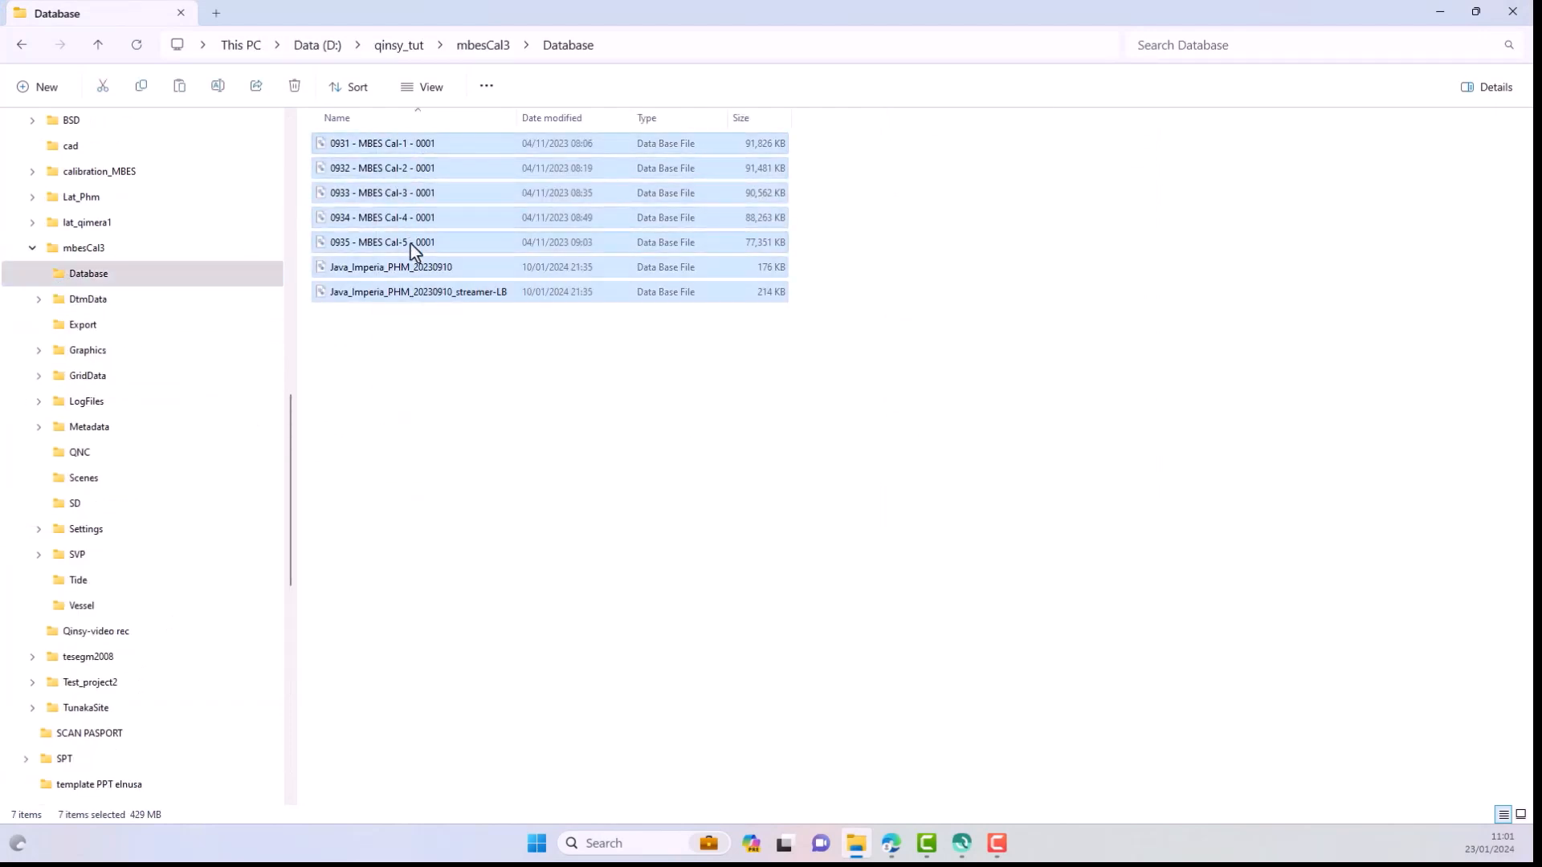
# Paste the copied database files into the Database folder of Callibration_Test1.
pyautogui.scroll(-10, 277, 414)
pyautogui.click(26, 631)
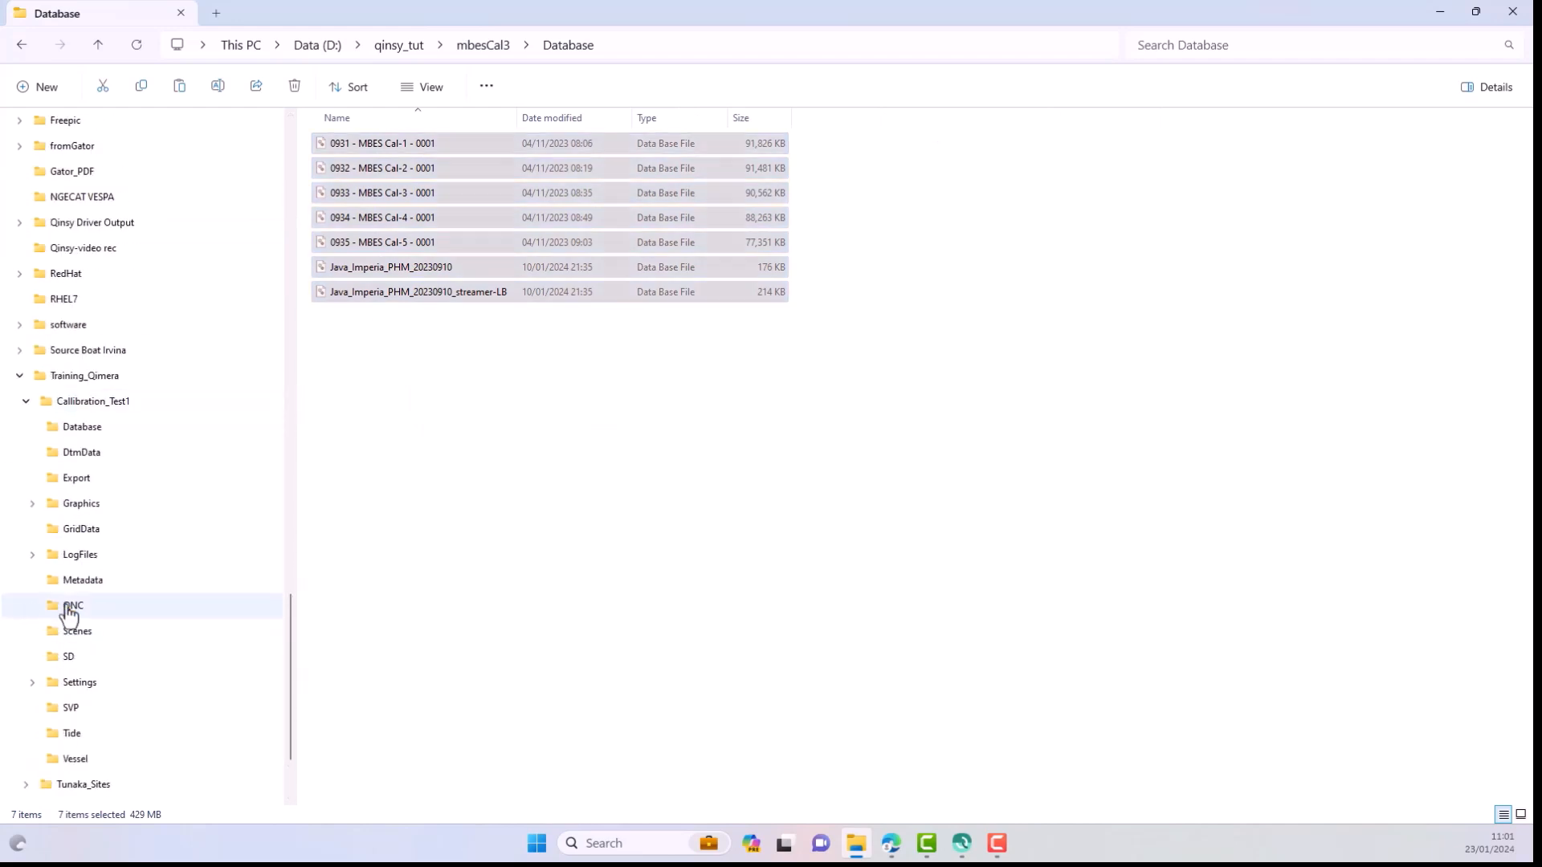
pyautogui.click(84, 426)
pyautogui.rightClick(466, 320)
pyautogui.click(464, 316)
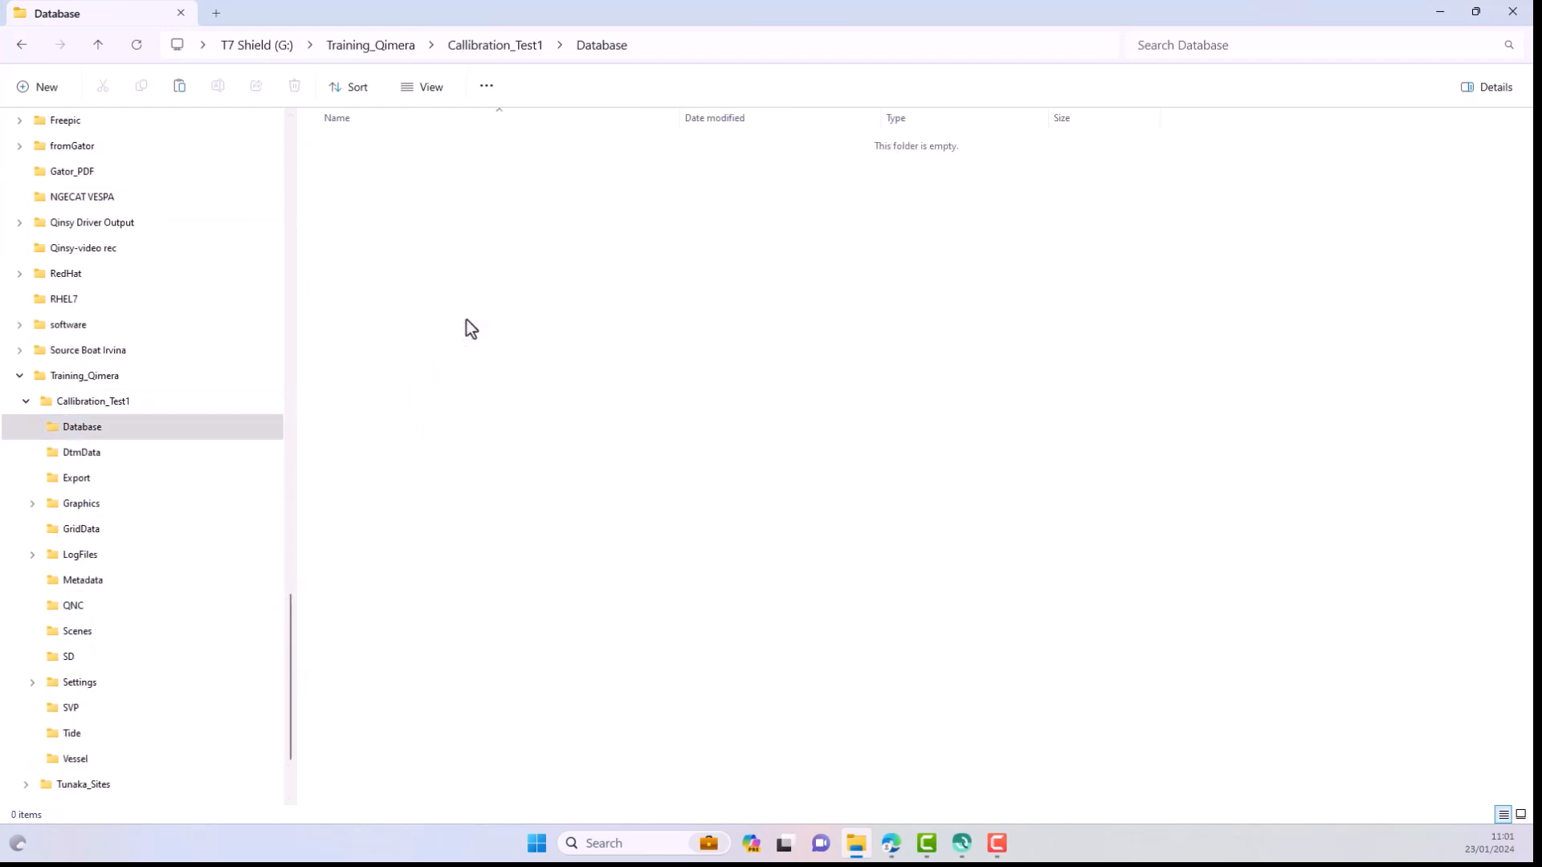
# Switch to Qimera and add raw sonar files 0931 to 0935 (MBES Cal-1 to Cal-5) from the project's Database folder, auto-detecting the vessel configuration.
pyautogui.click(962, 842)
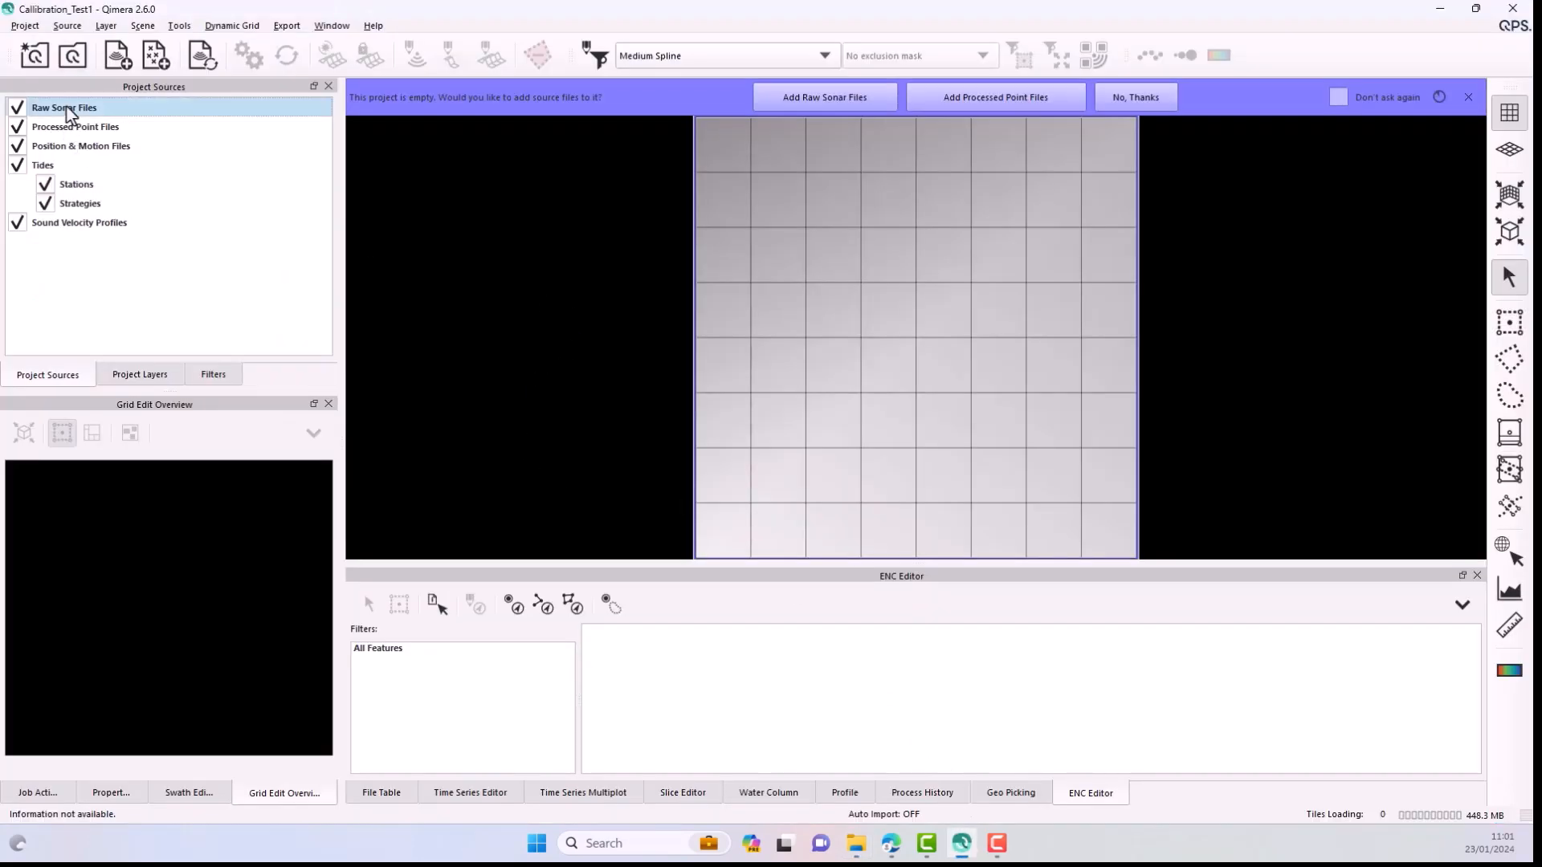
pyautogui.click(848, 93)
pyautogui.click(900, 279)
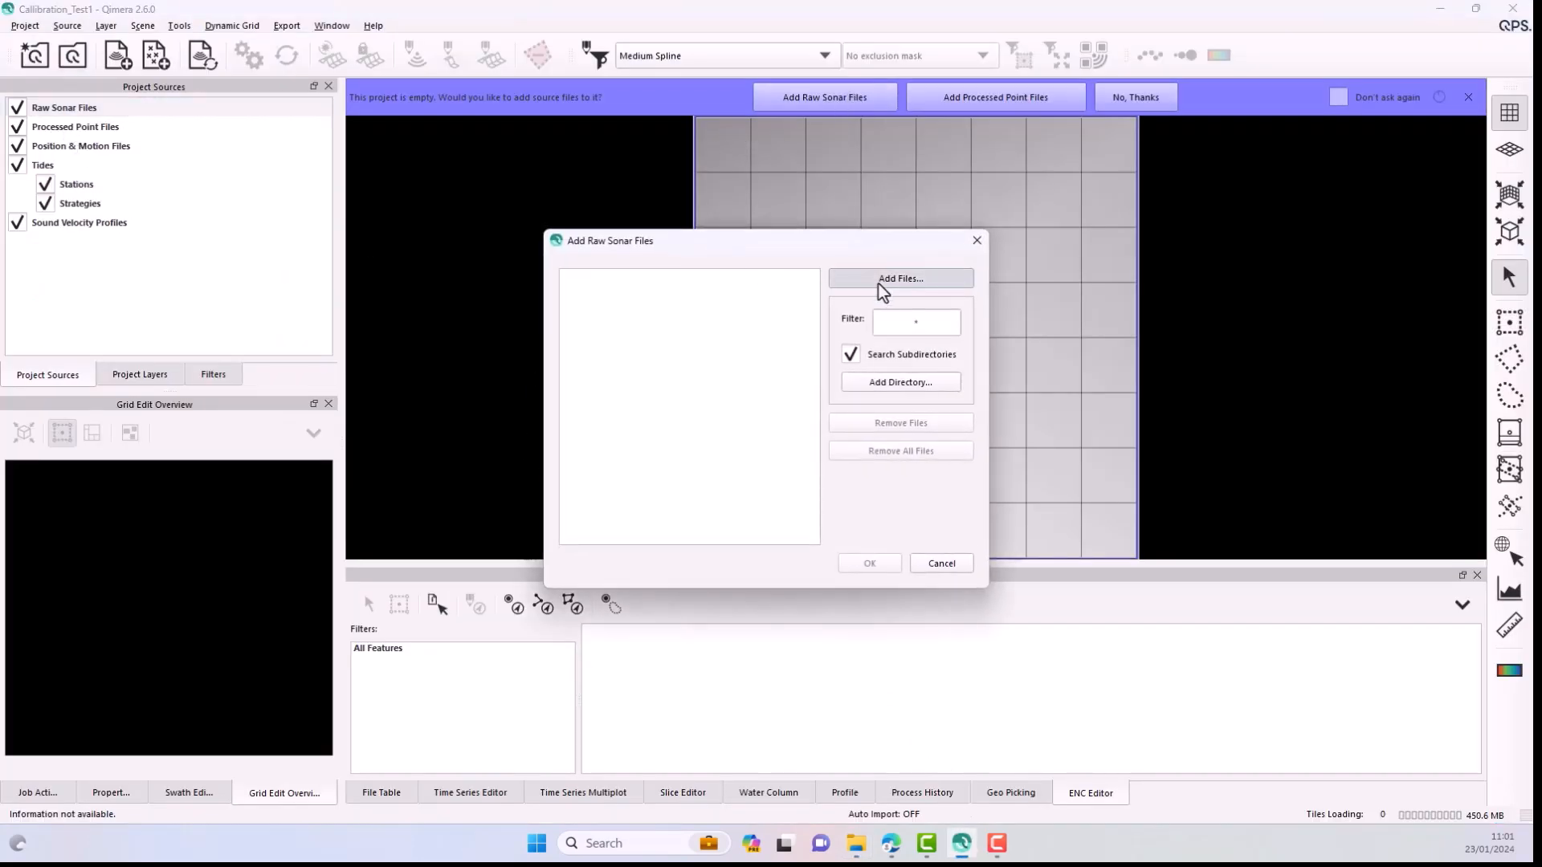
pyautogui.click(576, 511)
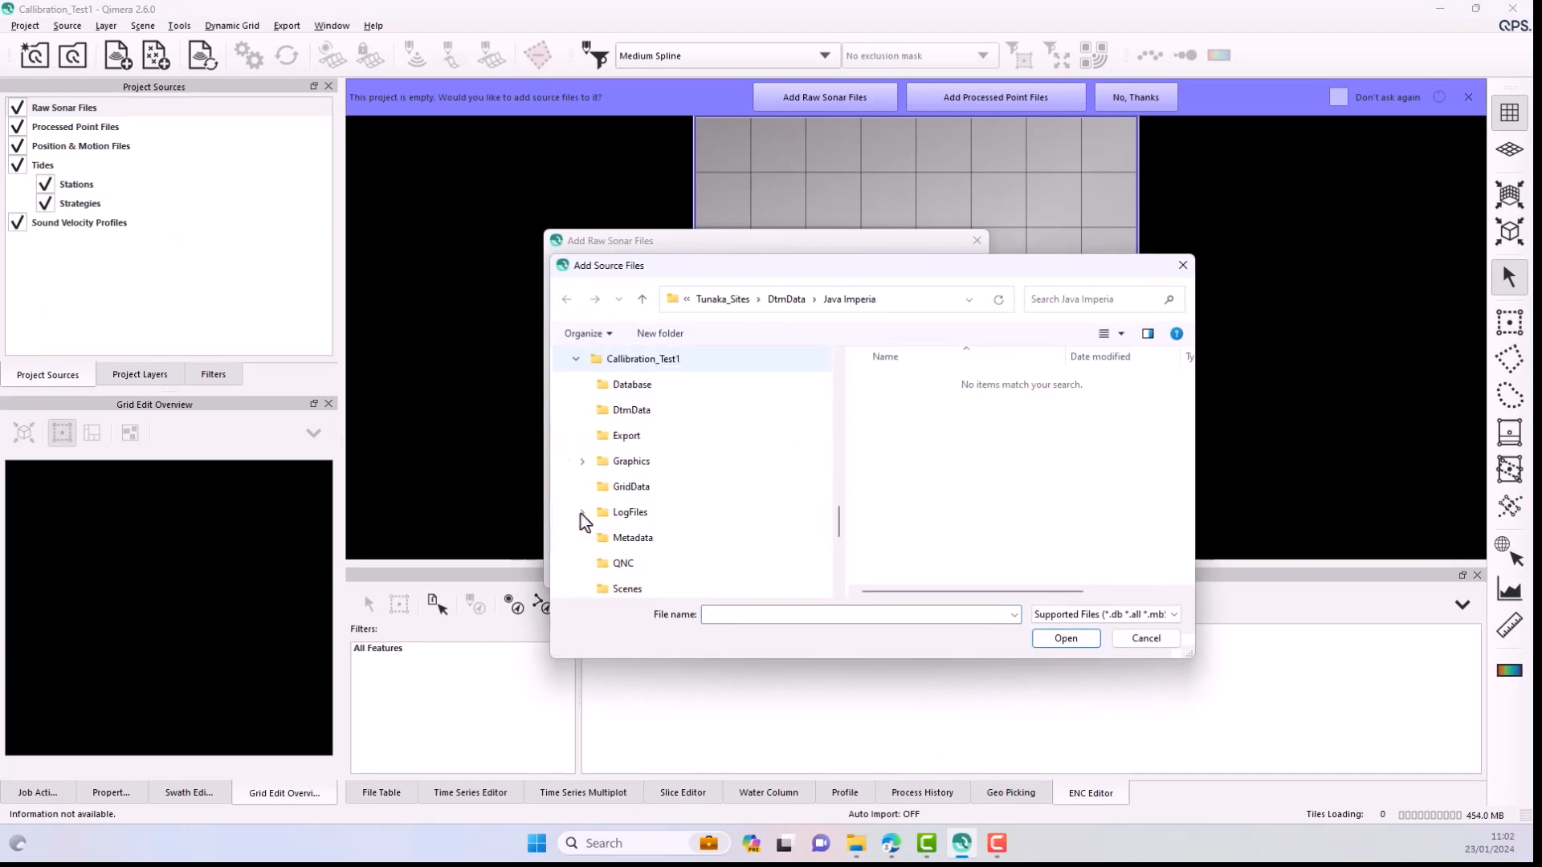
pyautogui.click(632, 384)
pyautogui.click(908, 382)
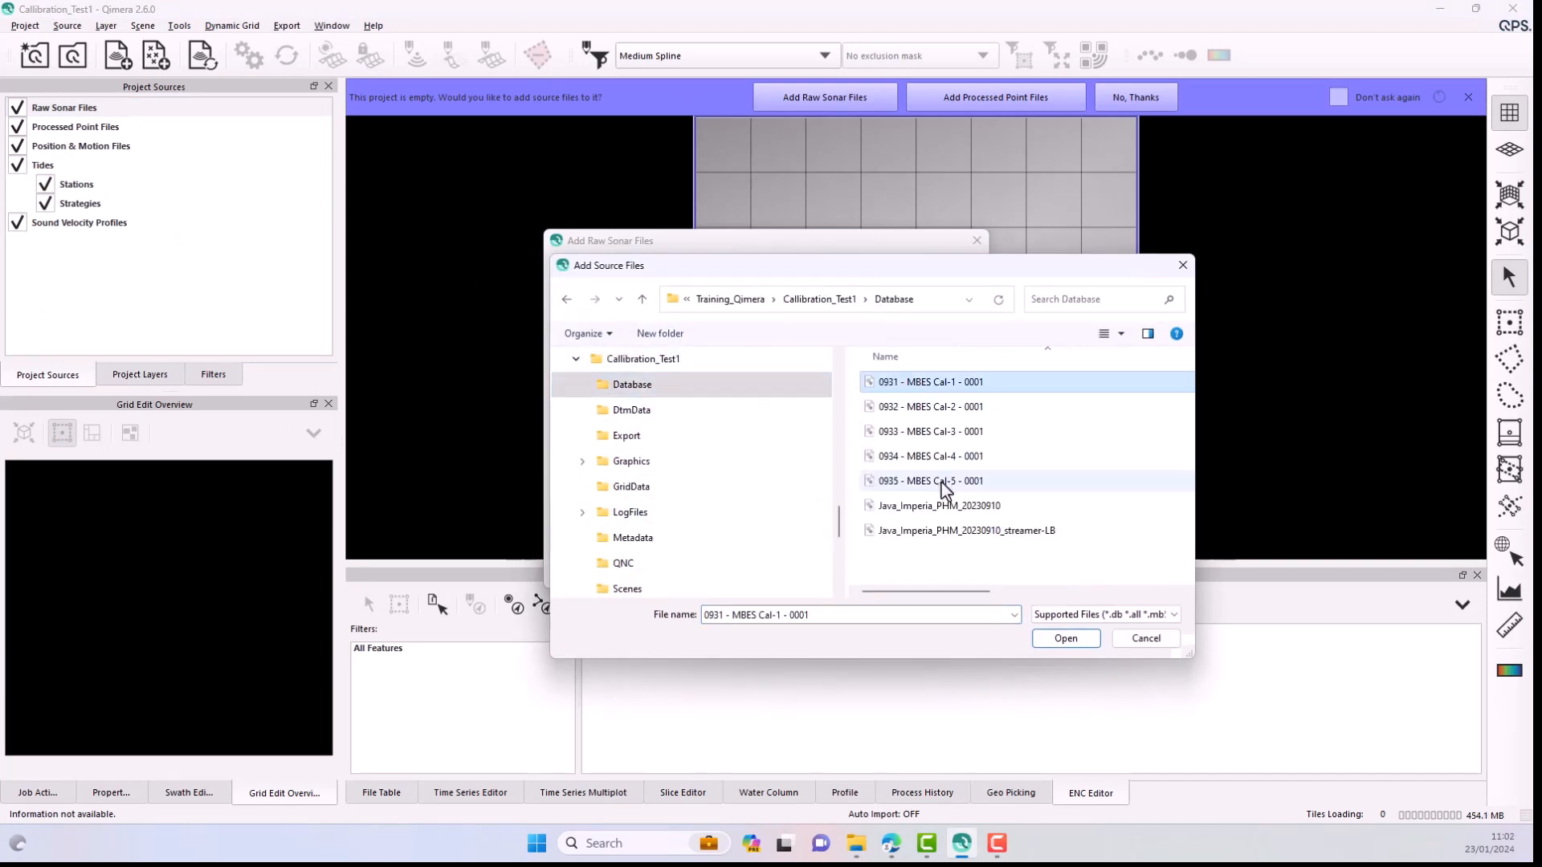
pyautogui.keyDown('shift'); pyautogui.click(941, 481); pyautogui.keyUp('shift')
pyautogui.click(1058, 643)
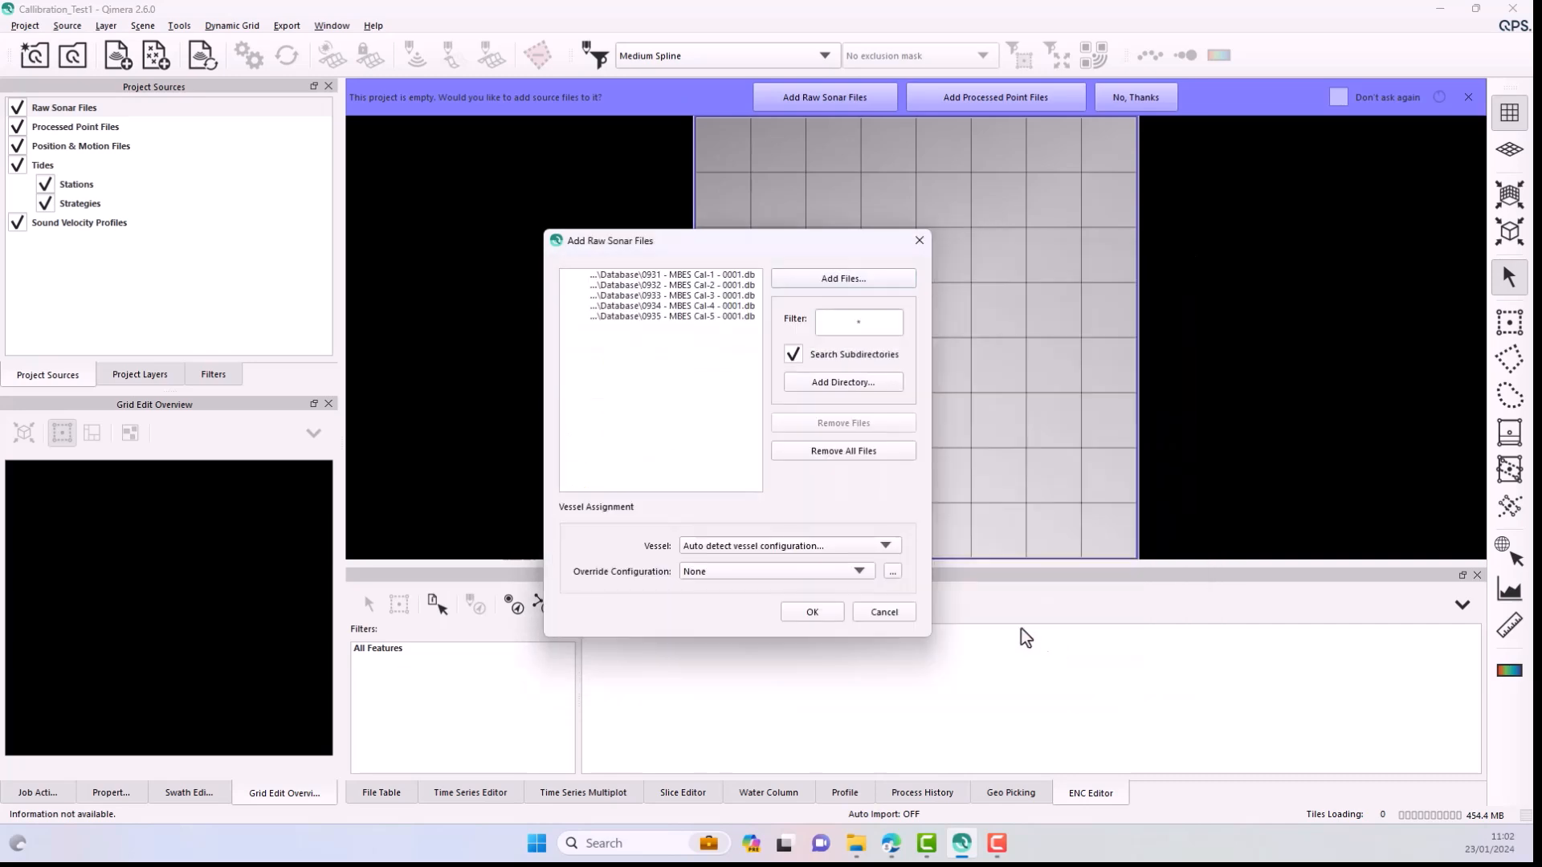
pyautogui.click(826, 616)
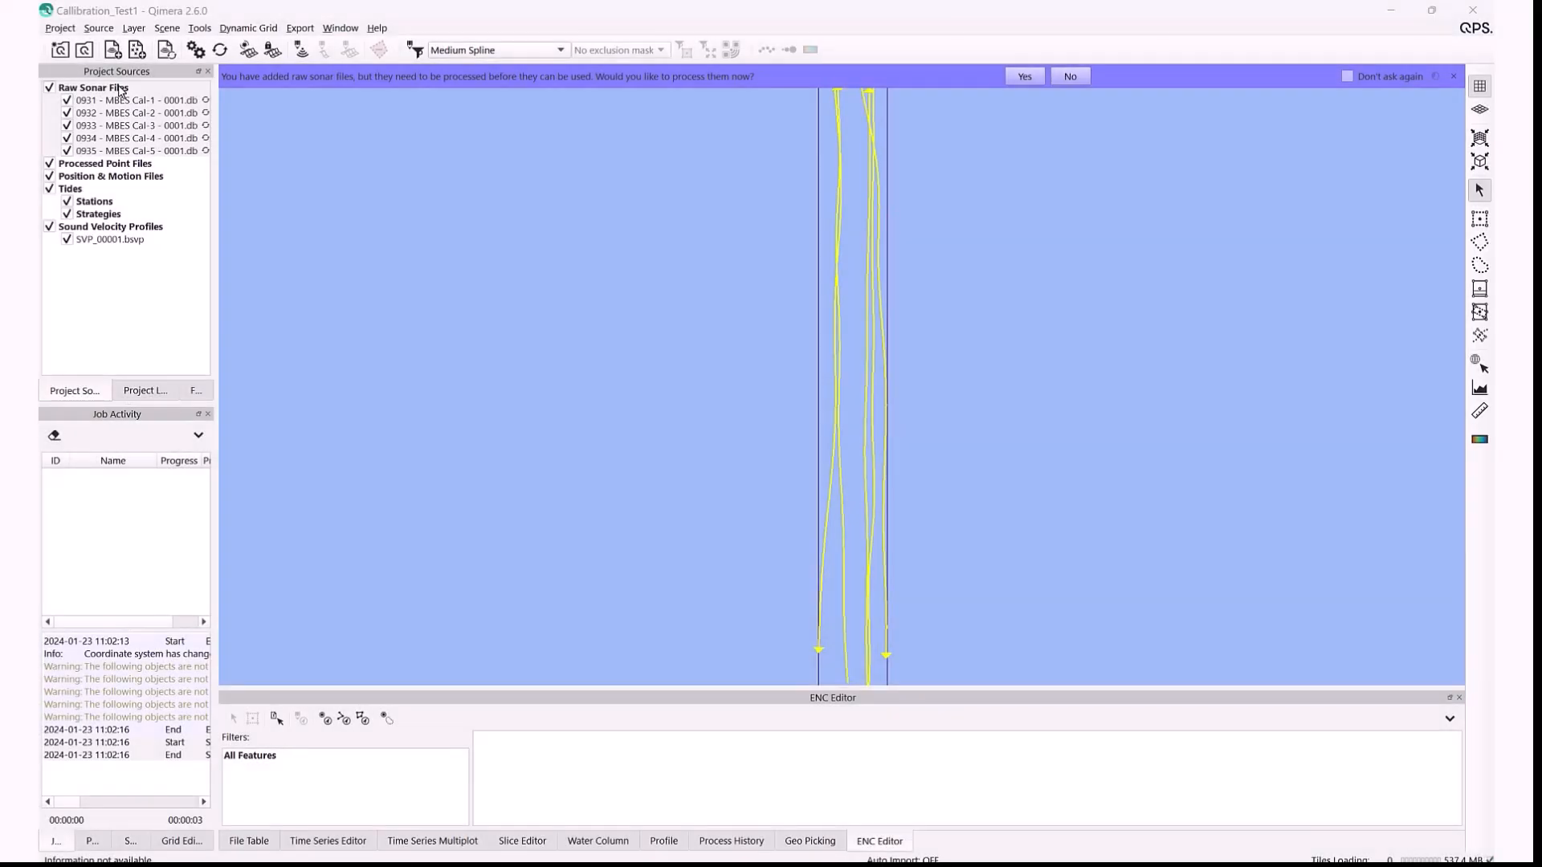
# Set the vertical referencing of all raw sonar files to RTK (Accurate Height), with only Starfix-1 enabled as height source.
pyautogui.click(119, 88)
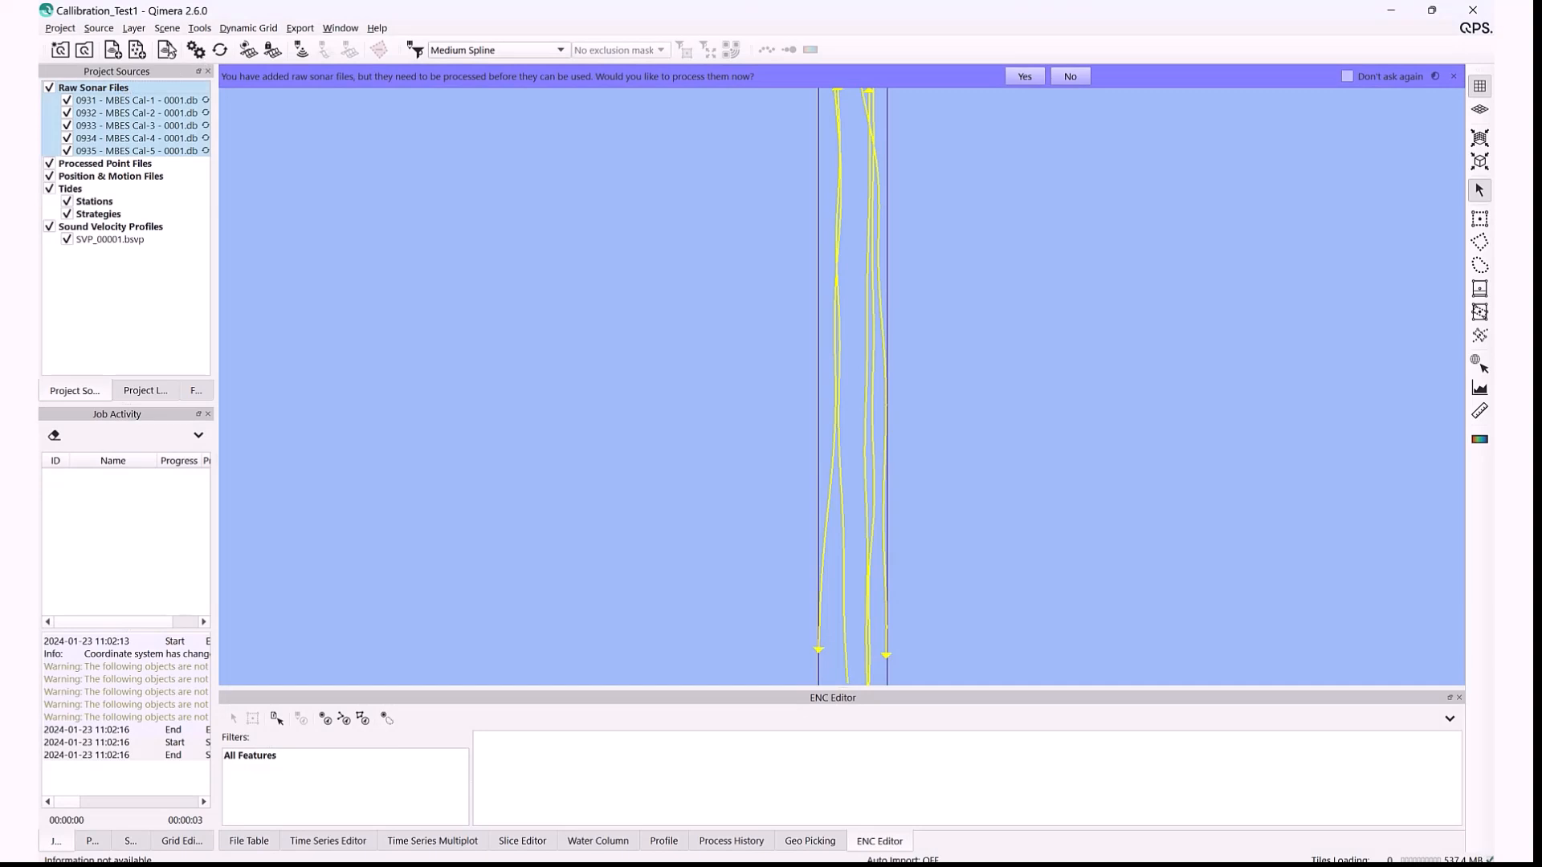
pyautogui.click(195, 50)
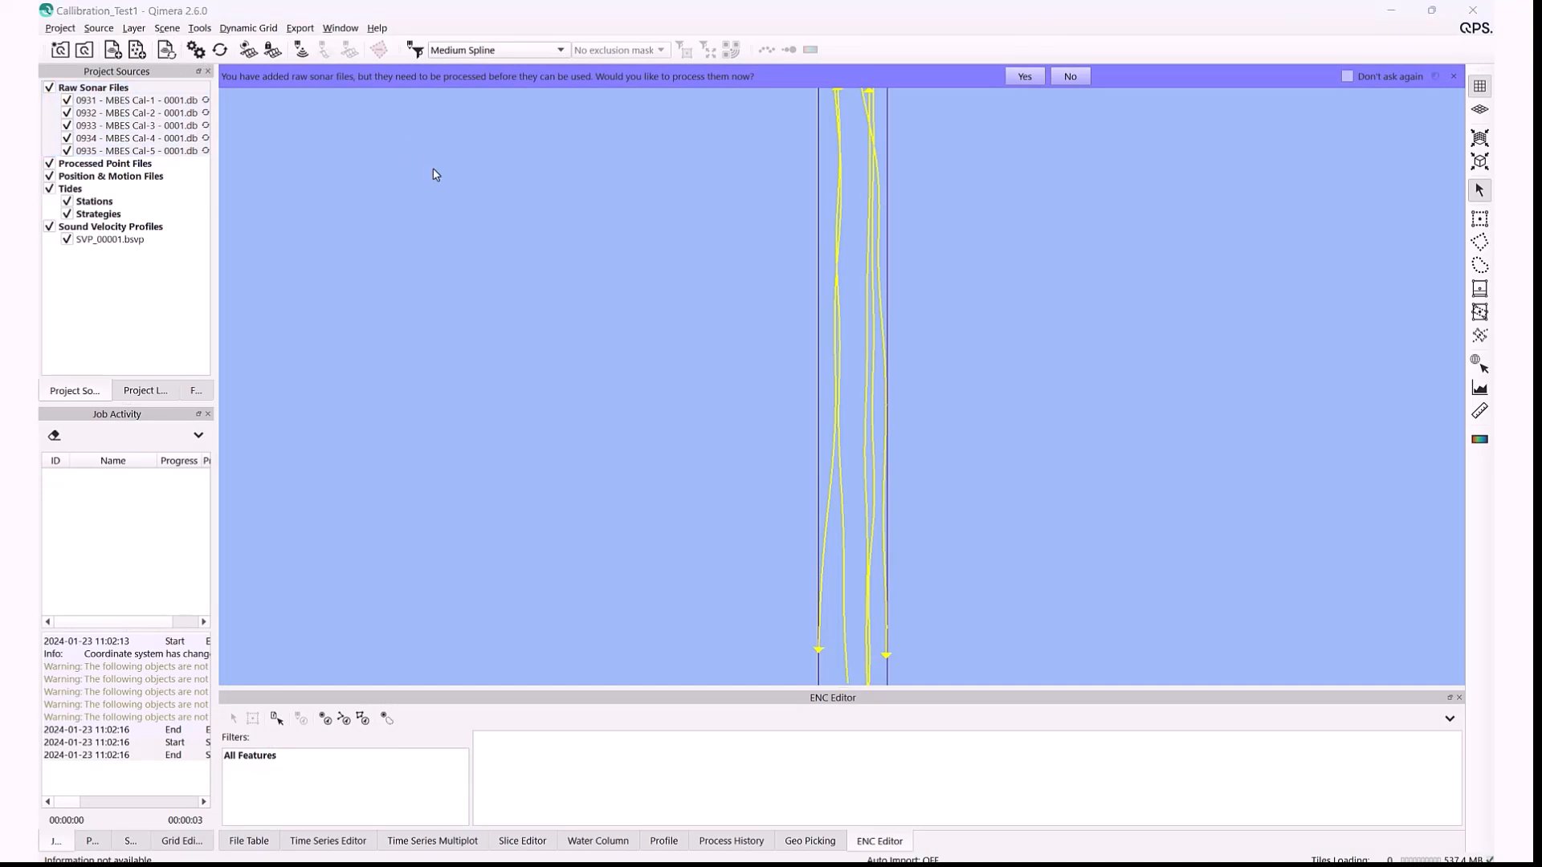
pyautogui.click(195, 51)
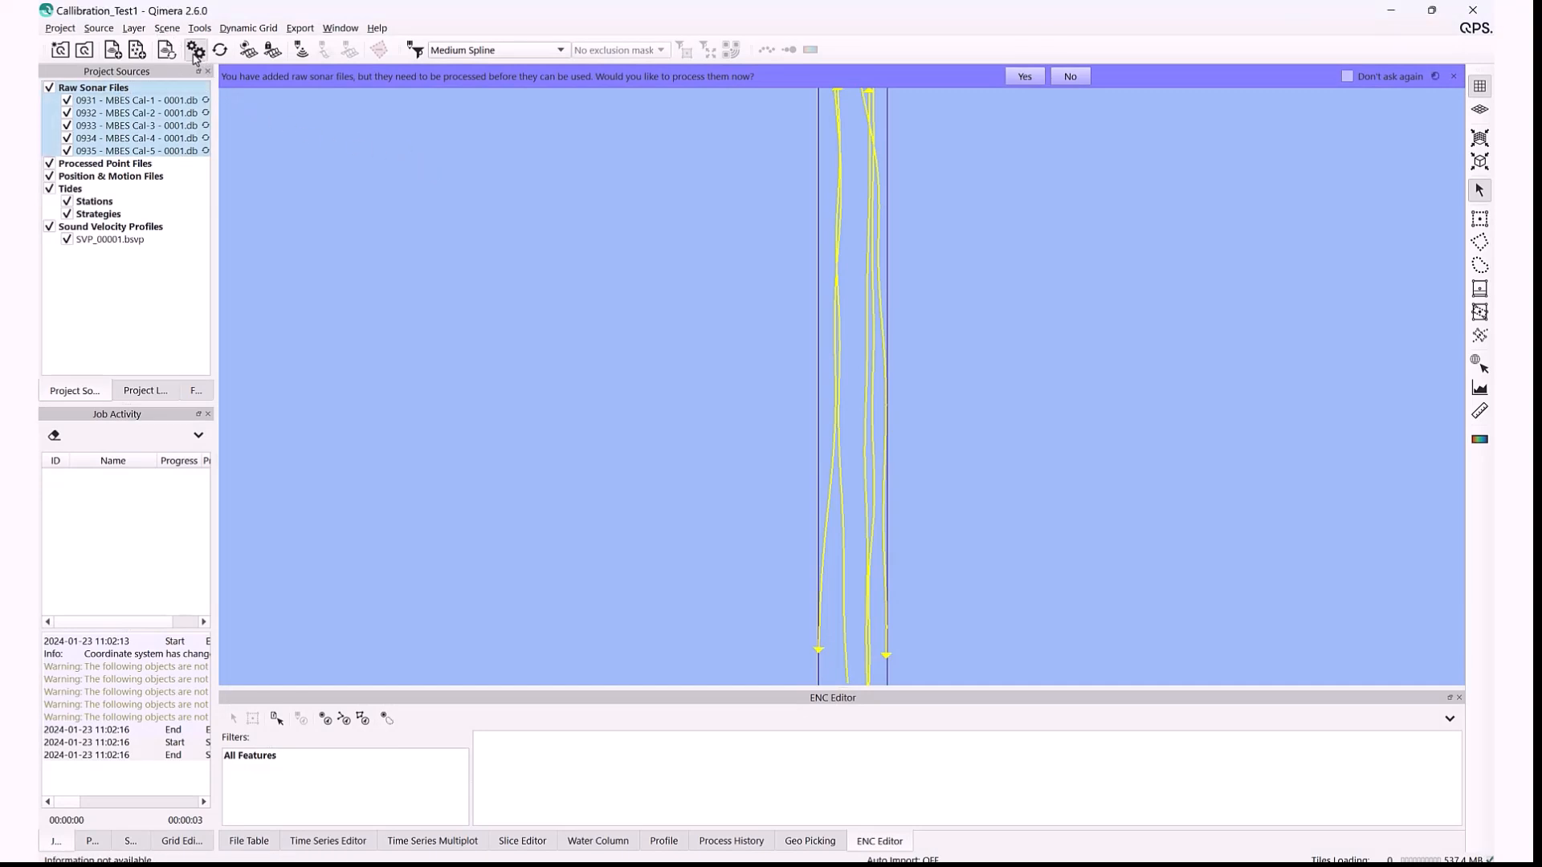
pyautogui.moveTo(653, 128); pyautogui.dragTo(883, 126)
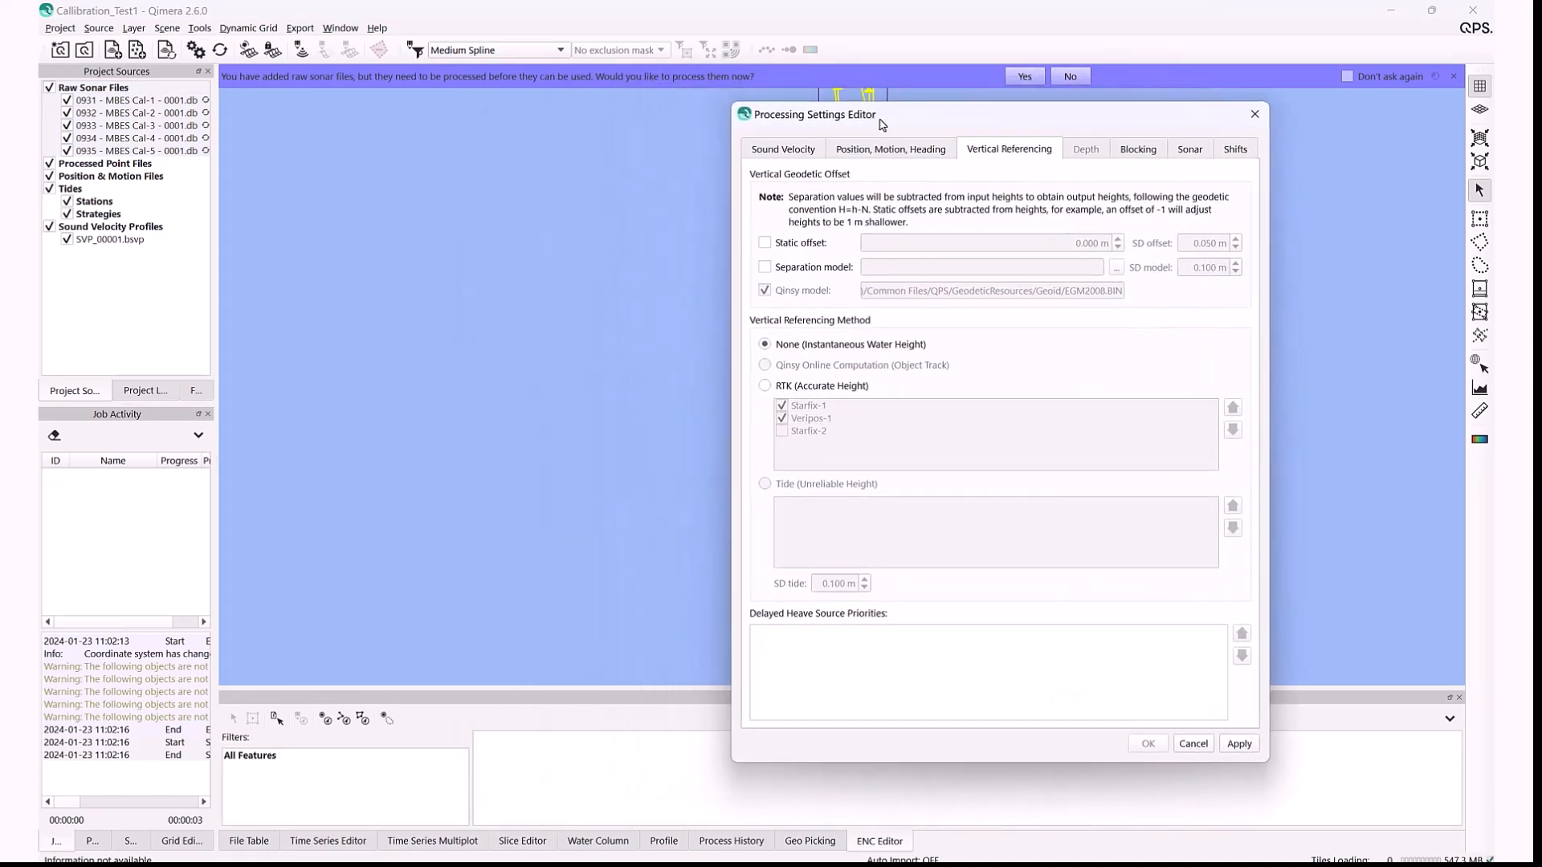
pyautogui.click(830, 386)
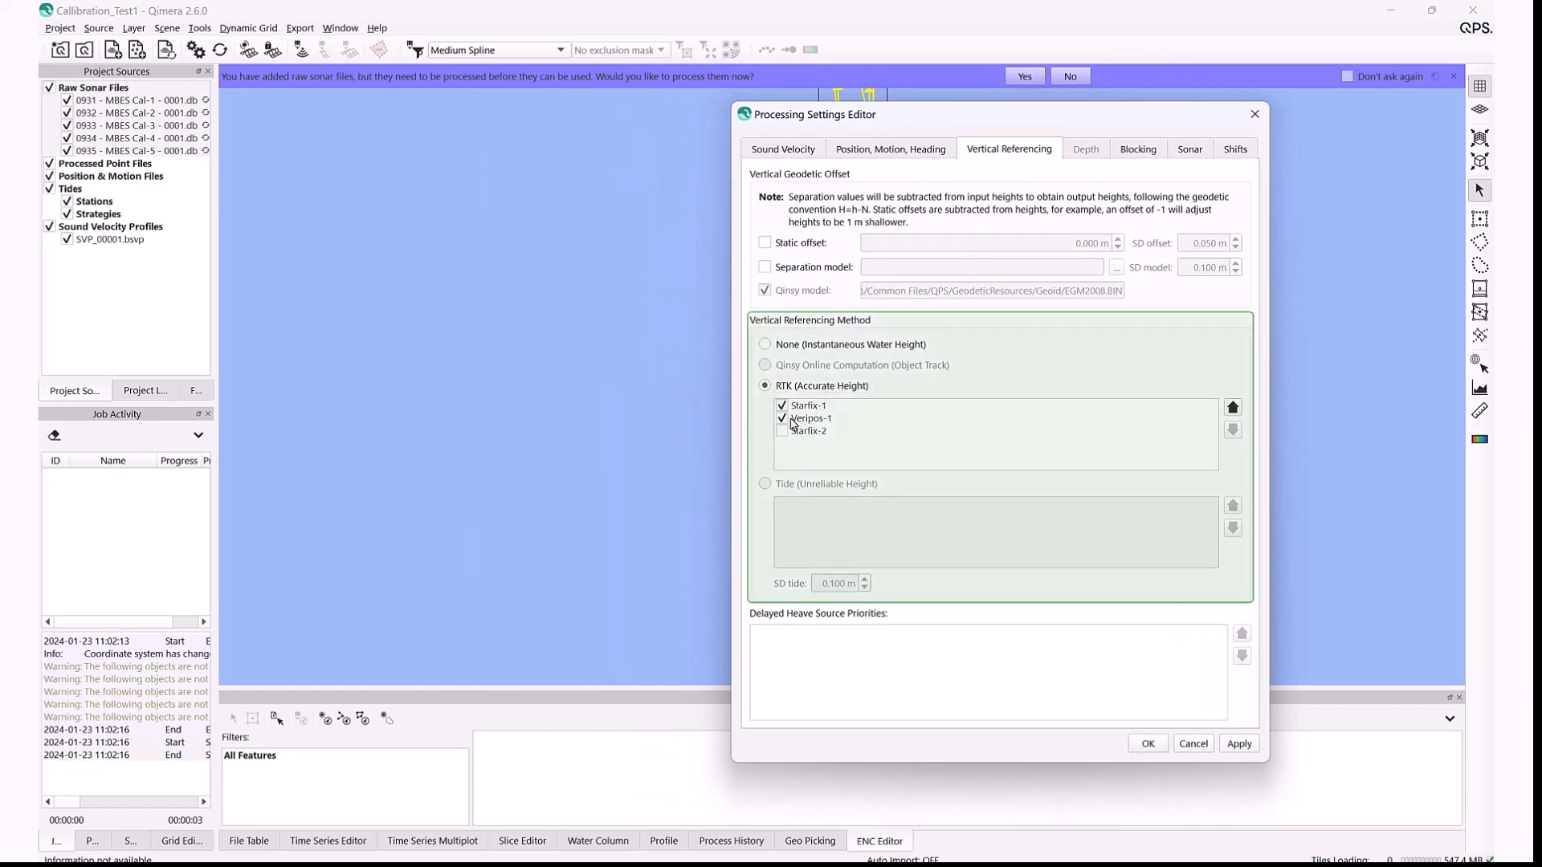
pyautogui.click(803, 406)
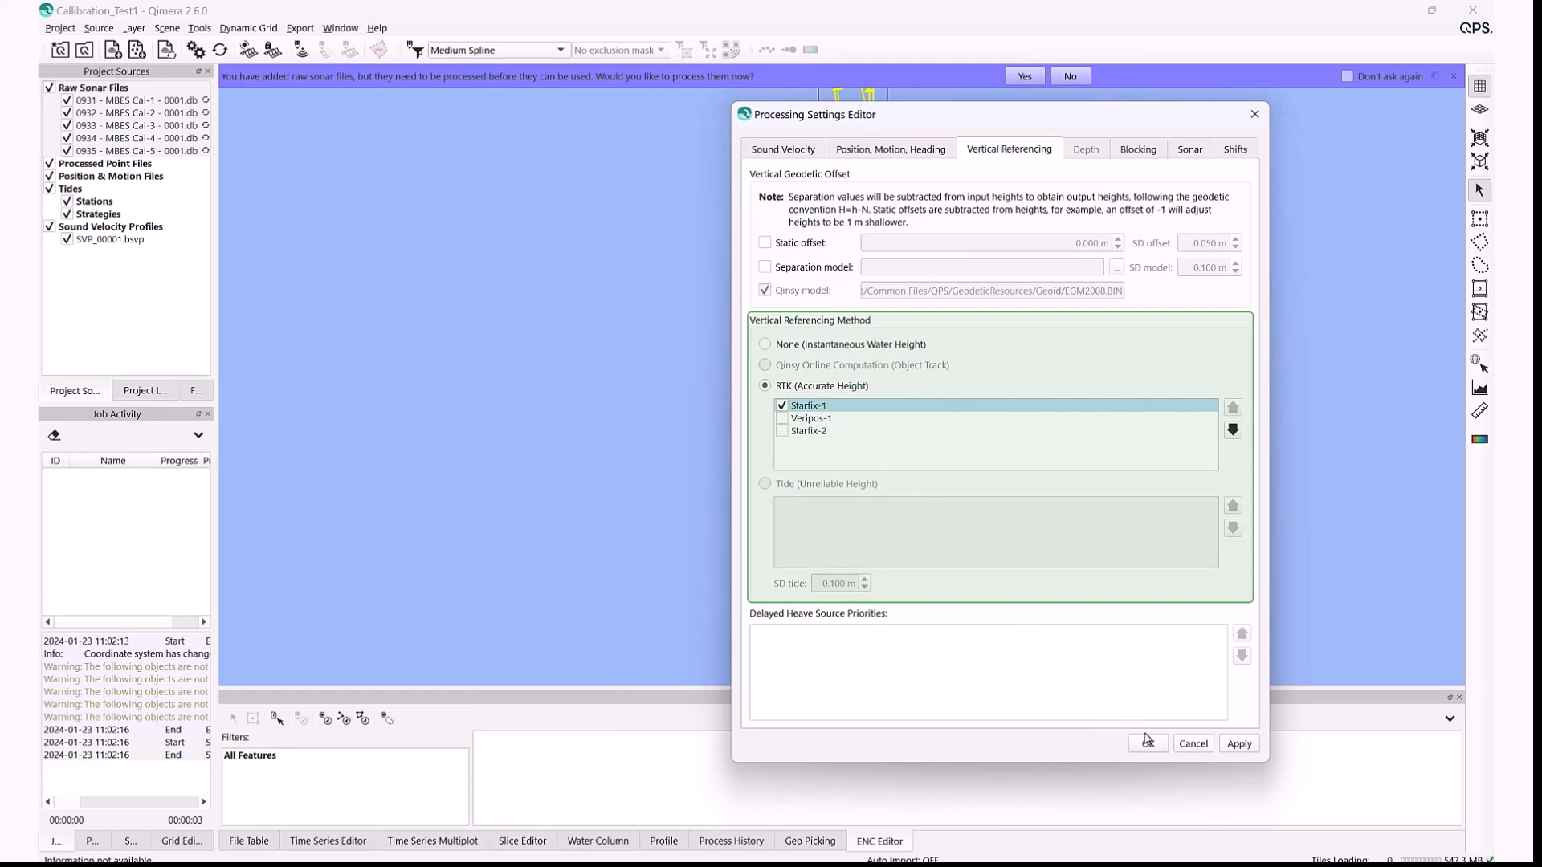
pyautogui.click(1146, 744)
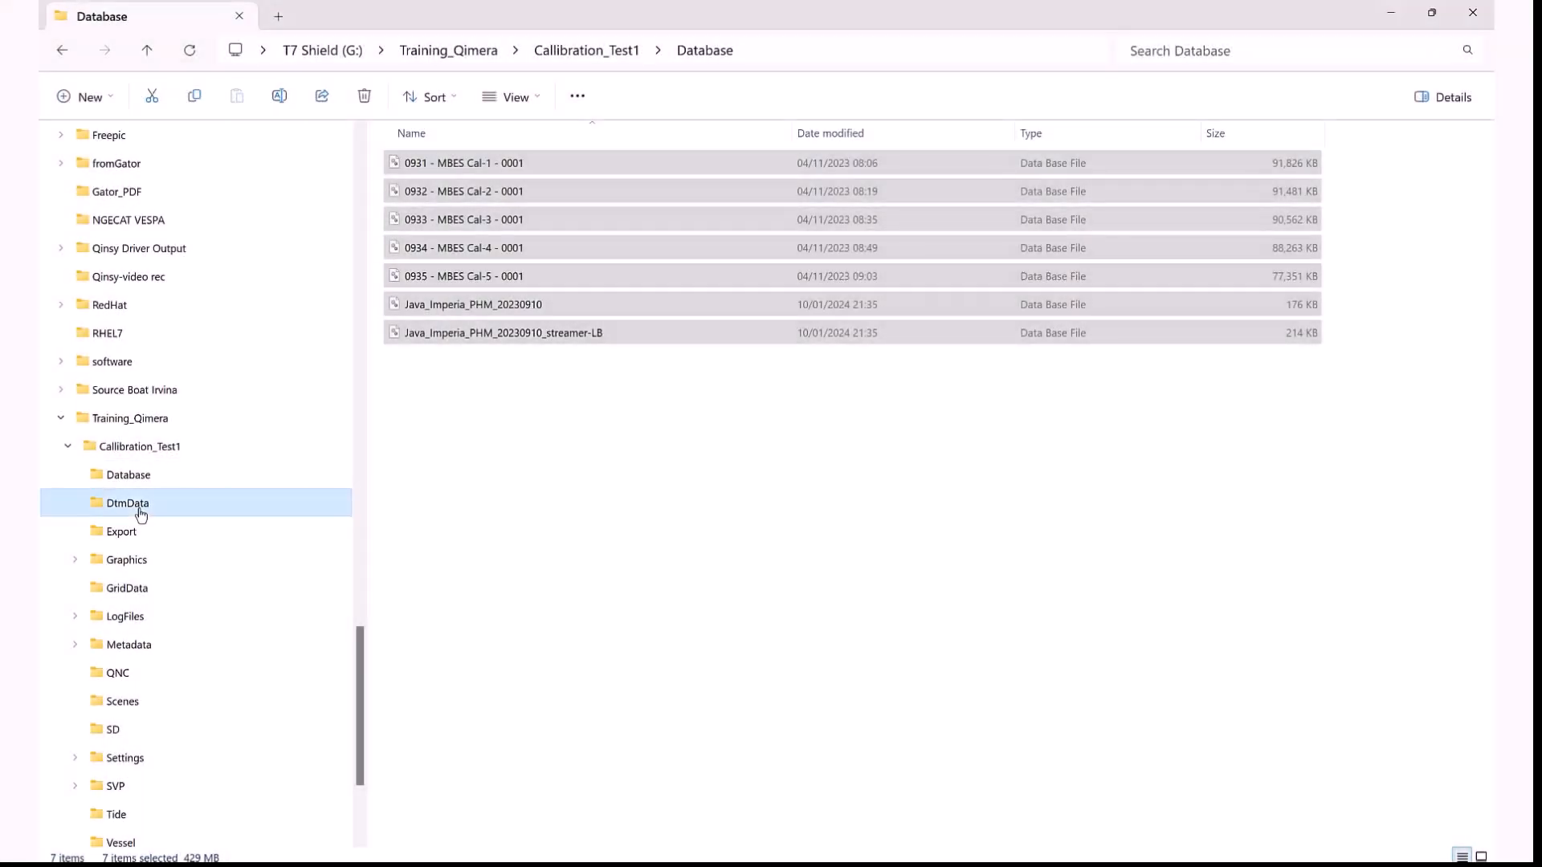
# Look into the project's DtmData folder, and process all the added raw sonar files in Qimera.
pyautogui.click(140, 513)
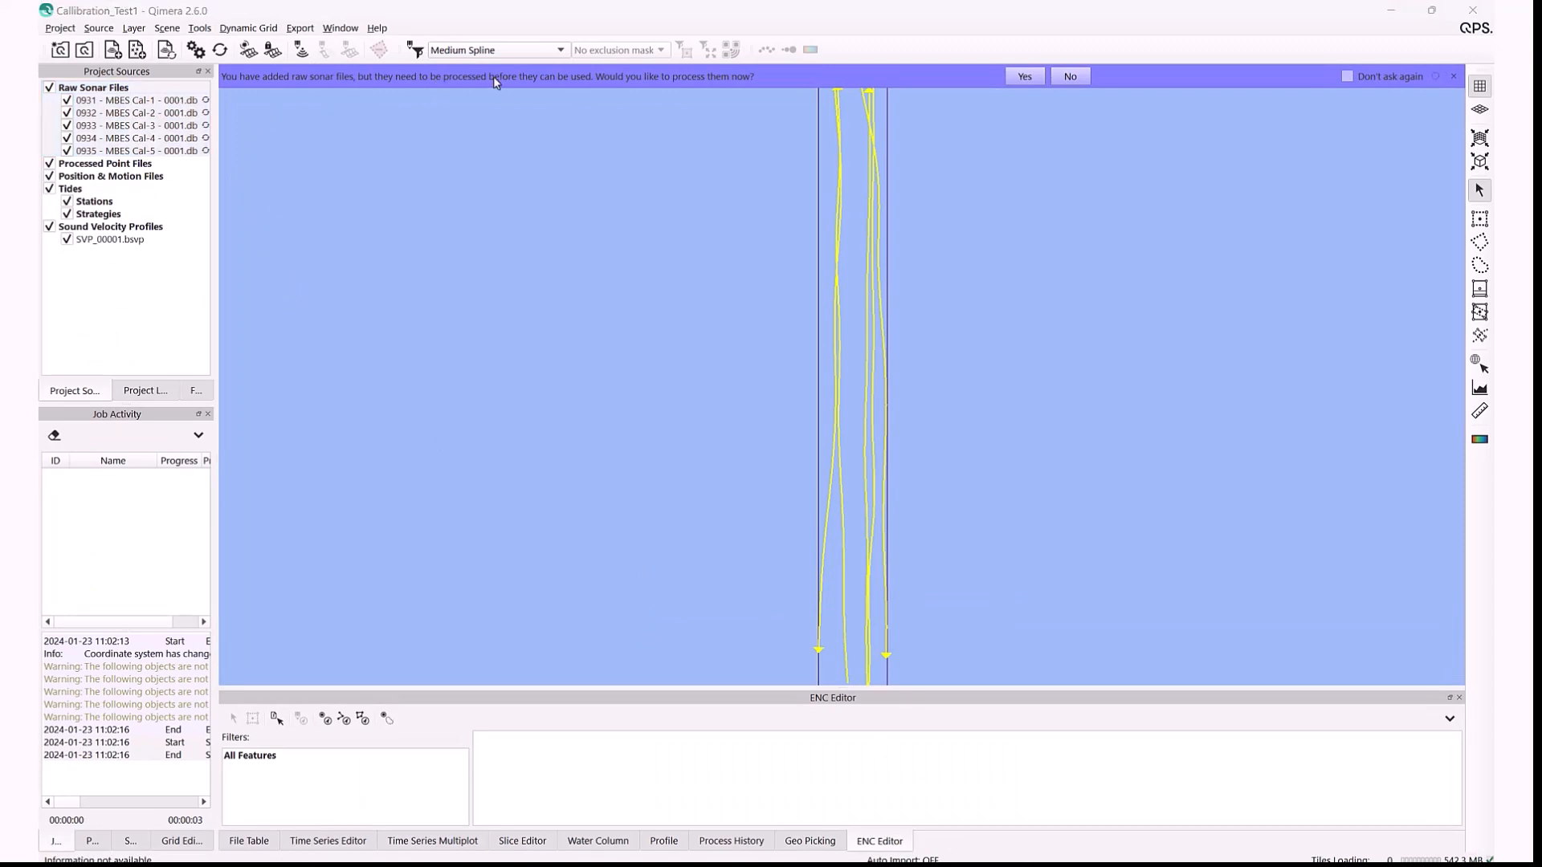
pyautogui.click(113, 90)
pyautogui.click(1015, 76)
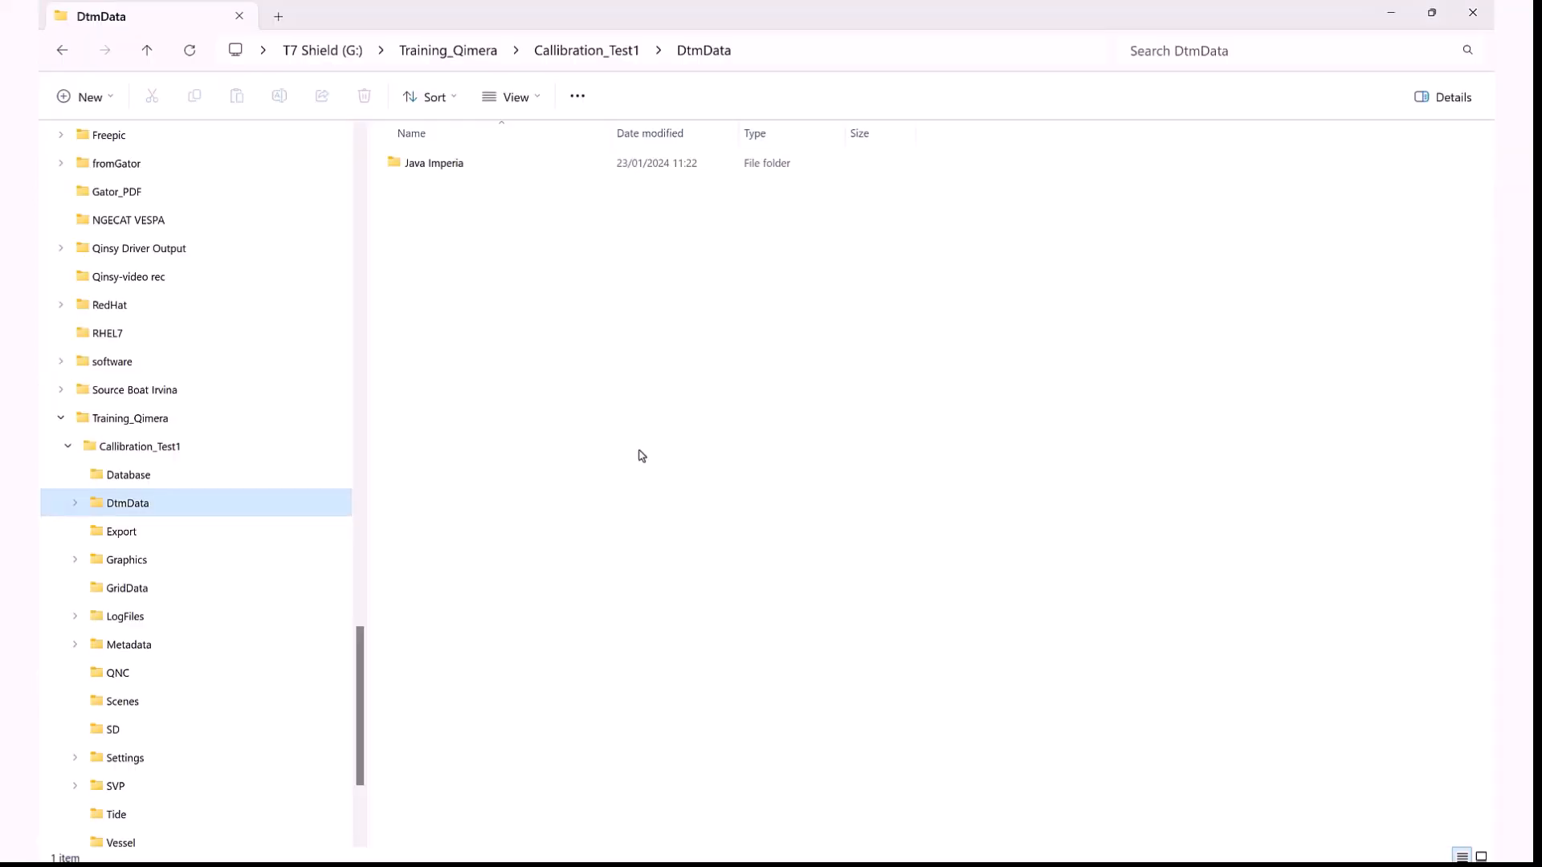
# In File Explorer, examine the processed output in the Java Imperia folder inside the project's DtmData folder.
pyautogui.click(564, 57)
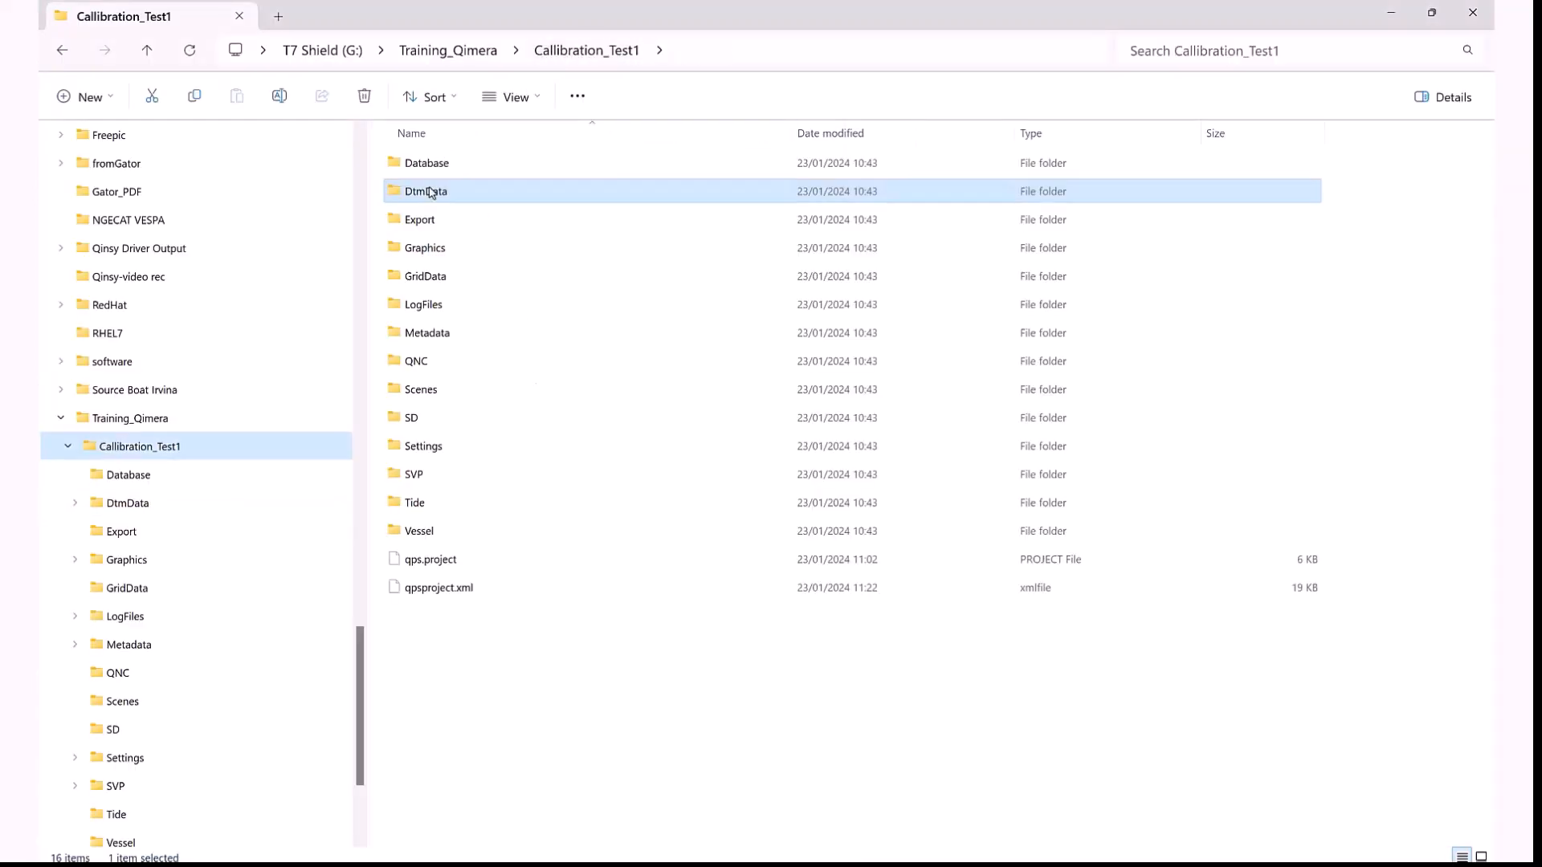
pyautogui.doubleClick(449, 178)
pyautogui.doubleClick(446, 164)
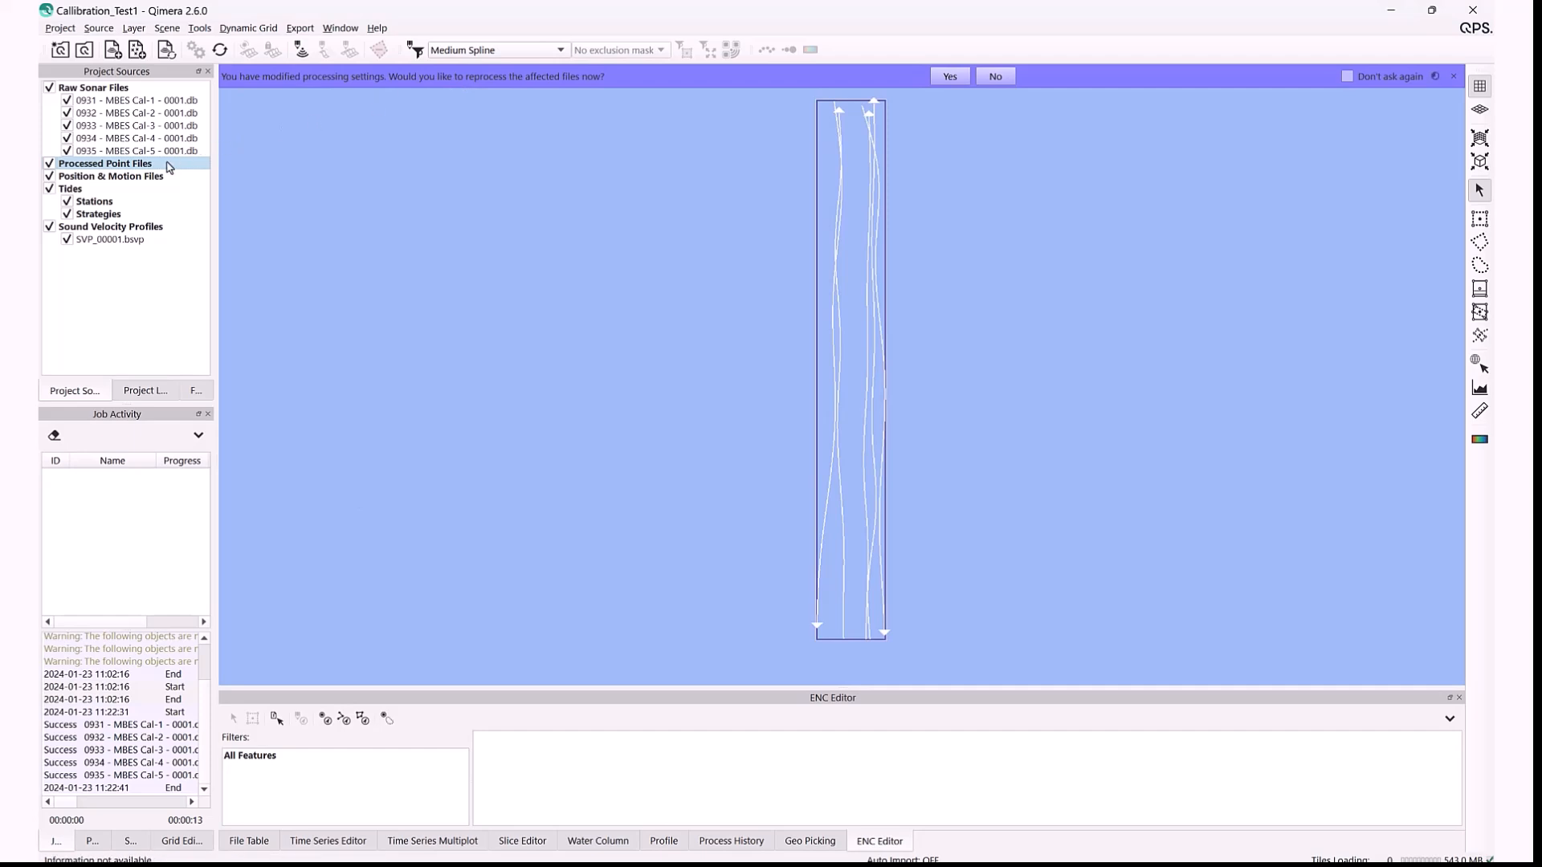
# Back in Qimera, accept reprocessing the files affected by the modified processing settings.
pyautogui.click(948, 78)
pyautogui.click(857, 485)
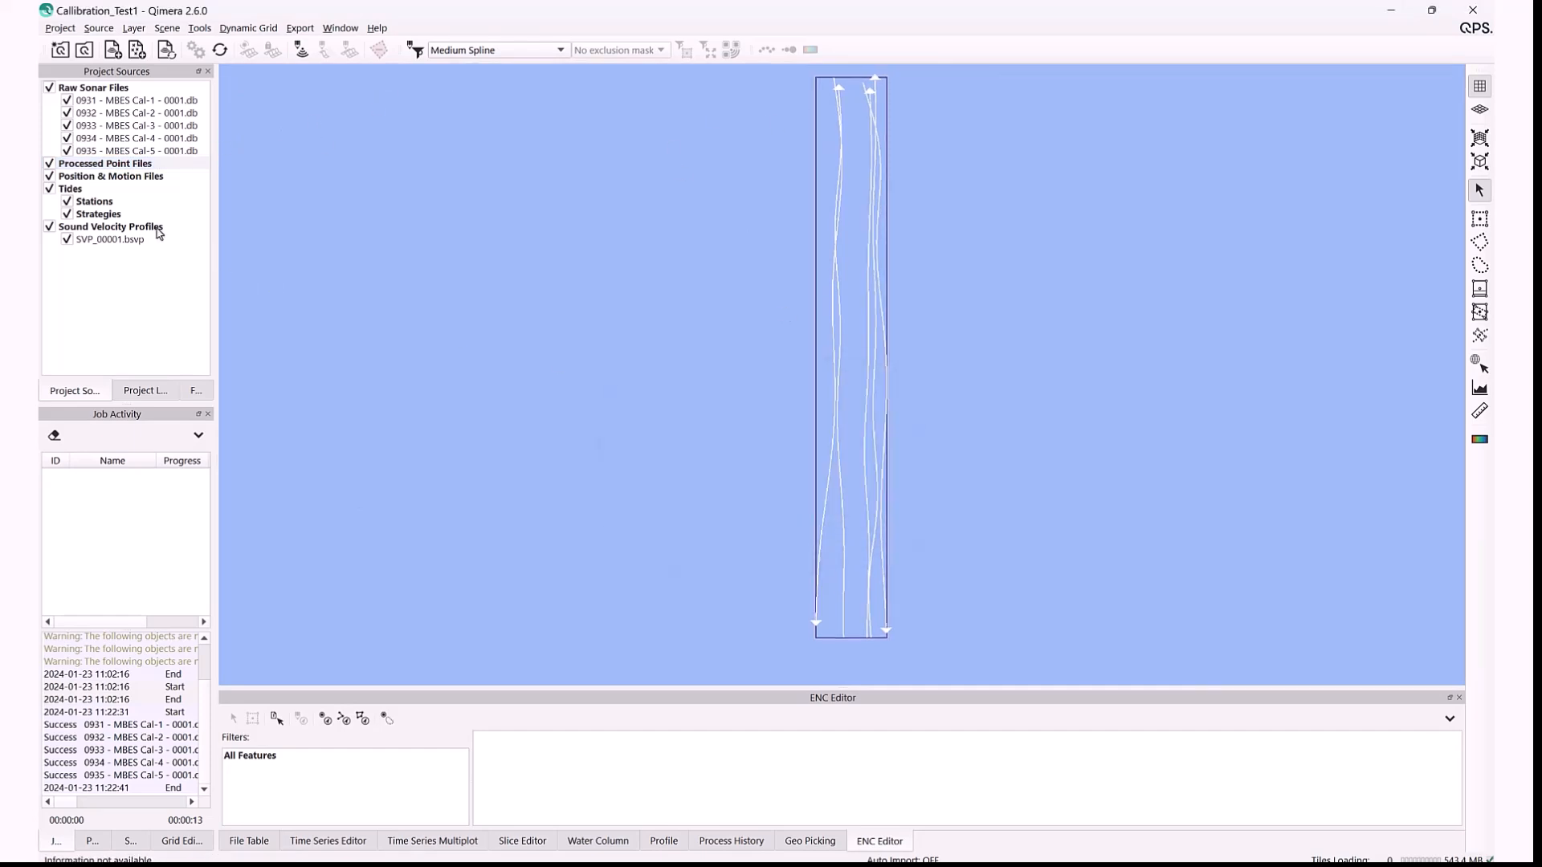
# Add processed point files 0931 to 0935 (MBES Cal-1 to Cal-5) from DtmData\Java Imperia, keeping the offered coordinate system.
pyautogui.rightClick(125, 169)
pyautogui.click(177, 178)
pyautogui.click(789, 341)
pyautogui.click(906, 363)
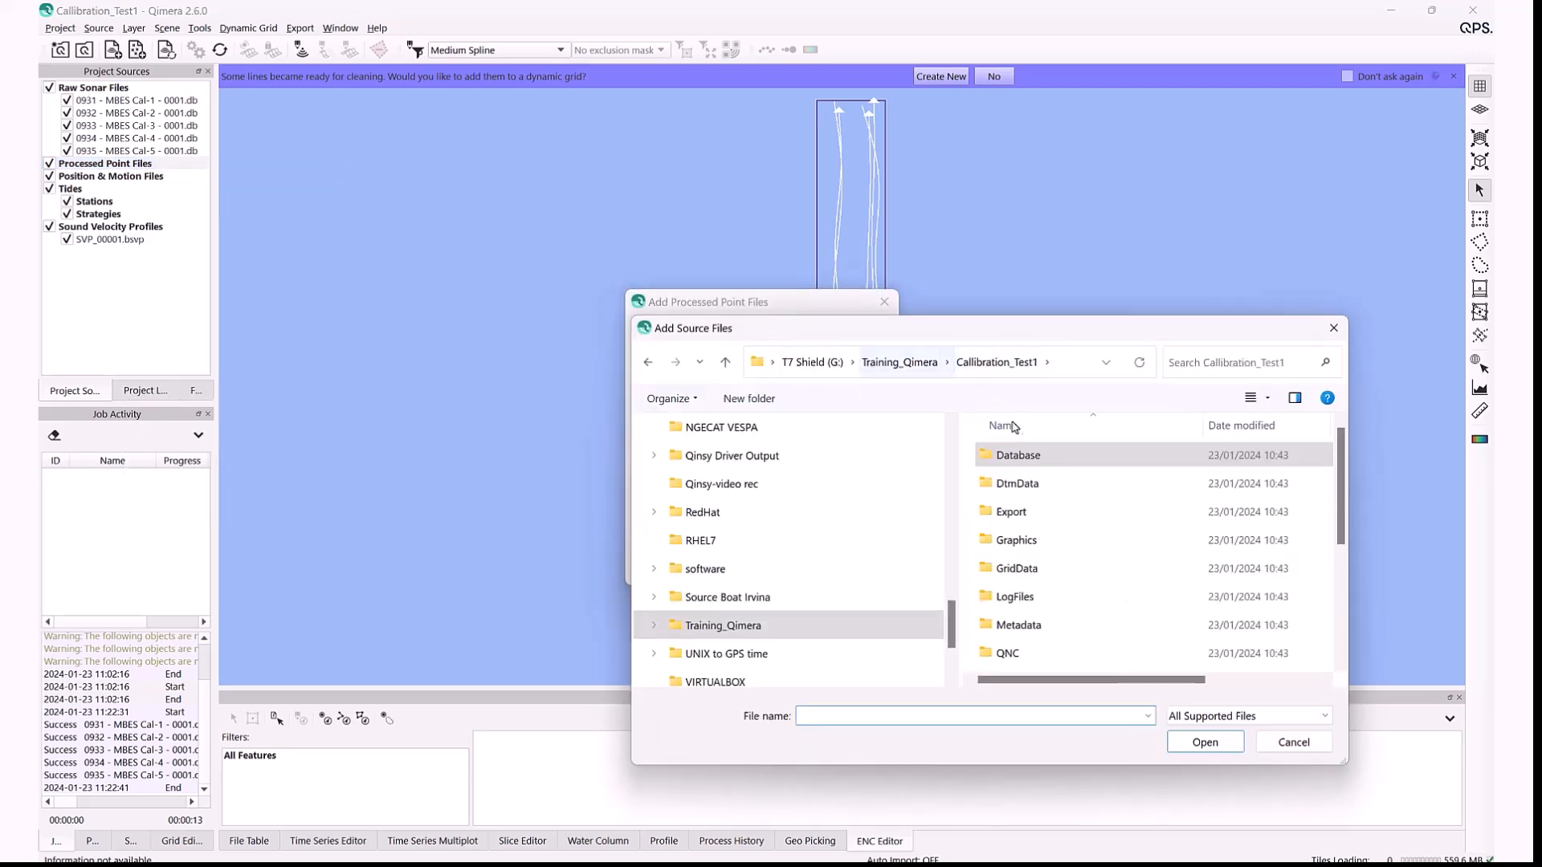
pyautogui.doubleClick(1036, 484)
pyautogui.doubleClick(1033, 455)
pyautogui.click(1033, 455)
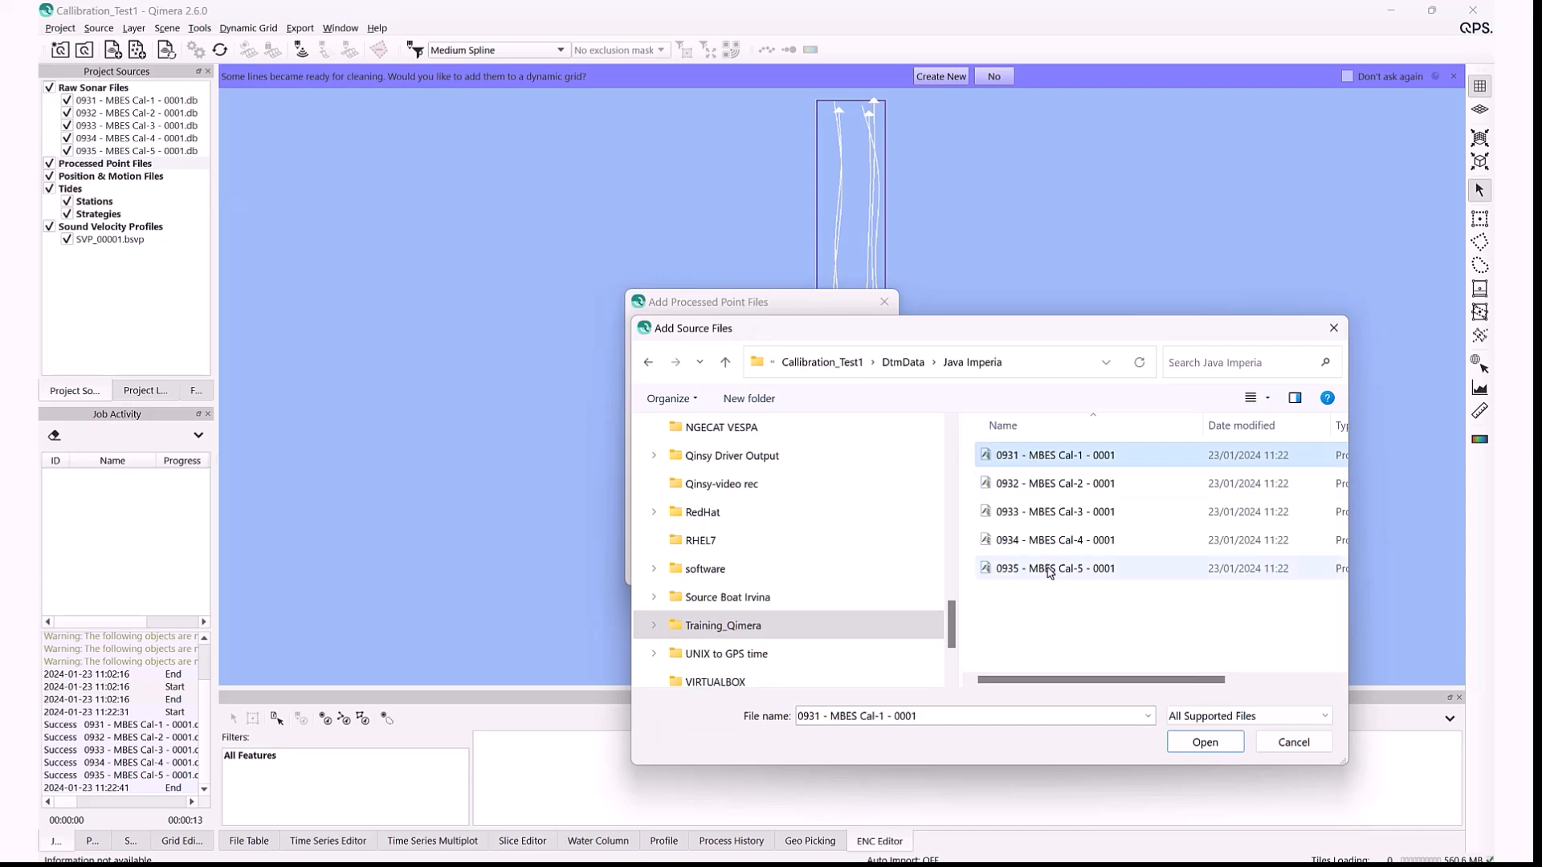
pyautogui.keyDown('shift'); pyautogui.click(1044, 568); pyautogui.keyUp('shift')
pyautogui.click(1204, 742)
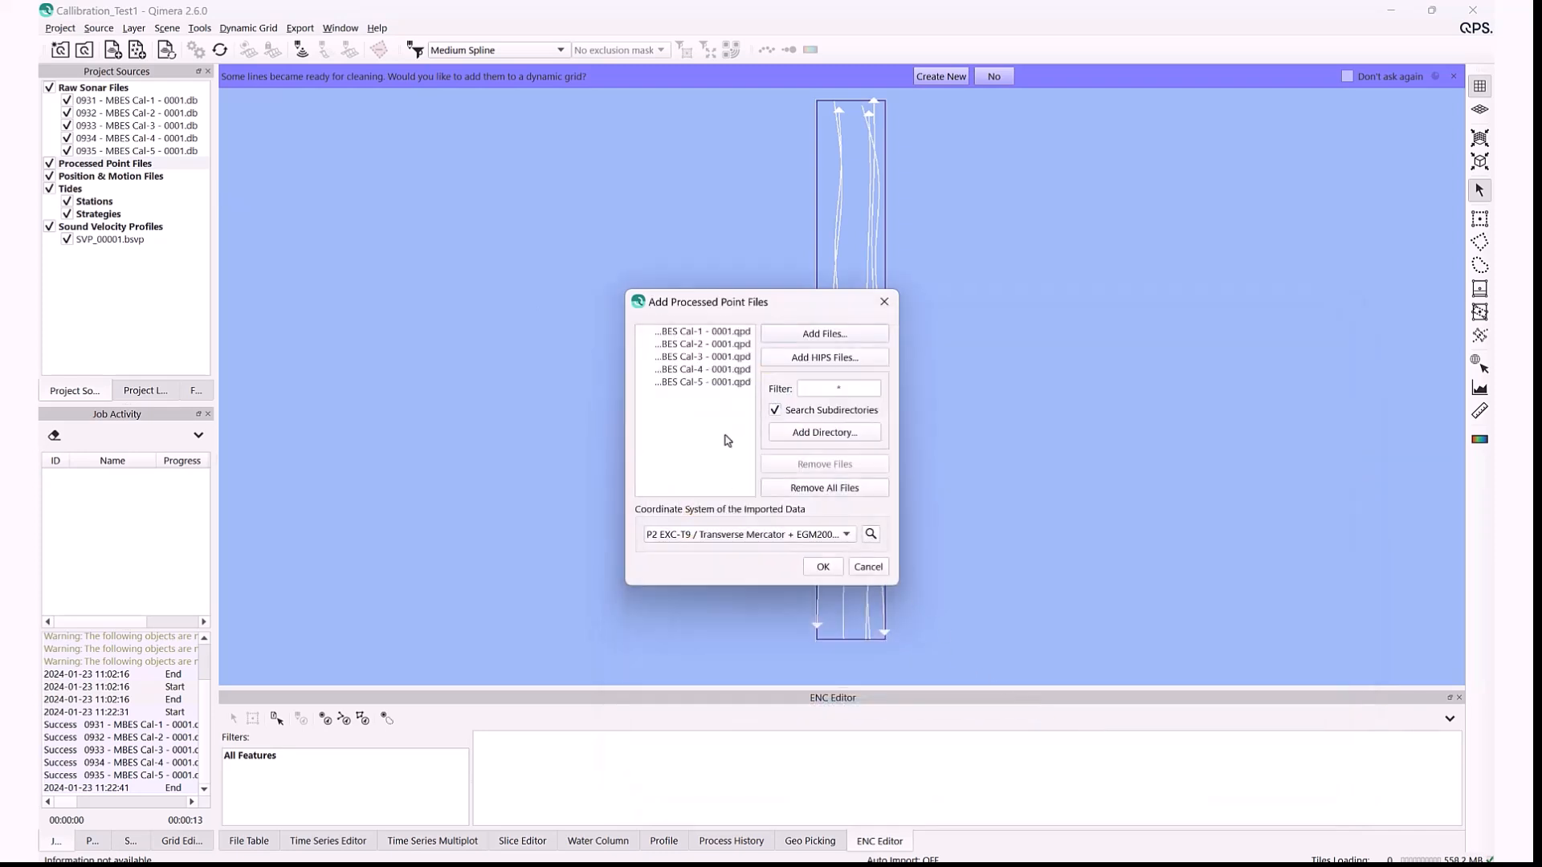
pyautogui.click(823, 567)
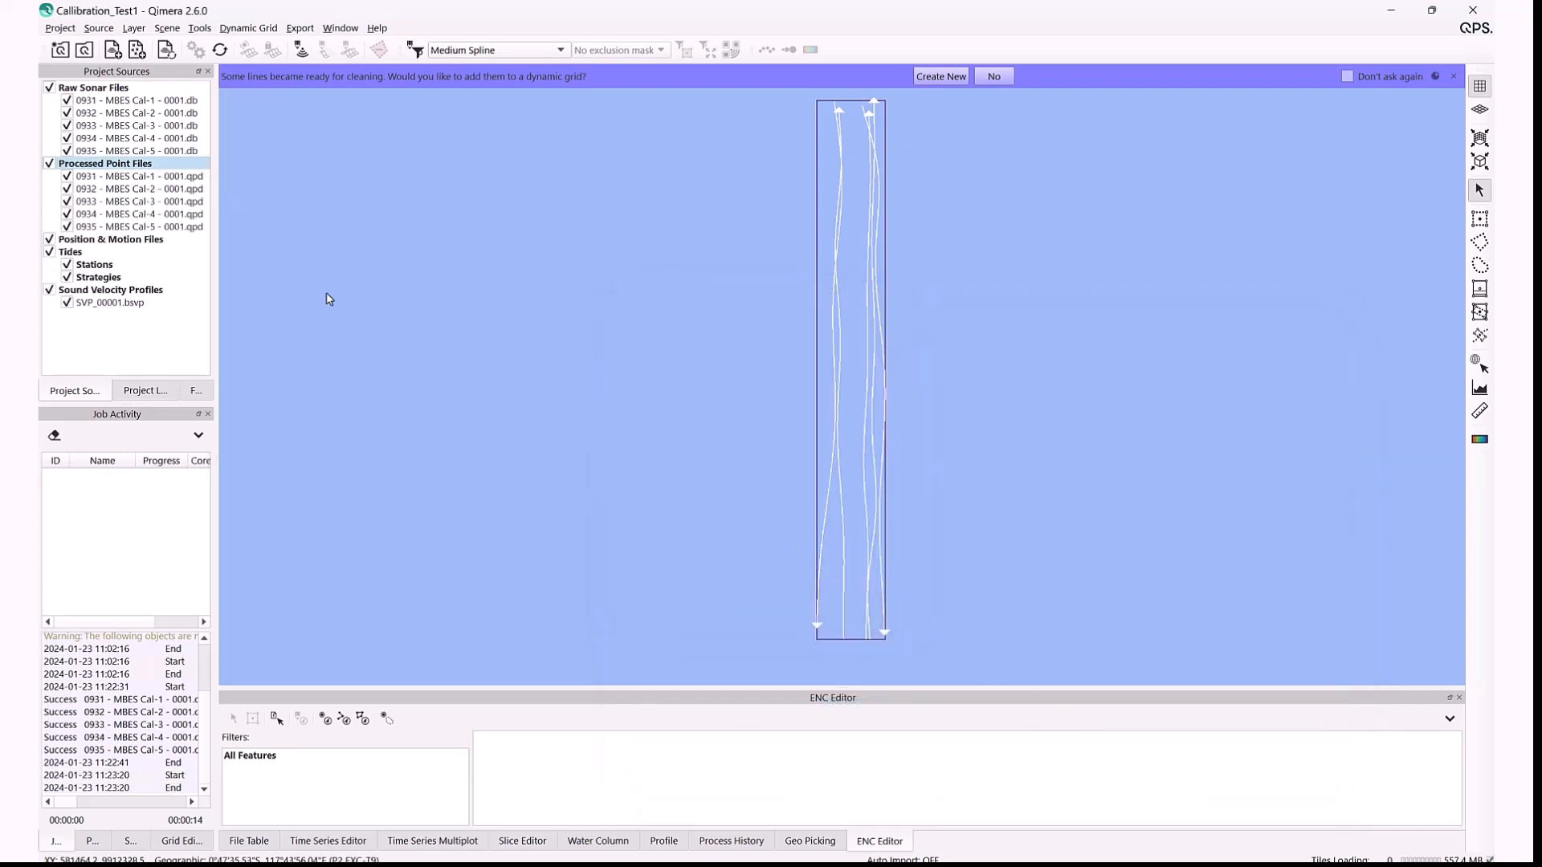
# Widen the project sources list and highlight the processed point files one by one to inspect each track line.
pyautogui.moveTo(215, 212); pyautogui.dragTo(323, 207)
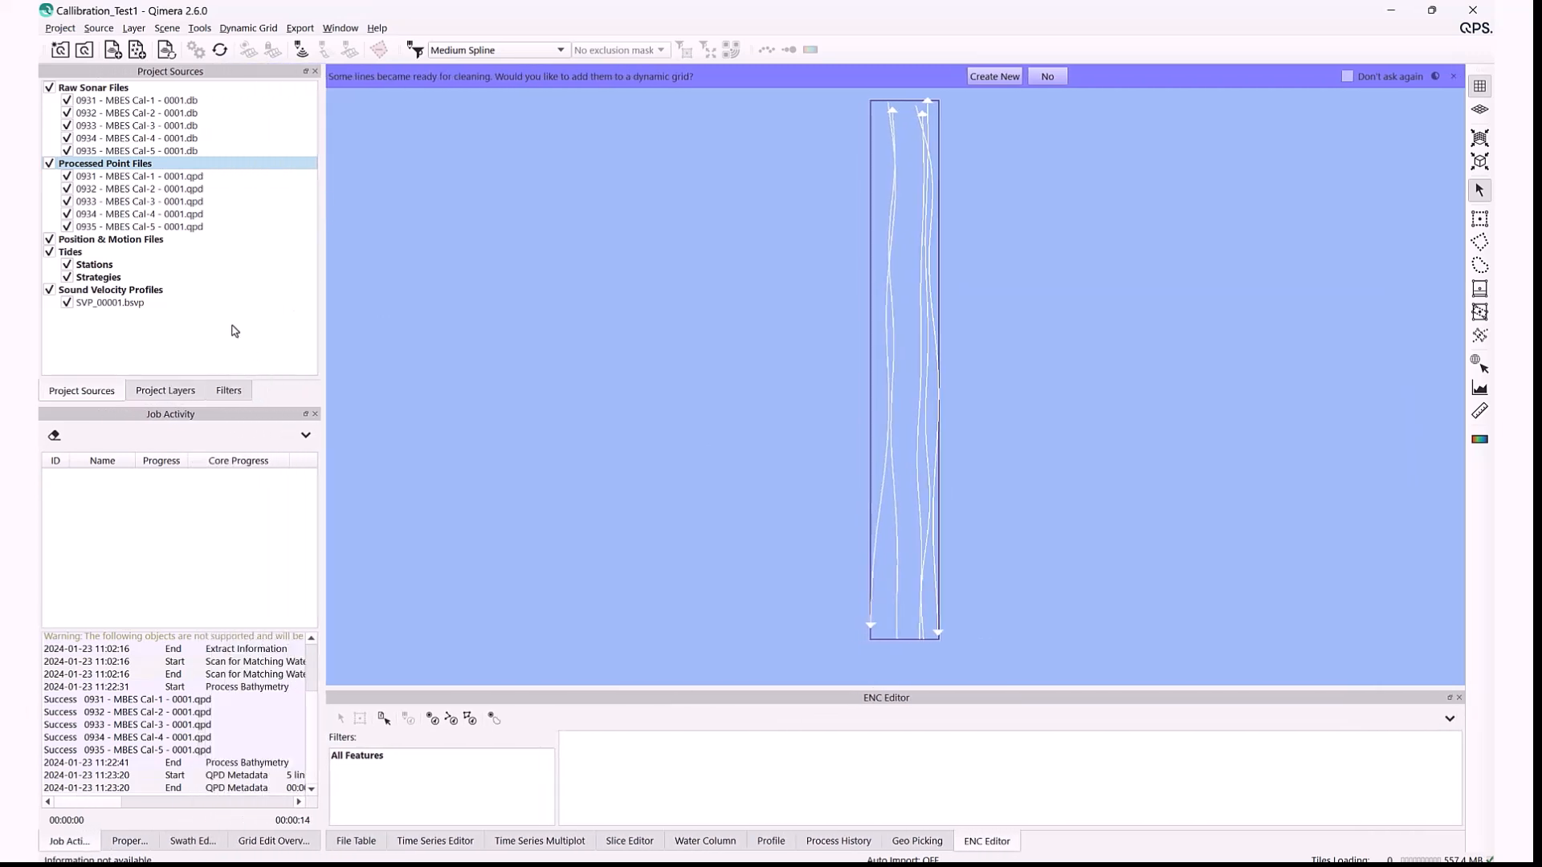
pyautogui.press('Down')
pyautogui.press('Down')
pyautogui.press('Down')
pyautogui.press('Down')
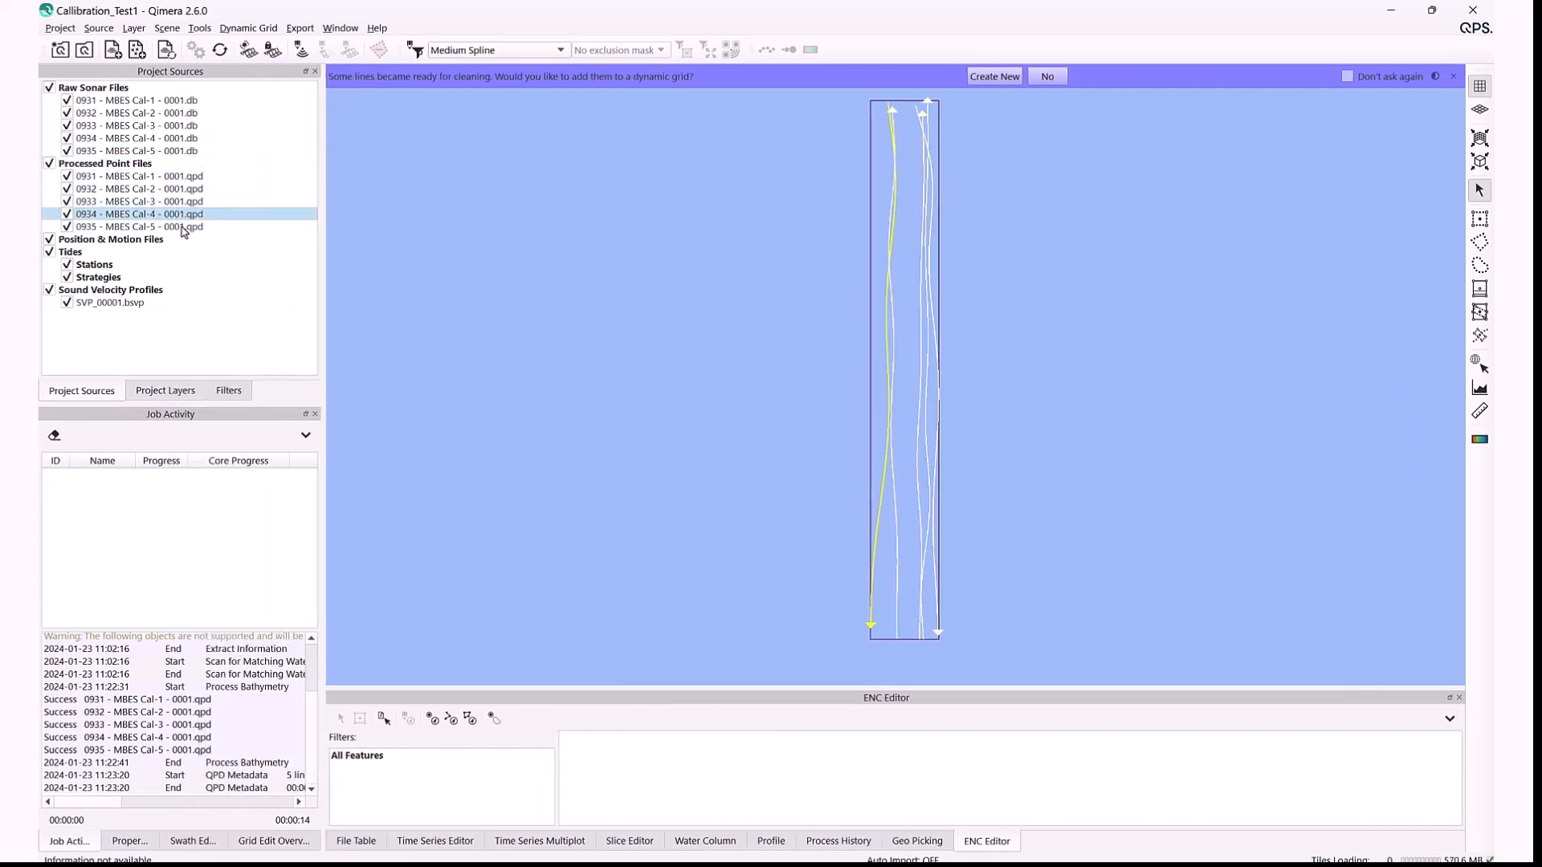
pyautogui.click(181, 227)
# Create a dynamic grid named Cal_test_grid from all processed point files, with 1.00 m cells and only the MBES system included.
pyautogui.click(117, 165)
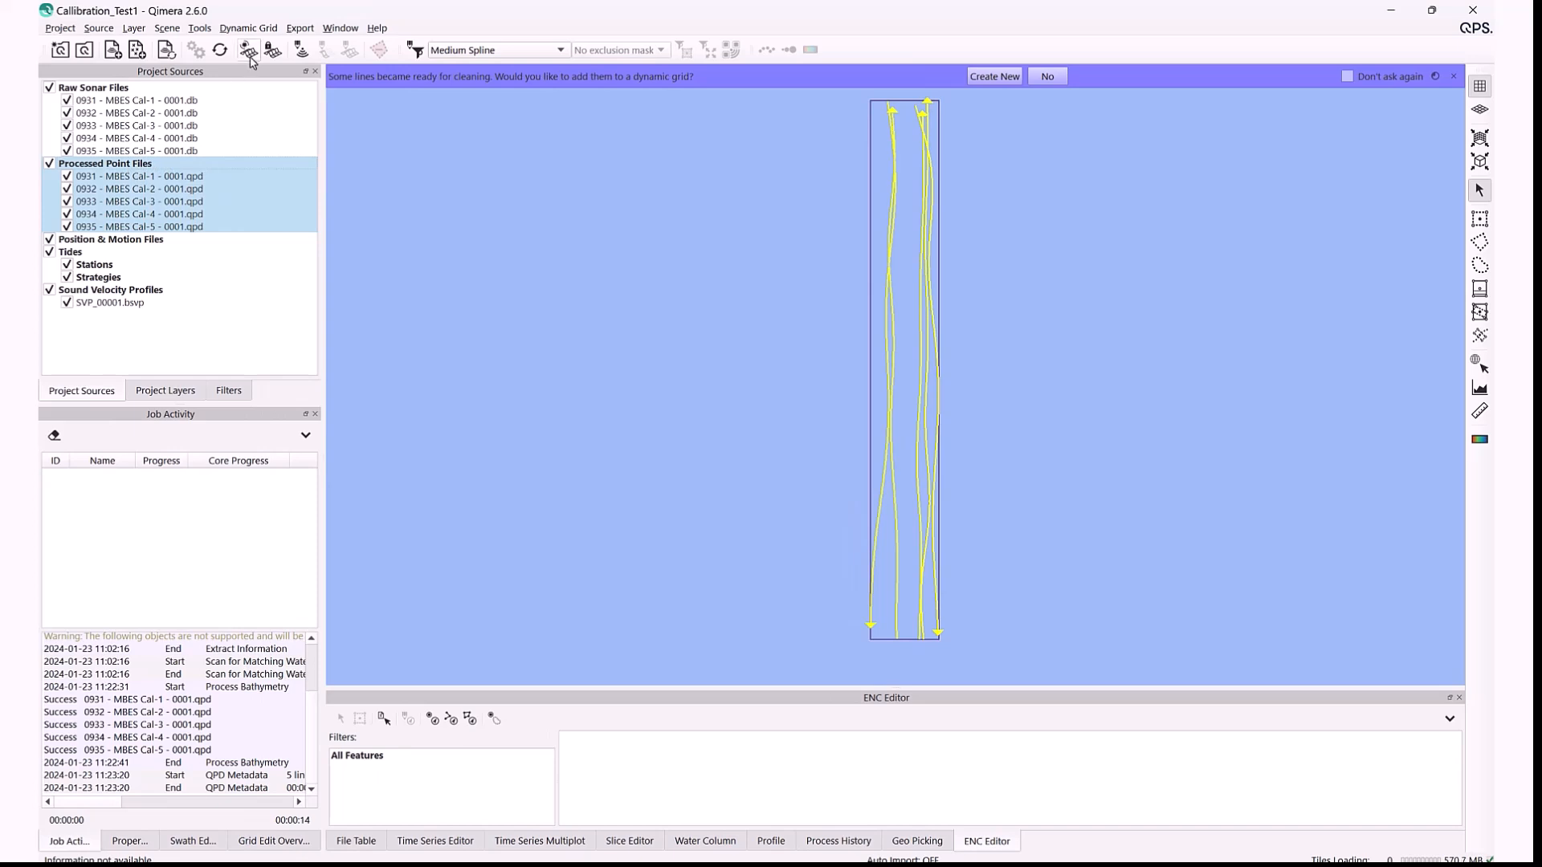
pyautogui.click(249, 51)
pyautogui.moveTo(780, 279); pyautogui.dragTo(641, 270)
pyautogui.write('Cal_test_grid')
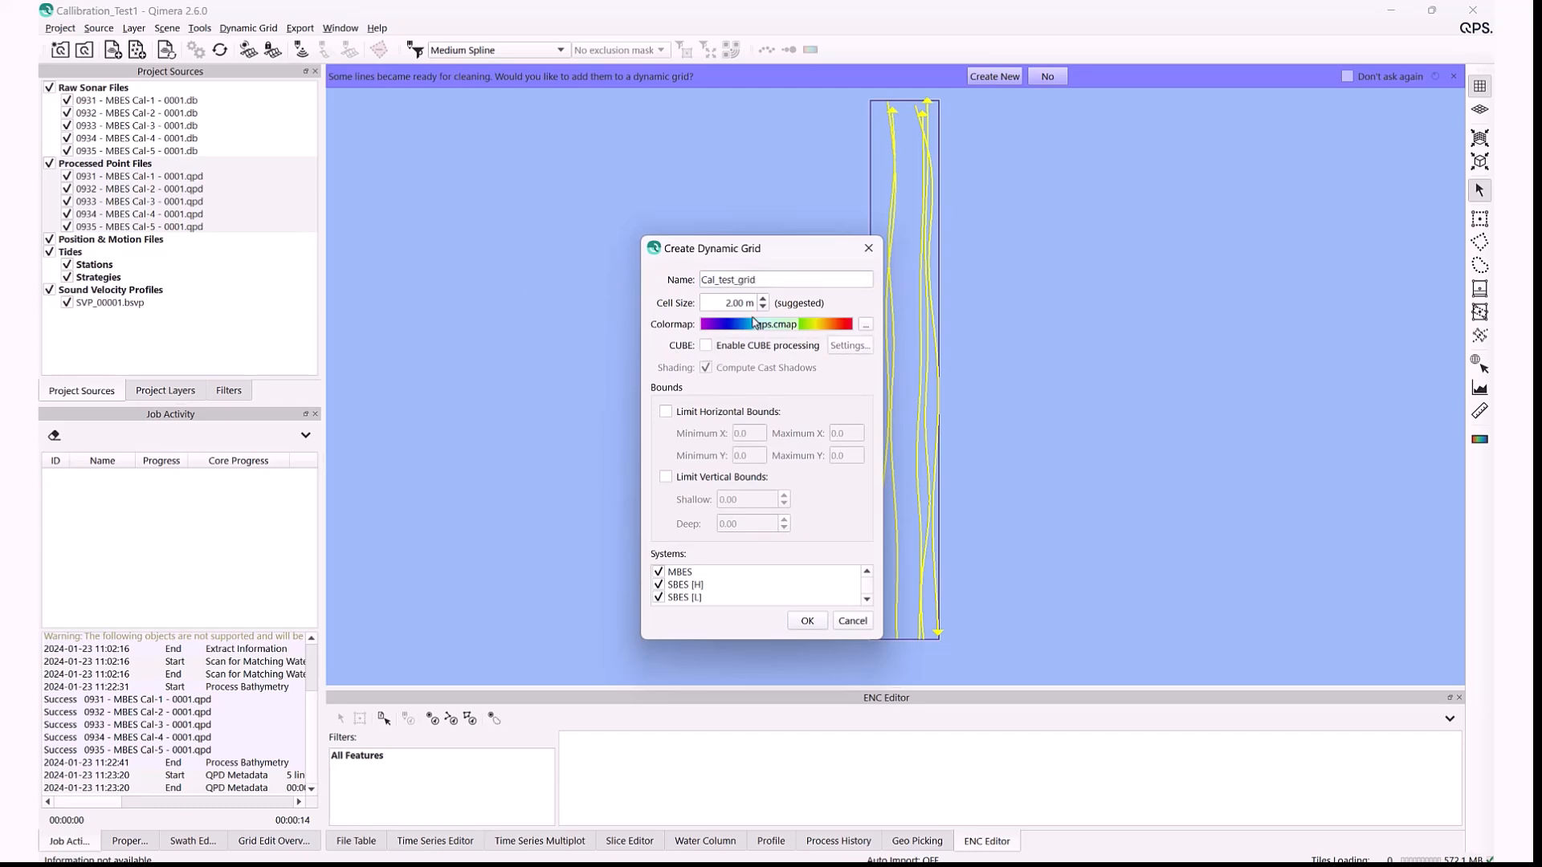
pyautogui.click(763, 308)
pyautogui.click(763, 299)
pyautogui.click(660, 585)
pyautogui.click(660, 597)
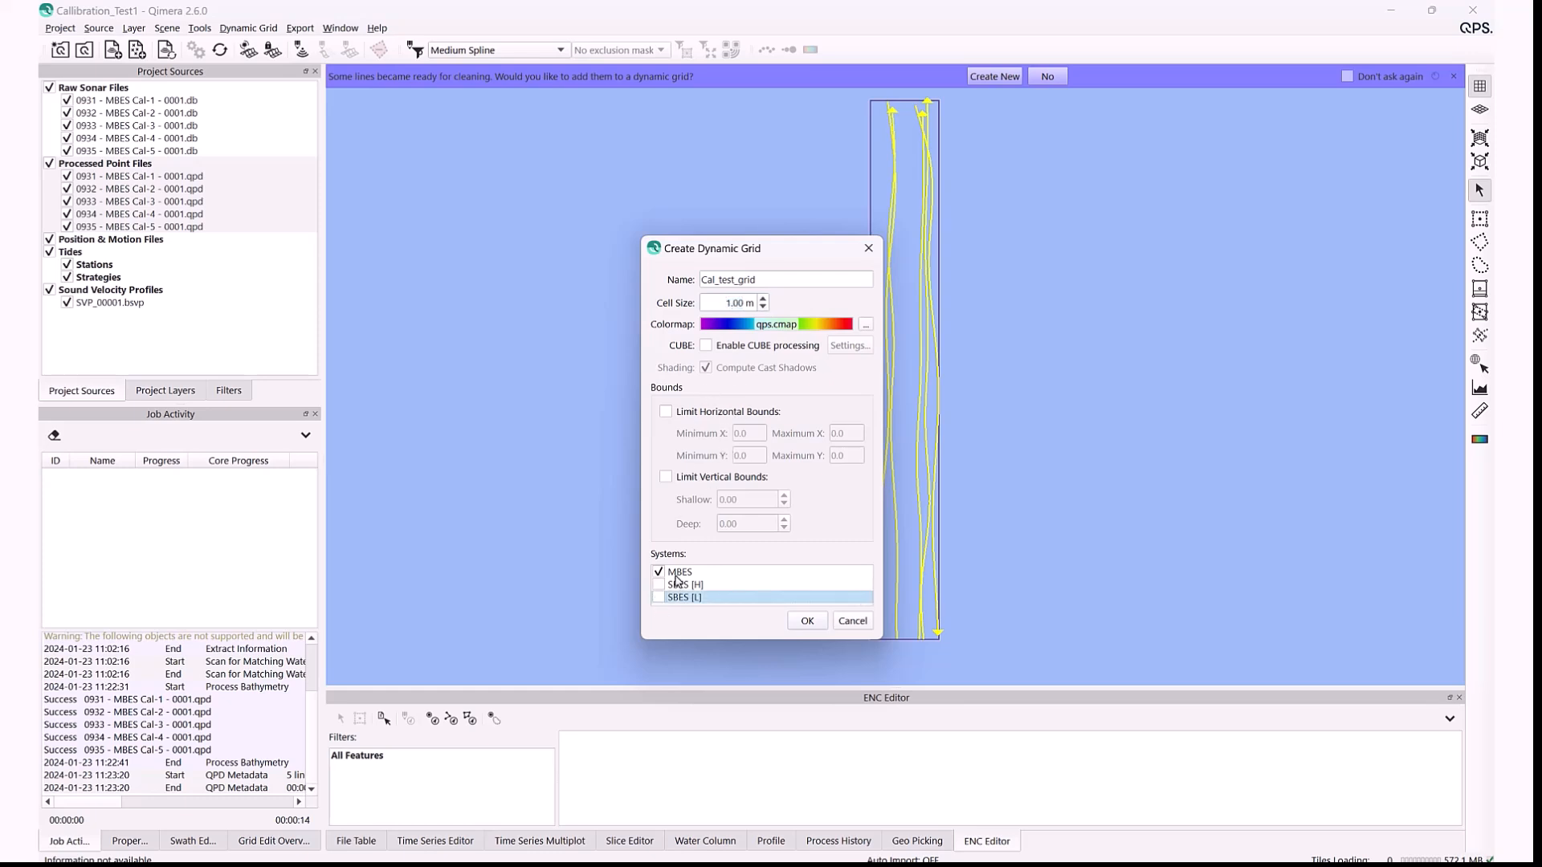
pyautogui.click(679, 571)
pyautogui.click(807, 622)
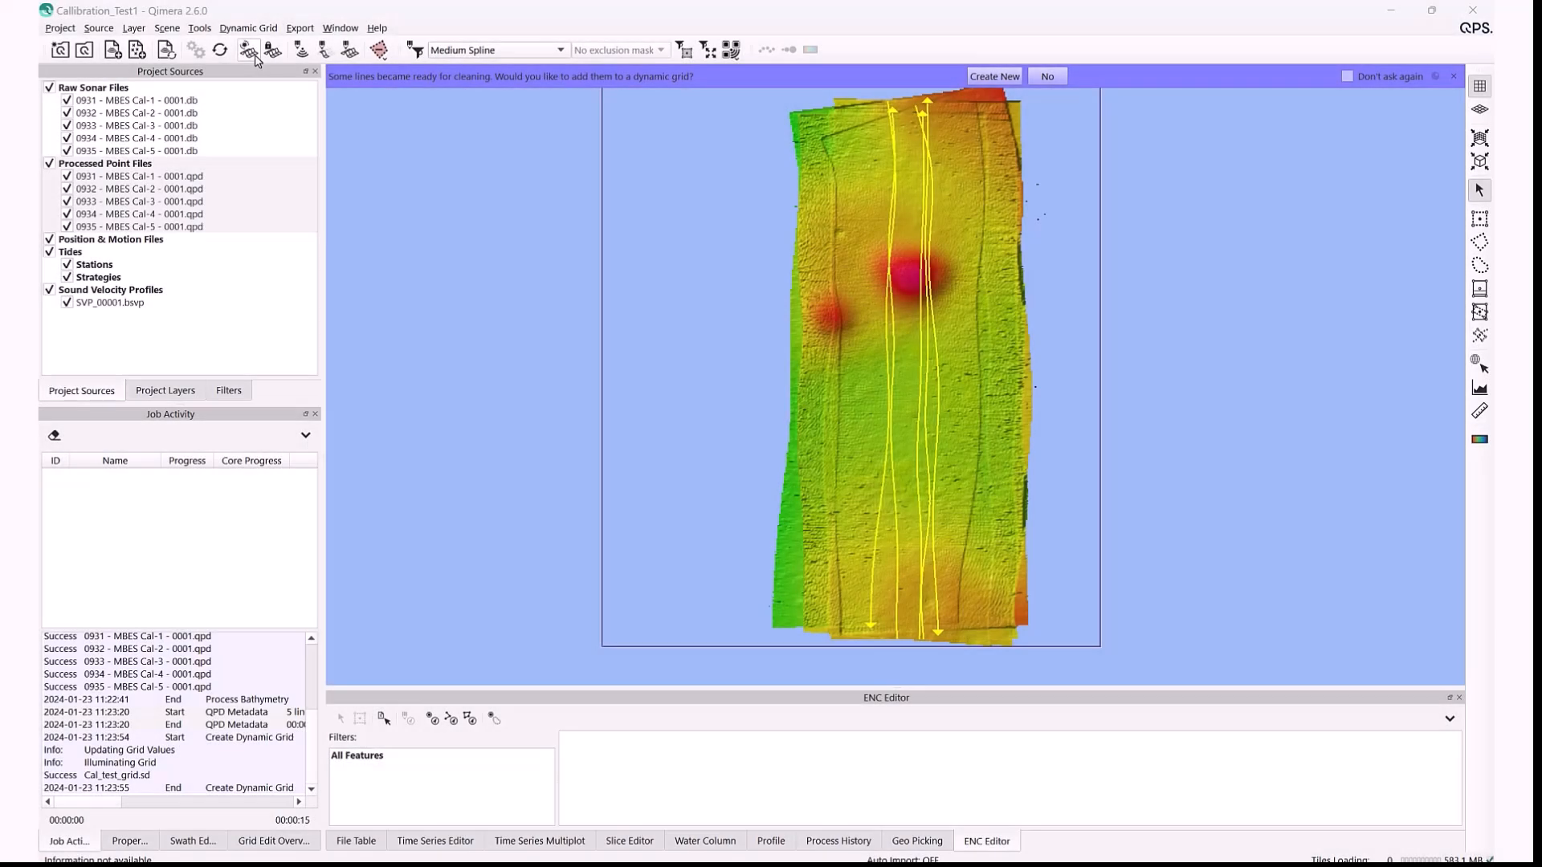
# Create a static grid named StaticGrid_Cal from the processed point files, with 1.00 m cells and SBES [H] excluded.
pyautogui.click(251, 48)
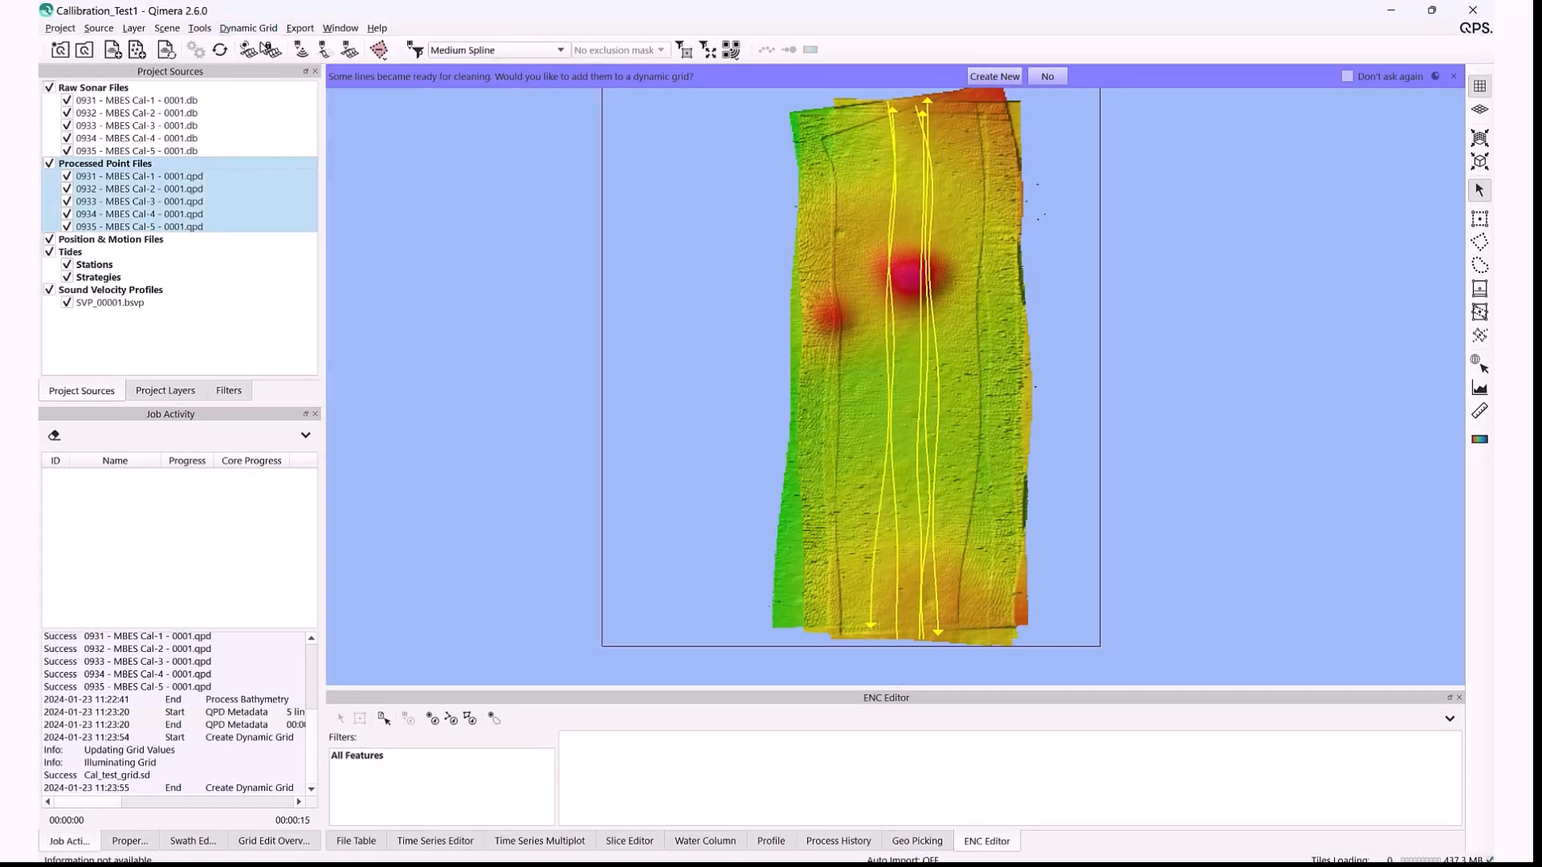
pyautogui.click(271, 49)
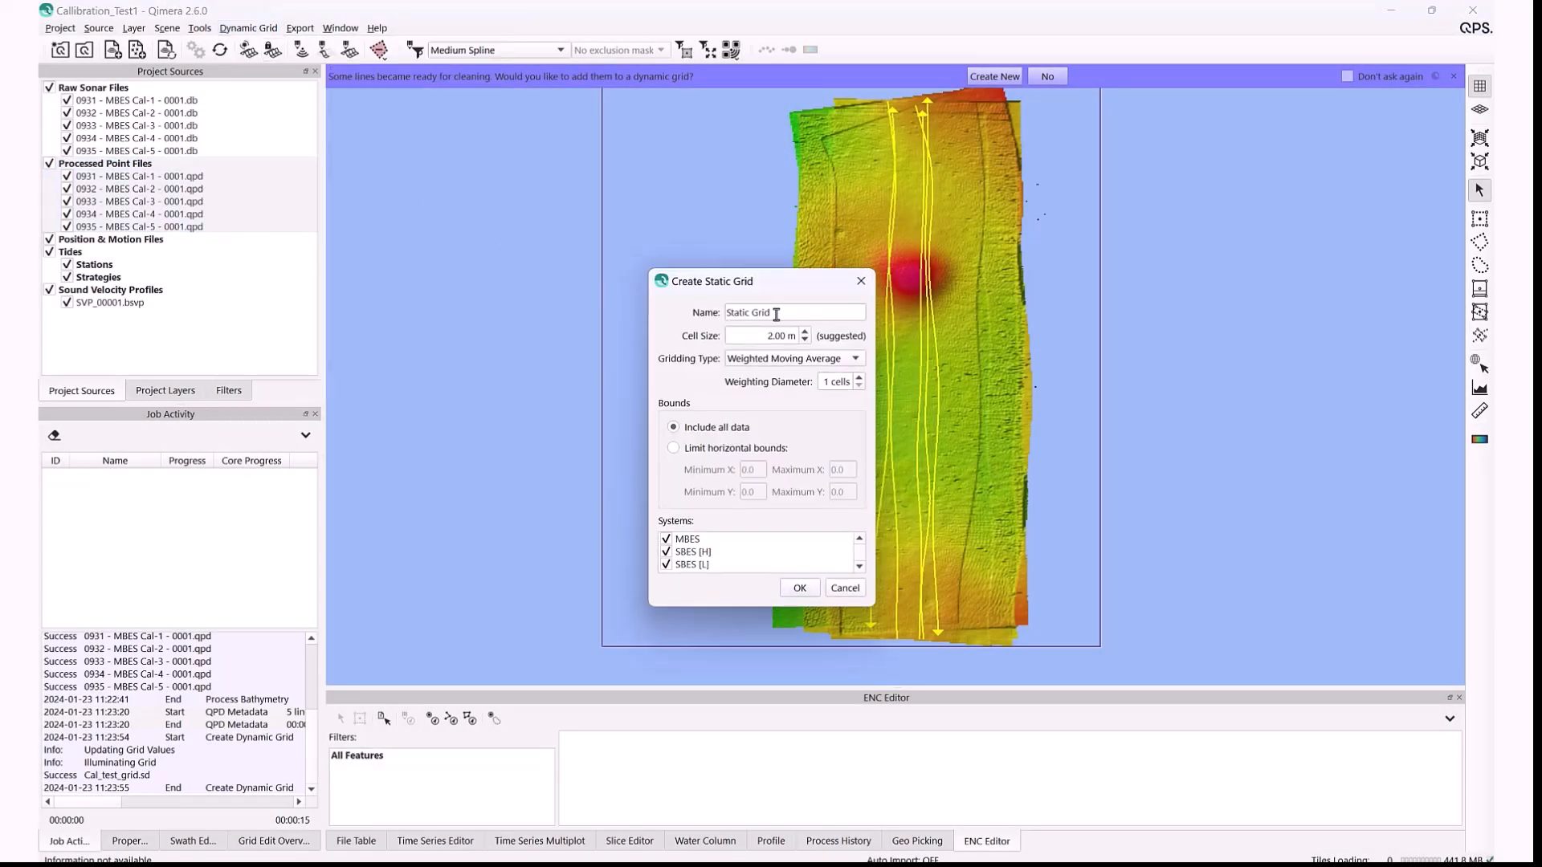
pyautogui.press('Right')
pyautogui.click(805, 341)
pyautogui.click(805, 332)
pyautogui.click(666, 552)
pyautogui.click(679, 565)
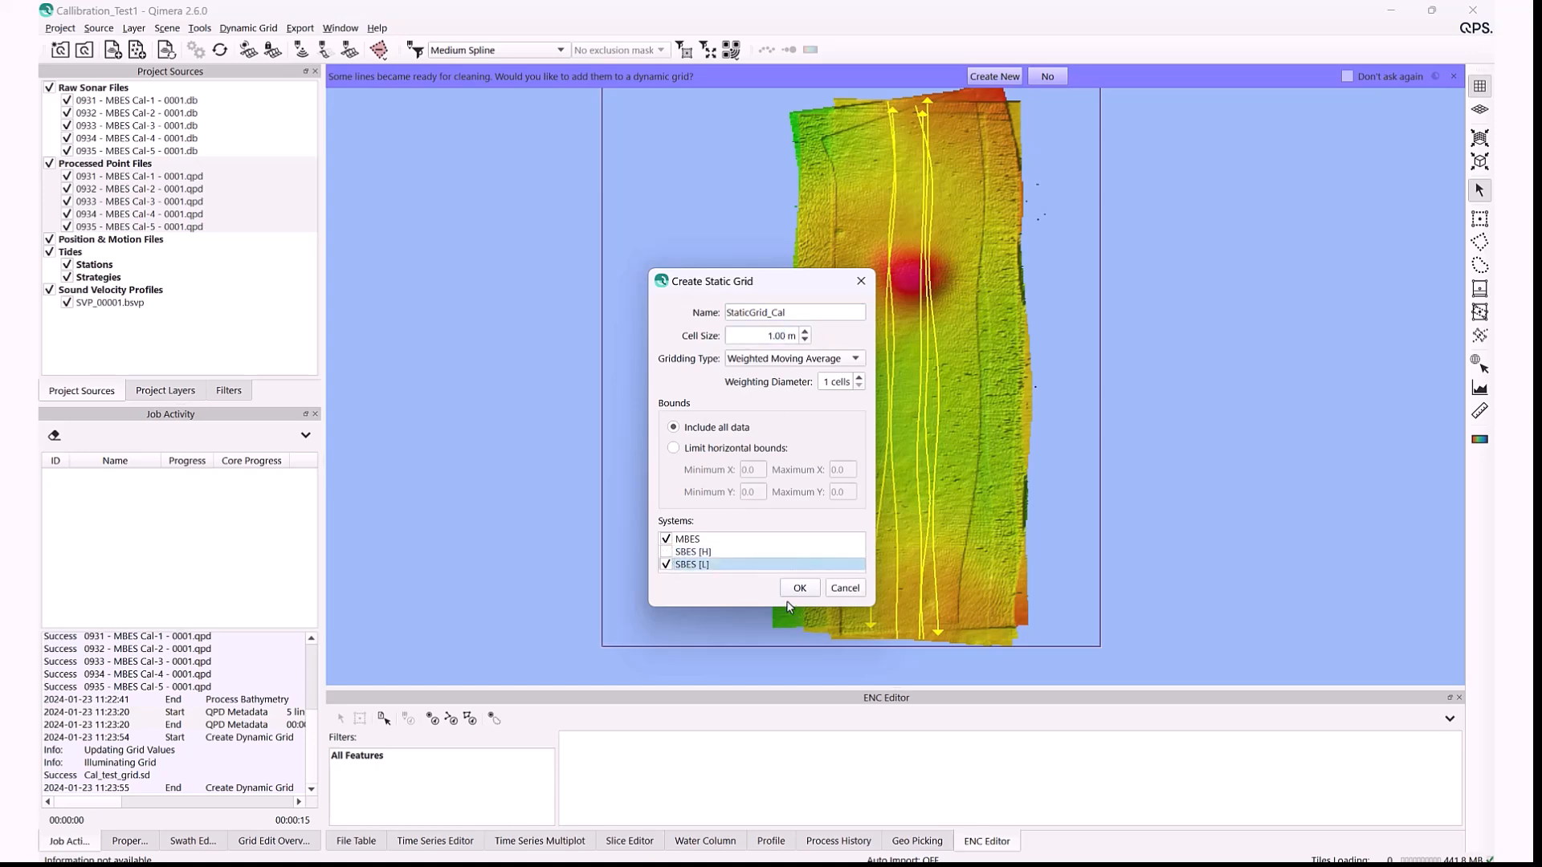
pyautogui.click(800, 588)
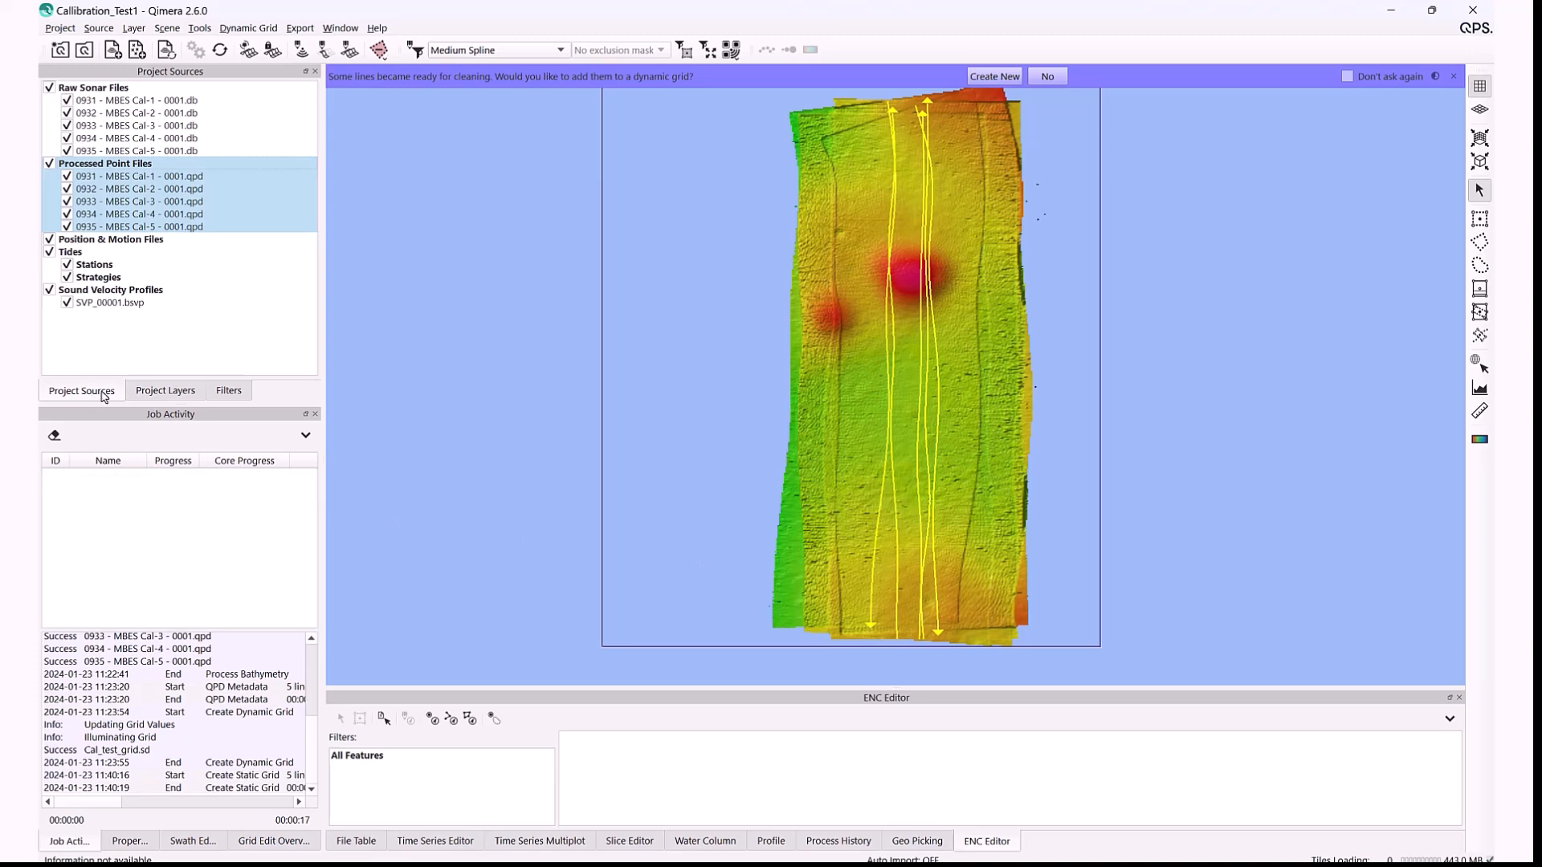
# In the project's layers, hide Cal_test_grid and show it again, and select StaticGrid_Cal to see its display settings.
pyautogui.click(166, 390)
pyautogui.click(68, 125)
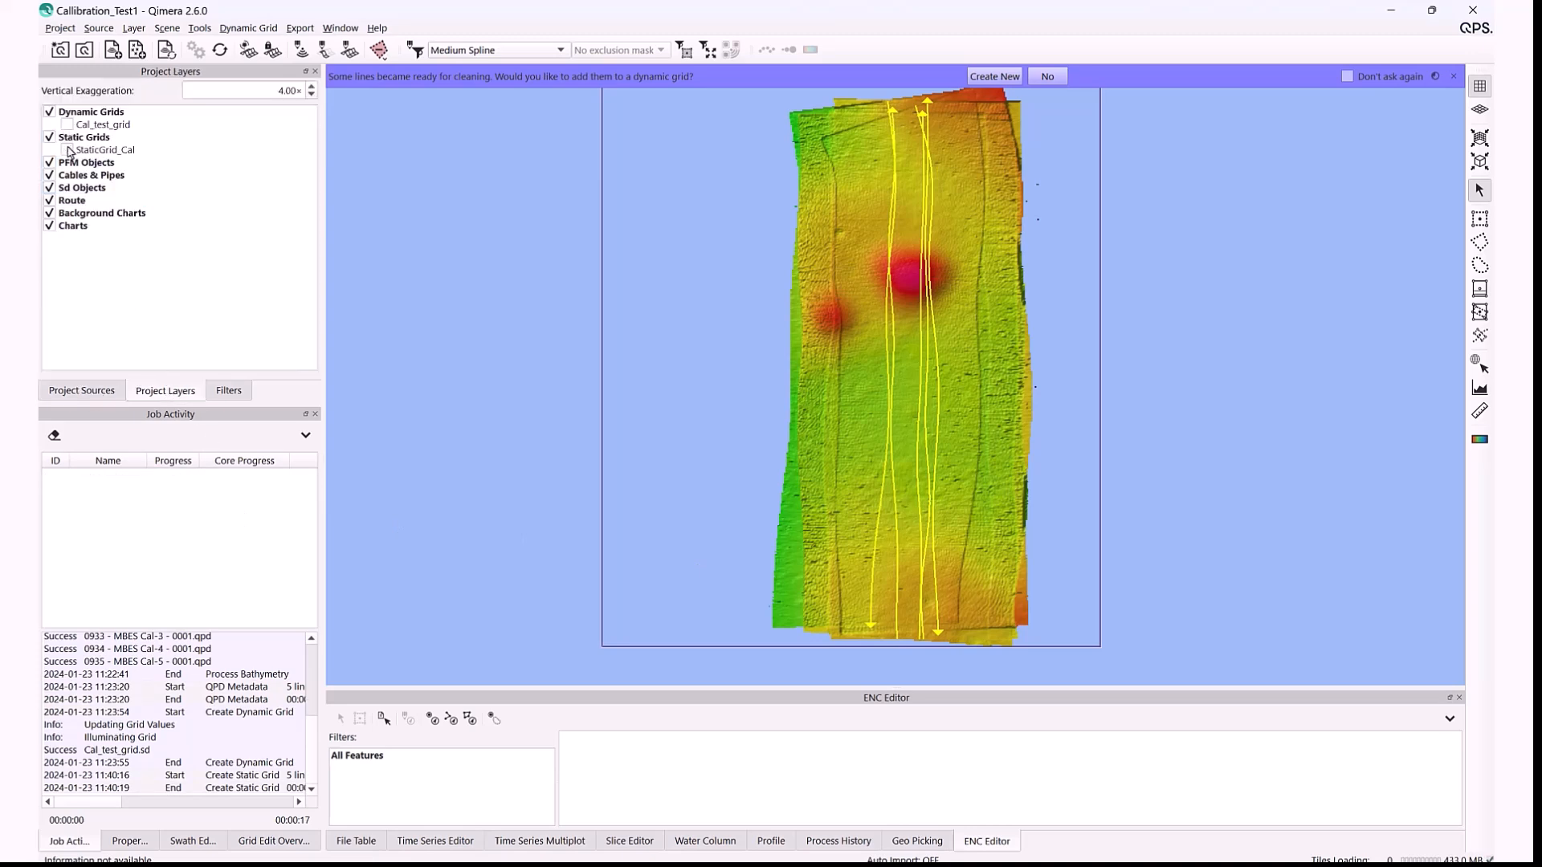
pyautogui.click(68, 125)
pyautogui.click(104, 150)
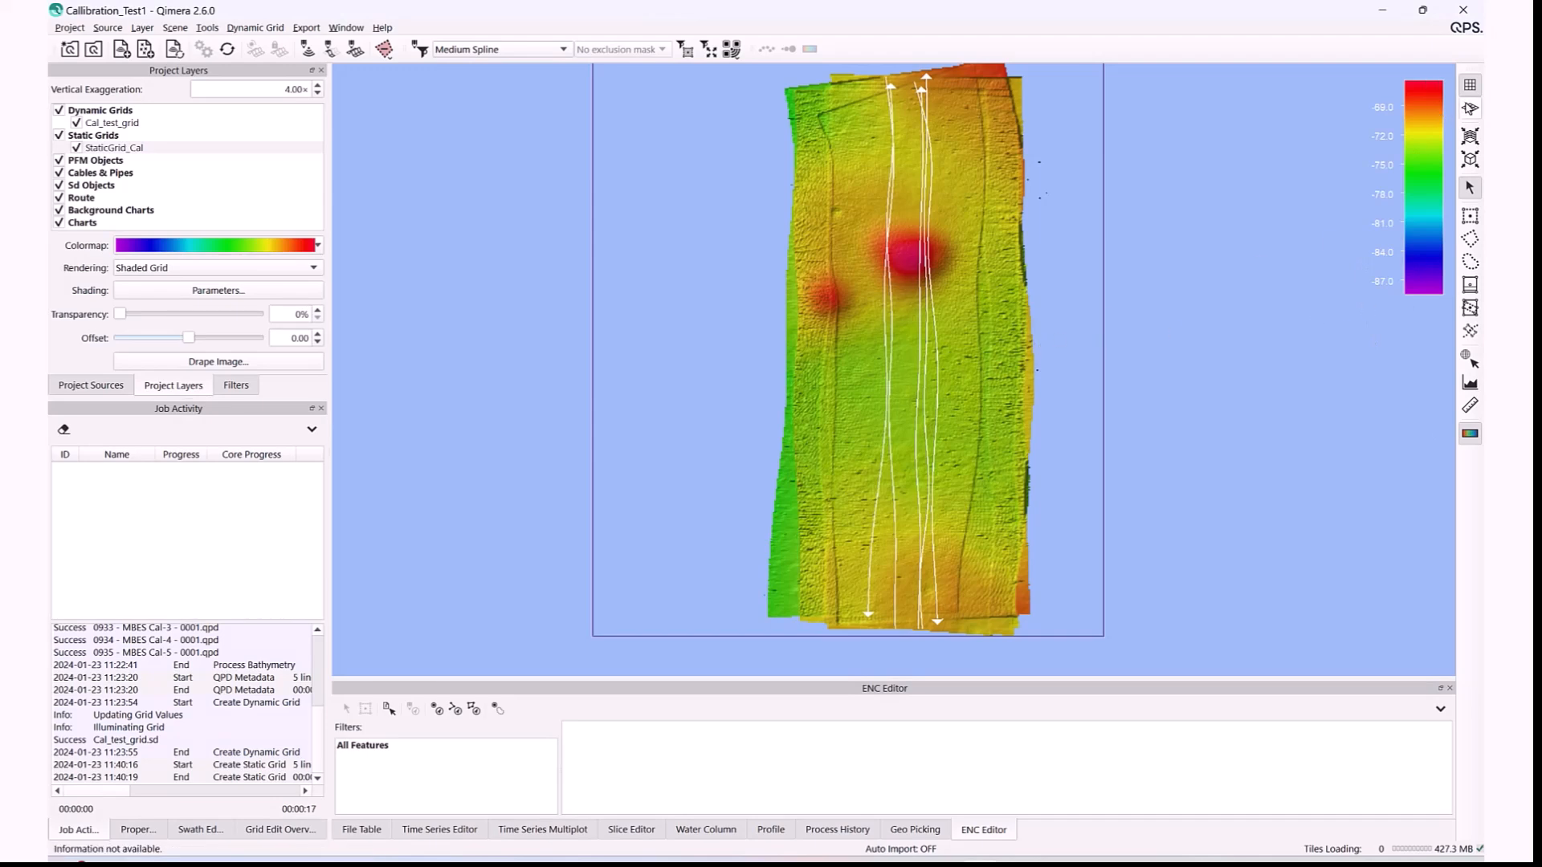
# Switch the scene to 3D and examine the gridded seabed from close up.
pyautogui.click(1469, 108)
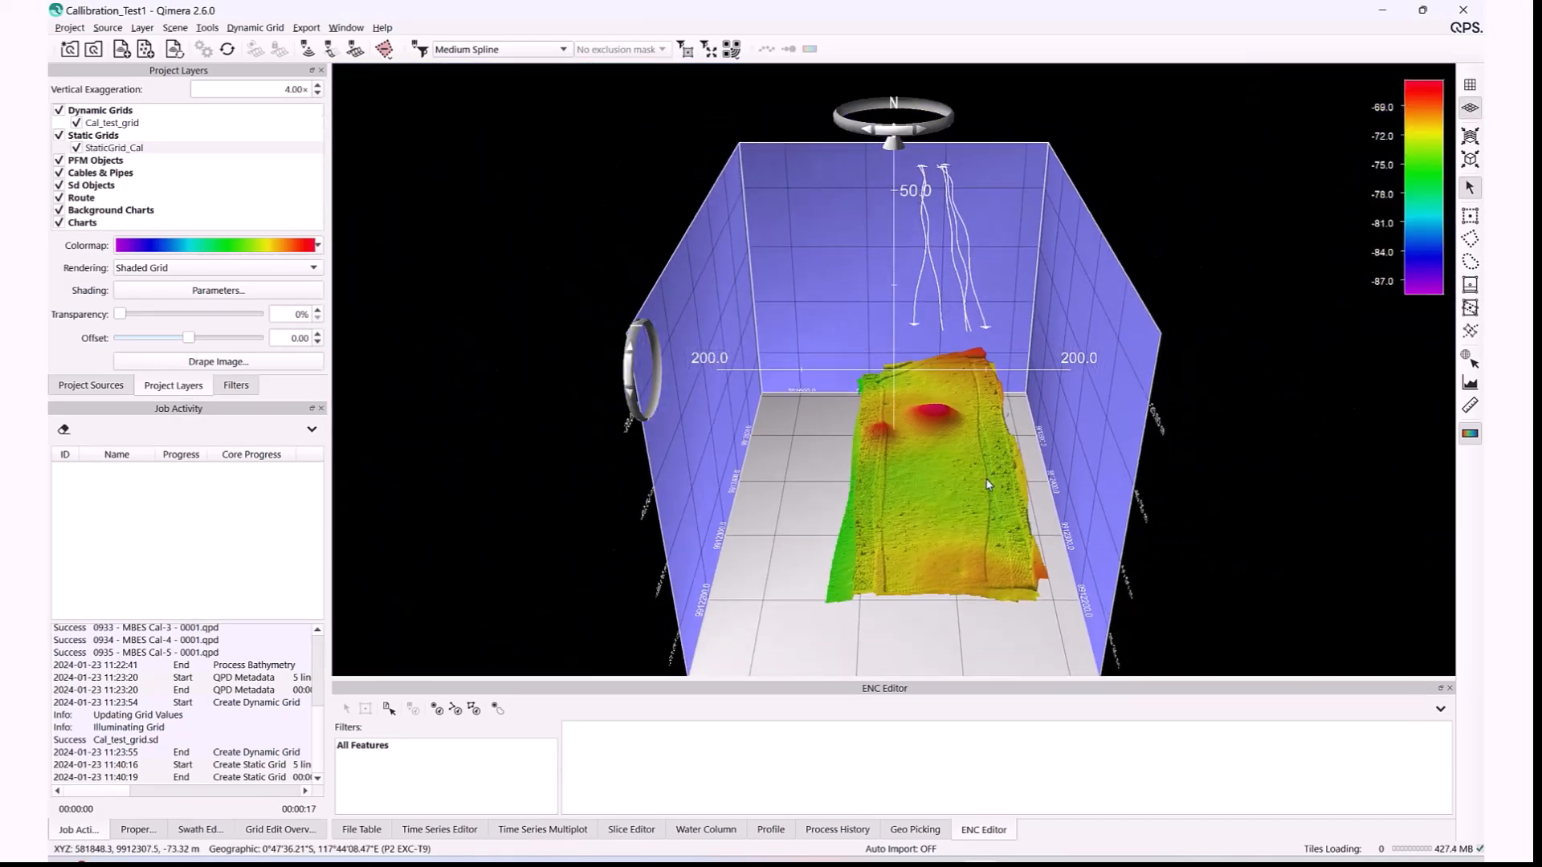
pyautogui.scroll(4, 935, 543)
pyautogui.moveTo(952, 514); pyautogui.dragTo(384, 118)
# Launch the 3D Editor and load the soundings of an area about 117 by 122 m around the two mounds, inspecting them from different angles.
pyautogui.click(354, 51)
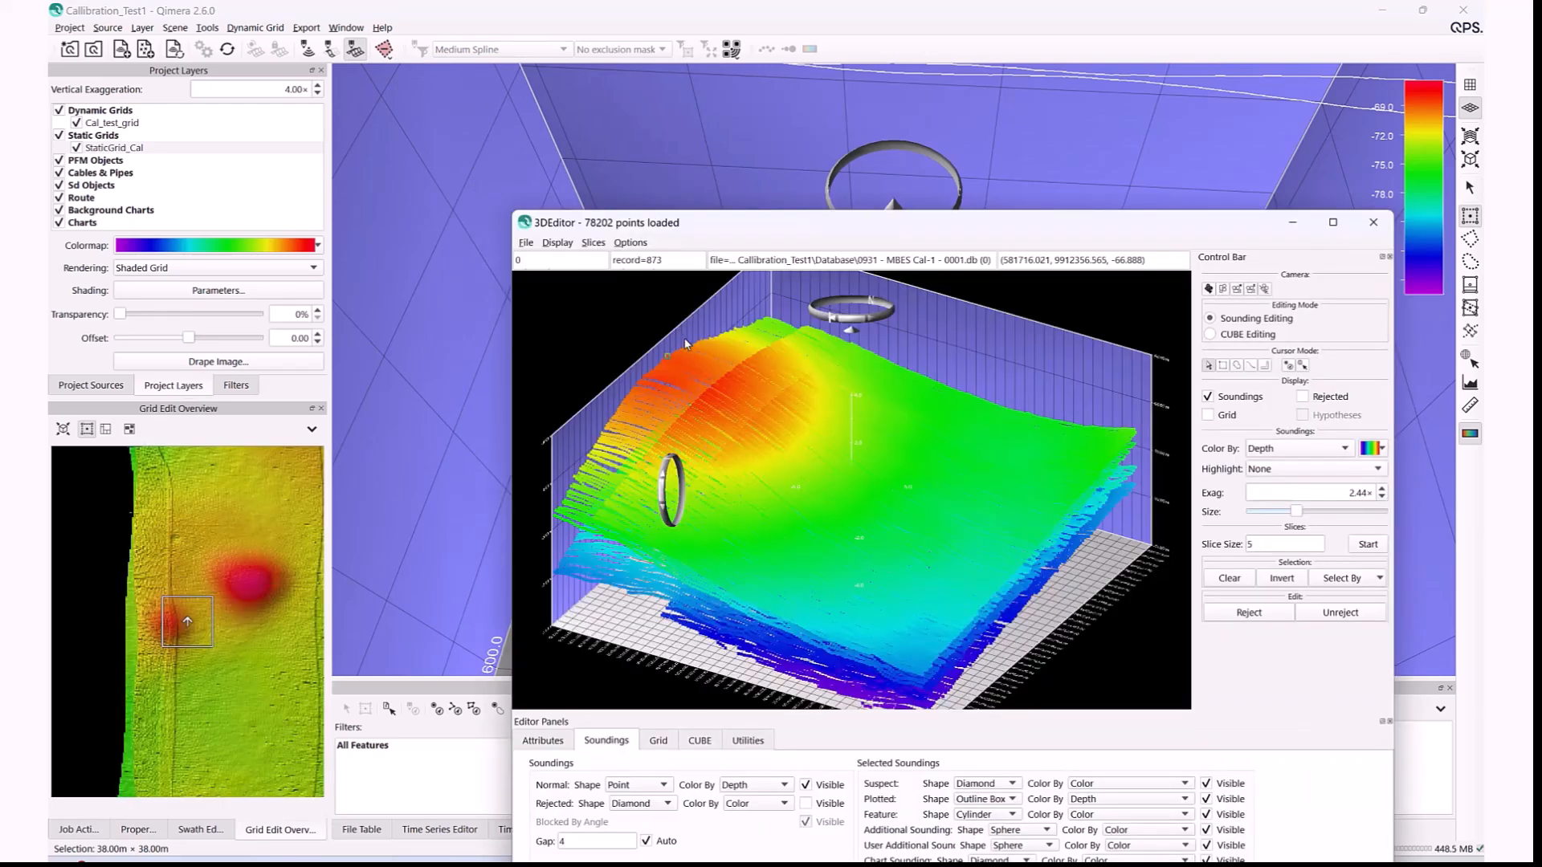
pyautogui.moveTo(160, 518); pyautogui.dragTo(319, 685)
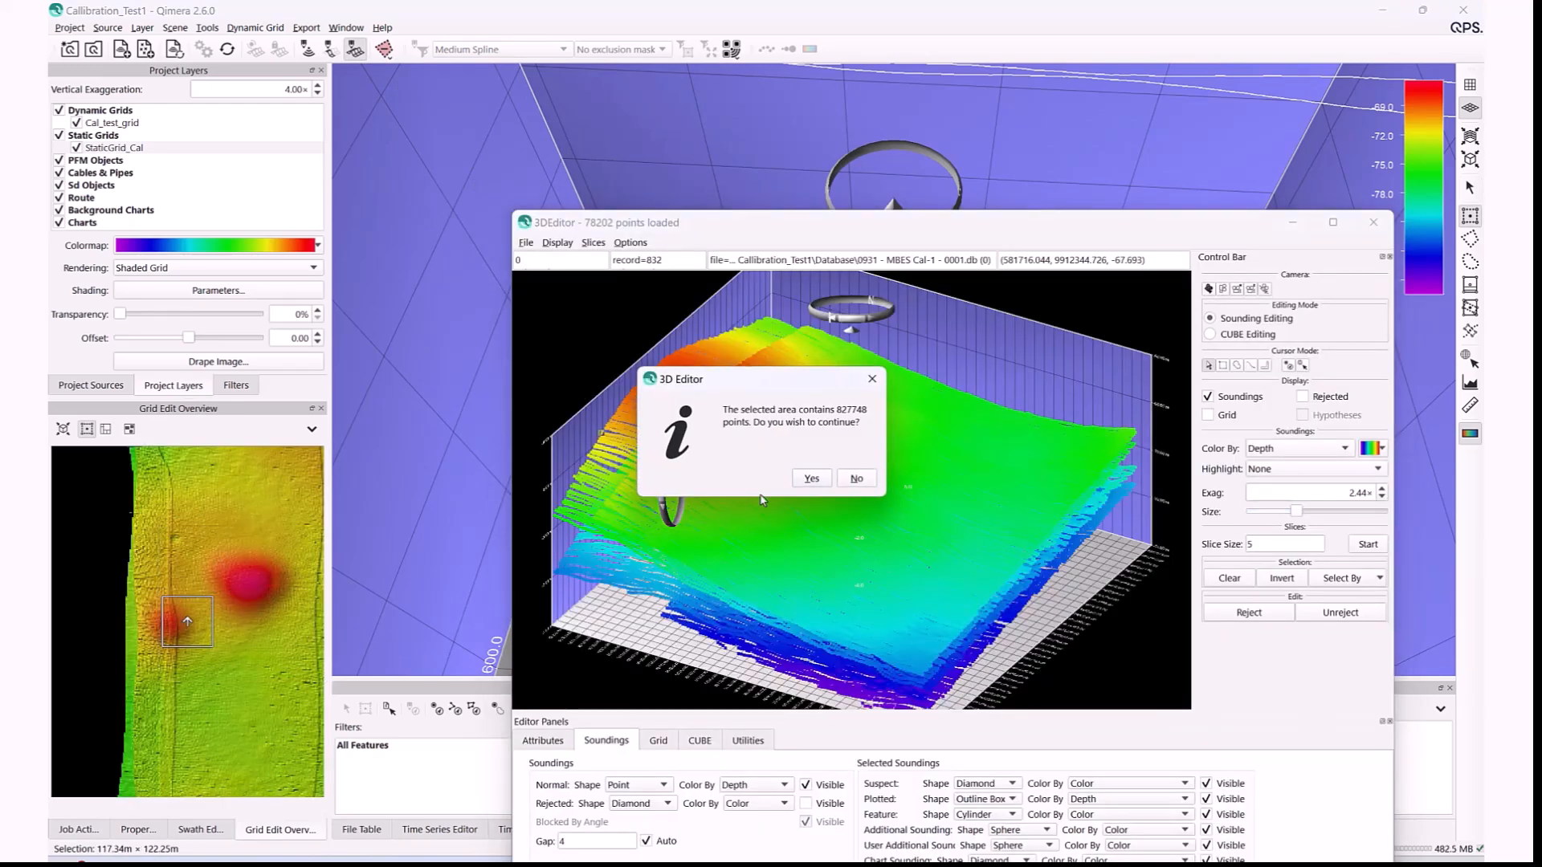
pyautogui.click(809, 479)
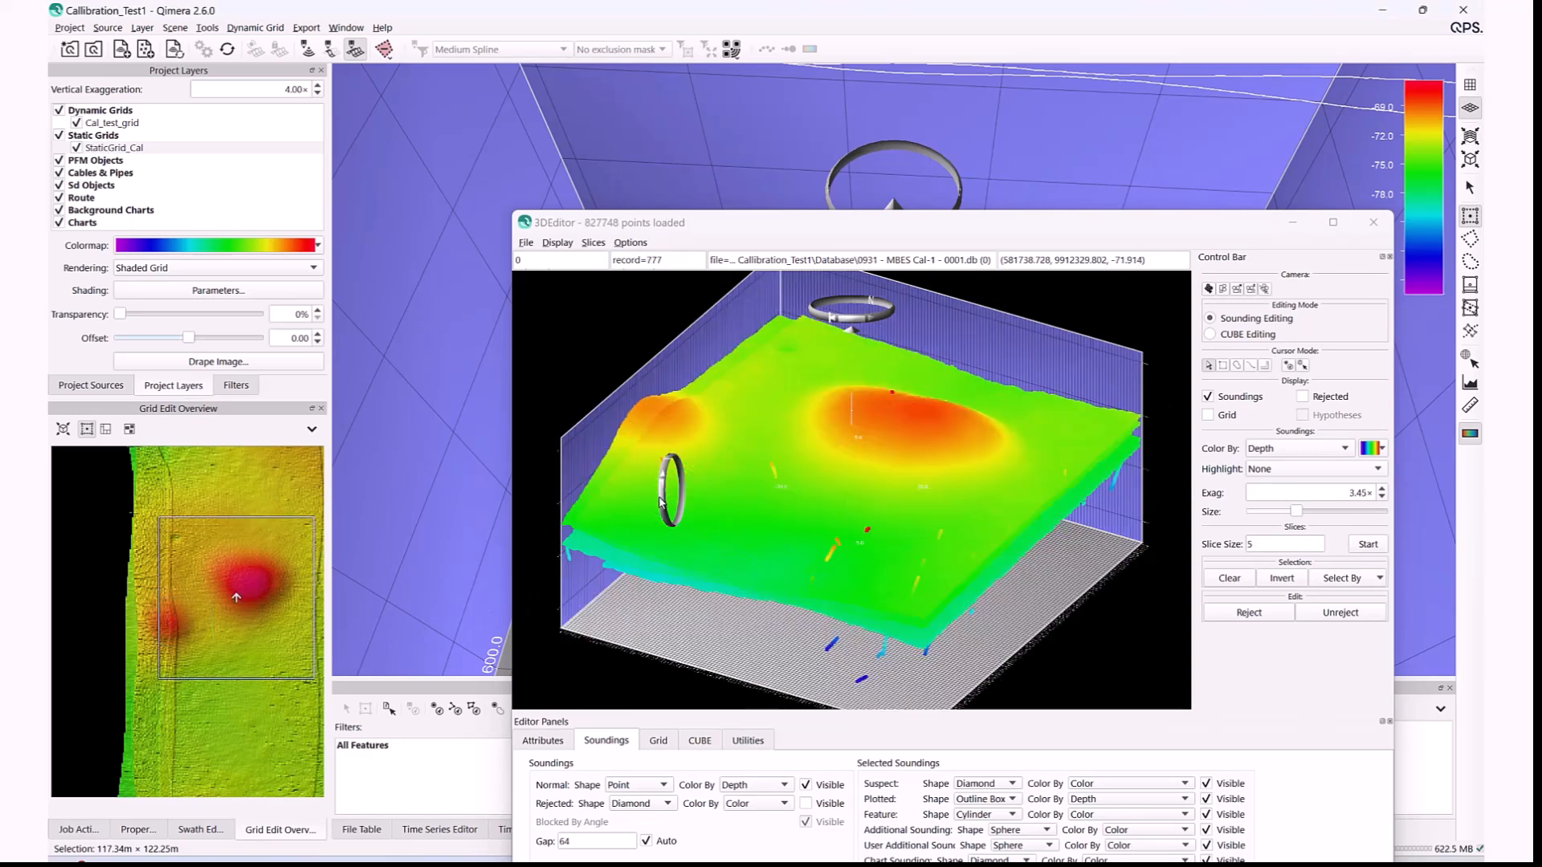
pyautogui.moveTo(663, 480); pyautogui.dragTo(823, 491)
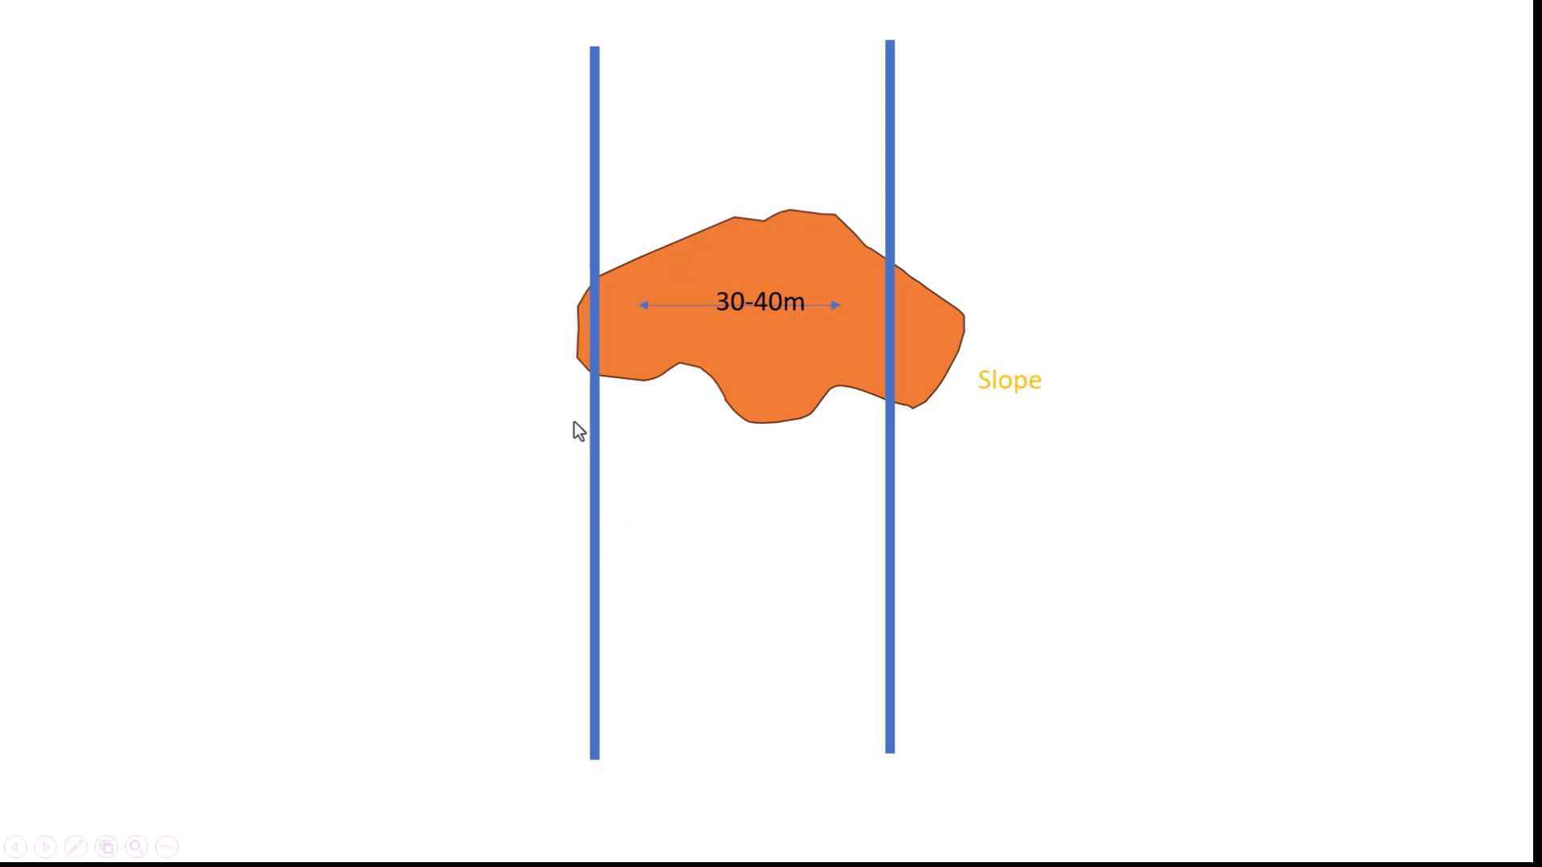
pyautogui.click(619, 631)
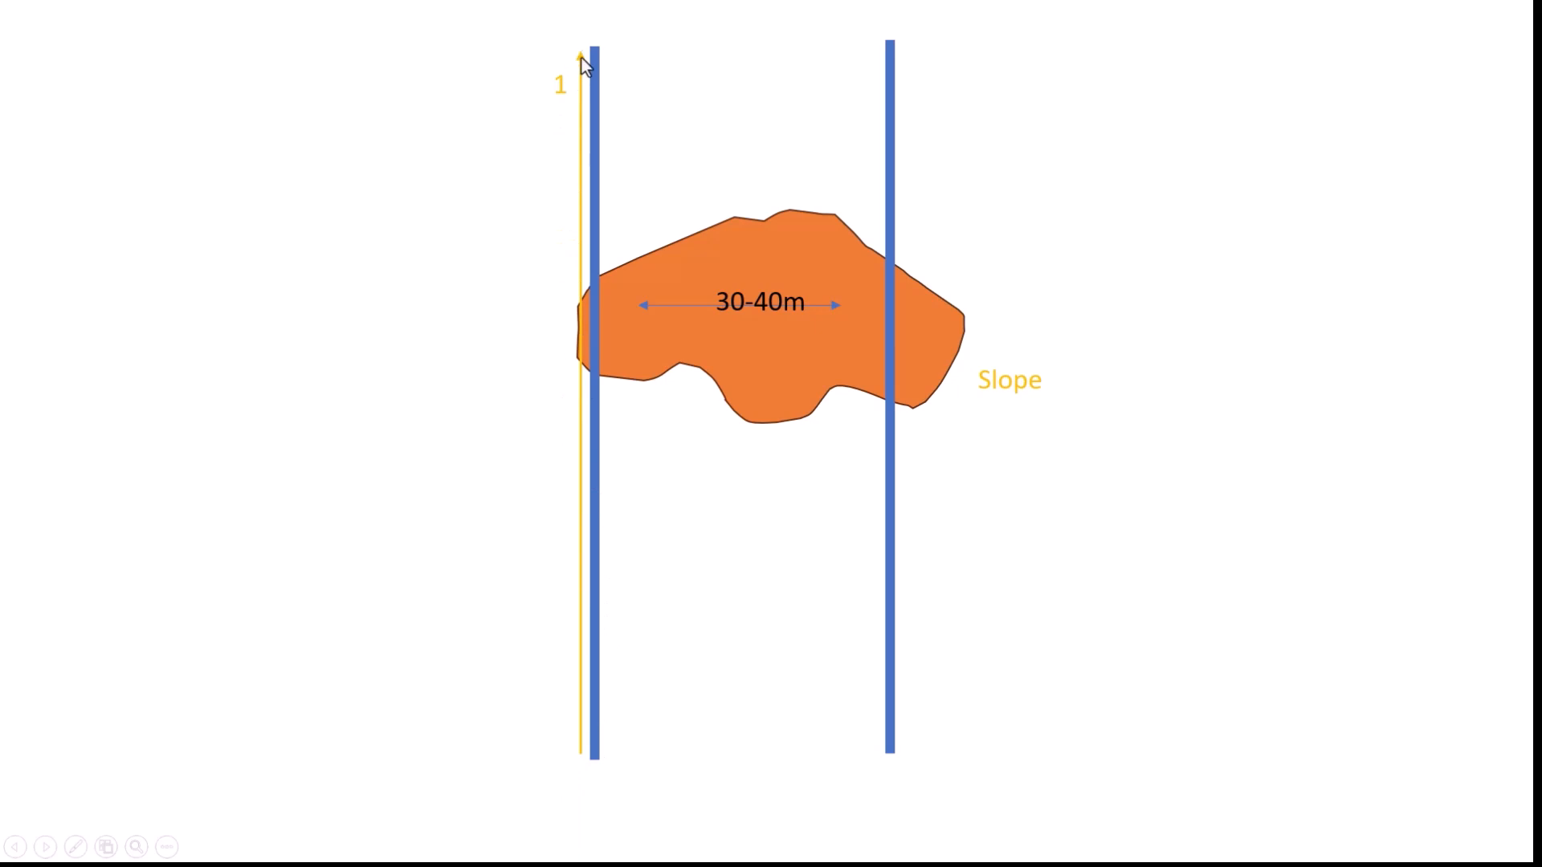
pyautogui.click(924, 33)
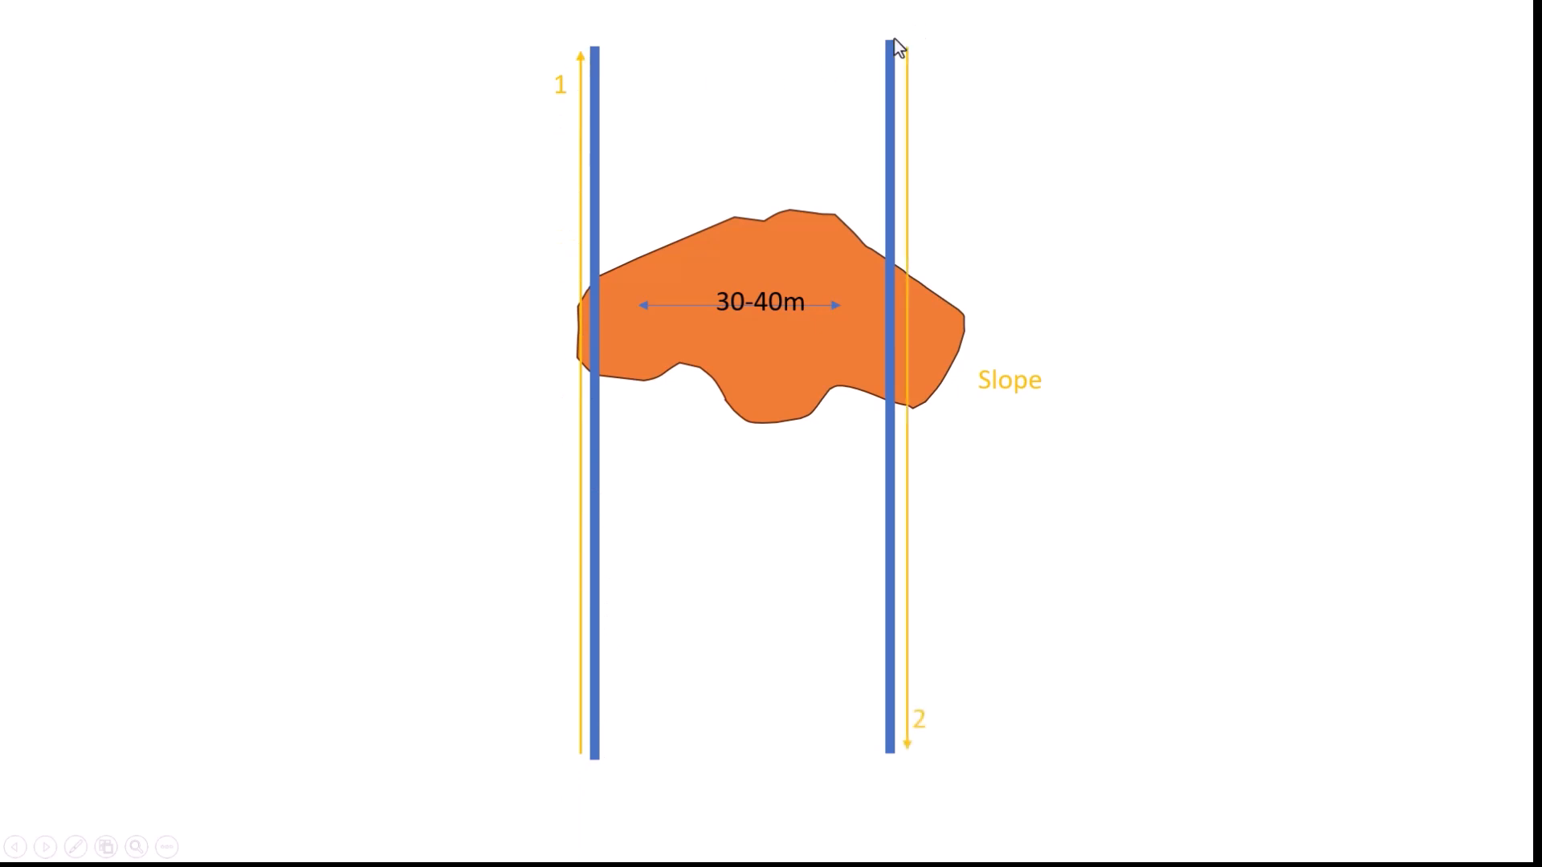
pyautogui.click(894, 745)
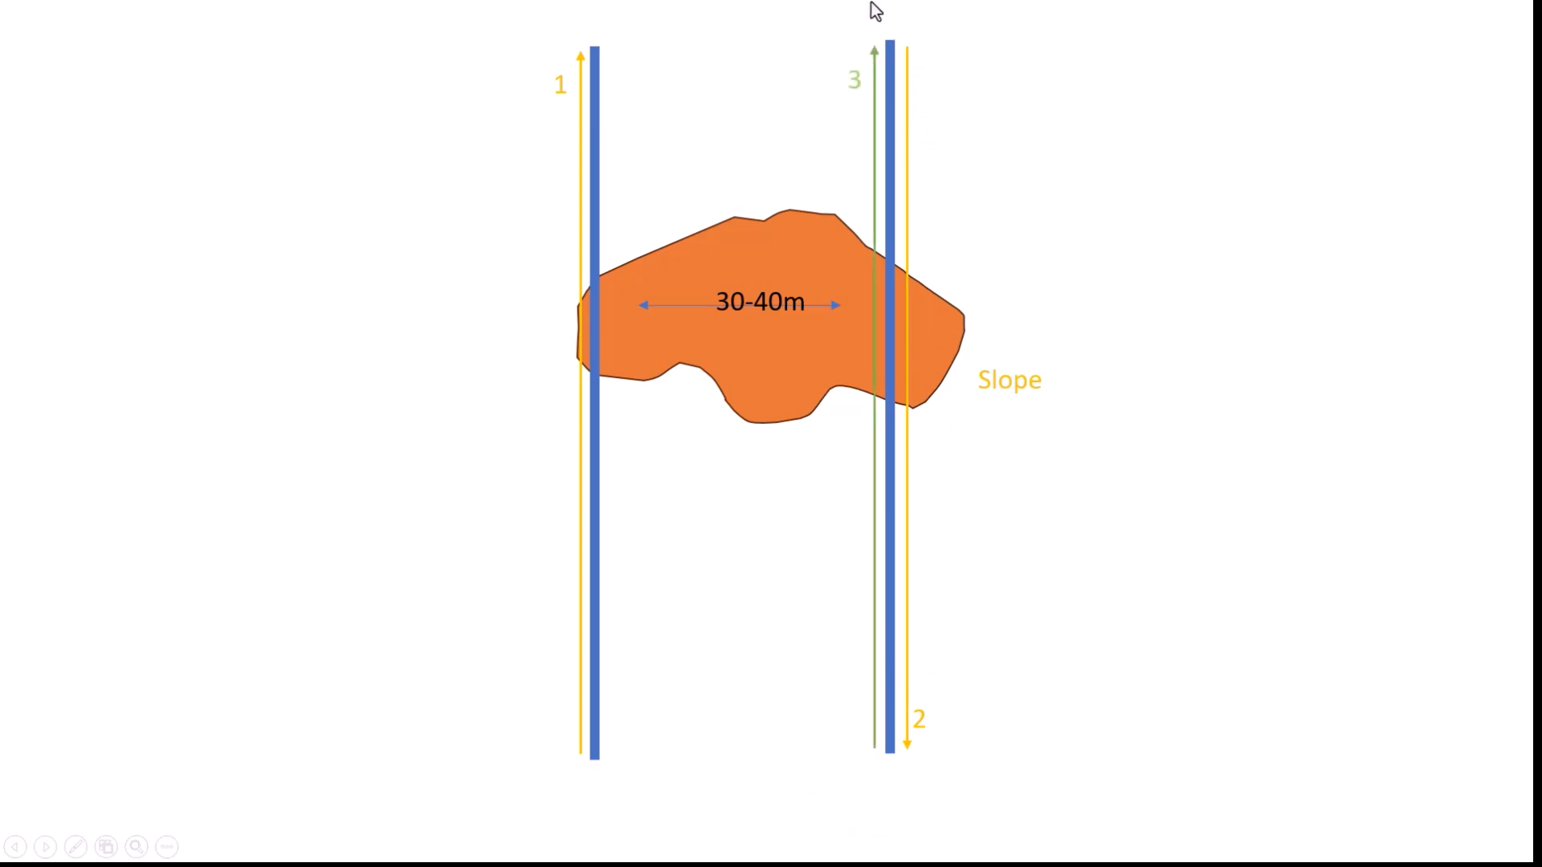
pyautogui.click(678, 52)
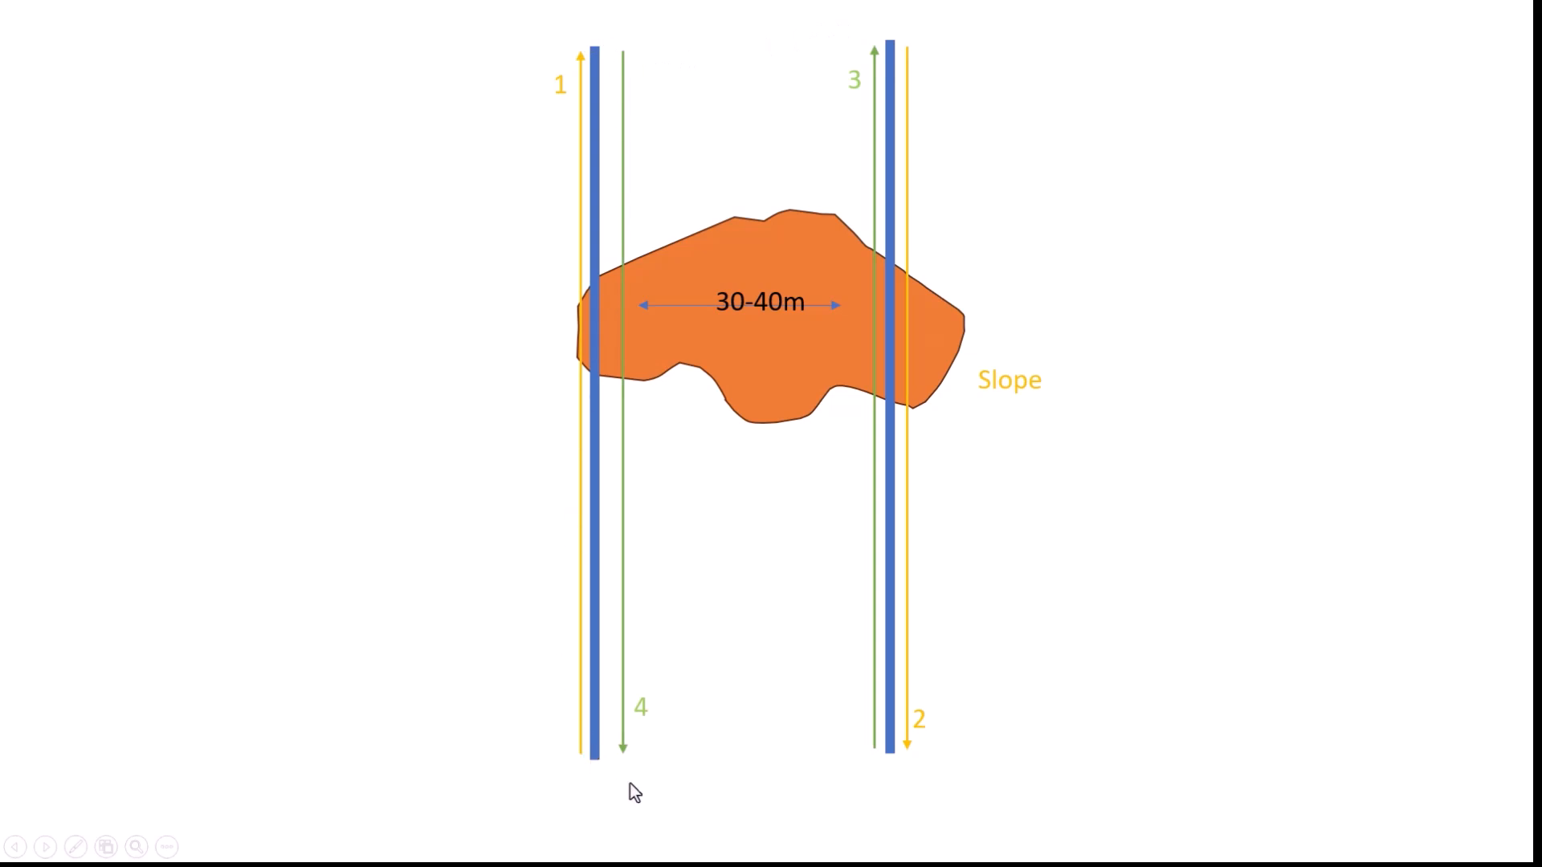
pyautogui.click(728, 809)
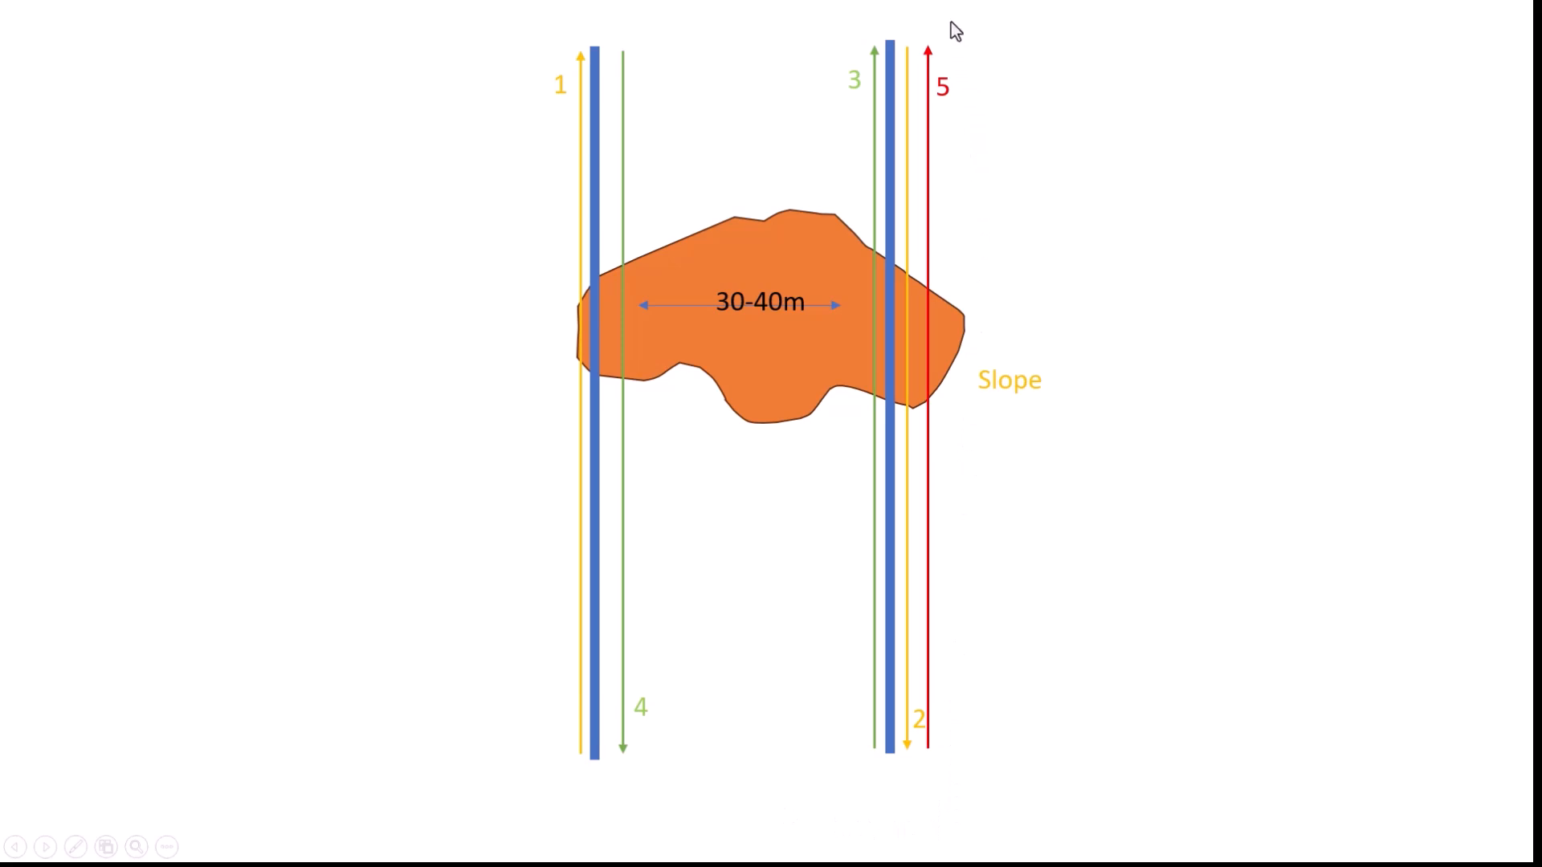
pyautogui.click(1217, 127)
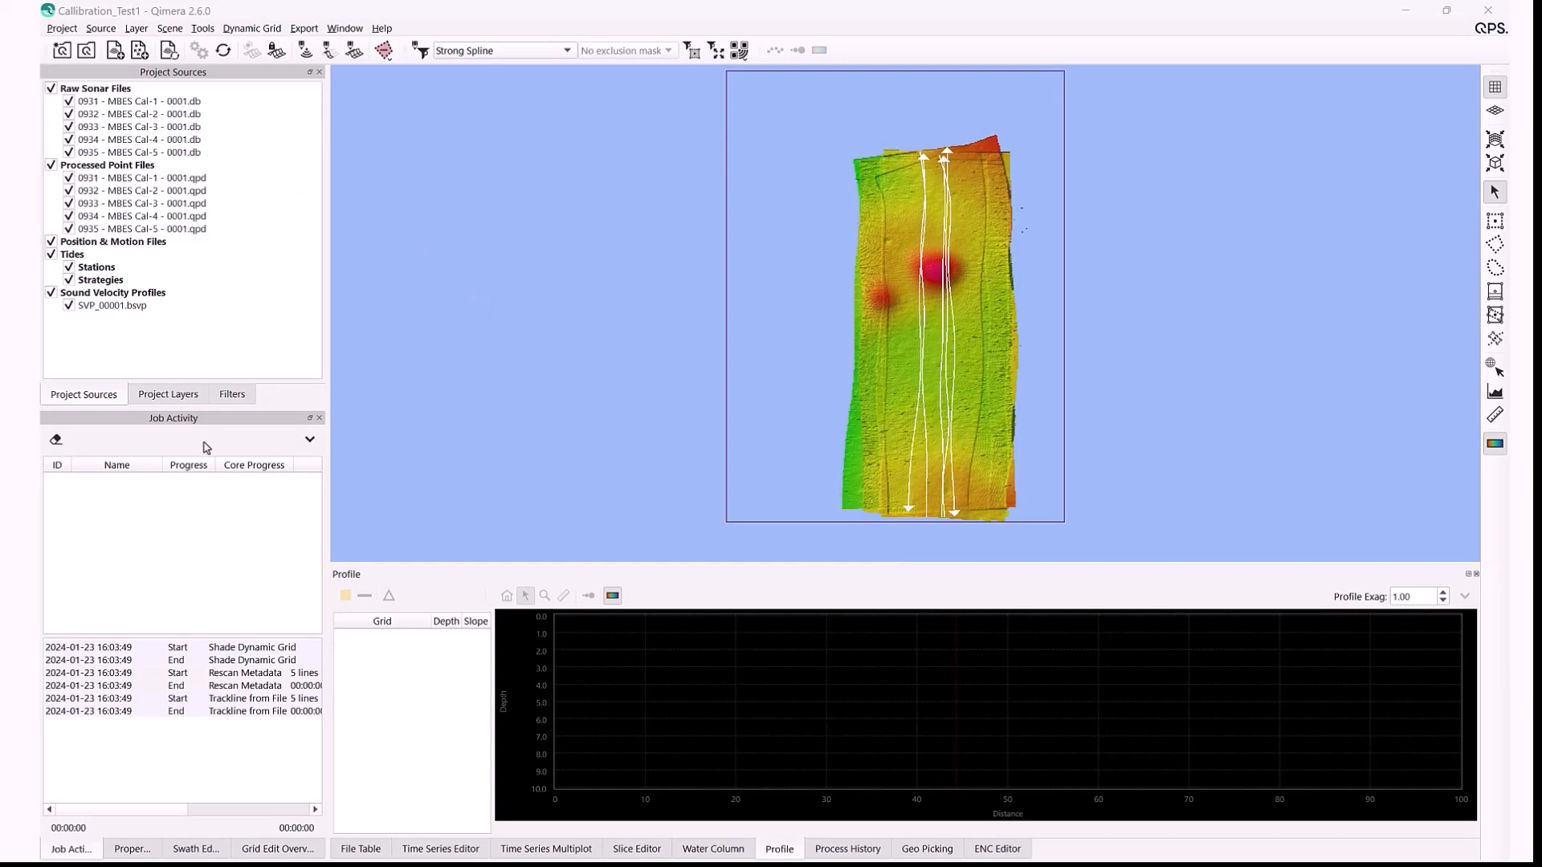
# Start the Patch Test Tool on all raw sonar files, accept its notice and enlarge the patch test control area.
pyautogui.scroll(3, 1035, 372)
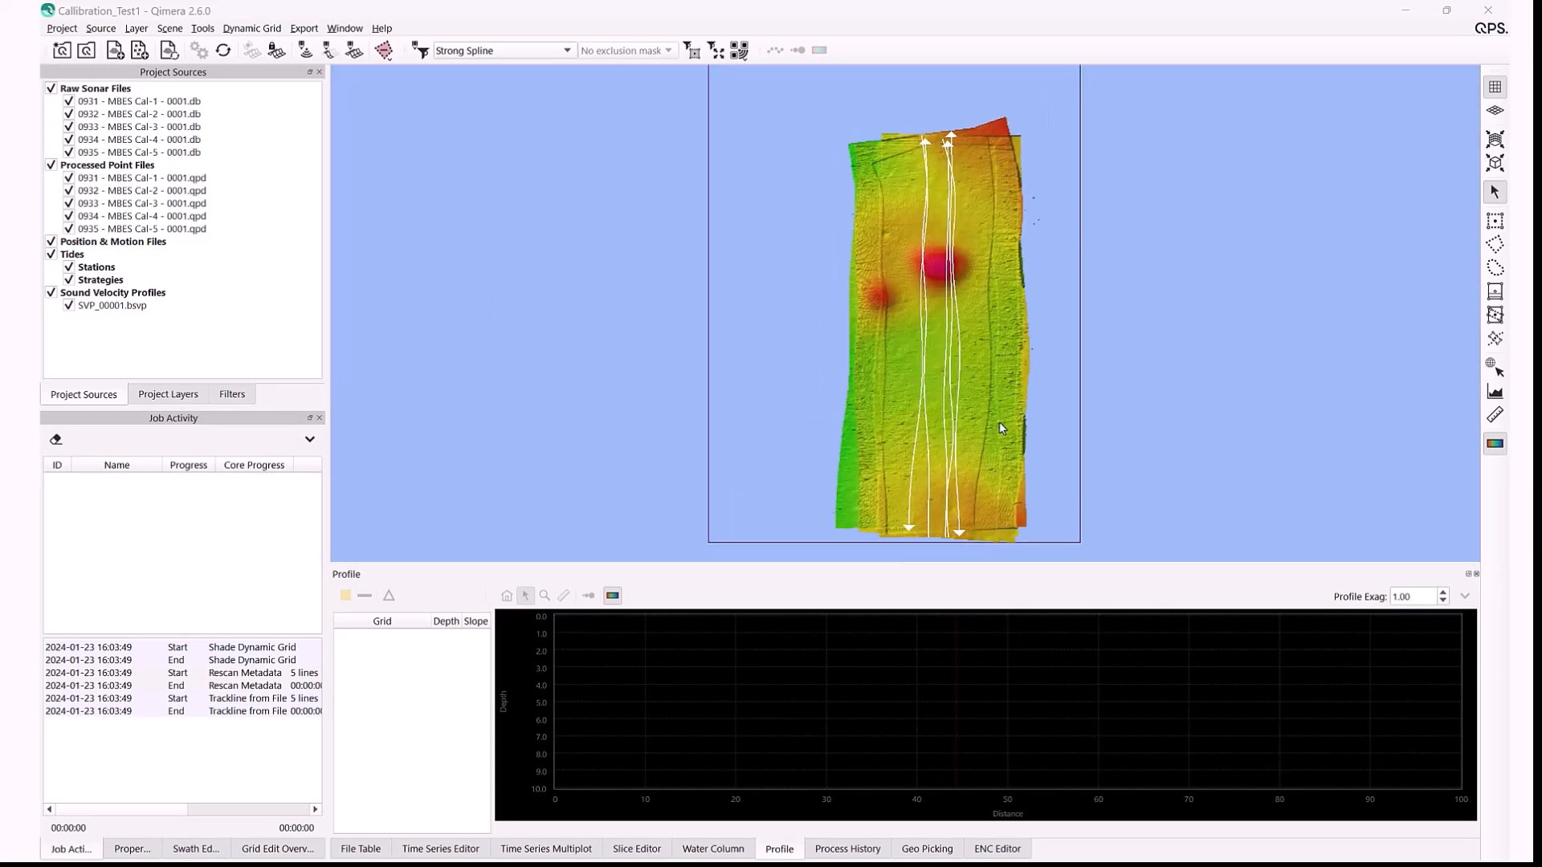
pyautogui.click(100, 89)
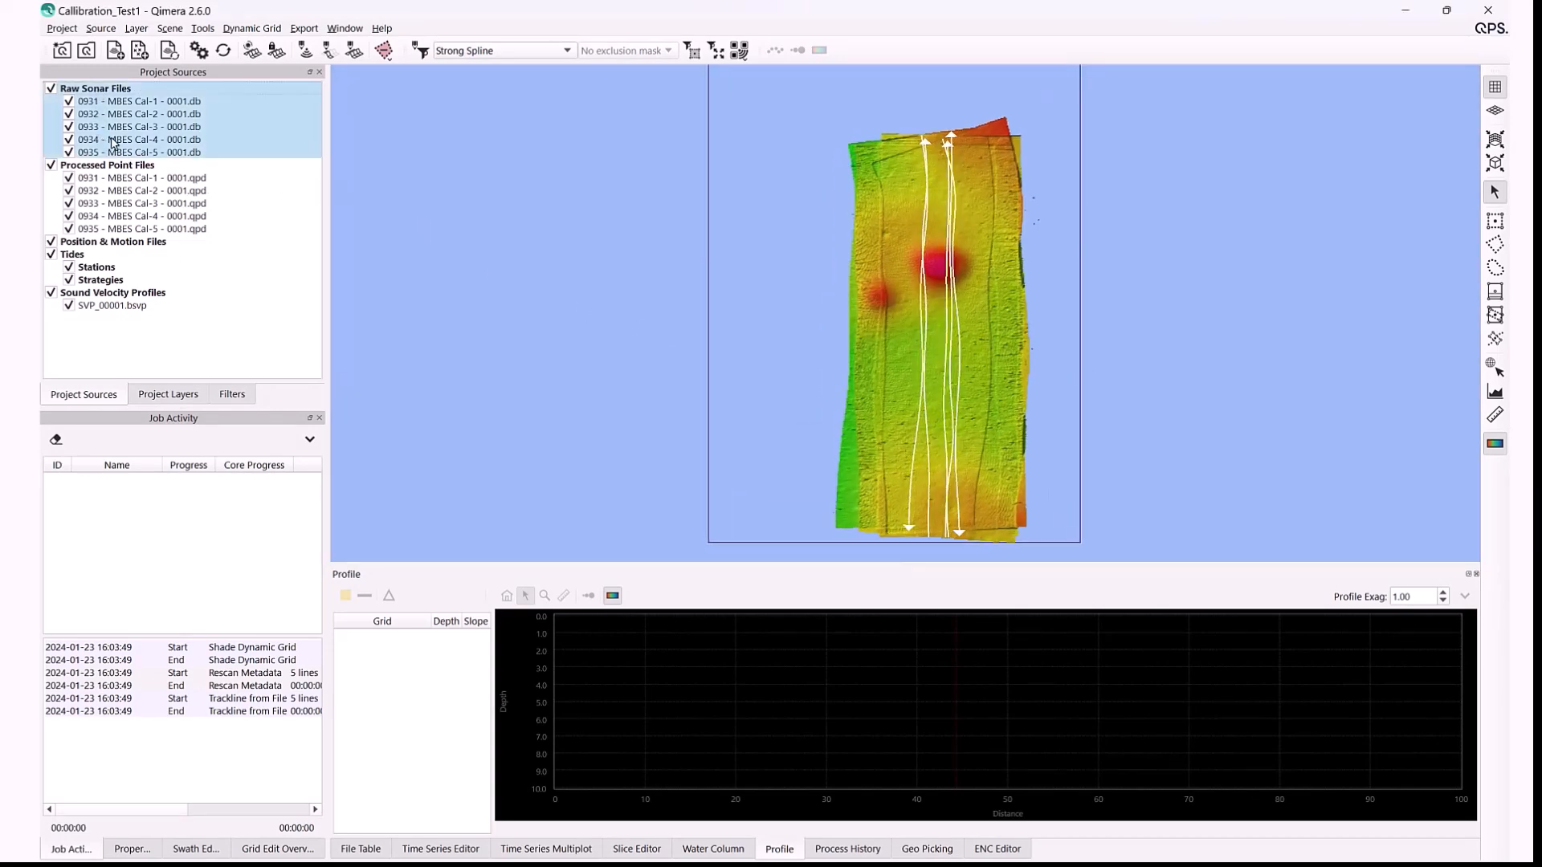
pyautogui.click(202, 28)
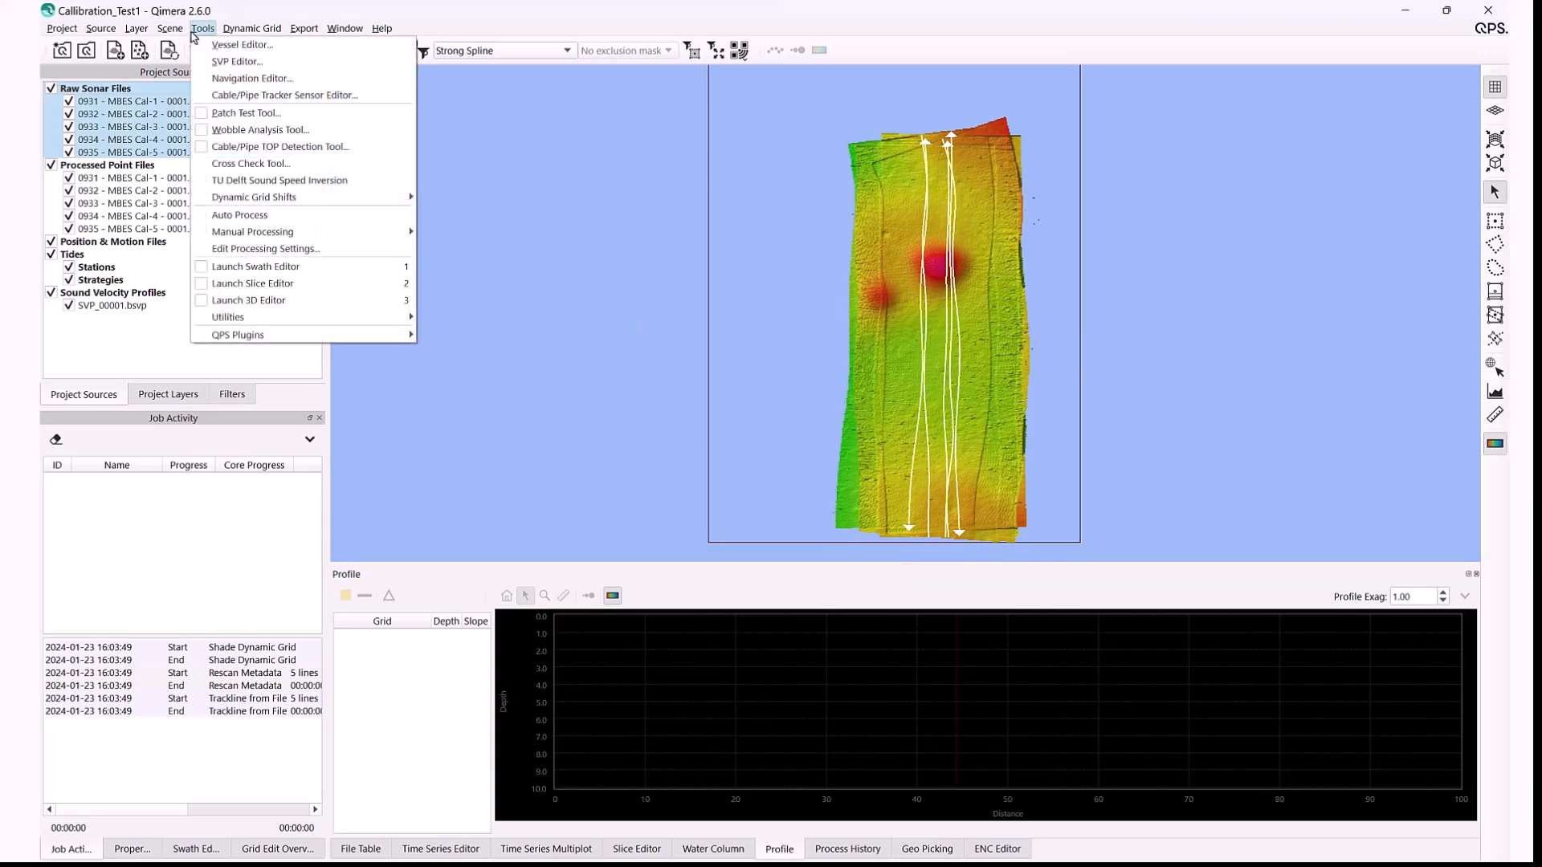
pyautogui.click(236, 112)
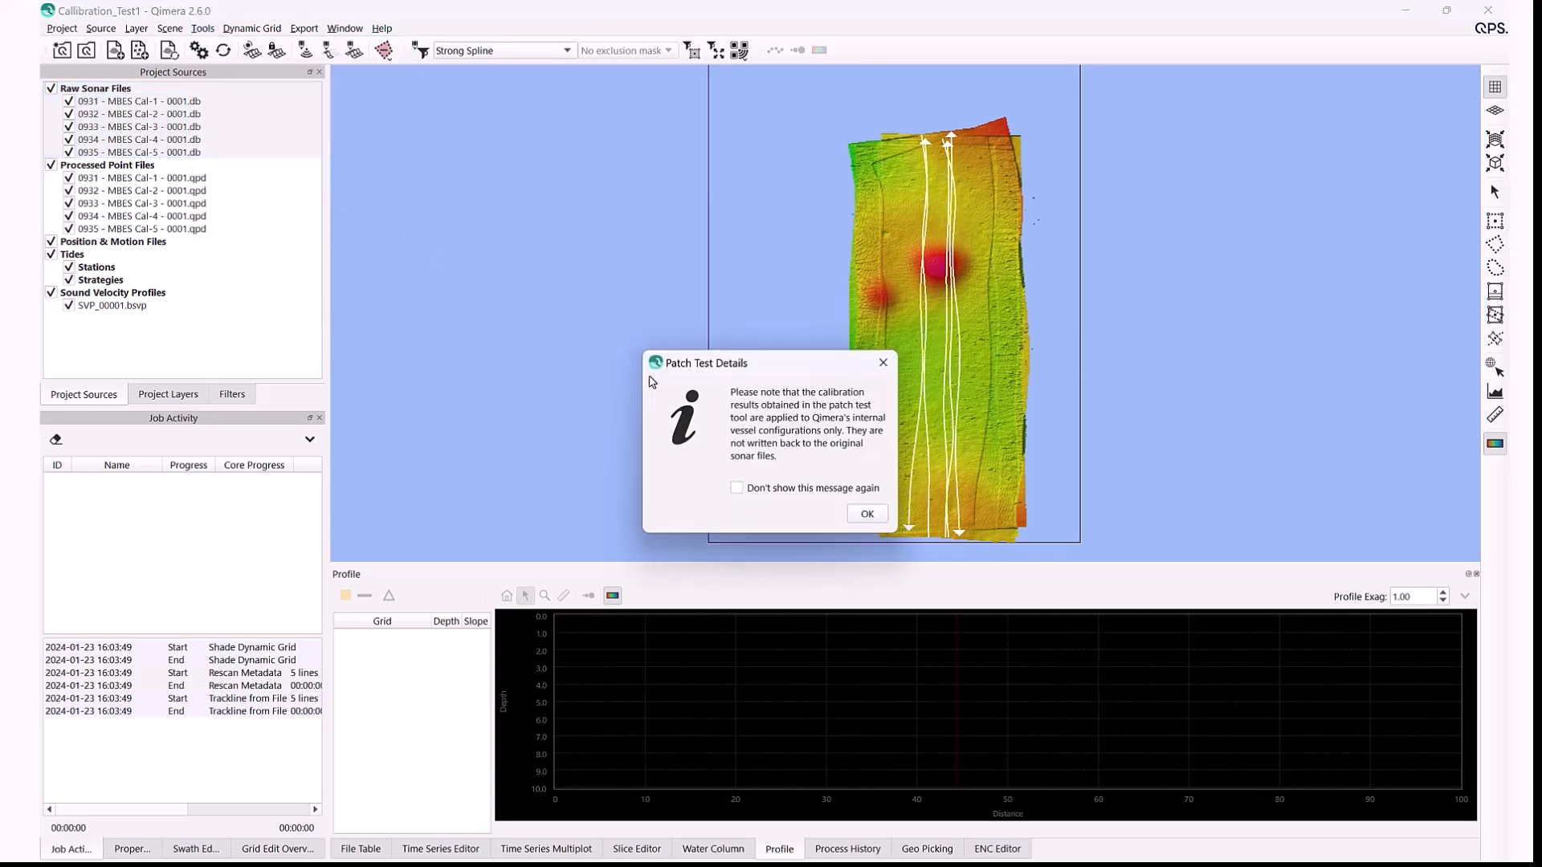
pyautogui.click(864, 515)
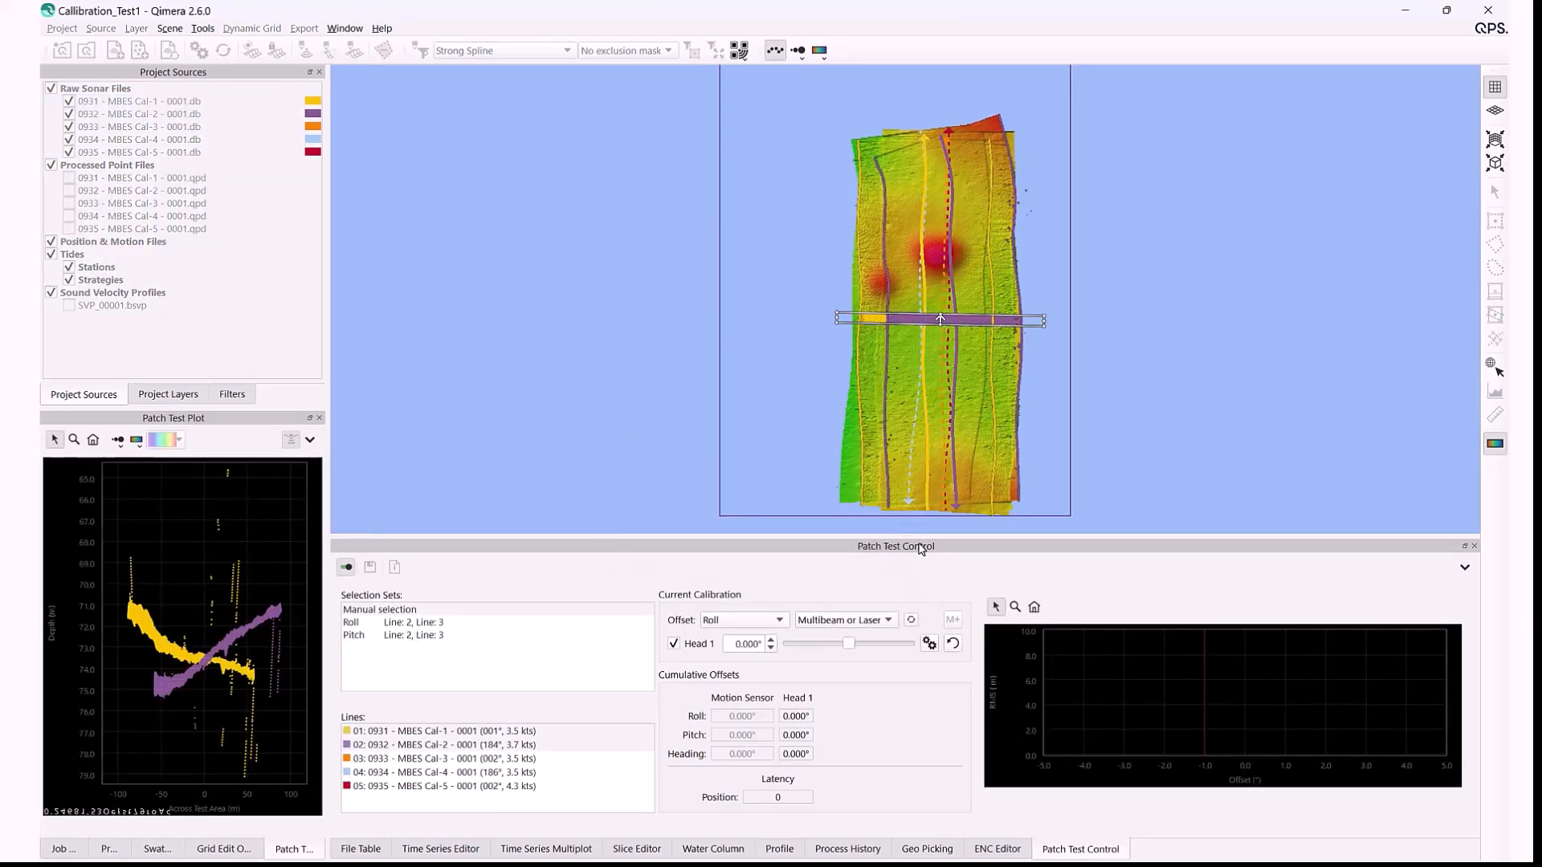
pyautogui.moveTo(920, 536); pyautogui.dragTo(920, 480)
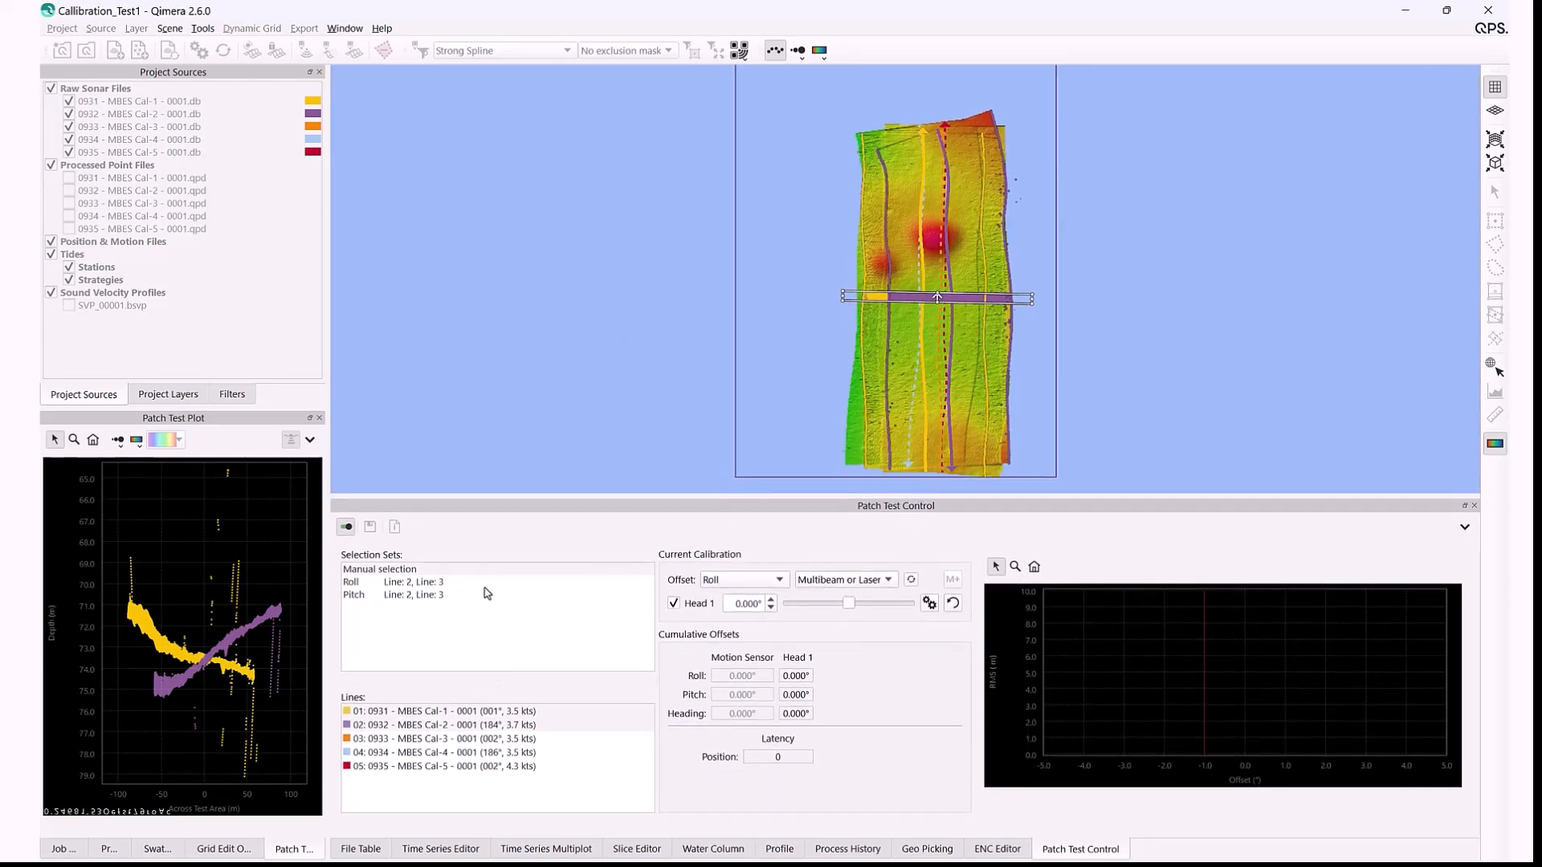
# Look through the calibration offset types, keeping Roll, and compare the suggested Roll and Pitch selection sets for lines 2 and 3.
pyautogui.click(733, 581)
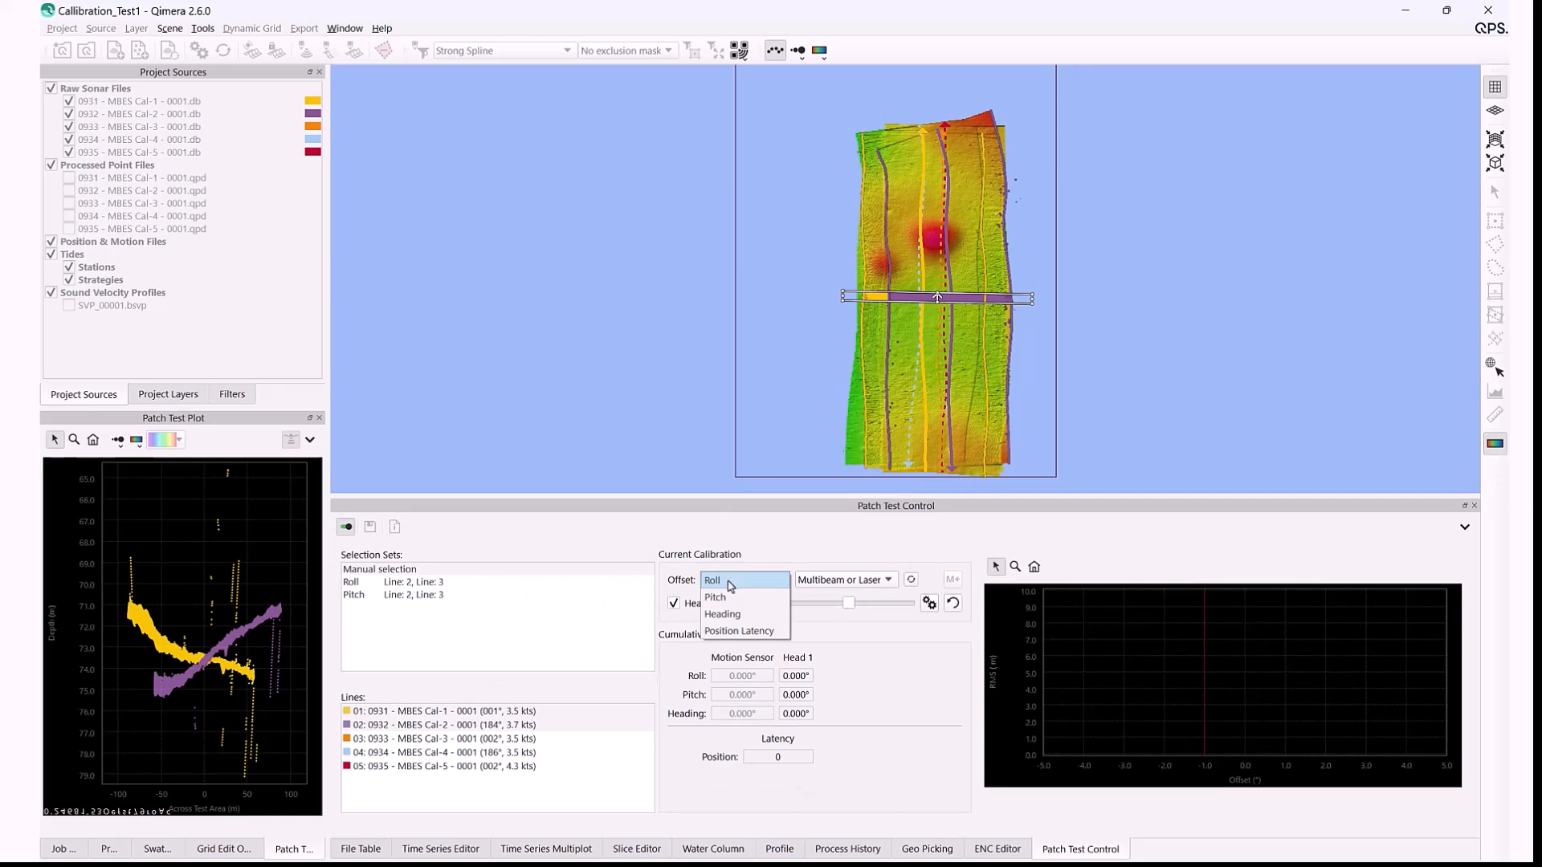
pyautogui.click(730, 581)
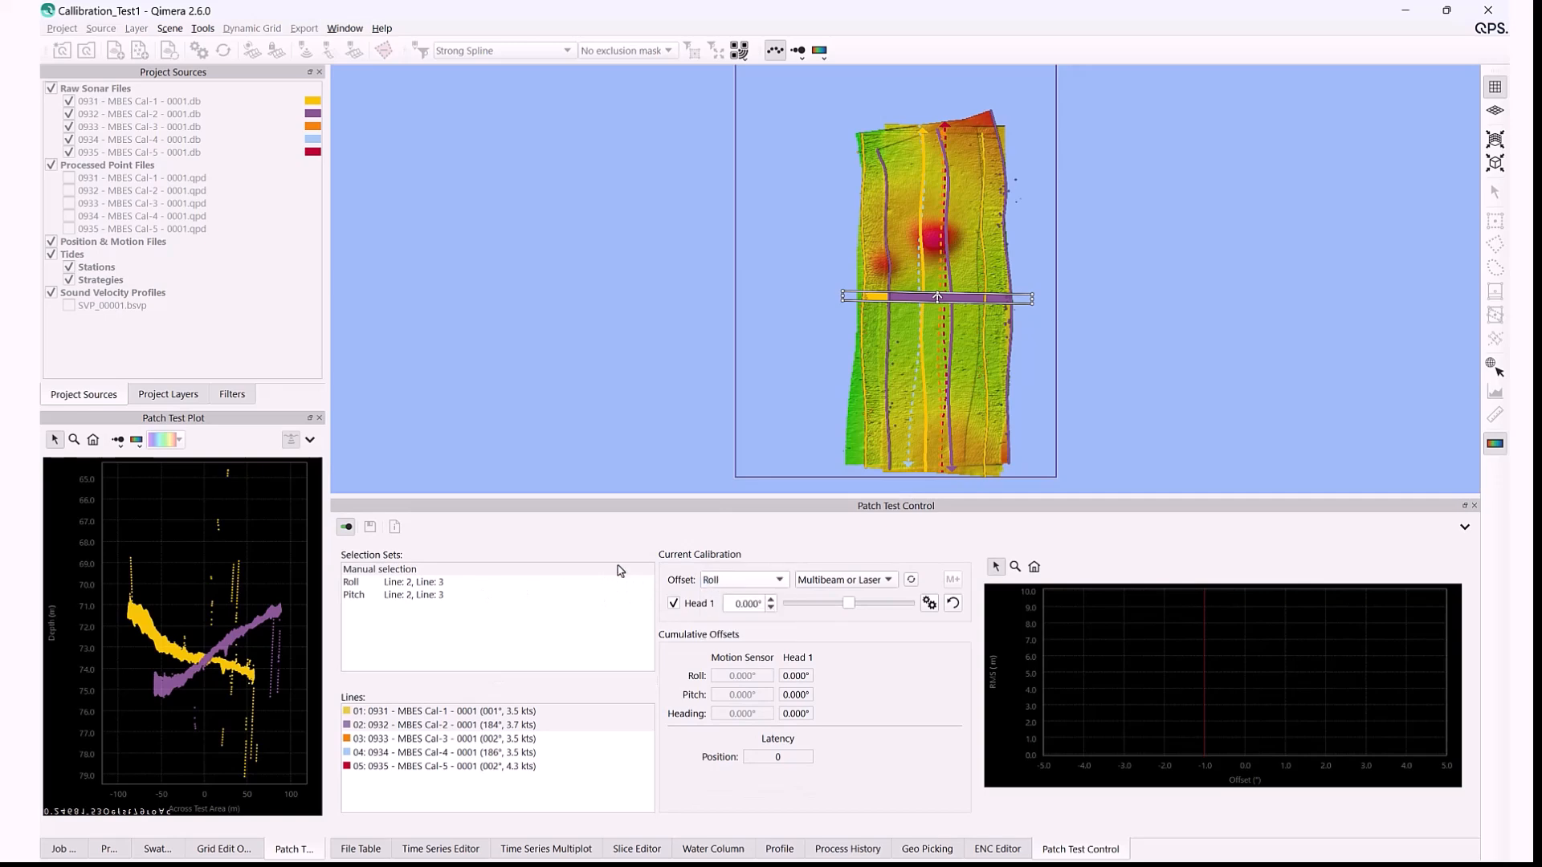
pyautogui.click(408, 583)
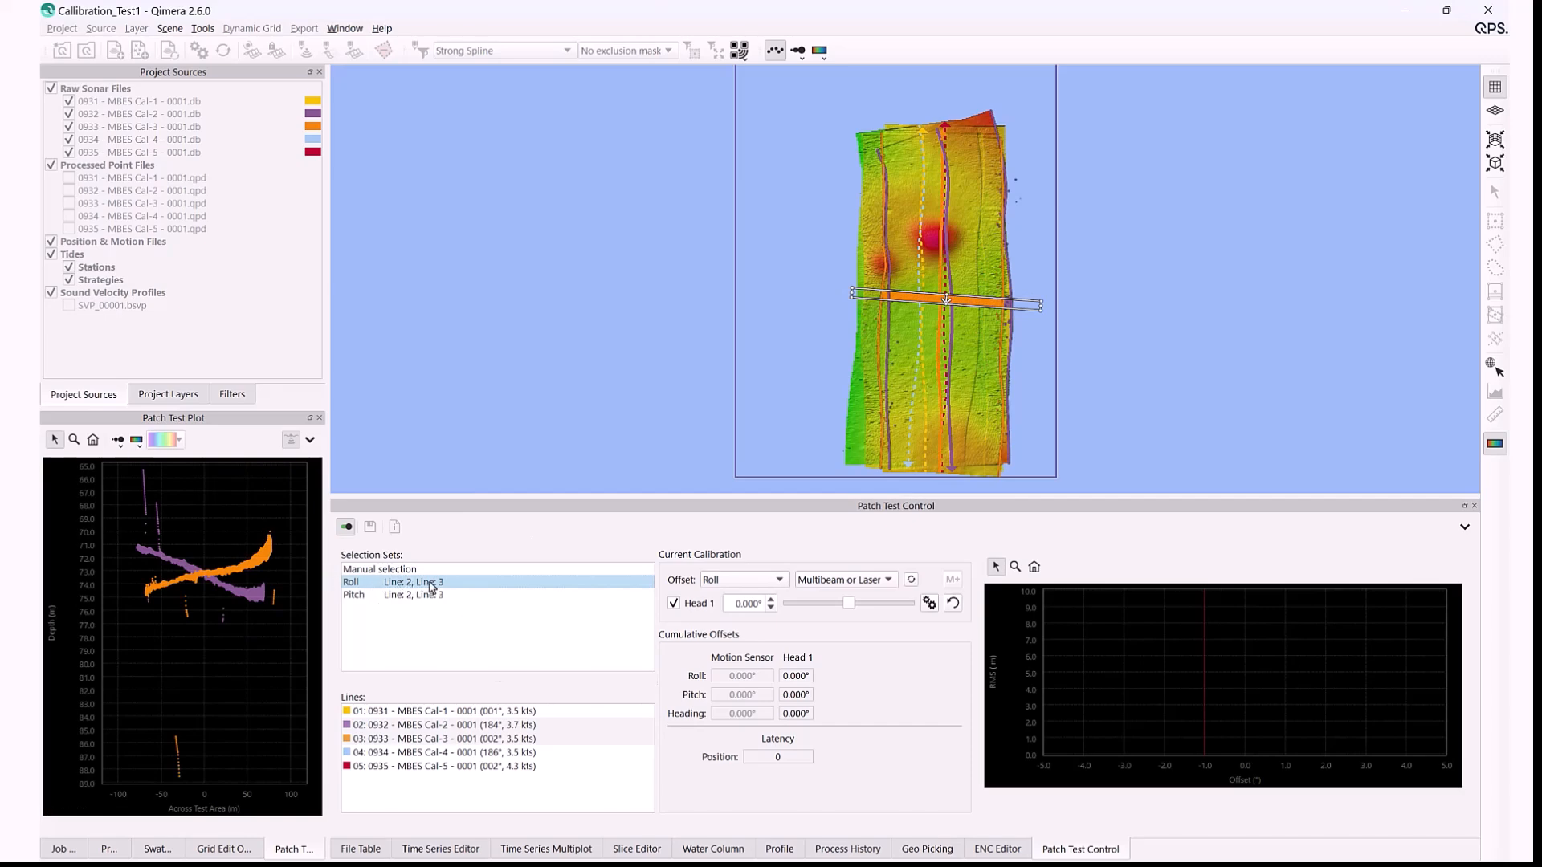
pyautogui.click(386, 595)
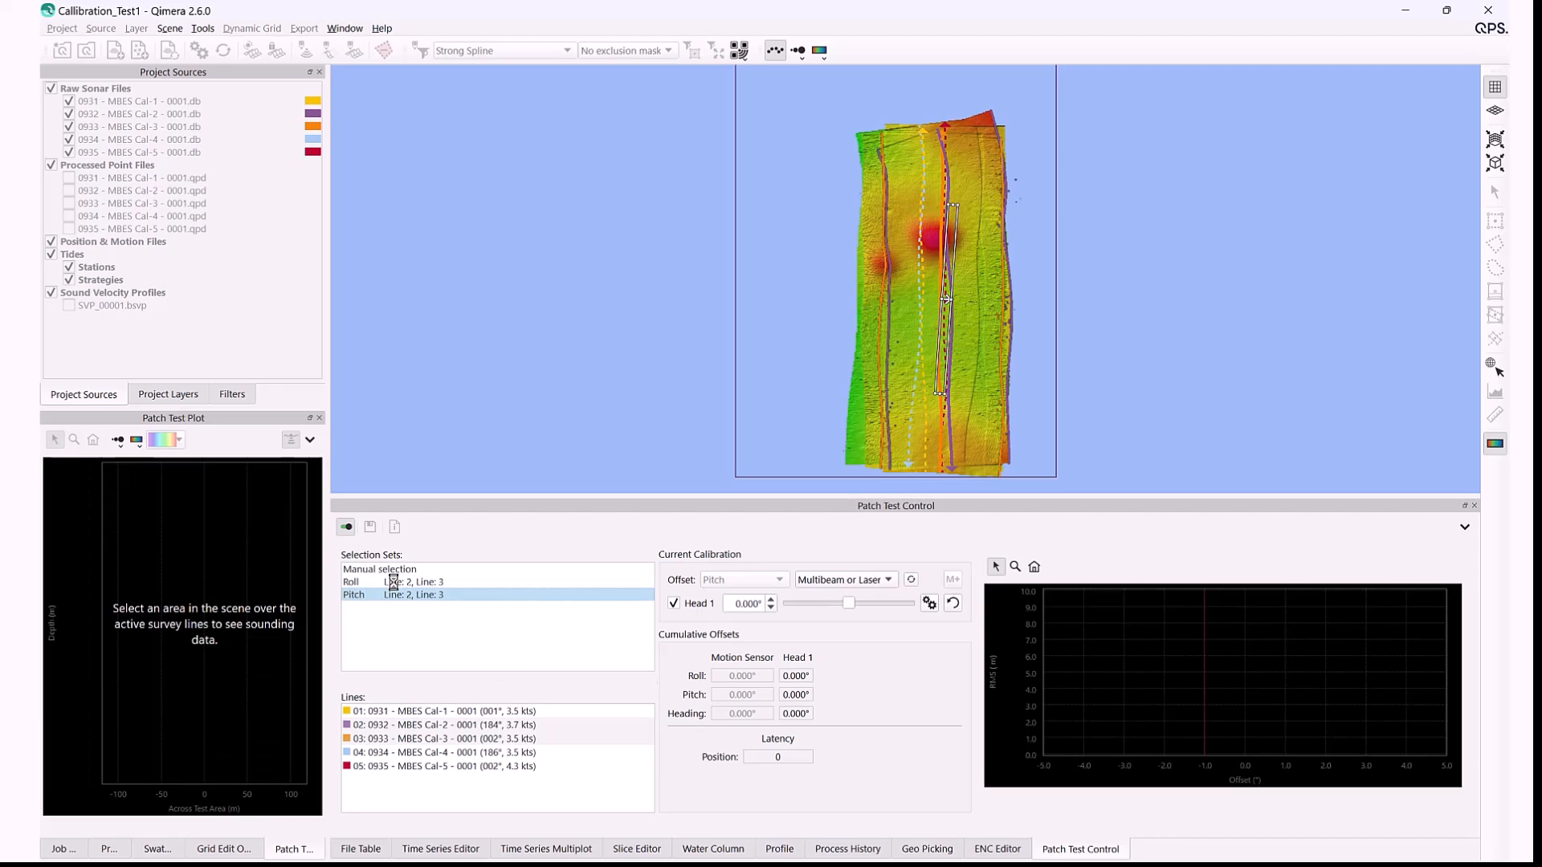
pyautogui.click(394, 582)
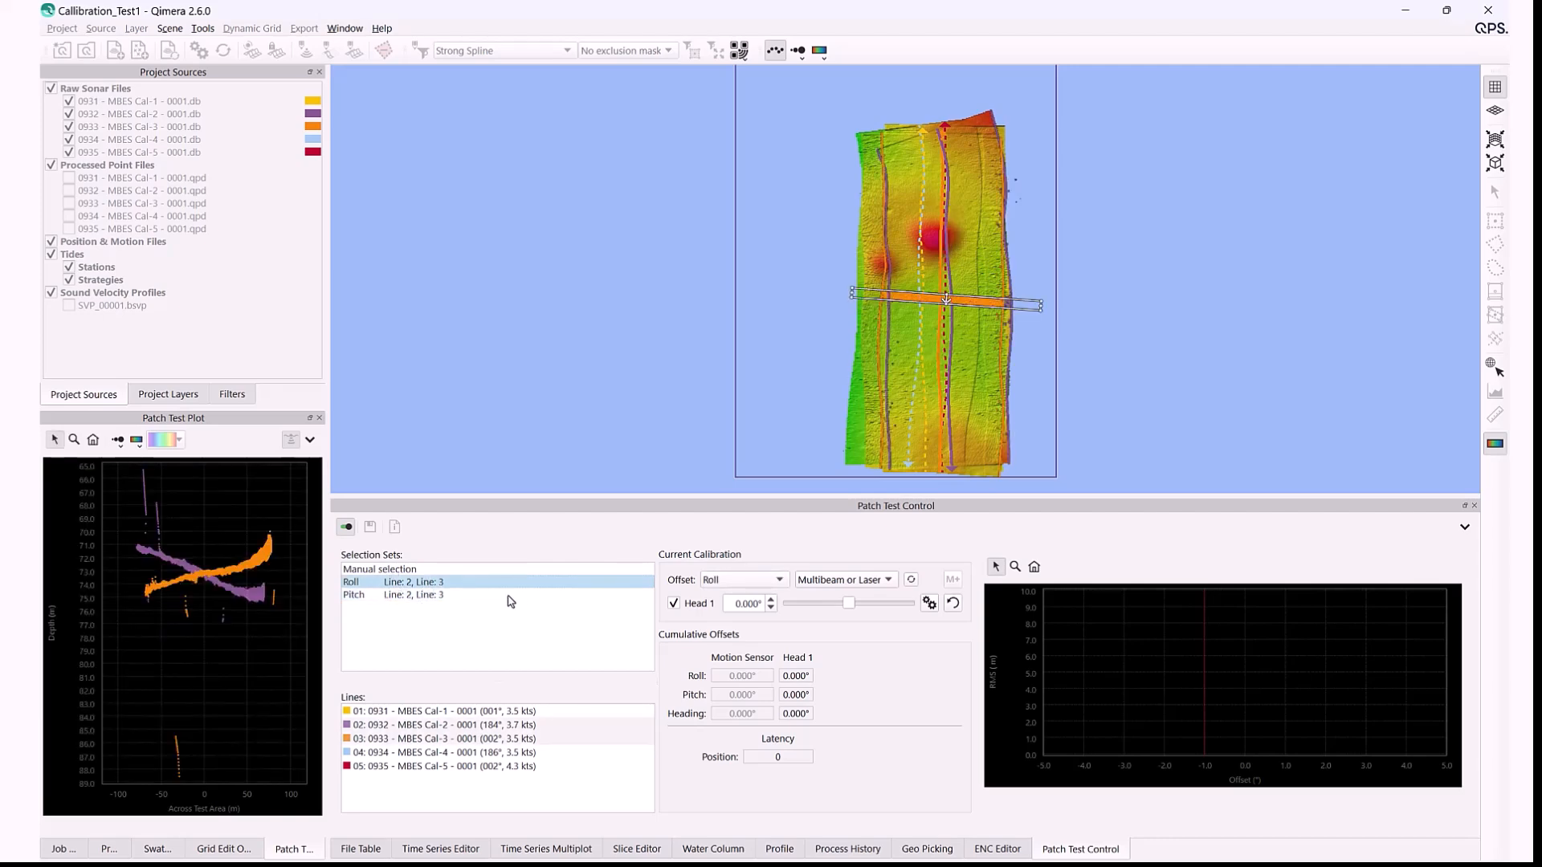
# Try a manual selection set, picking single lines and lines 1 and 4 together to compare their soundings.
pyautogui.click(401, 570)
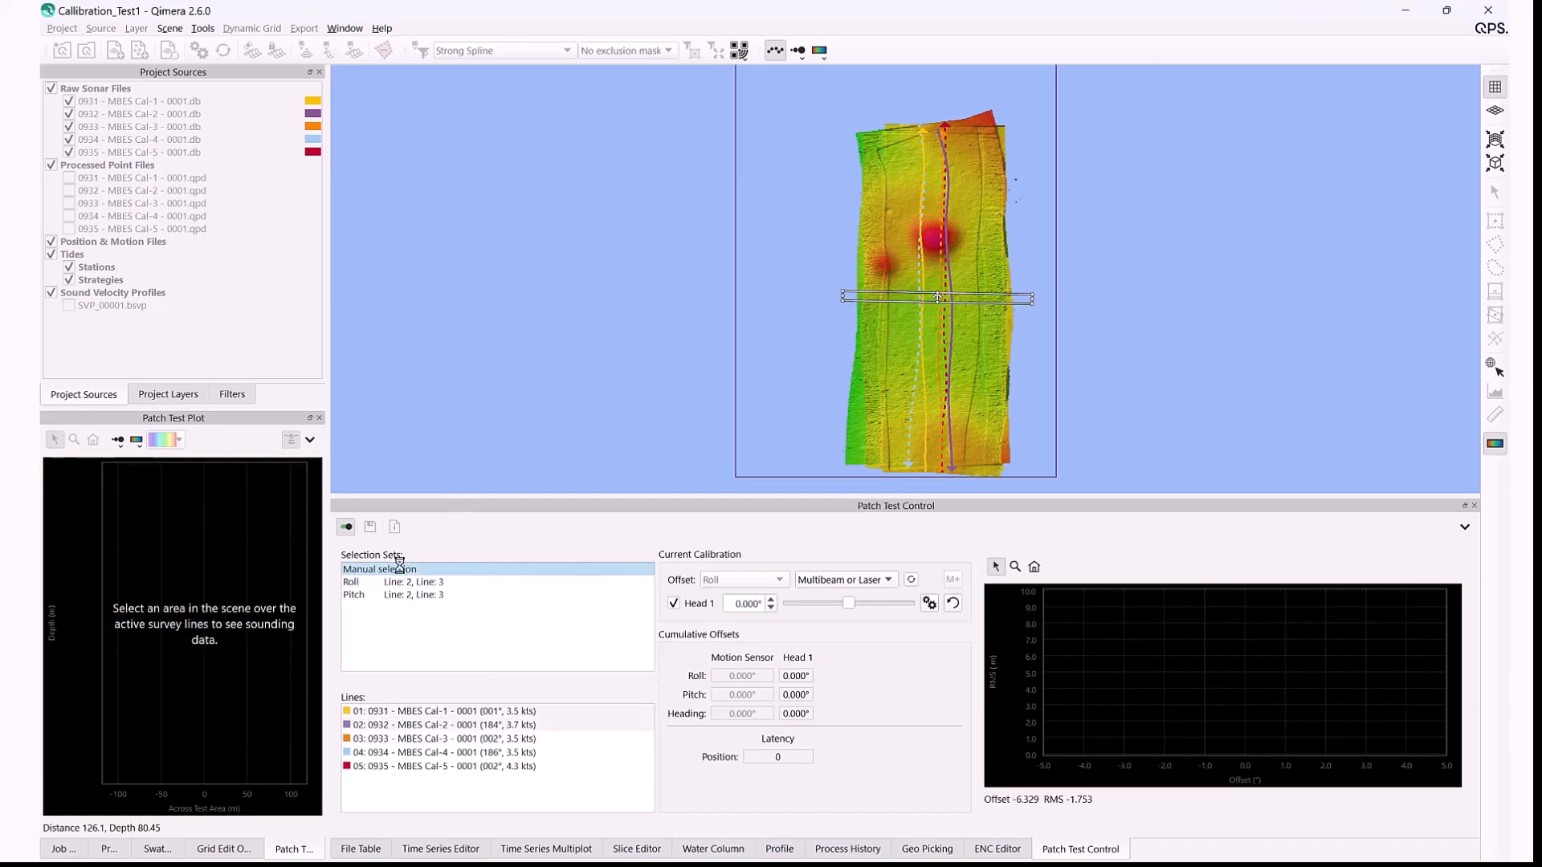
pyautogui.click(430, 722)
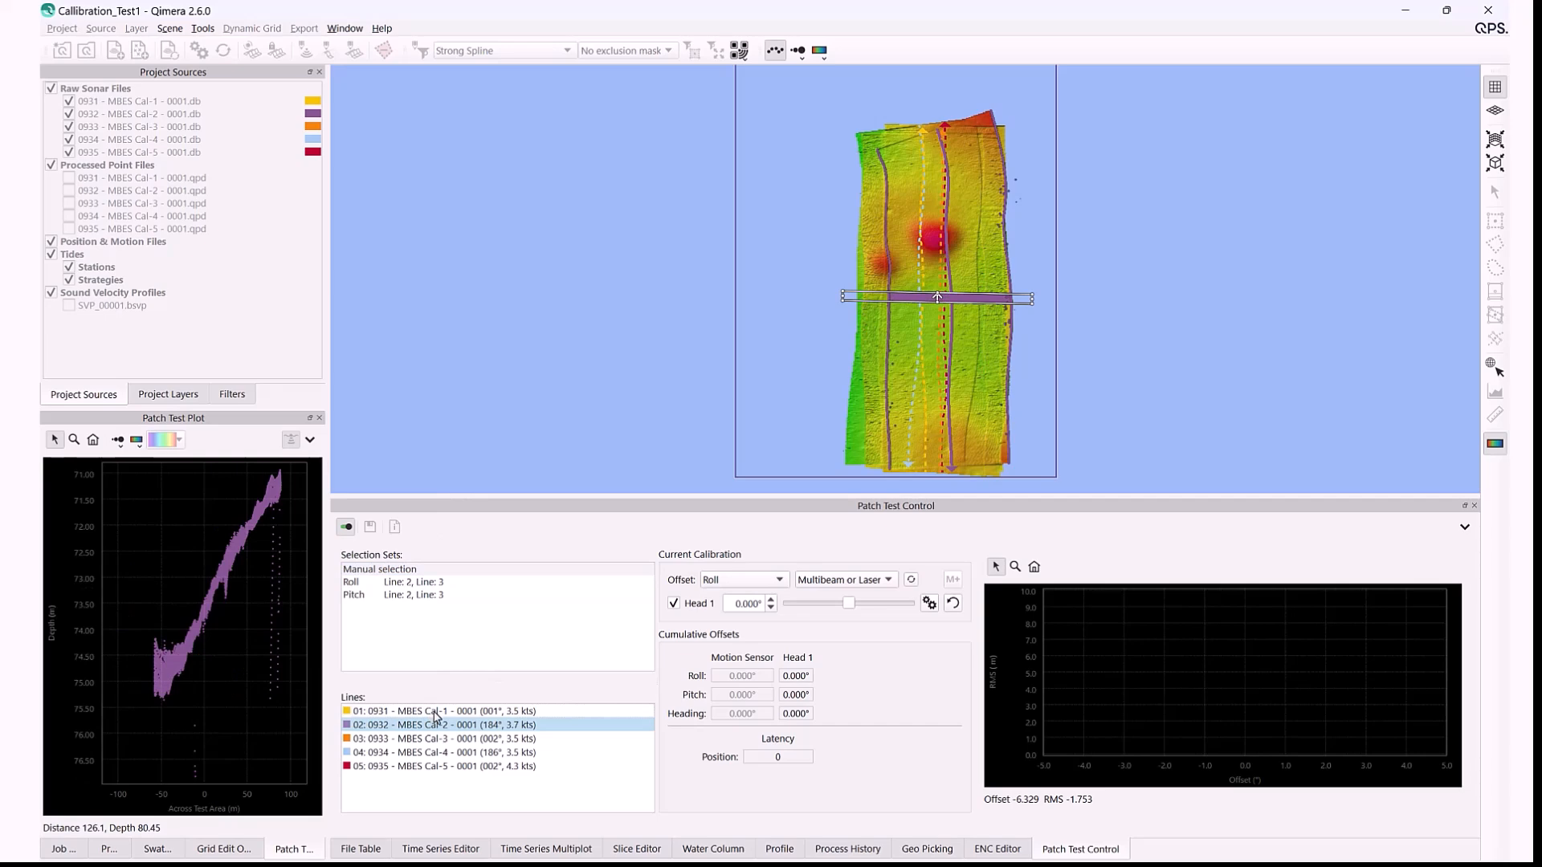
pyautogui.keyDown('ctrl'); pyautogui.click(434, 711); pyautogui.keyUp('ctrl')
pyautogui.keyDown('ctrl'); pyautogui.click(447, 725); pyautogui.keyUp('ctrl')
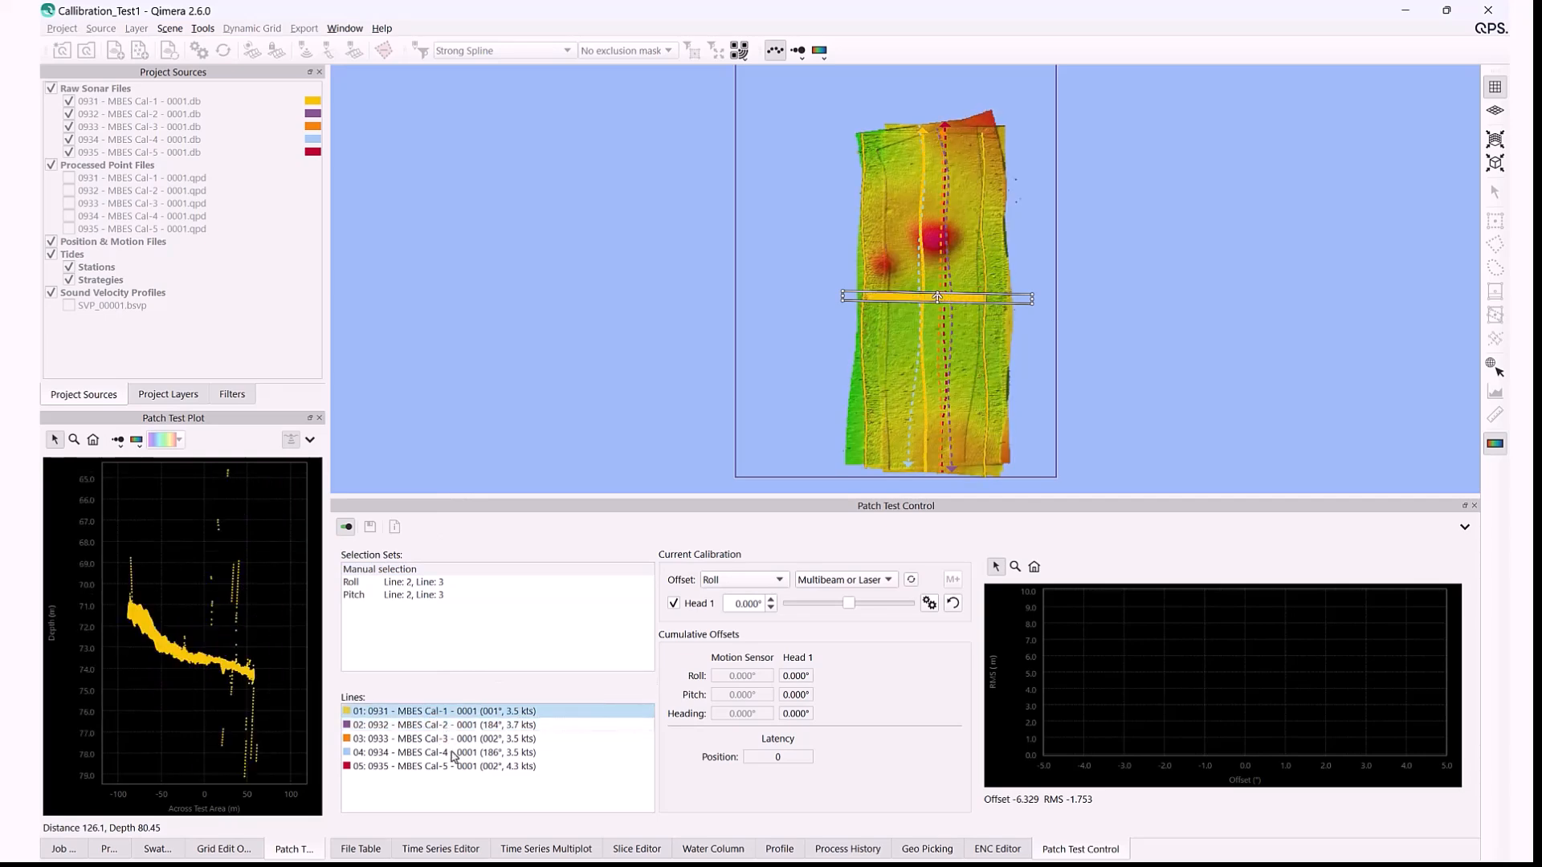
pyautogui.keyDown('ctrl'); pyautogui.click(447, 752); pyautogui.keyUp('ctrl')
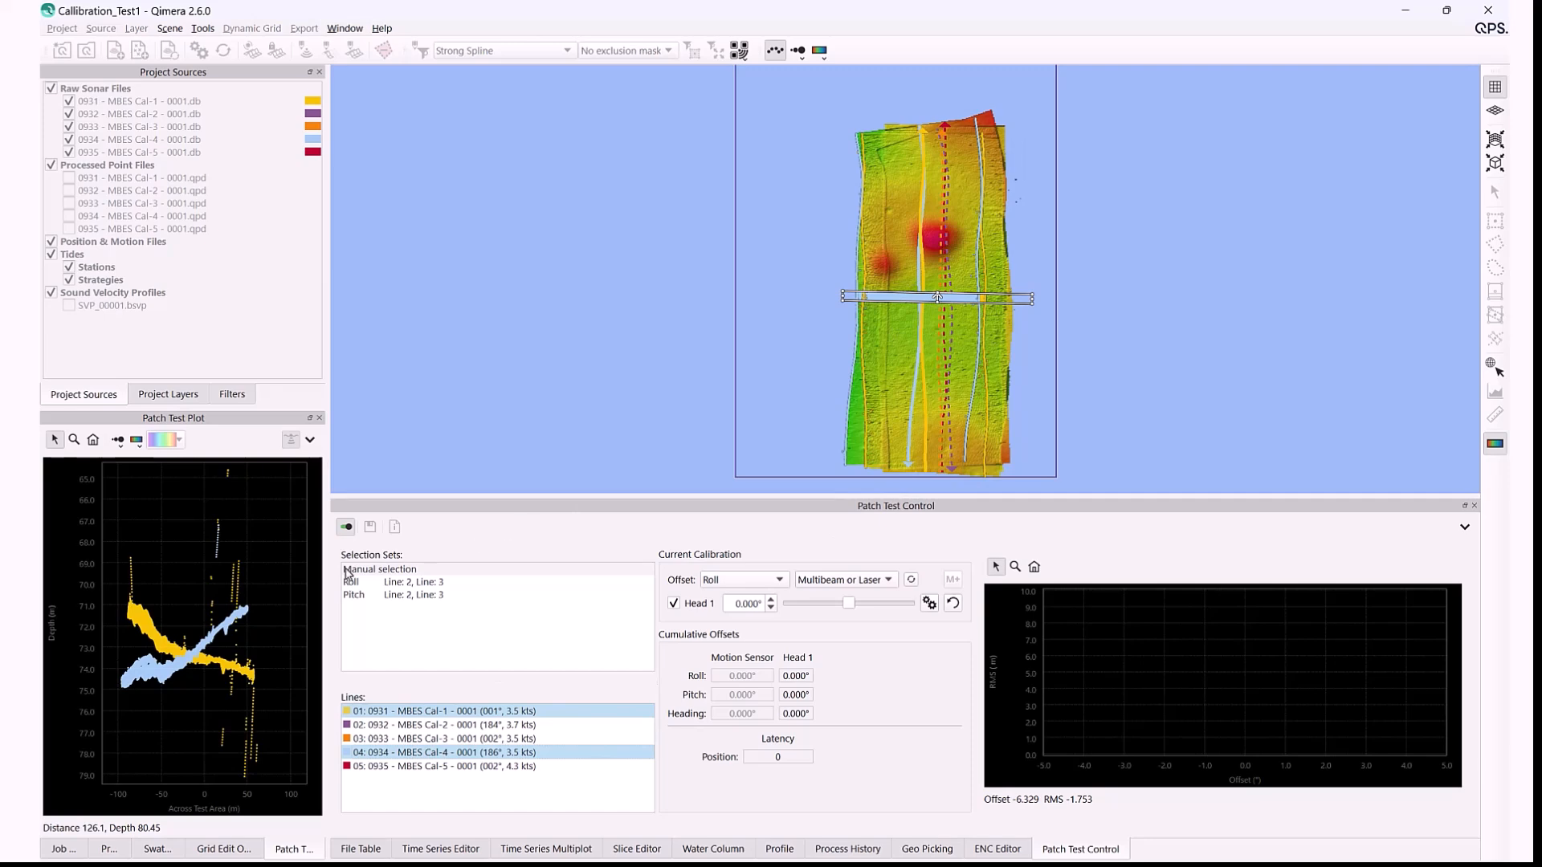
pyautogui.click(456, 472)
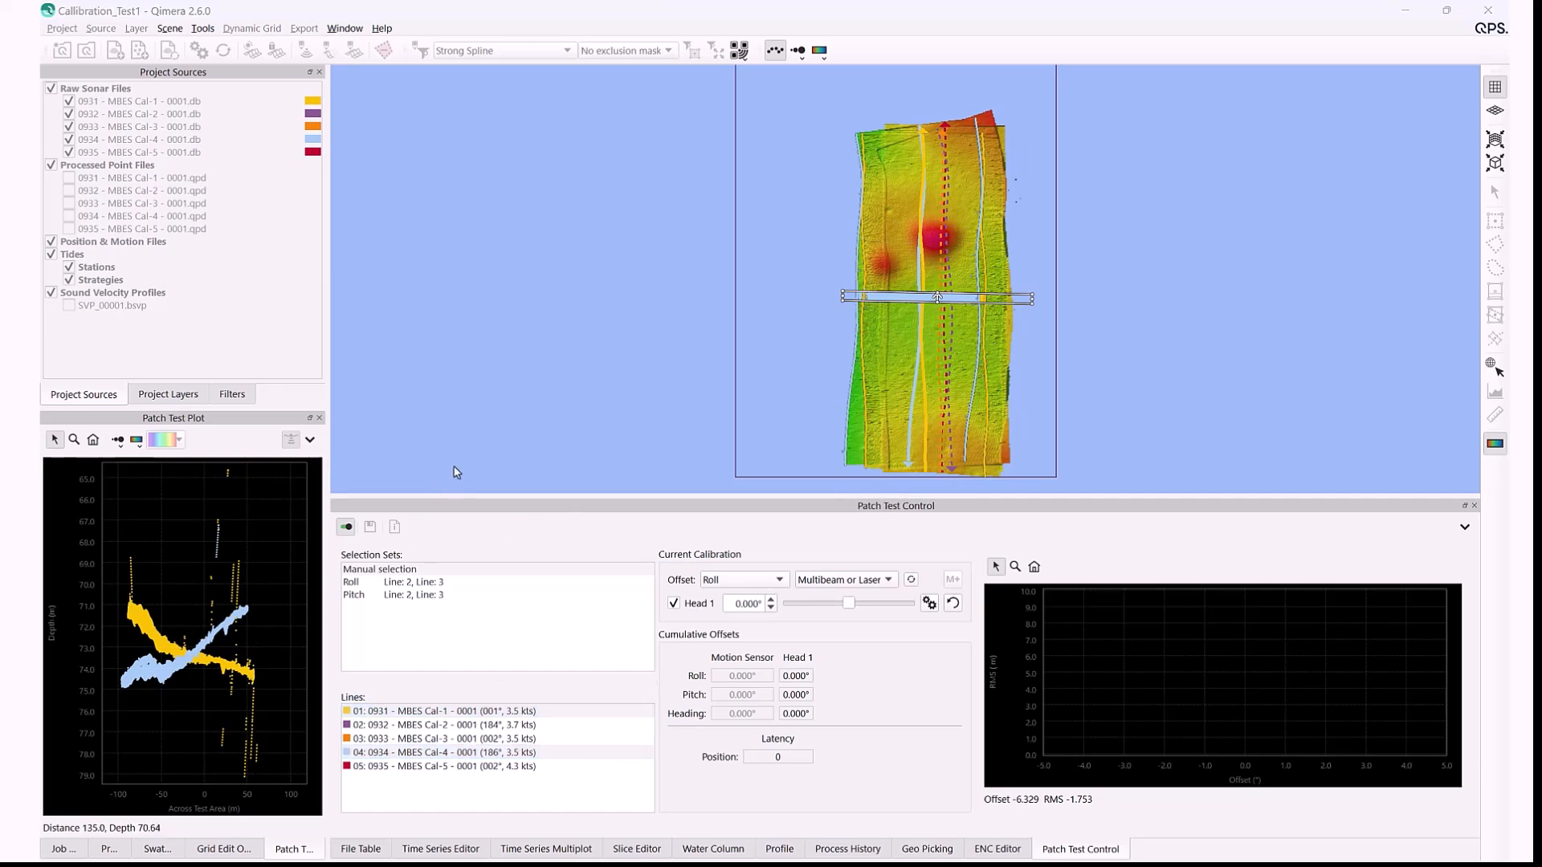
# Choose the suggested Roll selection set for lines 2 and 3 and auto-solve the Head 1 roll offset.
pyautogui.click(418, 584)
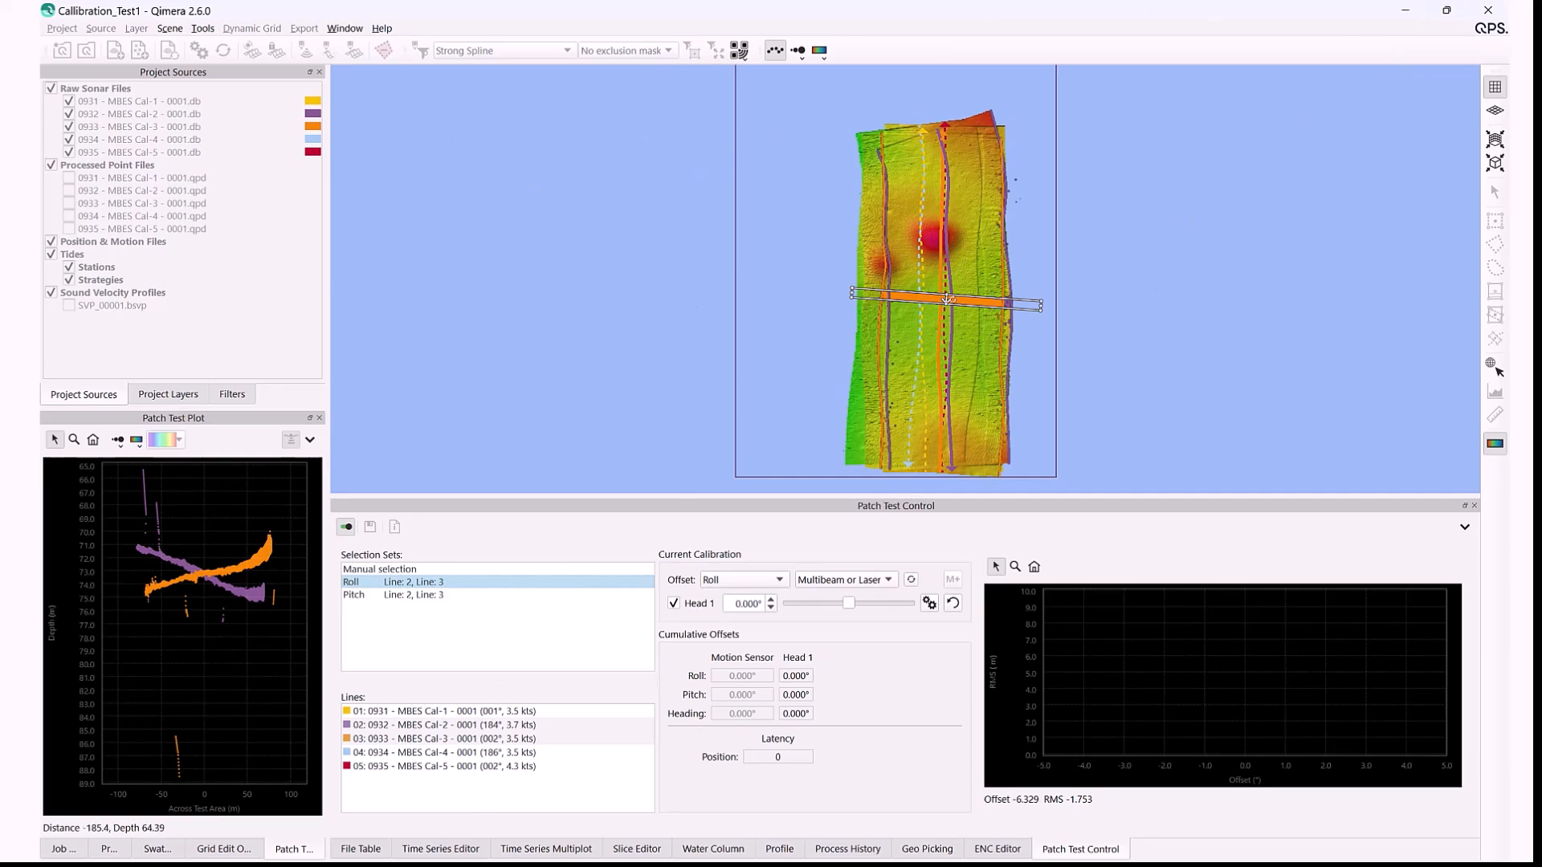
pyautogui.scroll(5, 929, 290)
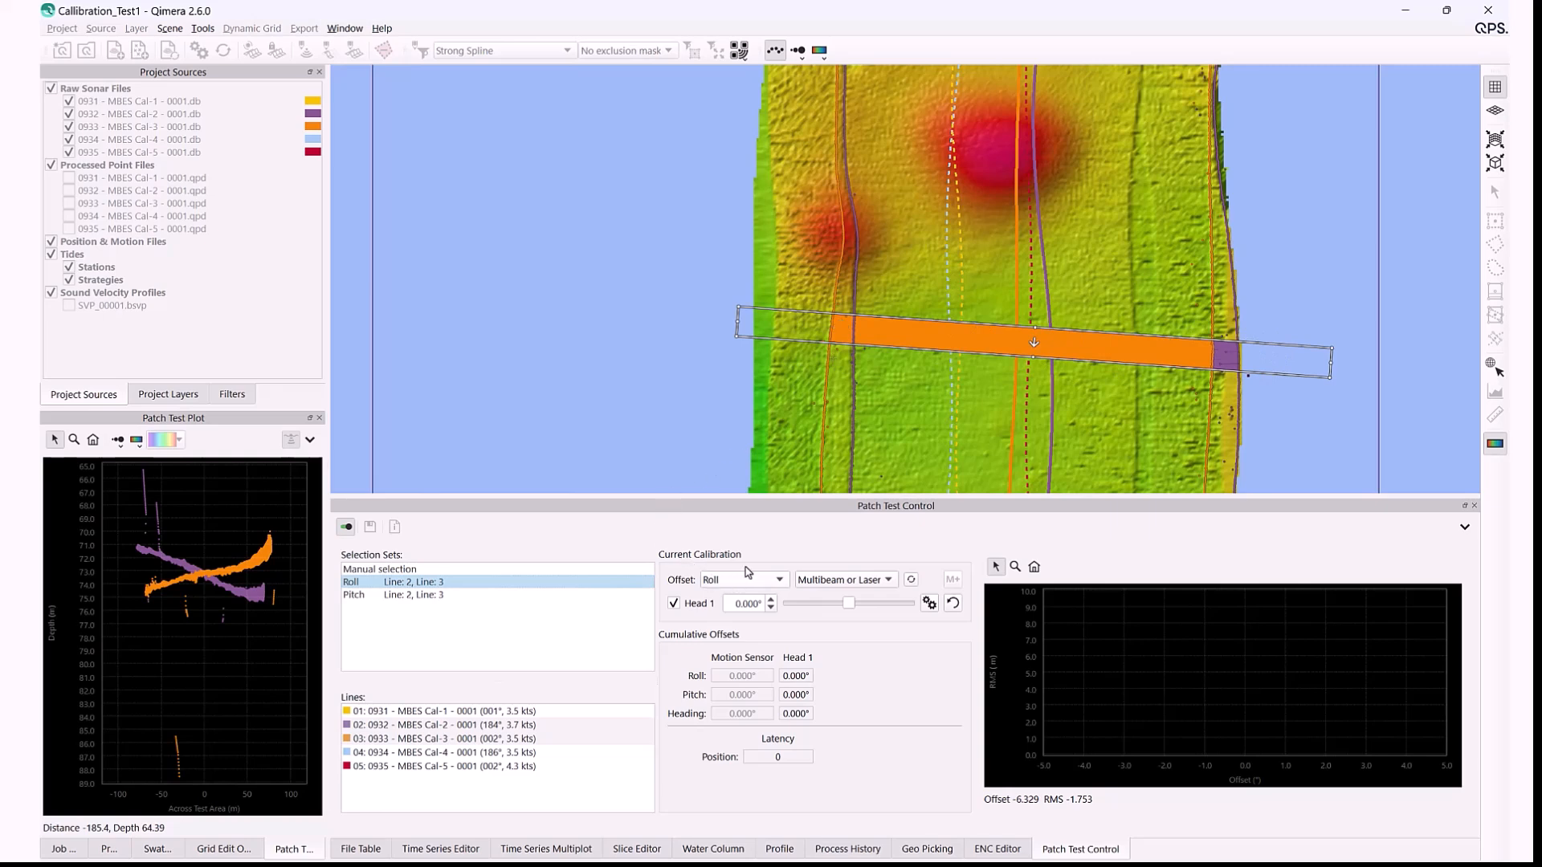
pyautogui.click(910, 582)
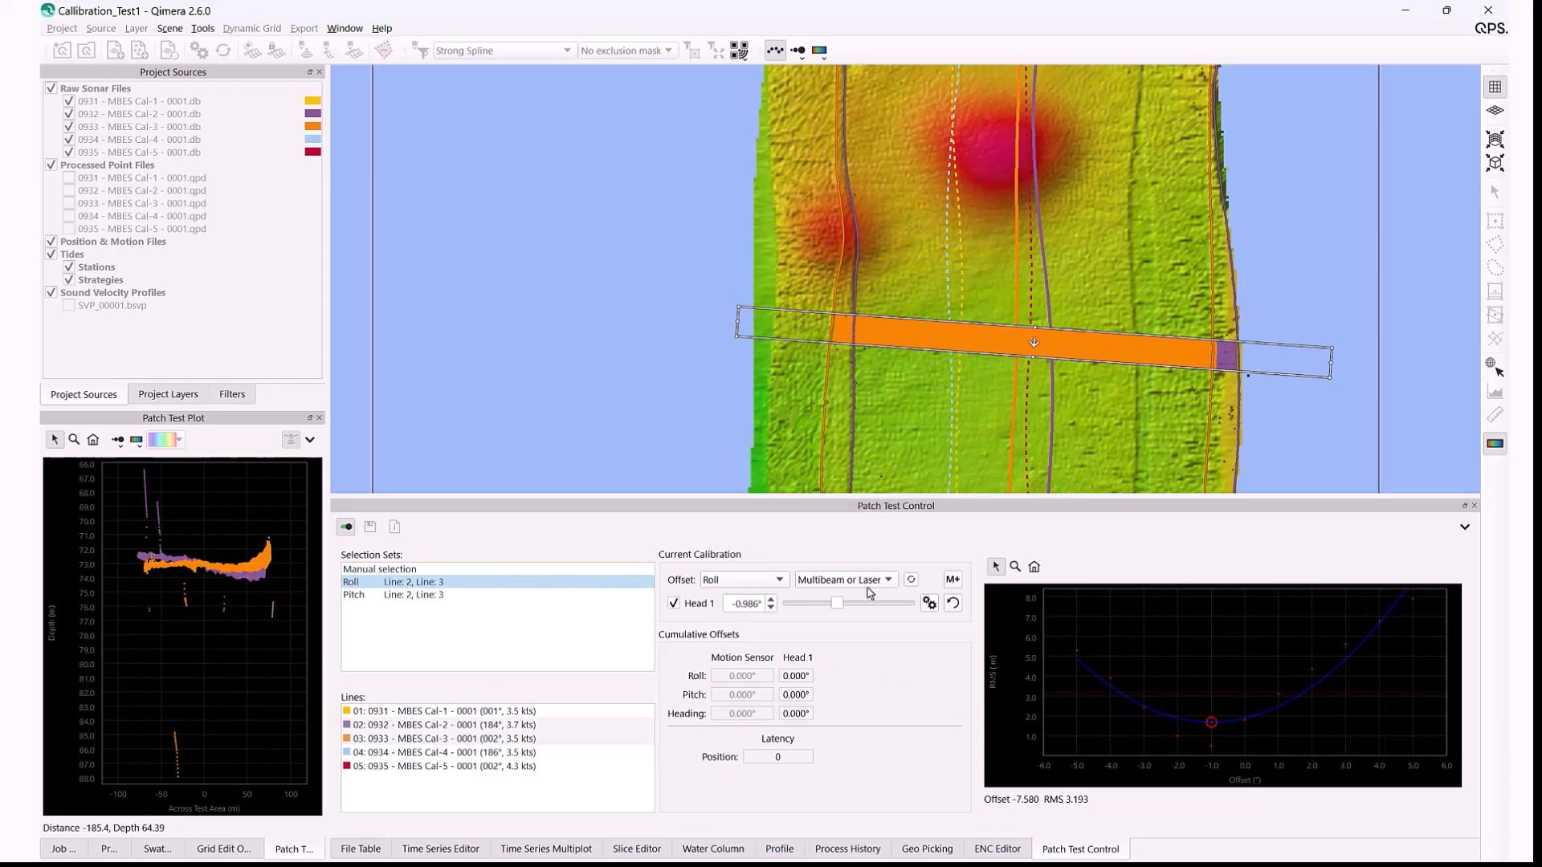
pyautogui.click(911, 579)
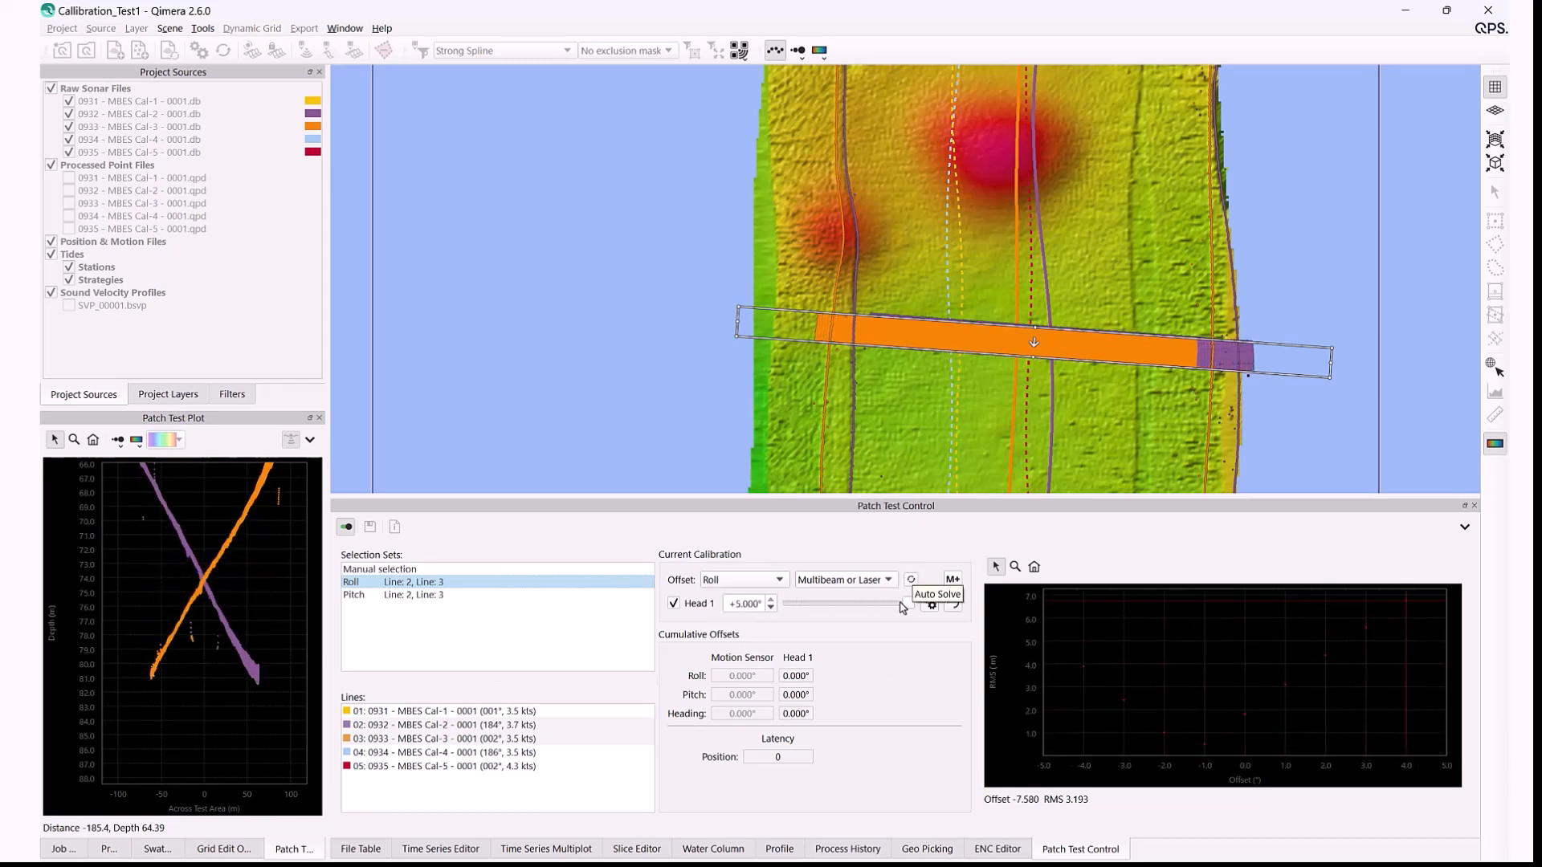
# Set the roll offset range to -6° minimum and 6° maximum and auto-solve the roll again.
pyautogui.click(929, 603)
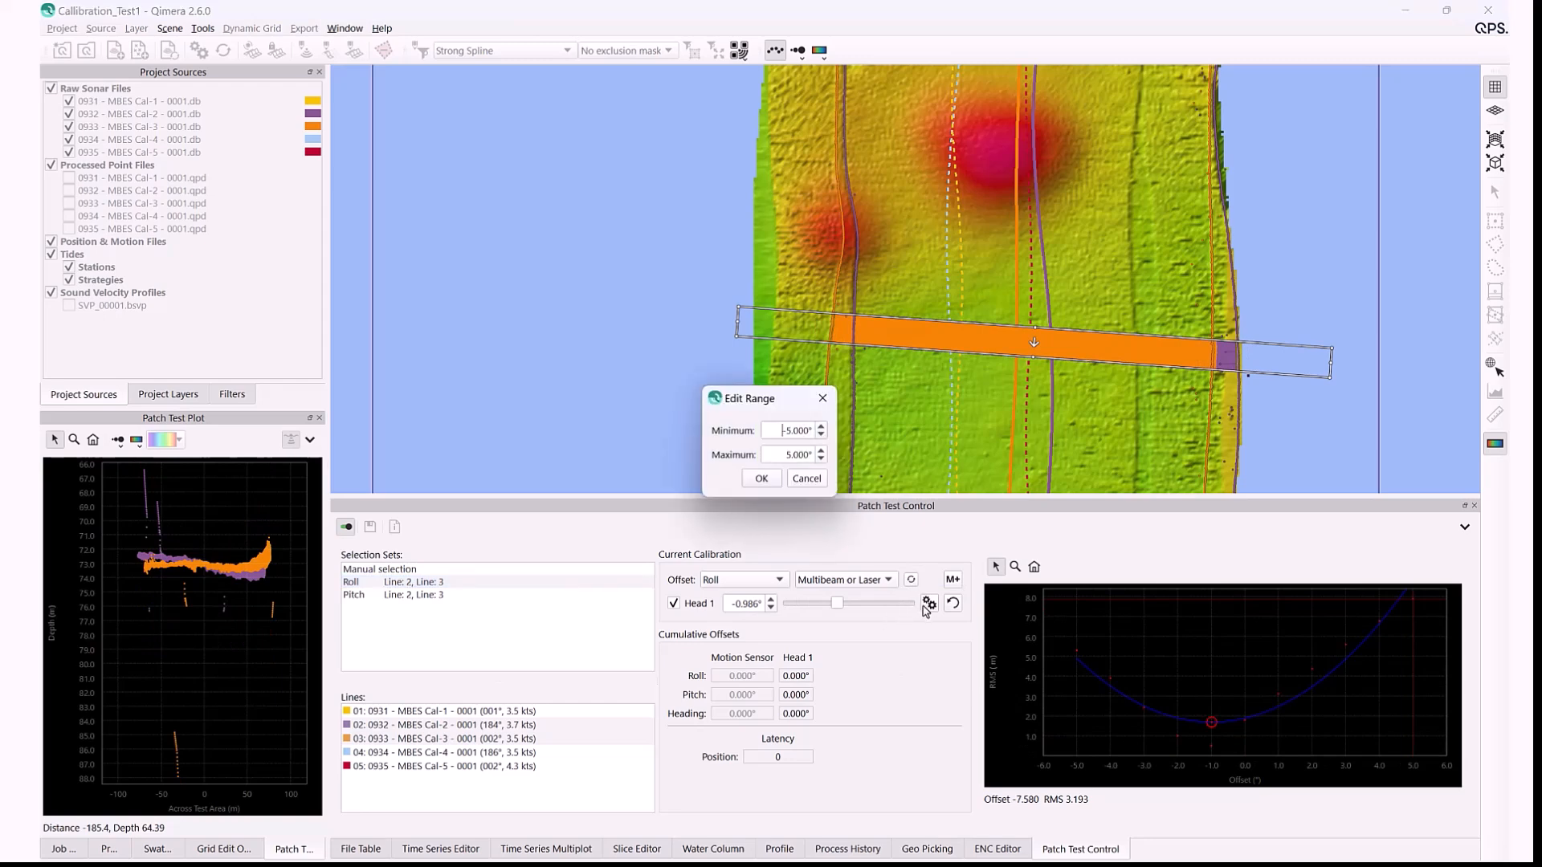
pyautogui.click(822, 435)
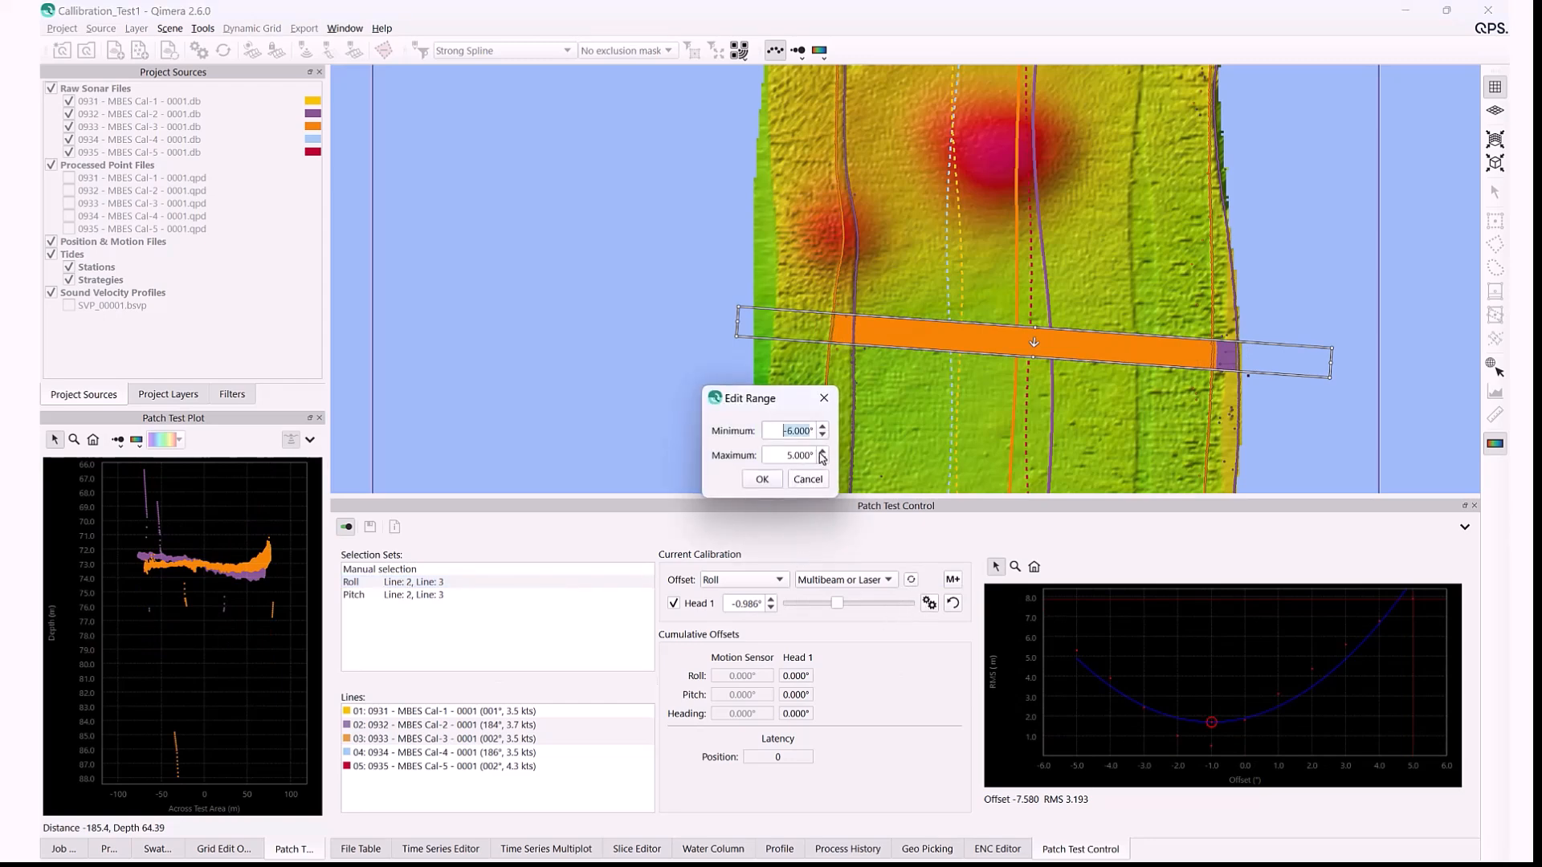
pyautogui.click(820, 453)
pyautogui.click(765, 475)
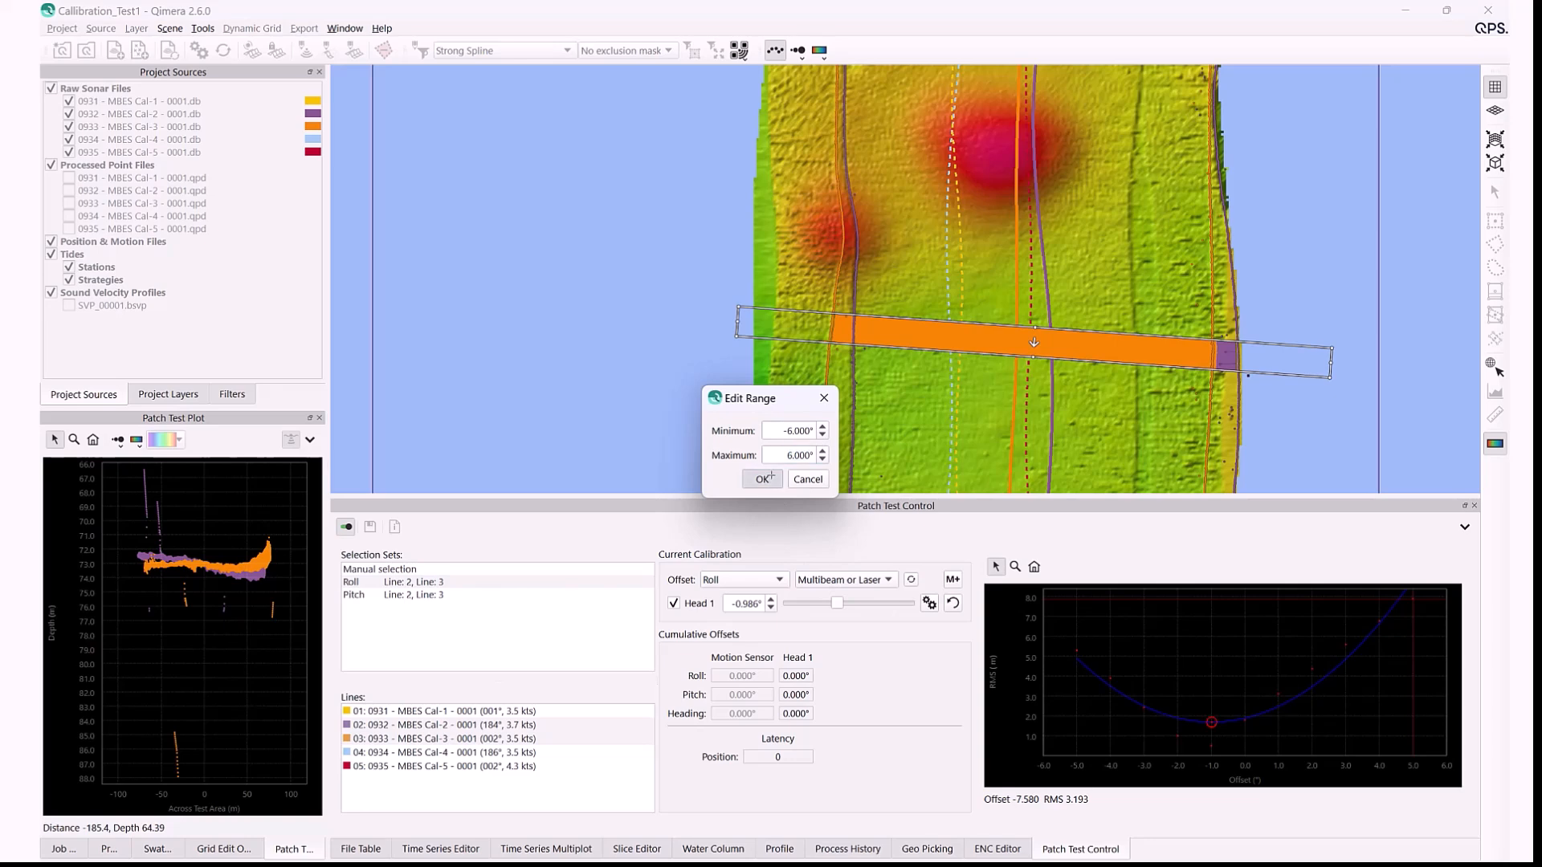
pyautogui.click(914, 581)
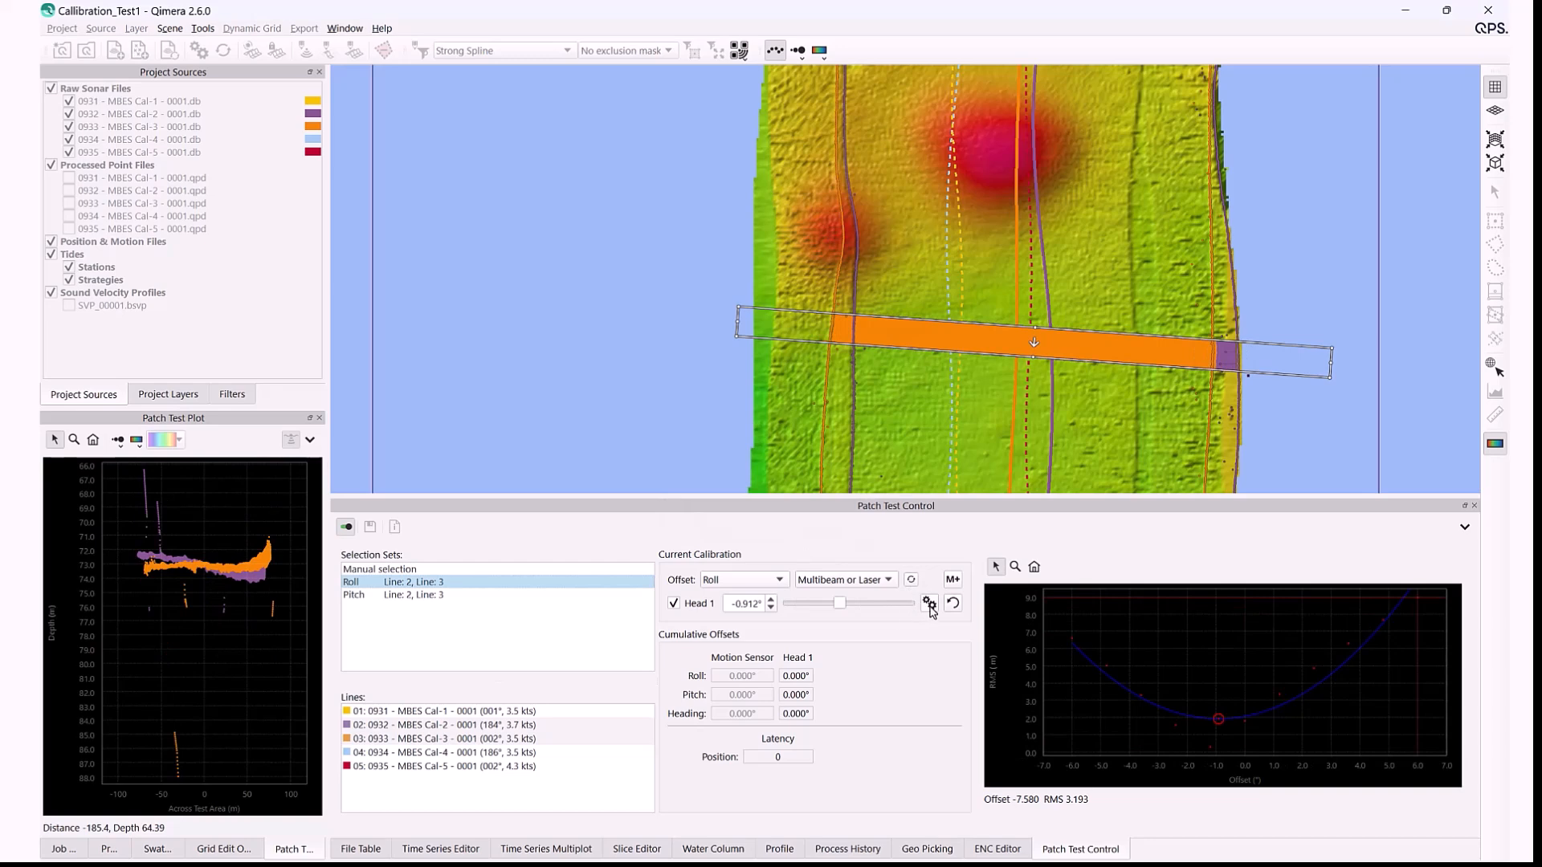
# Narrow the roll offset range to -4° minimum and 4° maximum and rerun the auto-solve.
pyautogui.click(929, 603)
pyautogui.click(821, 436)
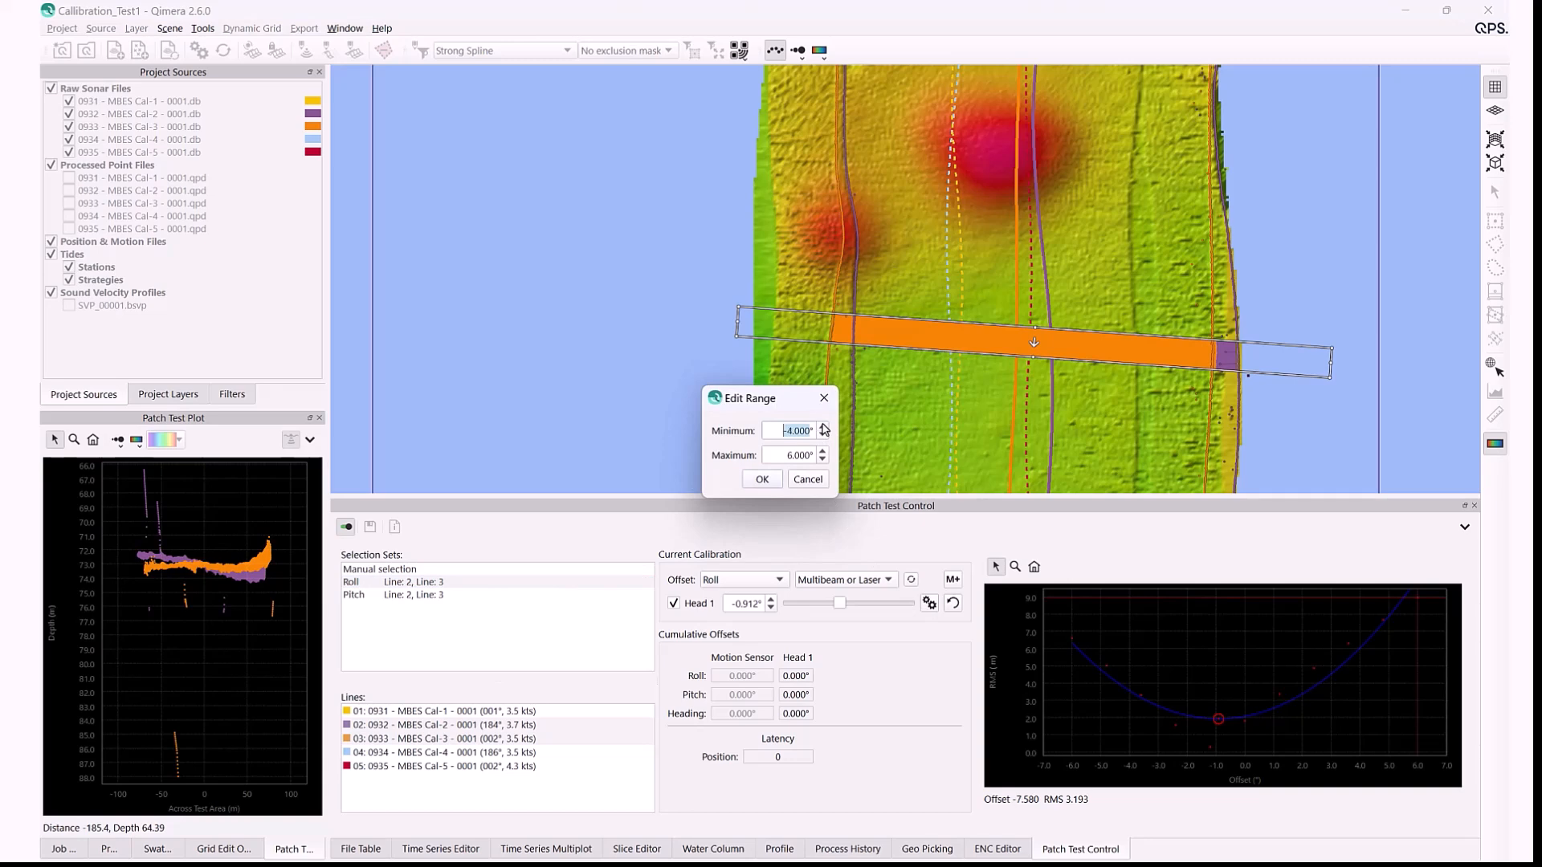
pyautogui.click(820, 451)
pyautogui.click(761, 479)
pyautogui.click(911, 581)
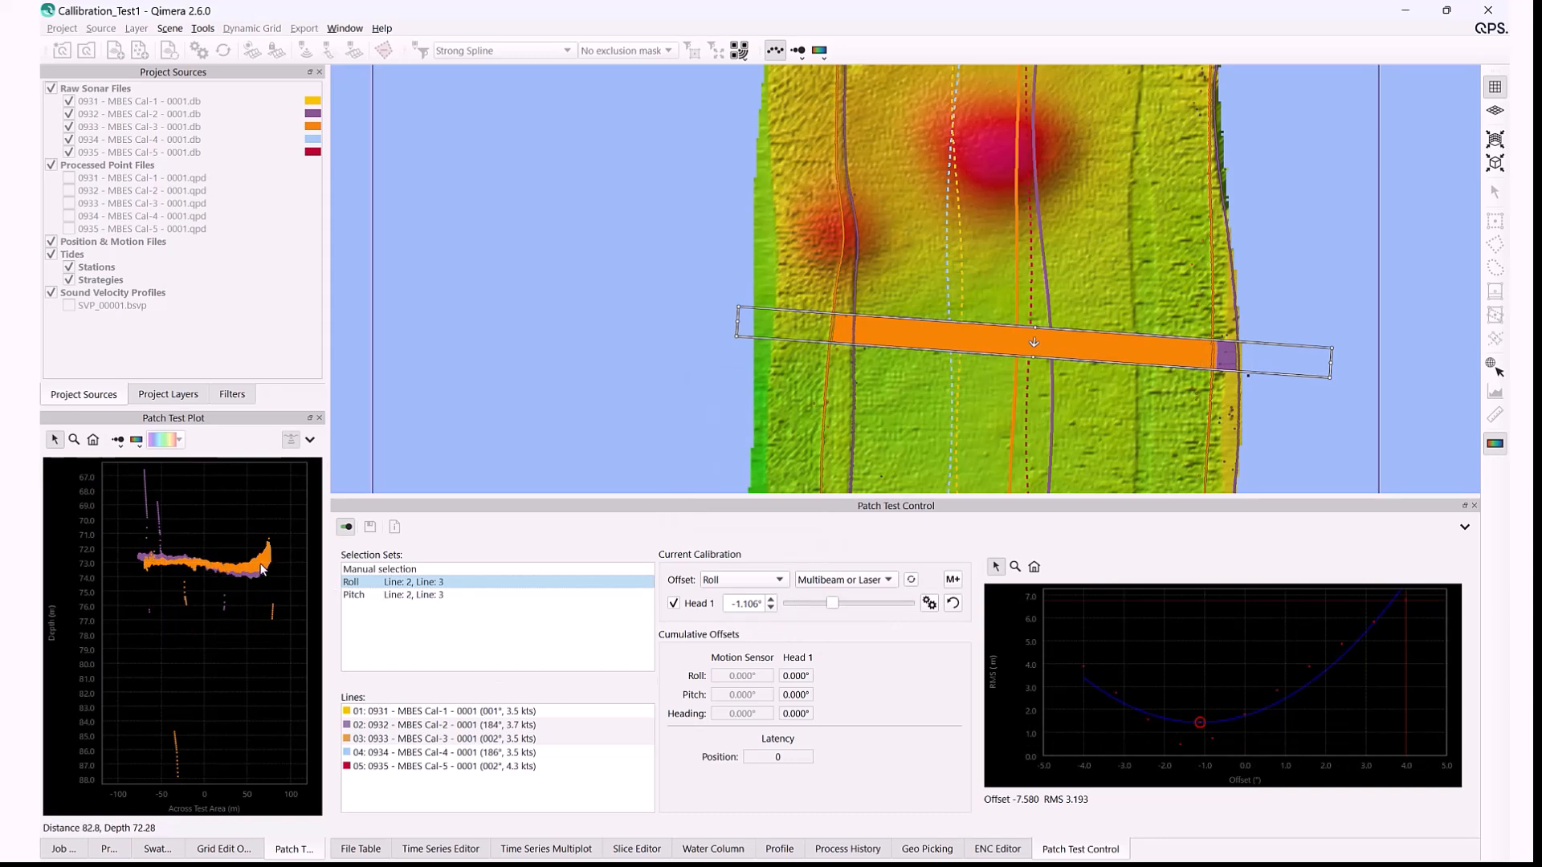
pyautogui.click(912, 580)
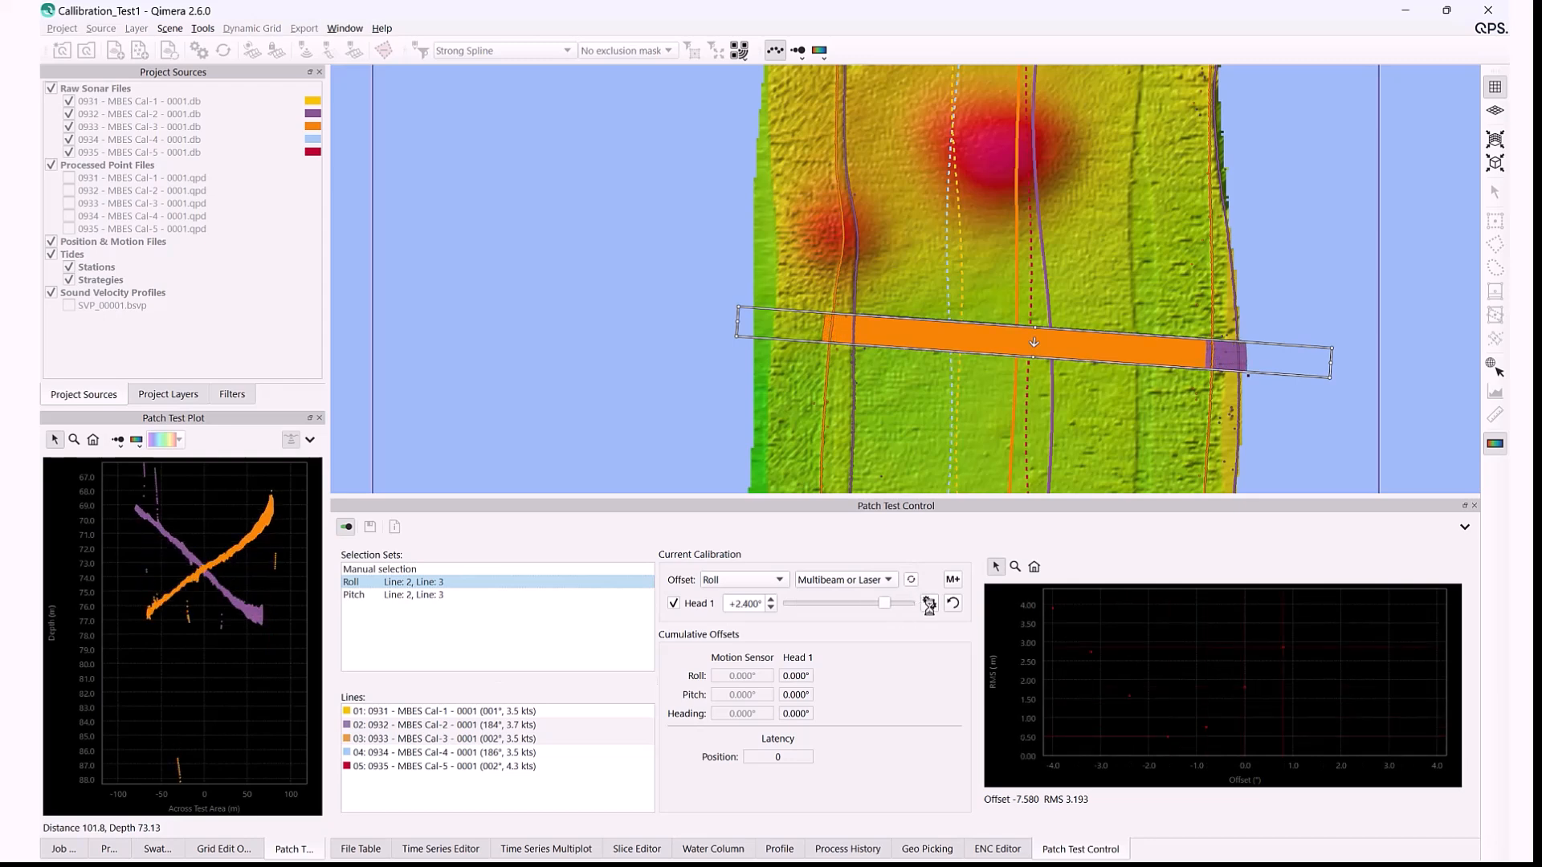
# Narrow the roll offset range to -3° minimum and 3° maximum and auto-solve the Head 1 roll.
pyautogui.click(929, 603)
pyautogui.click(822, 436)
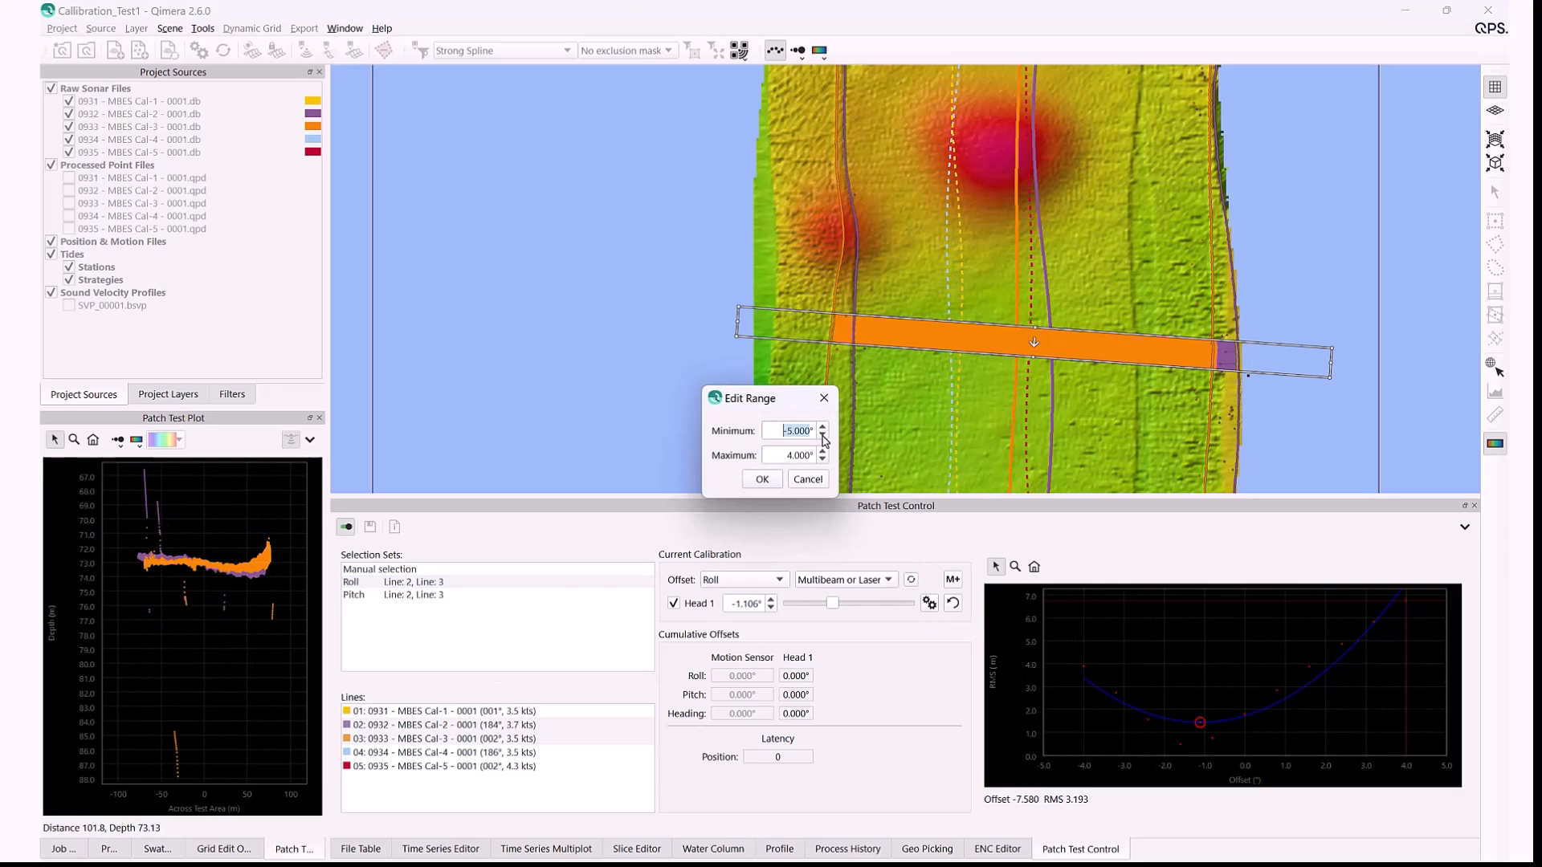
pyautogui.click(822, 451)
pyautogui.click(769, 480)
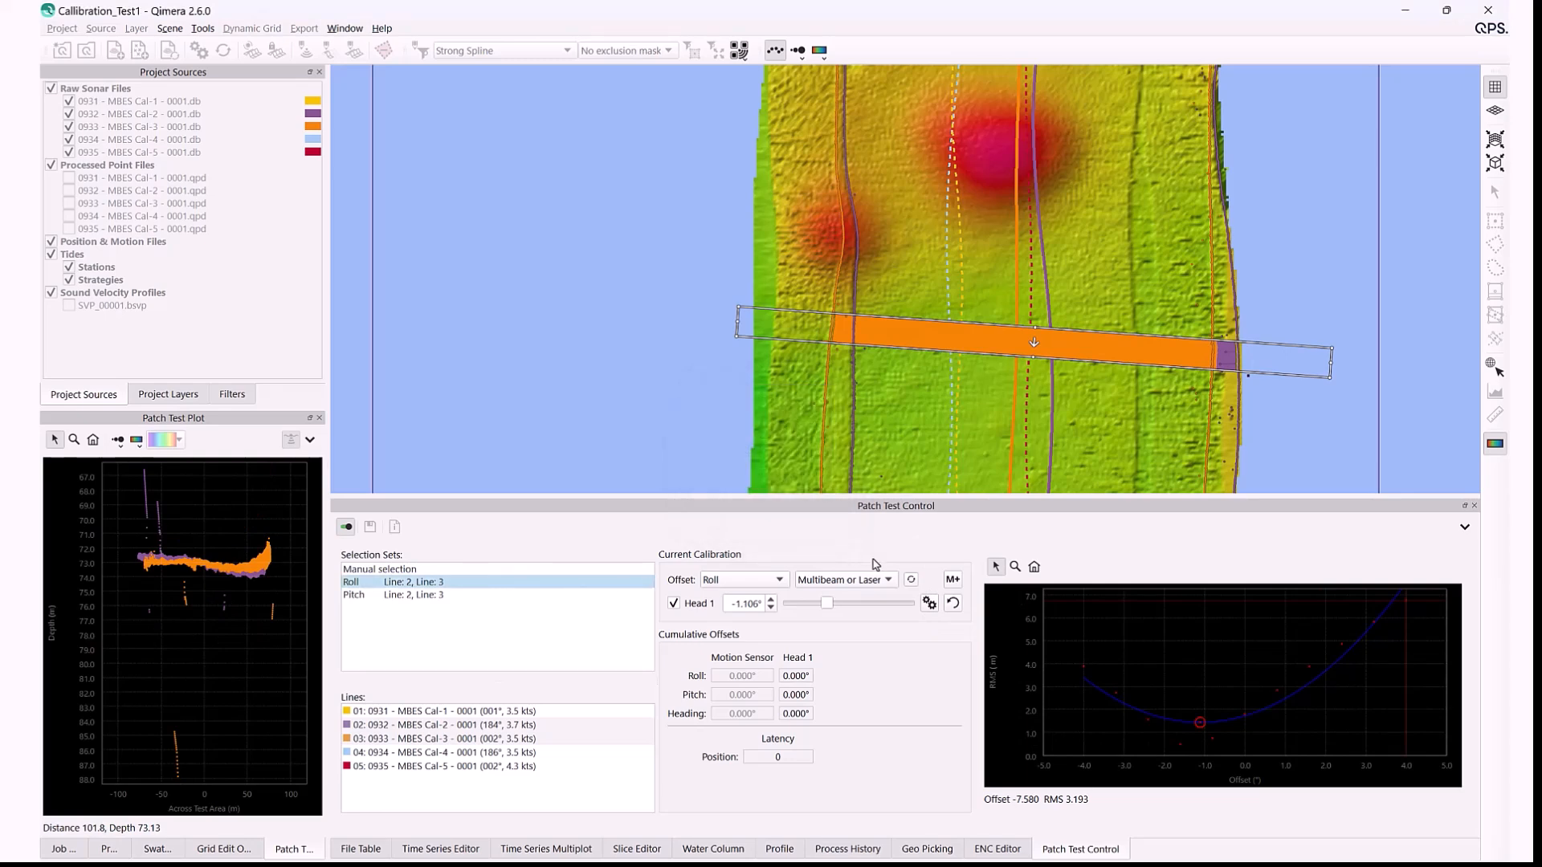
pyautogui.click(911, 580)
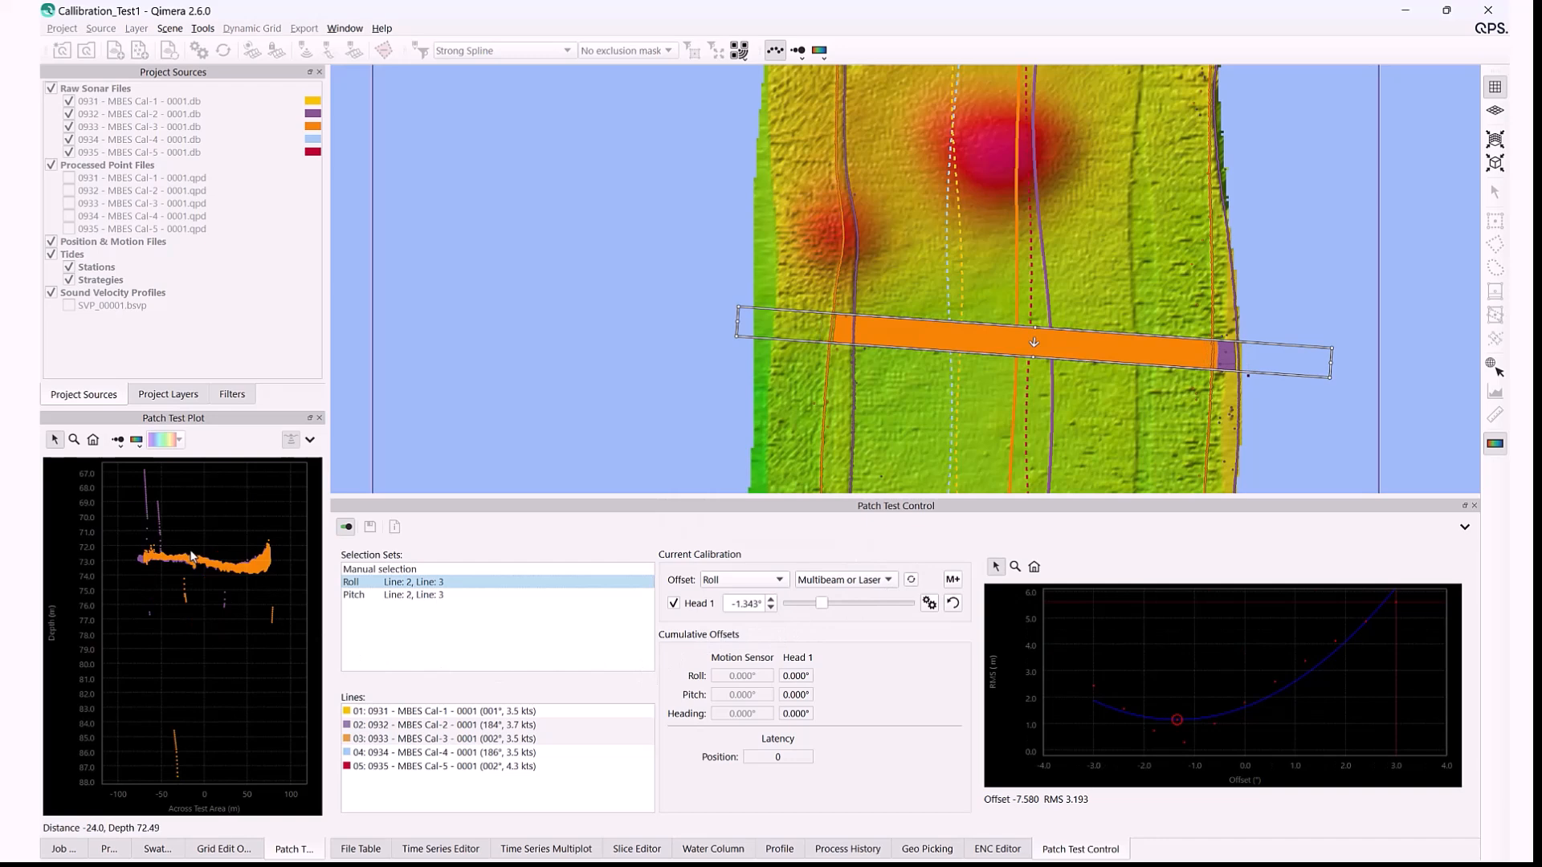
# Manually adjust the Head 1 roll offset to -1.250° and widen the Patch Test Plot to inspect the soundings' alignment.
pyautogui.click(820, 606)
pyautogui.scroll(-2, 818, 604)
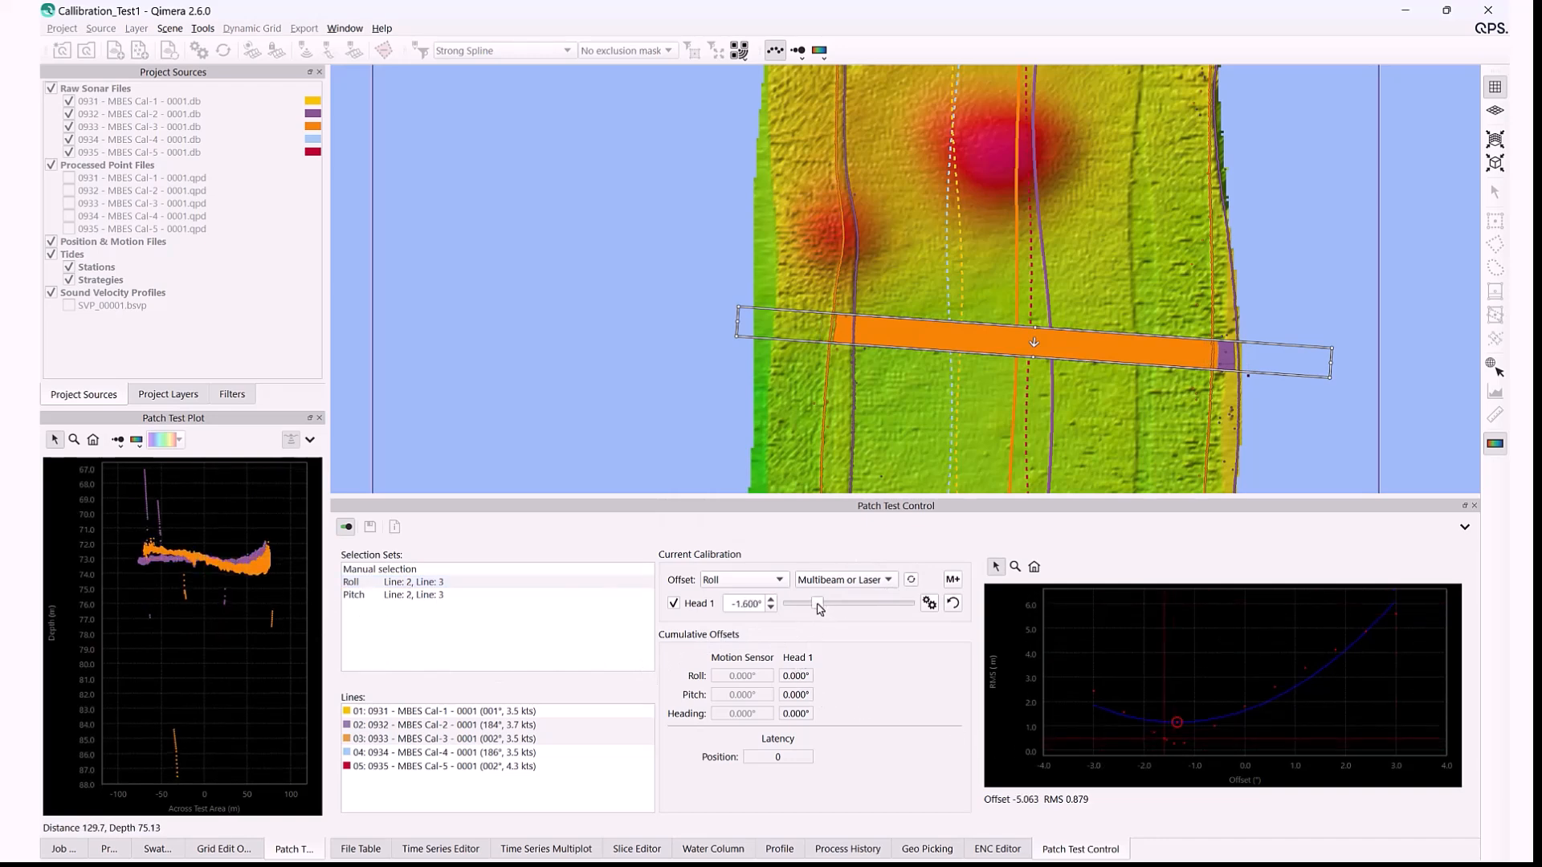
pyautogui.scroll(4, 820, 608)
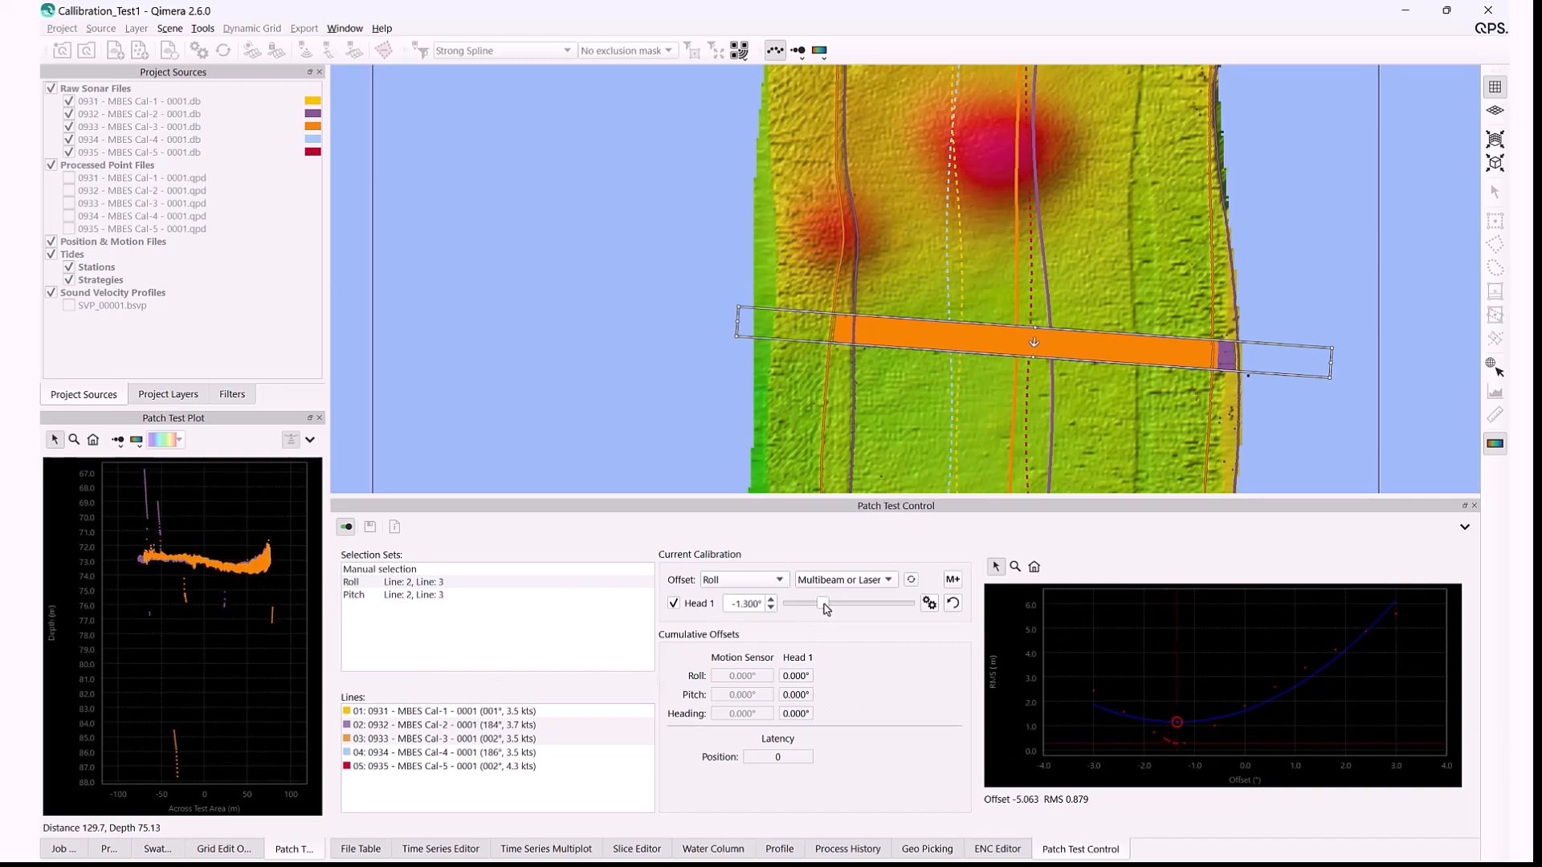
pyautogui.scroll(3, 199, 543)
pyautogui.scroll(-1, 206, 544)
pyautogui.moveTo(329, 456); pyautogui.dragTo(496, 460)
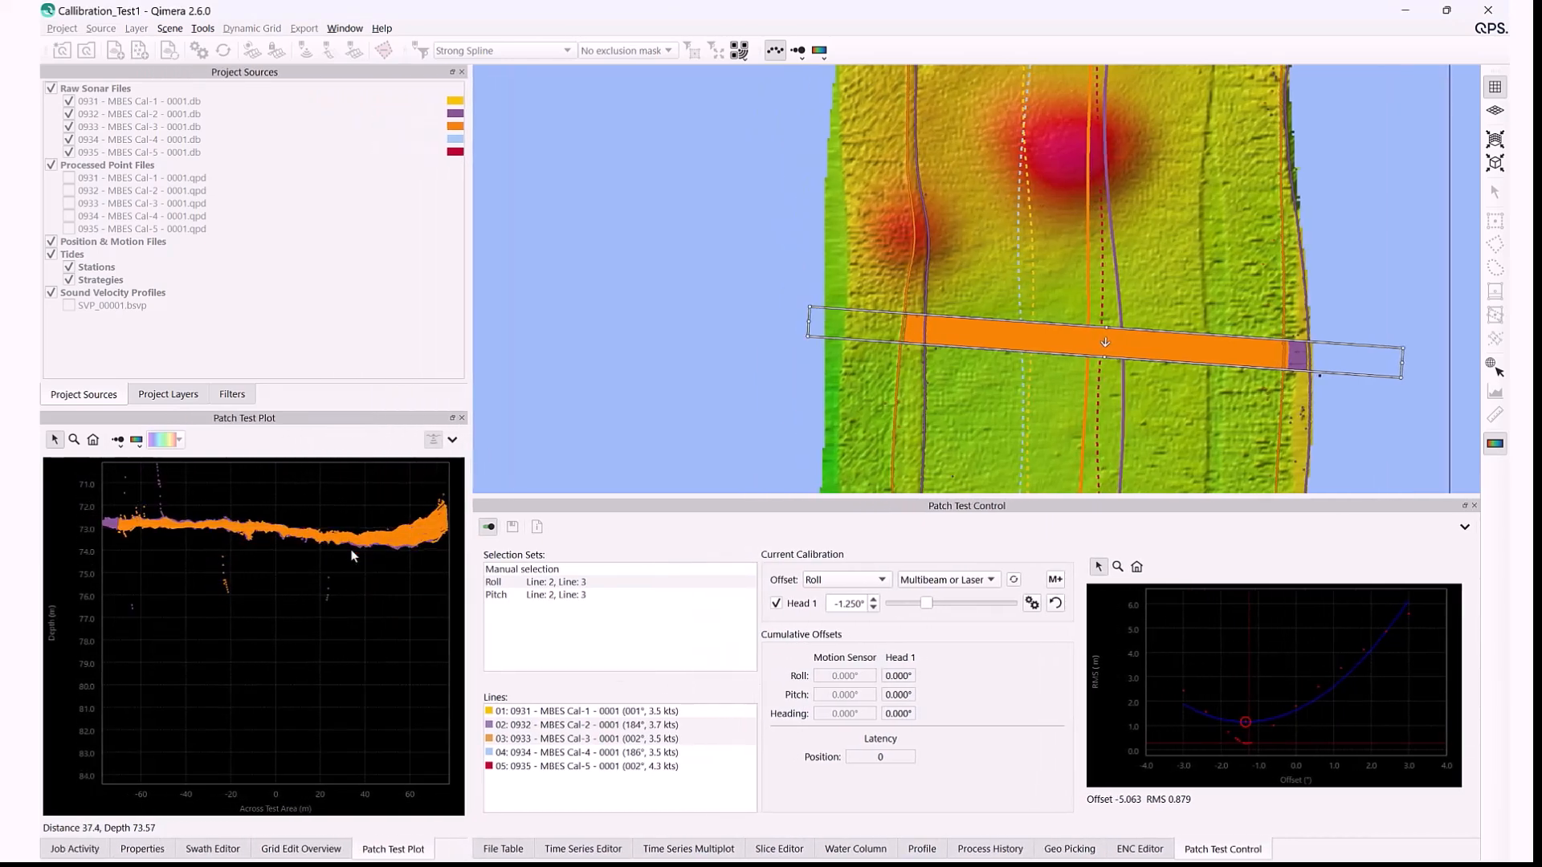
pyautogui.scroll(-2, 351, 555)
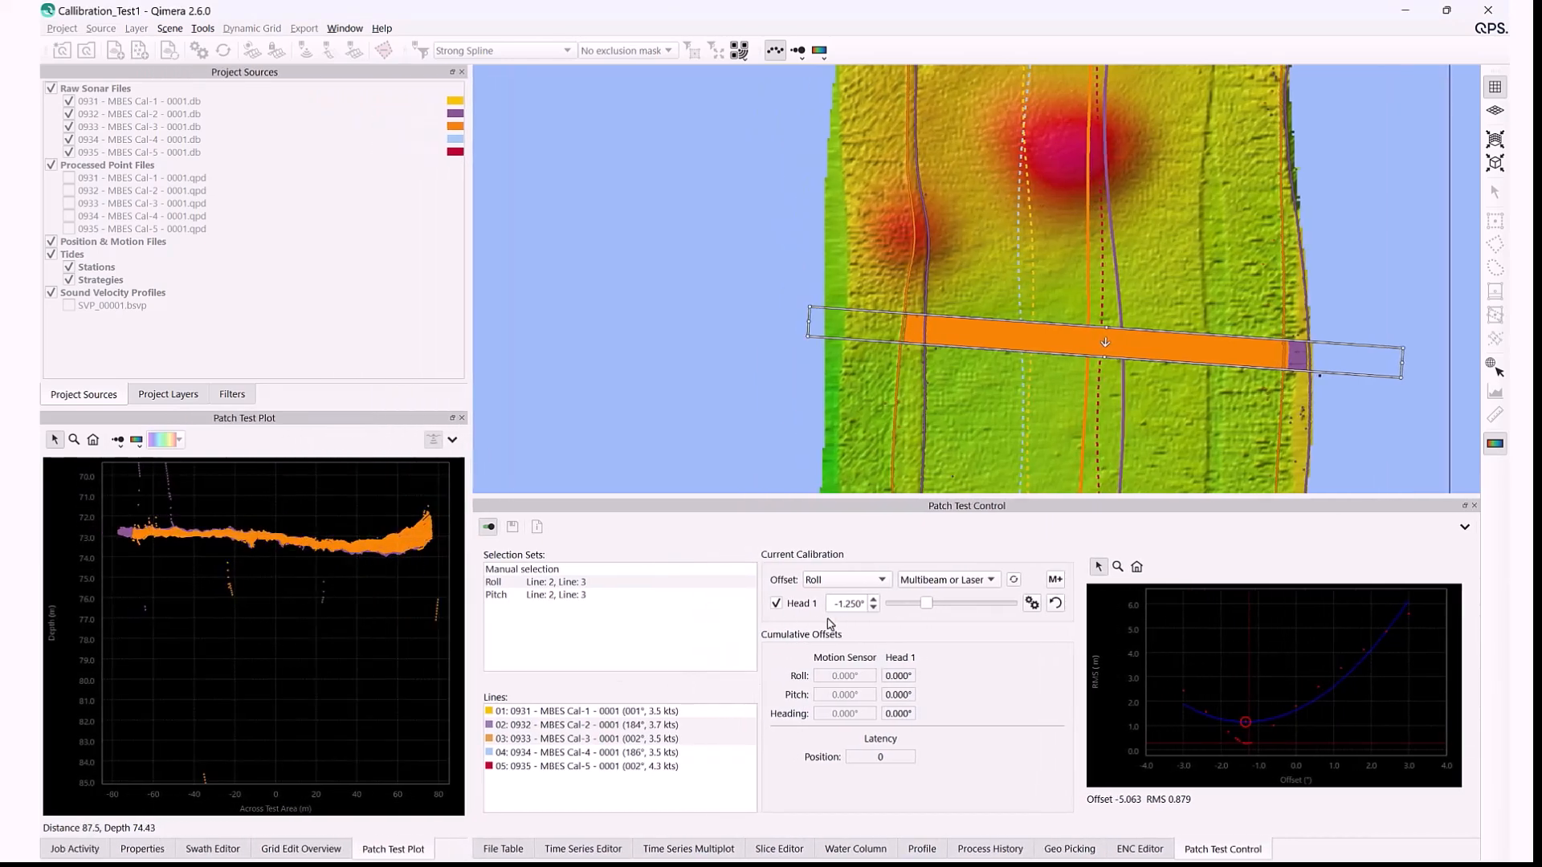
# Fine-tune the Head 1 roll offset to -1.300° and add this calibration to the cumulative offsets.
pyautogui.click(939, 611)
pyautogui.click(939, 610)
pyautogui.scroll(-5, 935, 606)
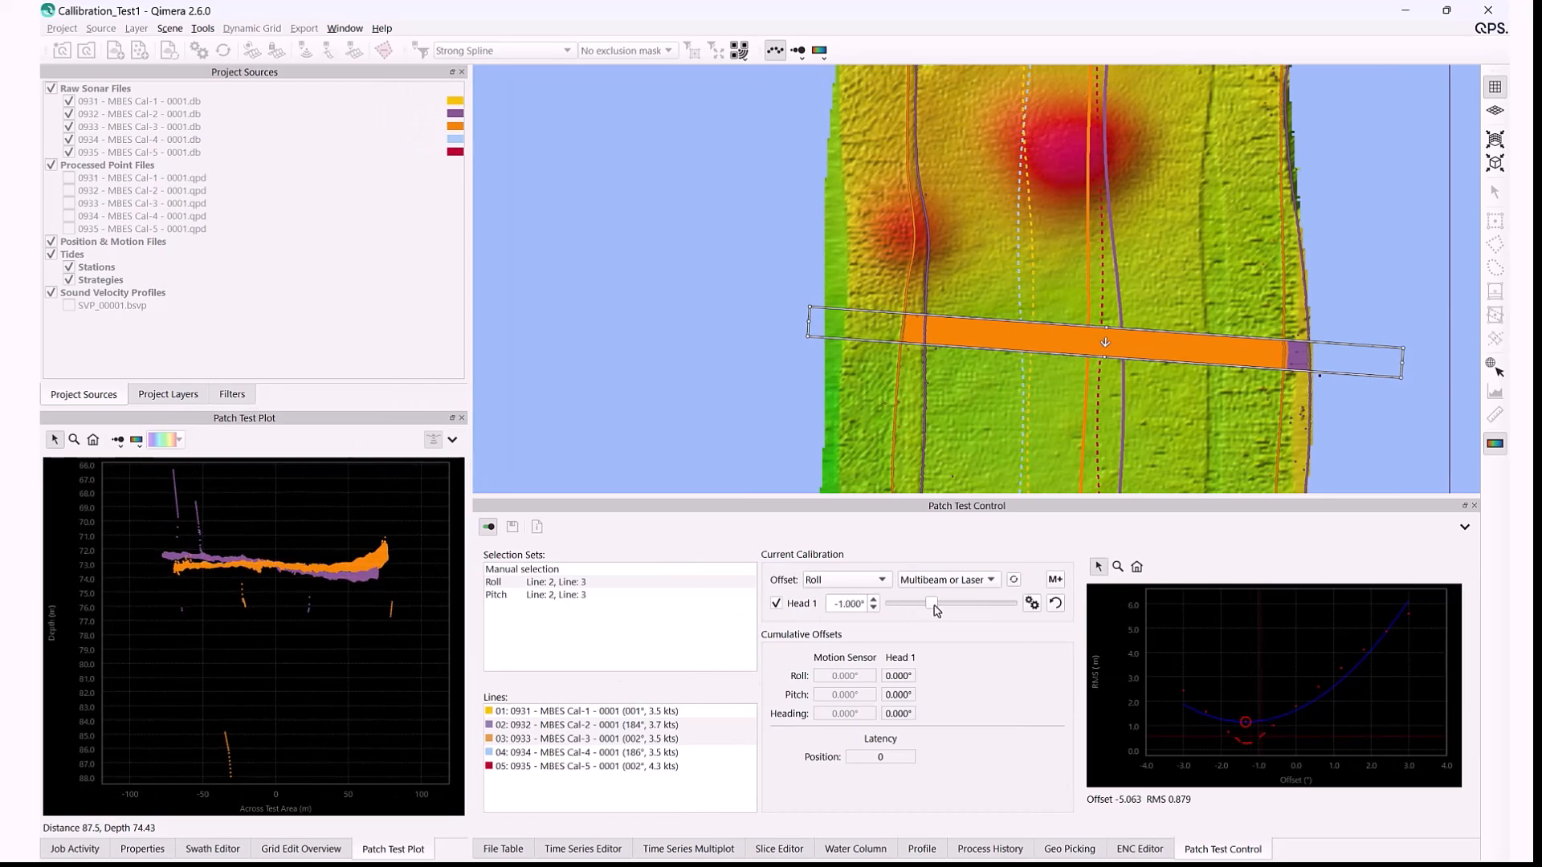
pyautogui.scroll(-3, 933, 608)
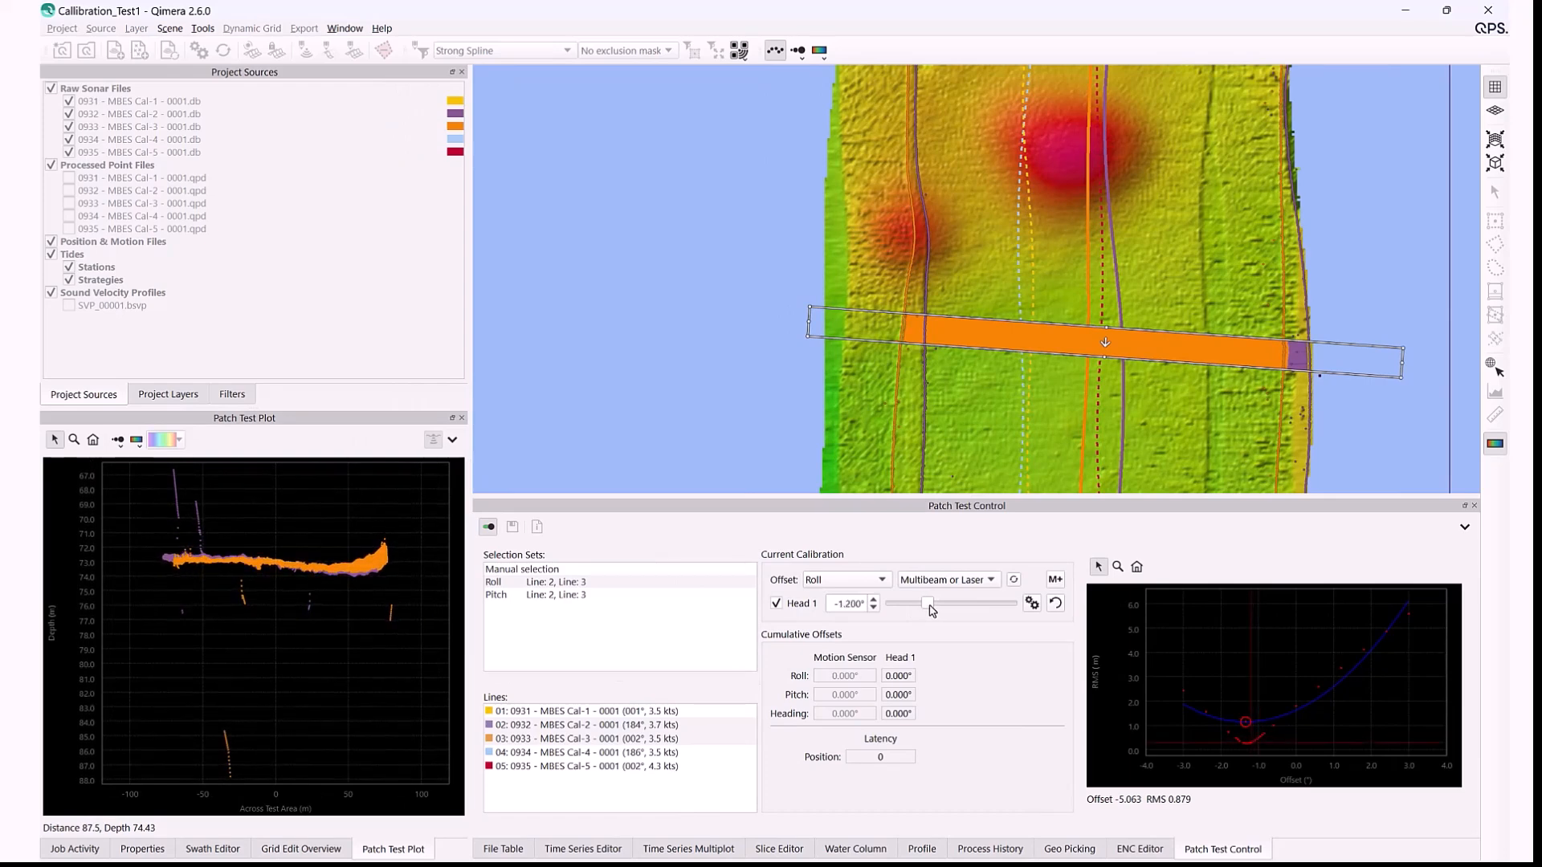
pyautogui.scroll(1, 933, 610)
pyautogui.scroll(-1, 931, 611)
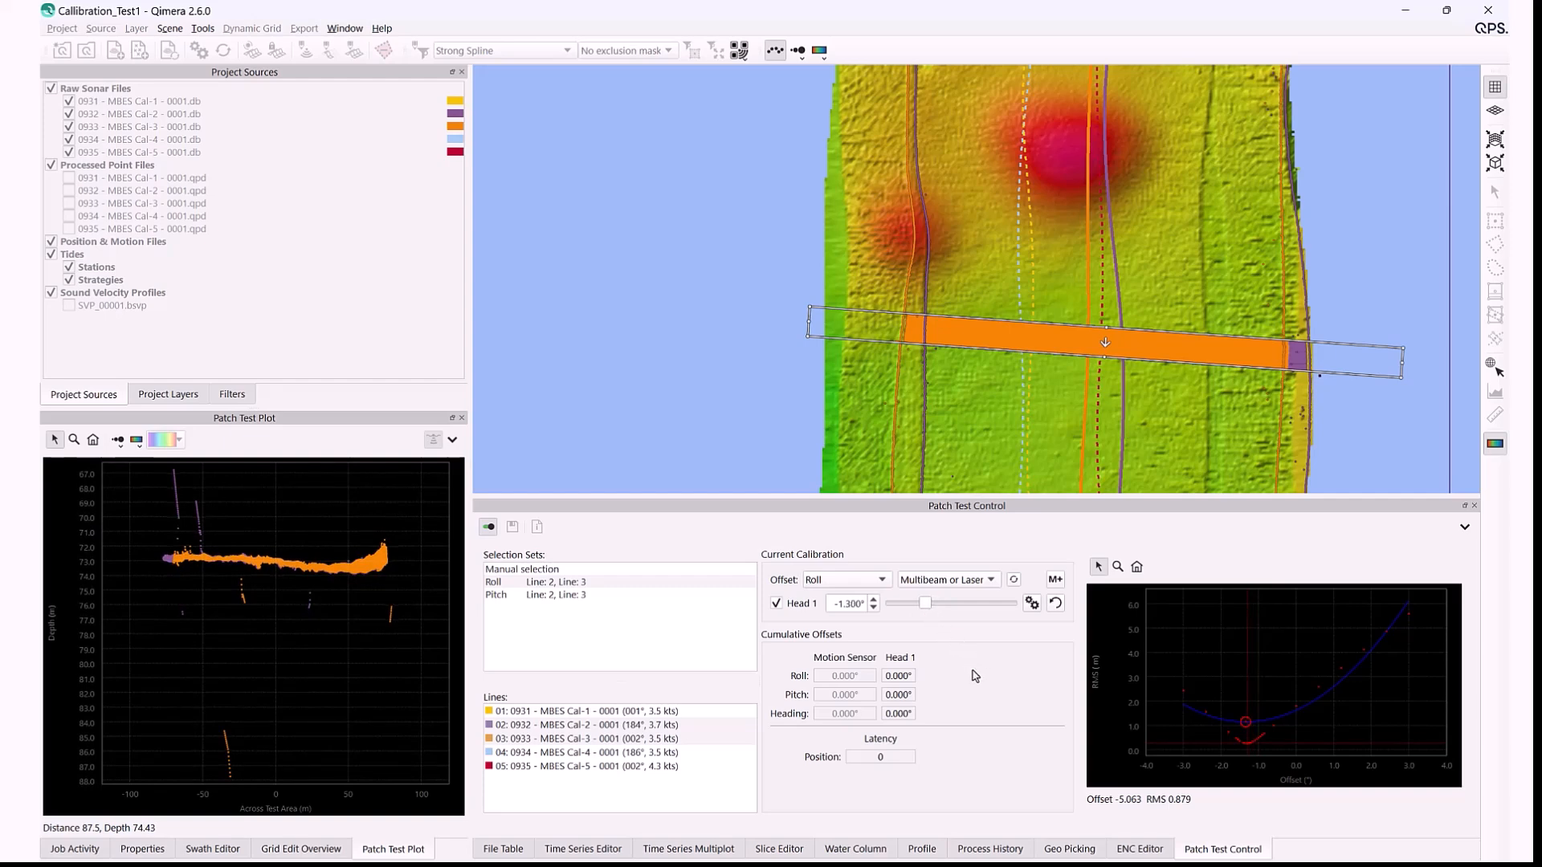
pyautogui.click(1055, 581)
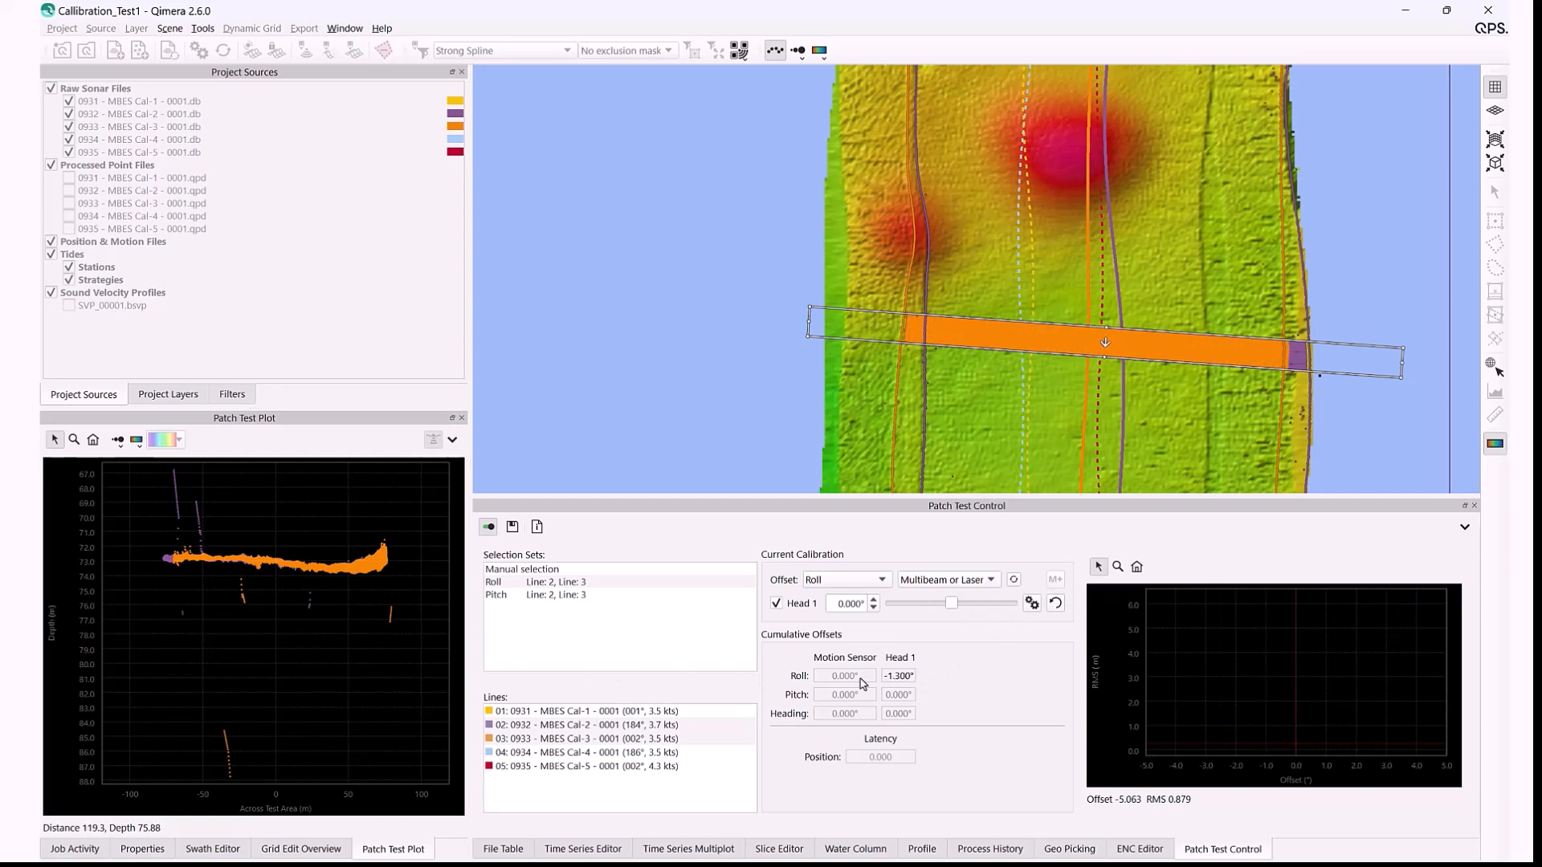
# Refine the cumulative roll by adding an auto-solved correction and a manual correction of -0.050°.
pyautogui.click(1015, 580)
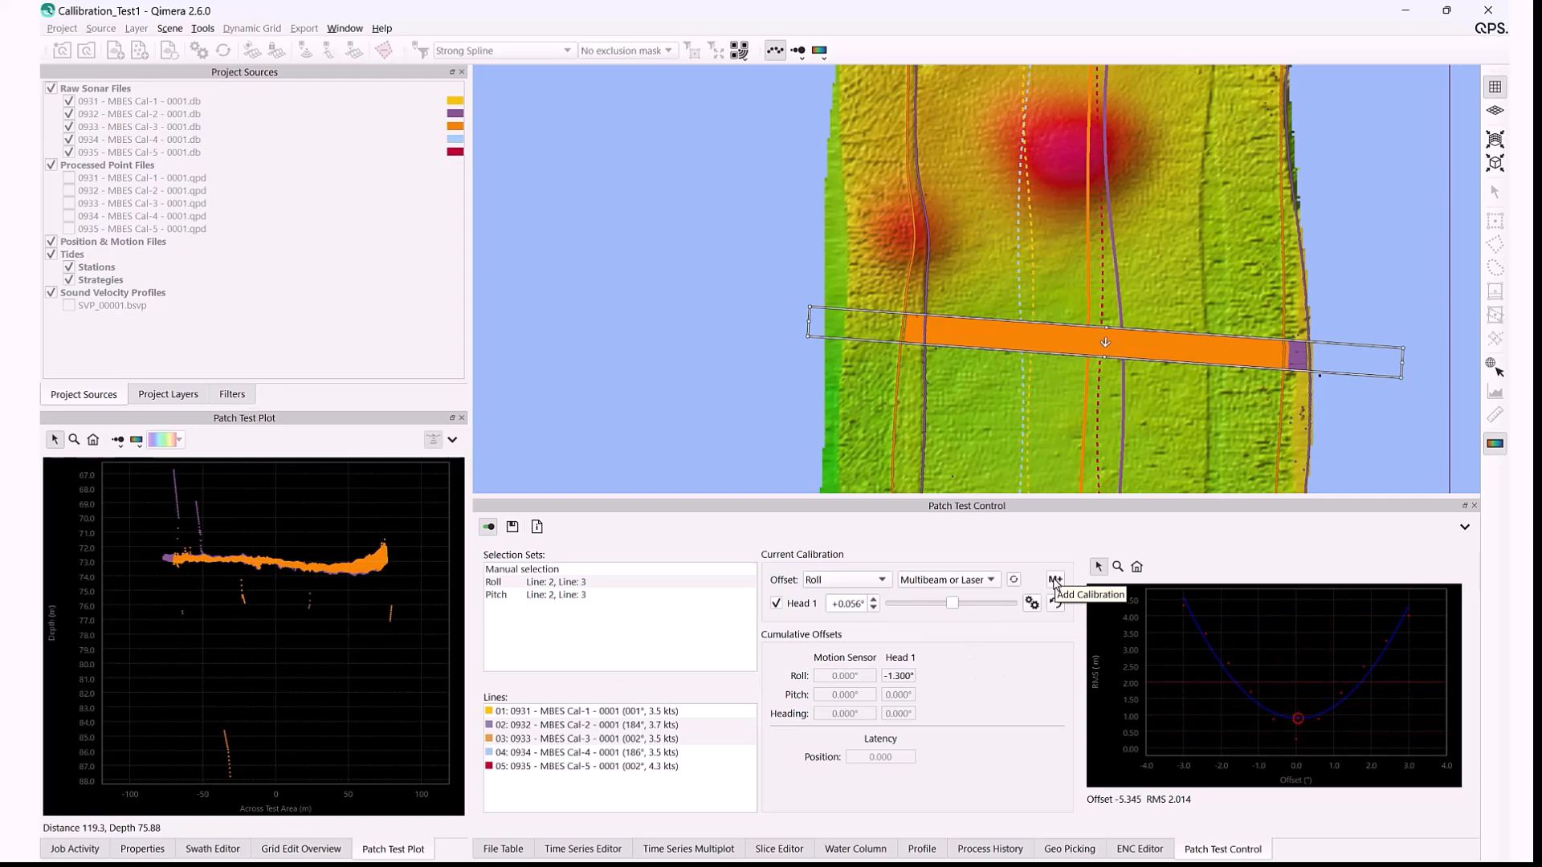
pyautogui.click(1054, 581)
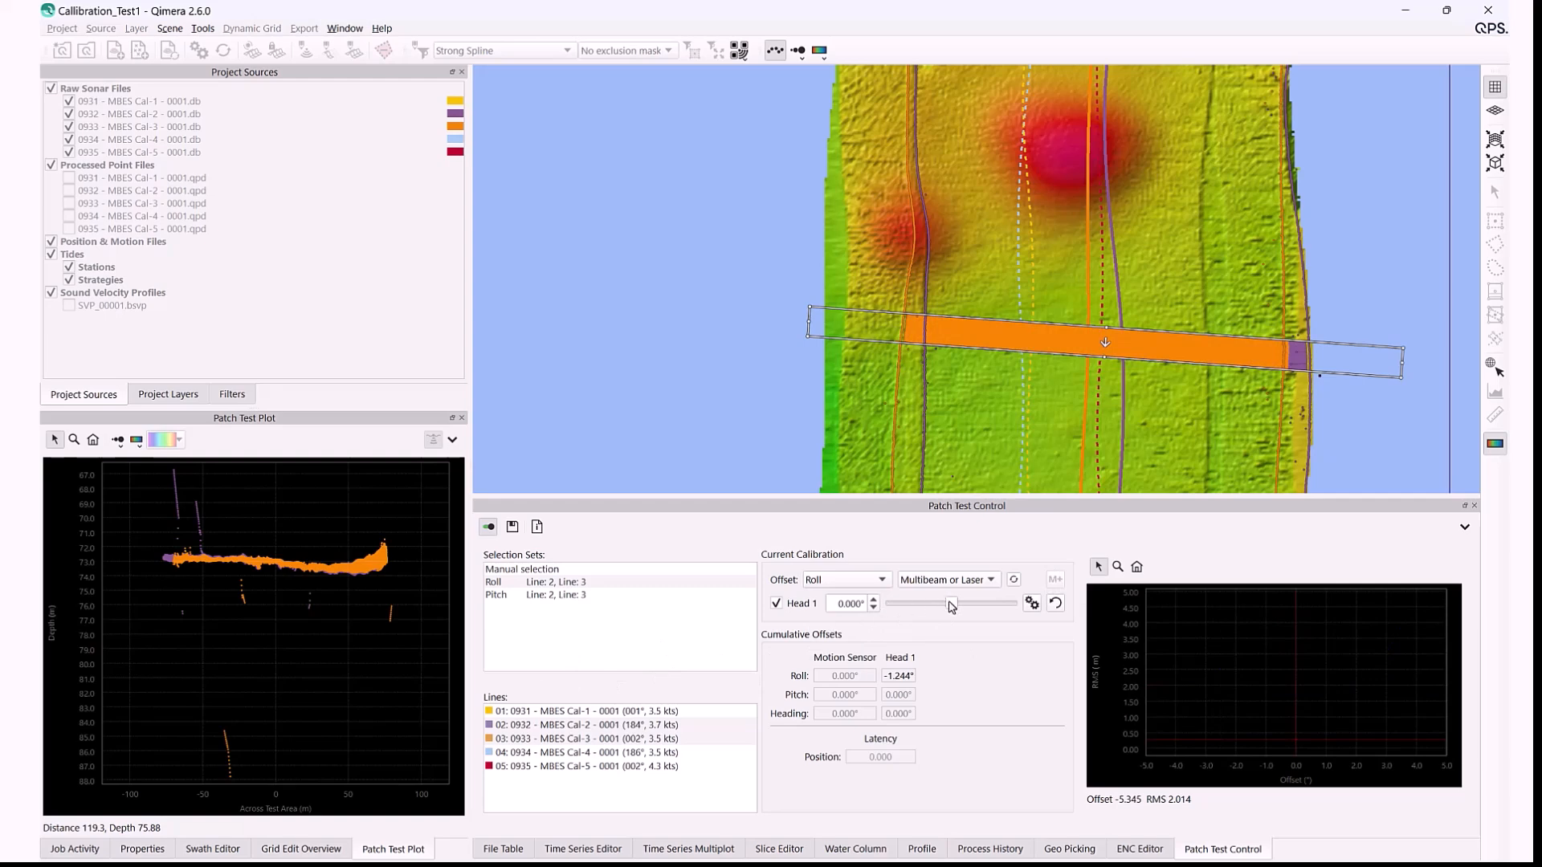
pyautogui.moveTo(951, 607); pyautogui.dragTo(951, 607)
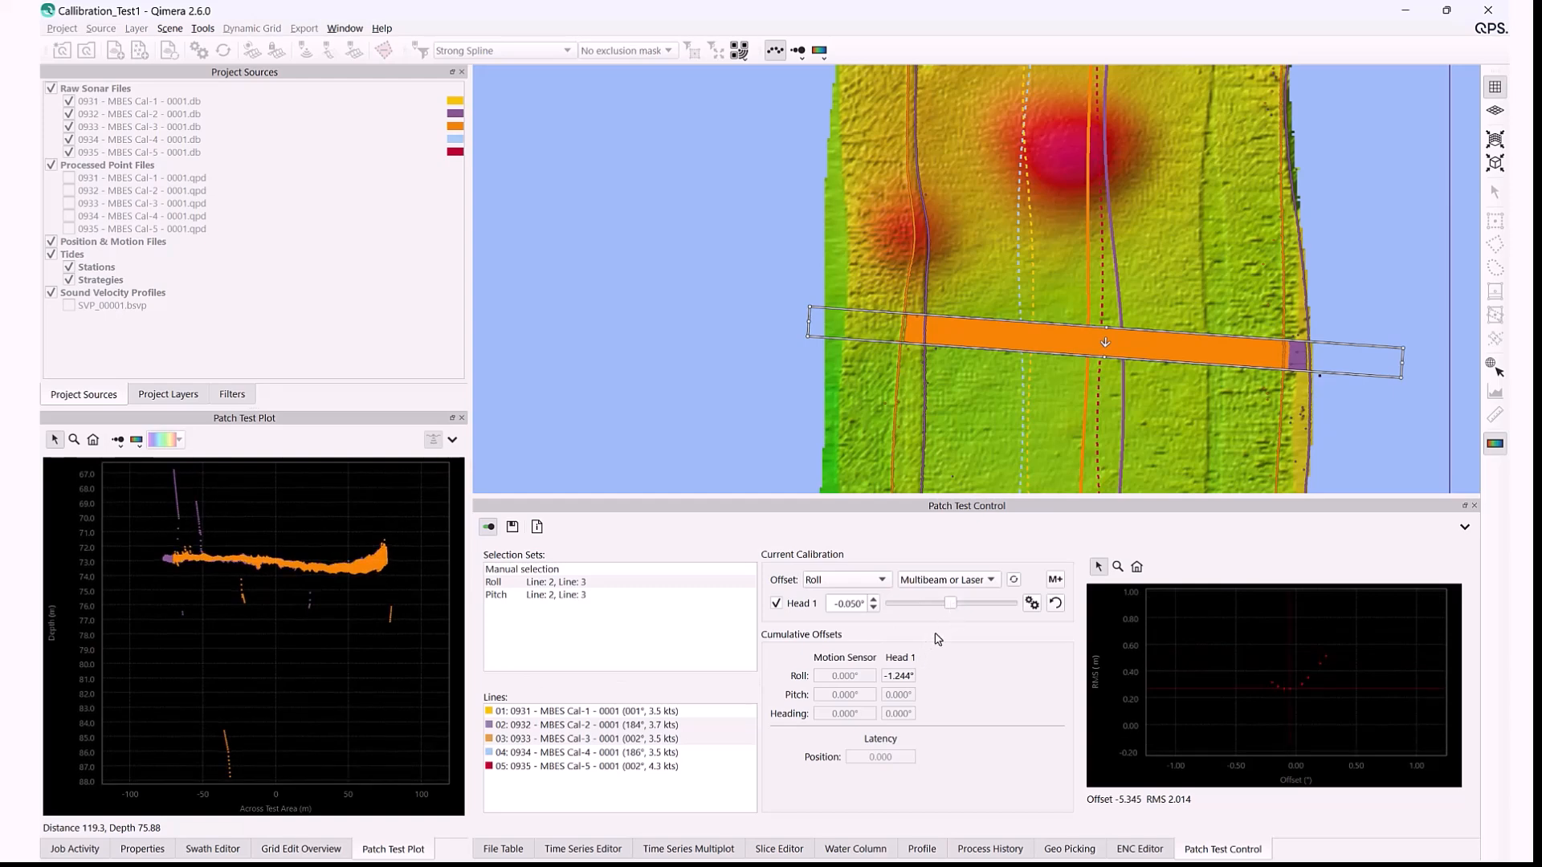
pyautogui.click(1054, 581)
# Choose the suggested Pitch selection set for lines 2 and 3 and auto-solve the Head 1 pitch offset.
pyautogui.click(572, 596)
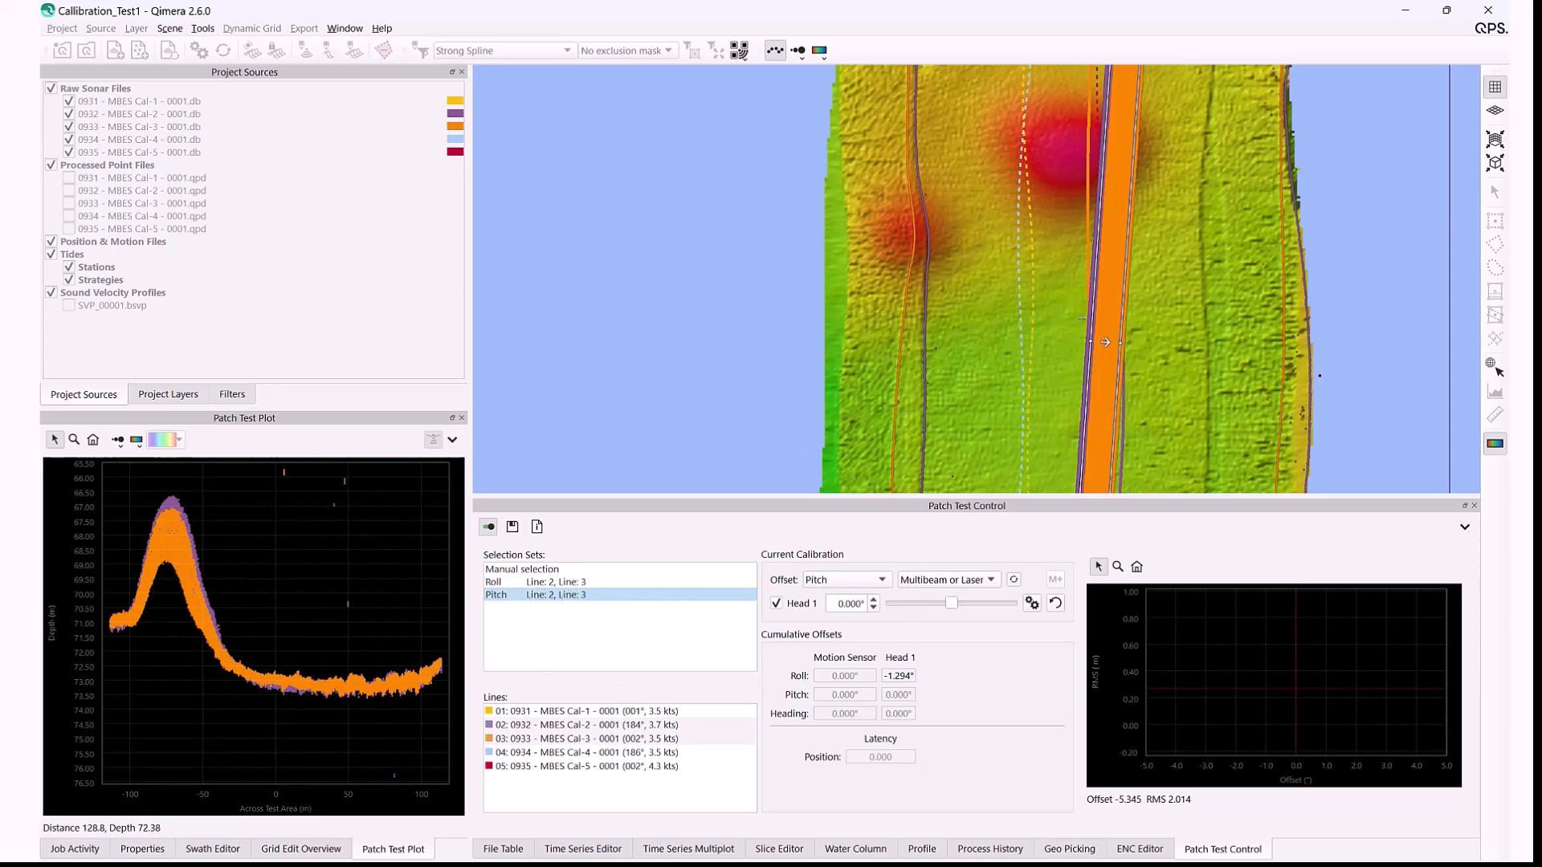
pyautogui.scroll(-5, 1067, 324)
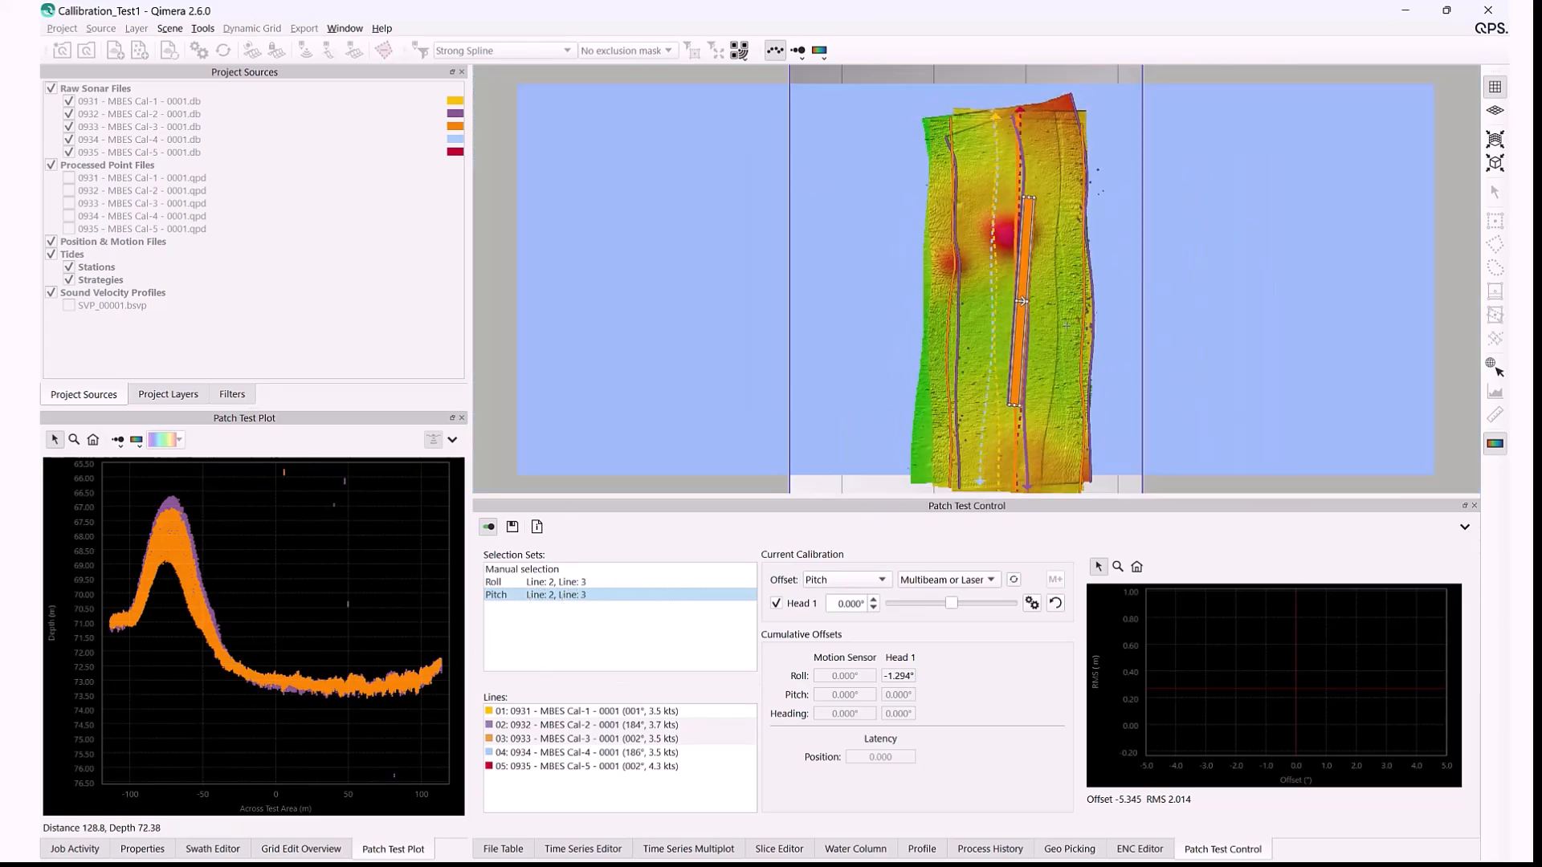
pyautogui.scroll(3, 1027, 304)
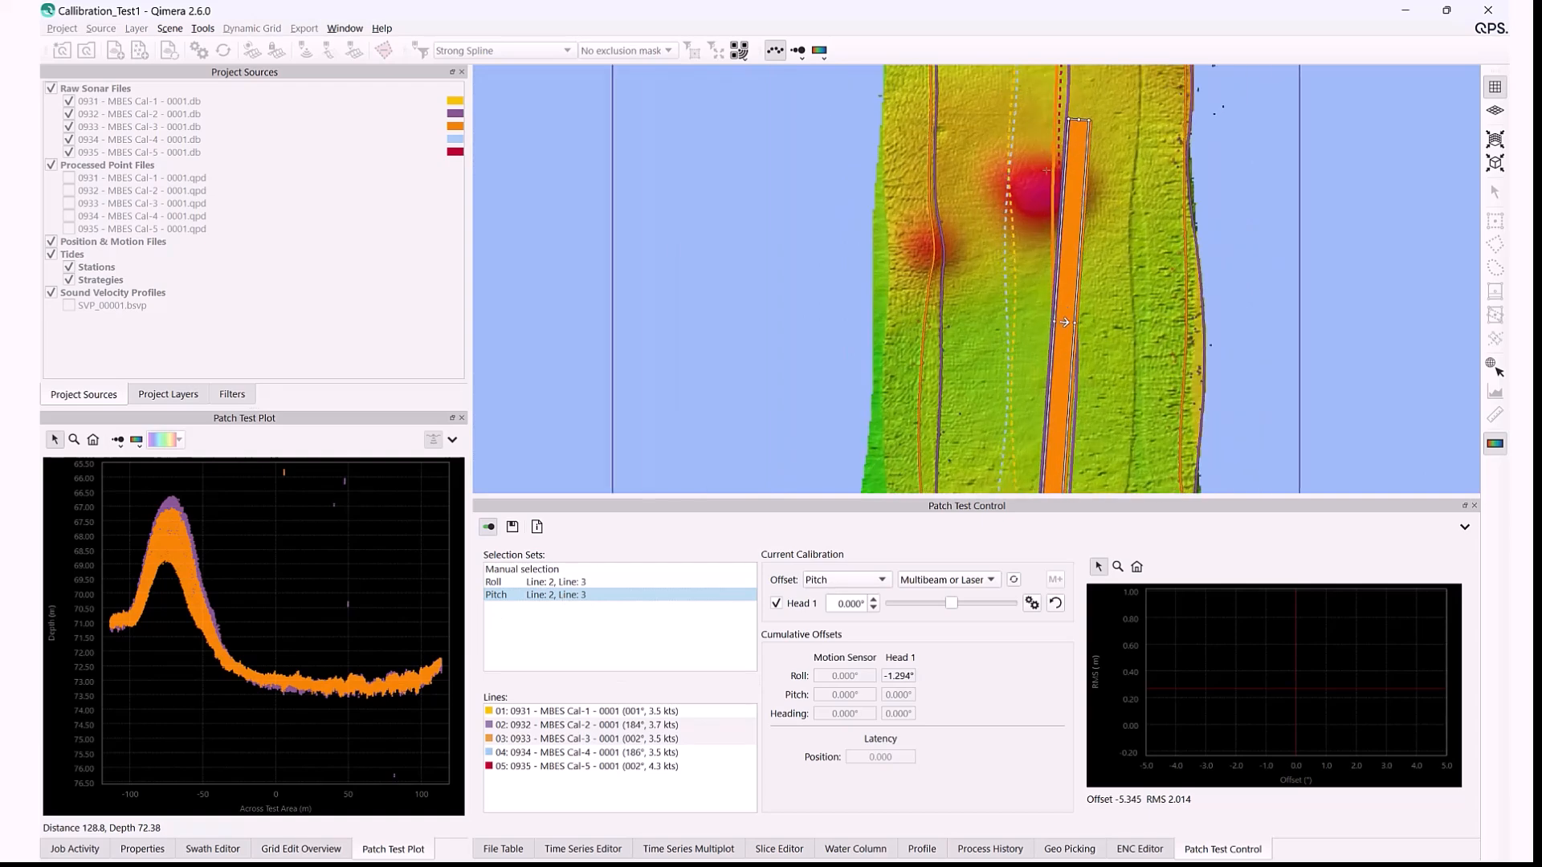
pyautogui.scroll(-2, 1064, 322)
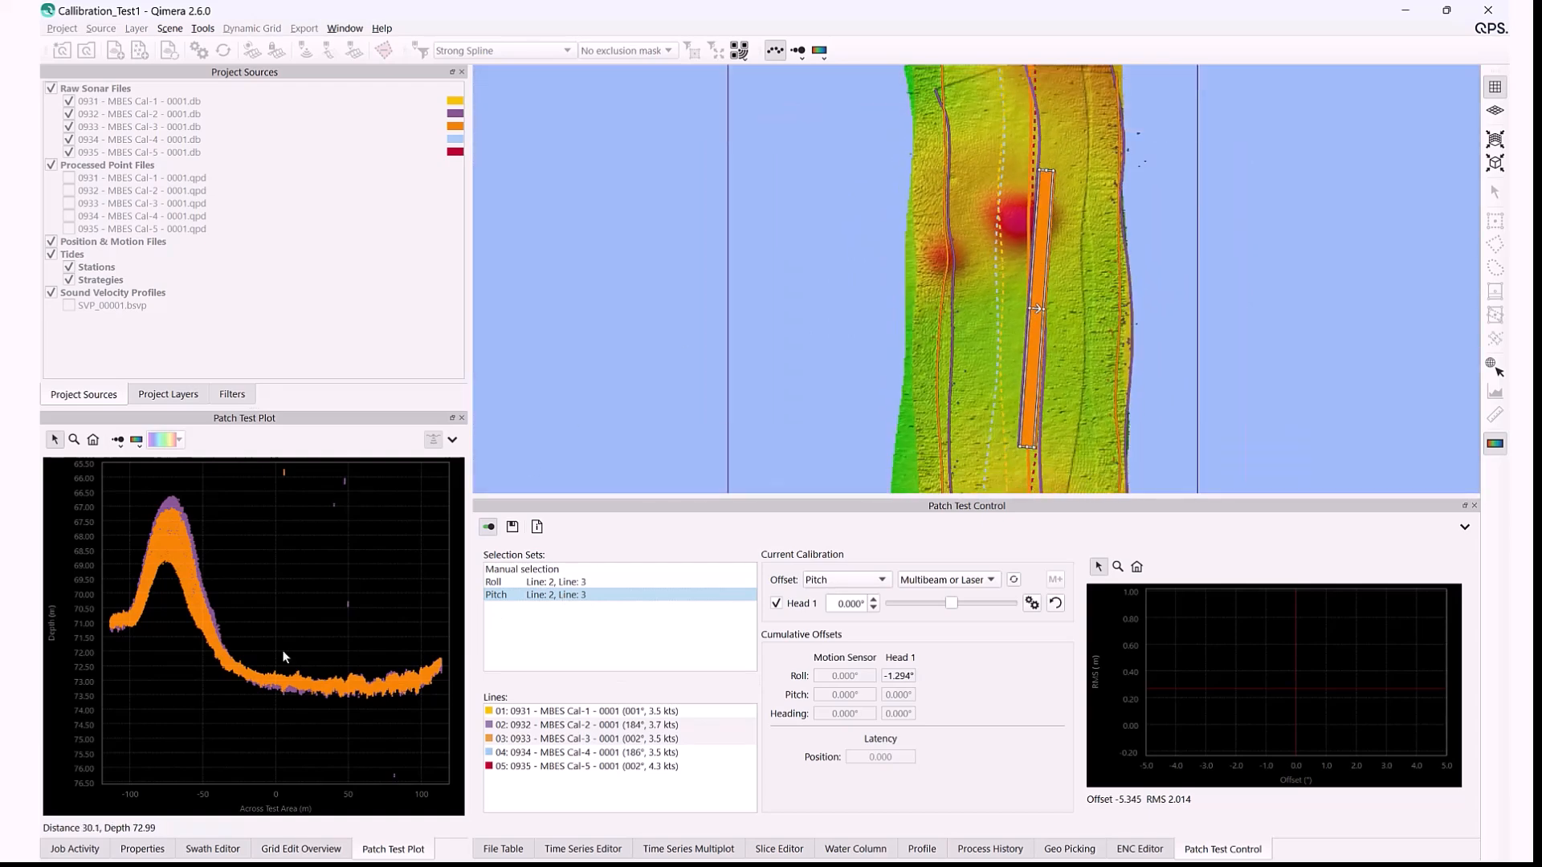
pyautogui.click(1013, 581)
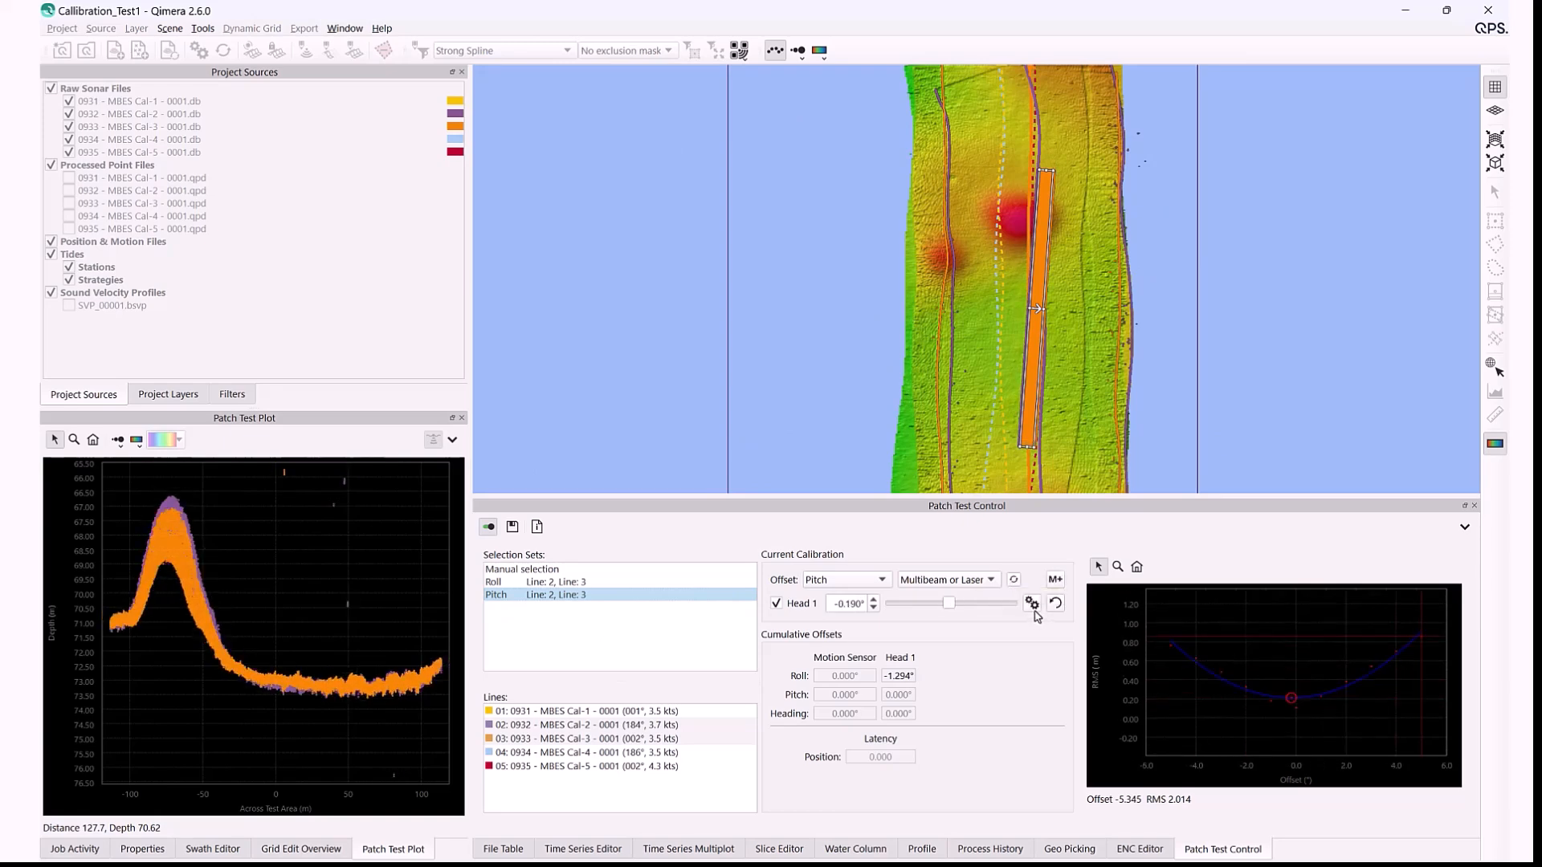
# Set the Head 1 pitch search range to -4.000° to 4.000° and auto-solve the pitch offset.
pyautogui.click(1031, 603)
pyautogui.click(823, 435)
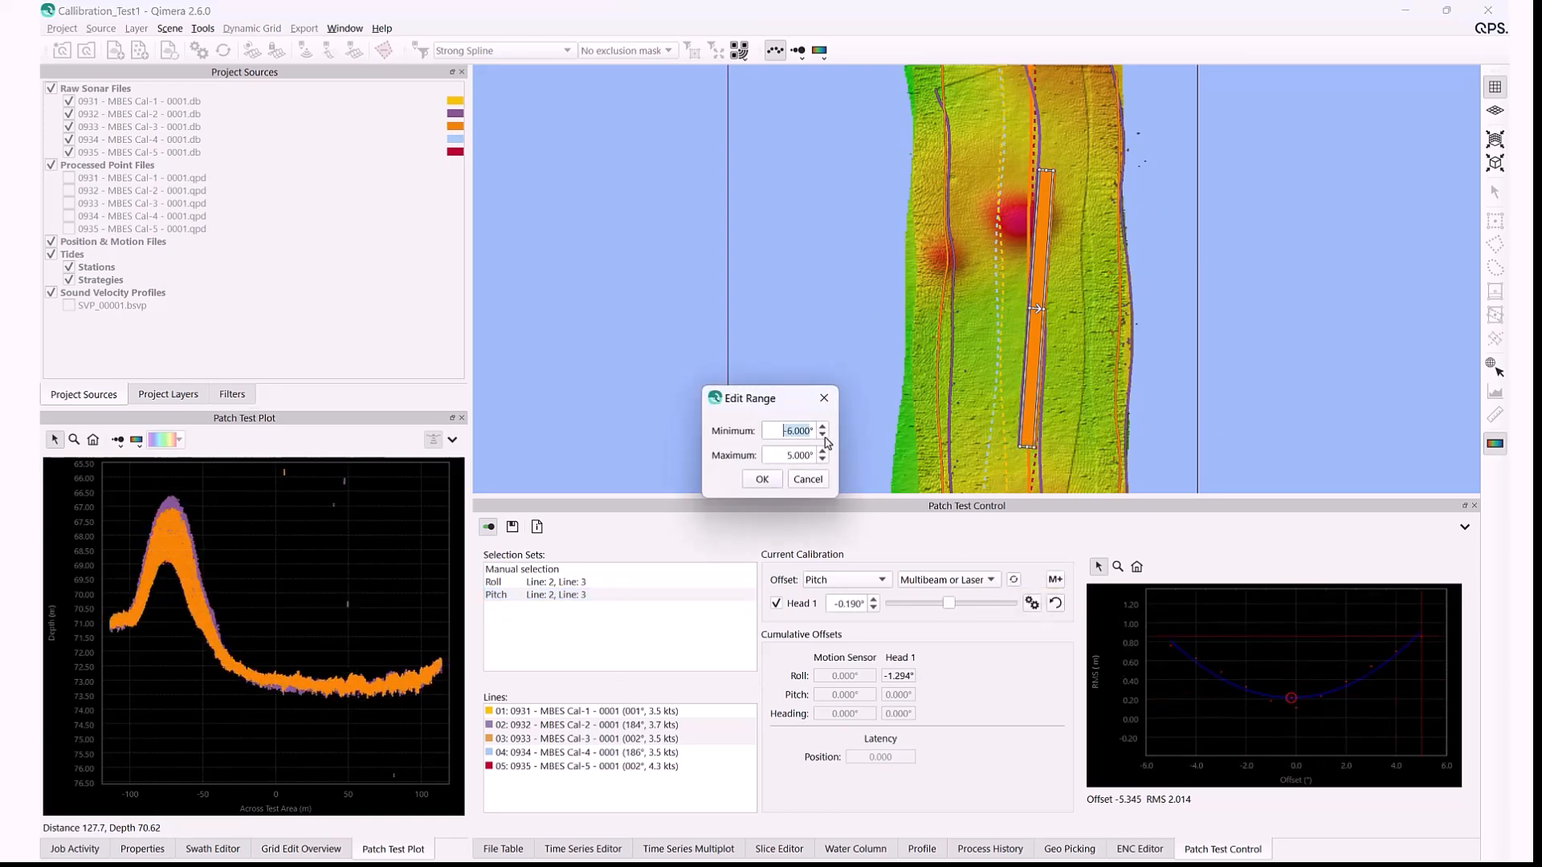
pyautogui.click(822, 426)
pyautogui.click(822, 427)
pyautogui.click(822, 450)
pyautogui.click(822, 460)
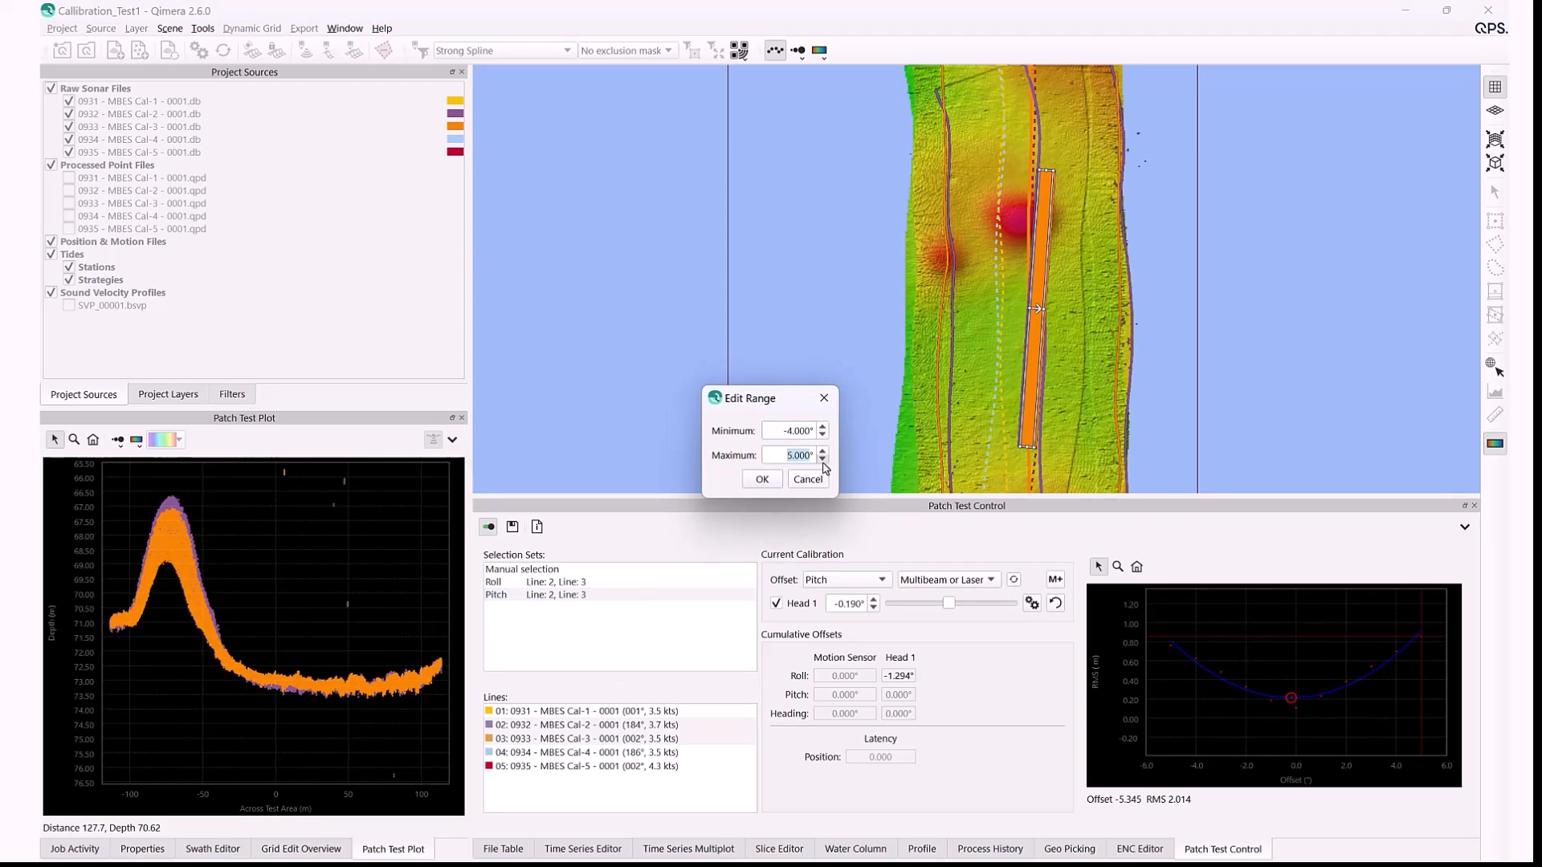
pyautogui.click(776, 480)
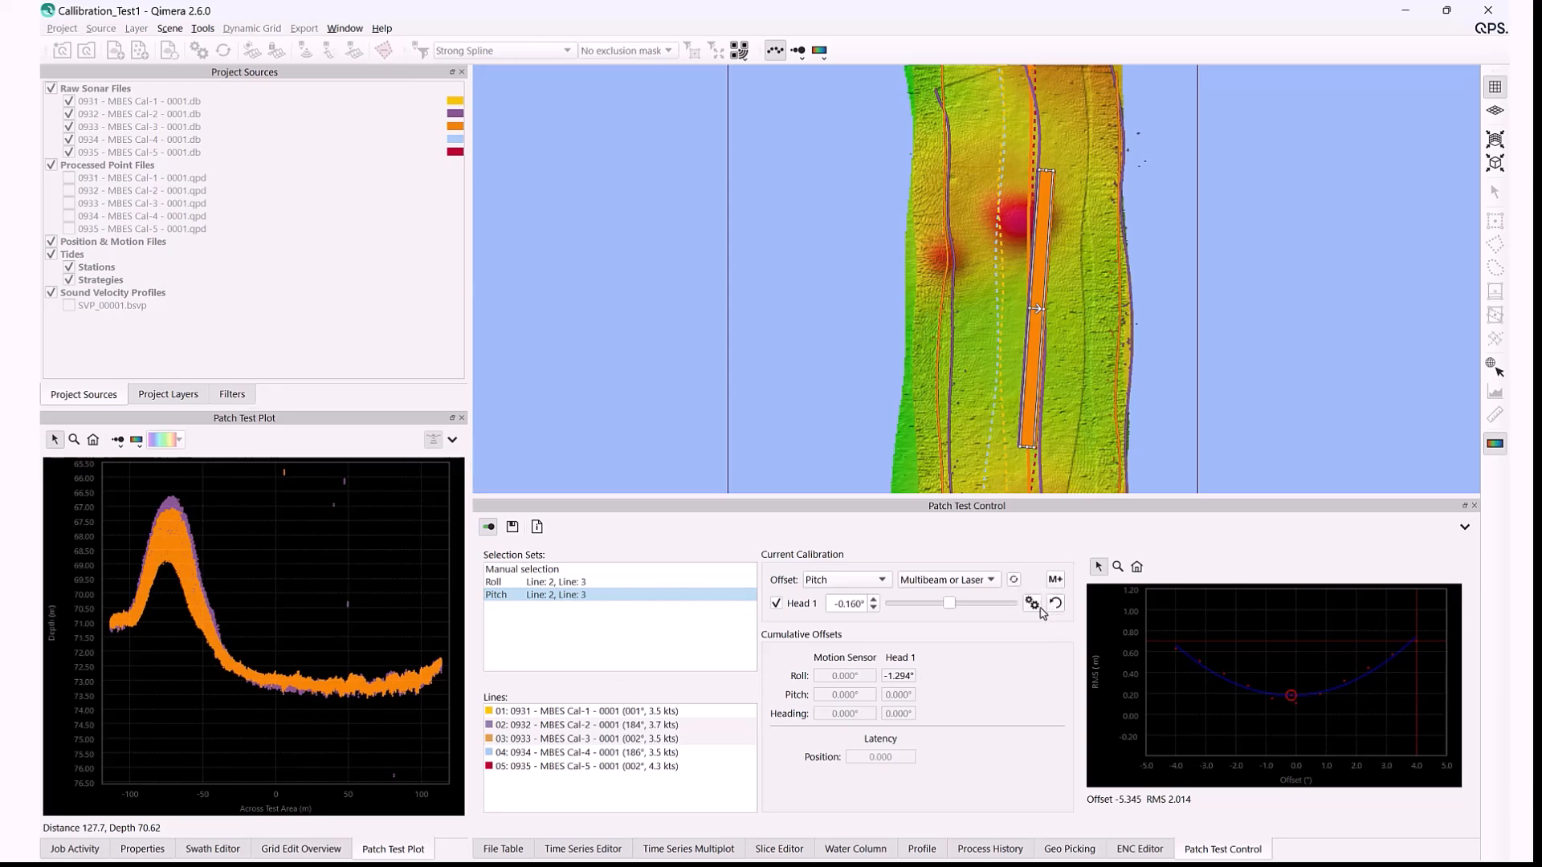
# Narrow the Head 1 pitch search range to -3.000° to 3.000° and auto-solve the pitch offset again.
pyautogui.click(1031, 603)
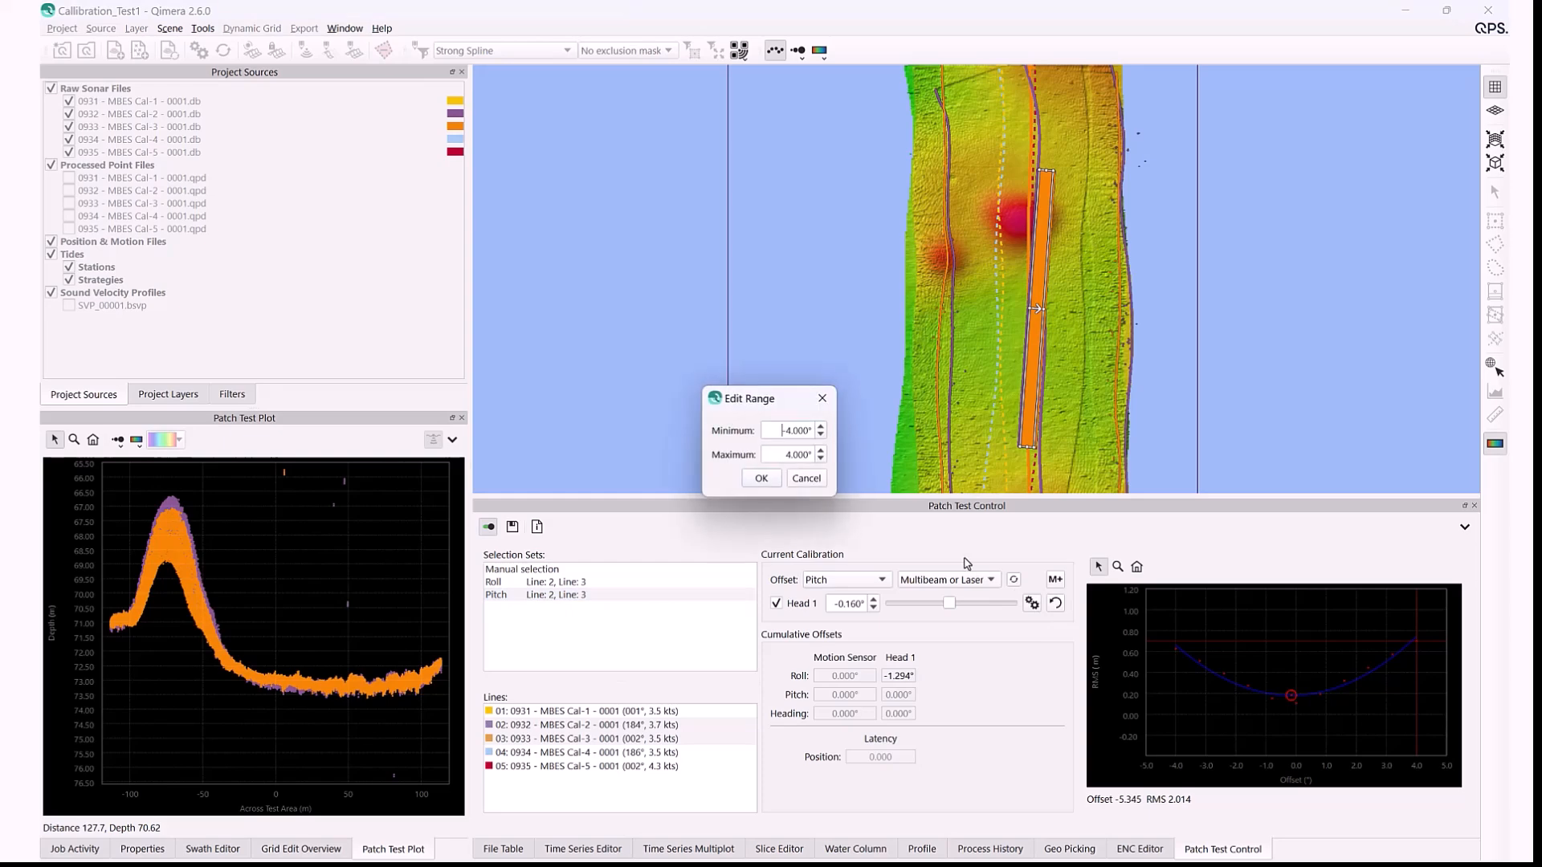
pyautogui.click(821, 435)
pyautogui.click(820, 459)
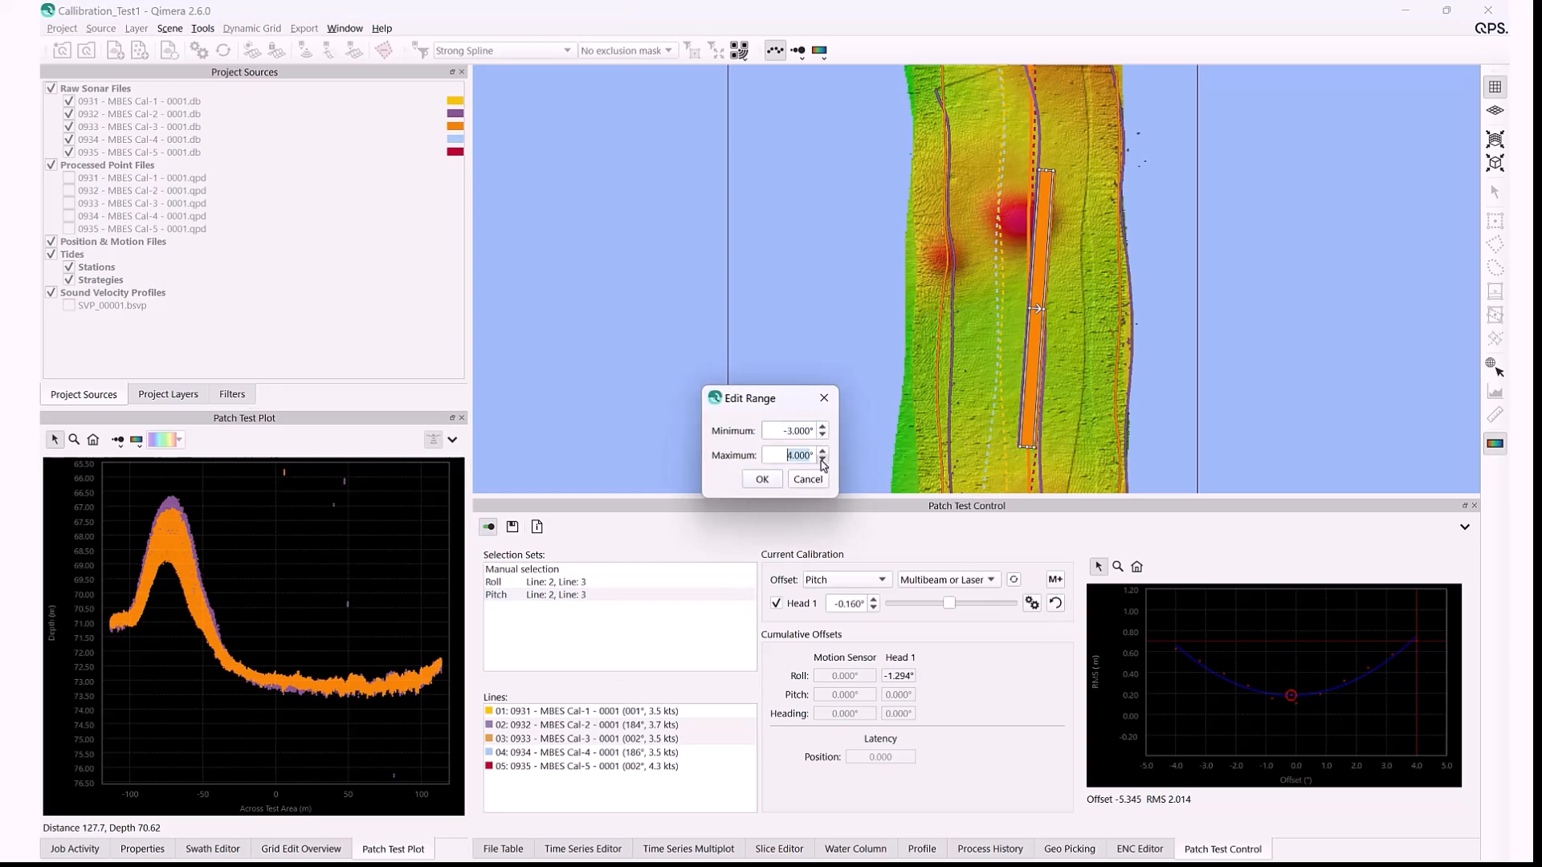
pyautogui.click(752, 485)
pyautogui.click(1013, 579)
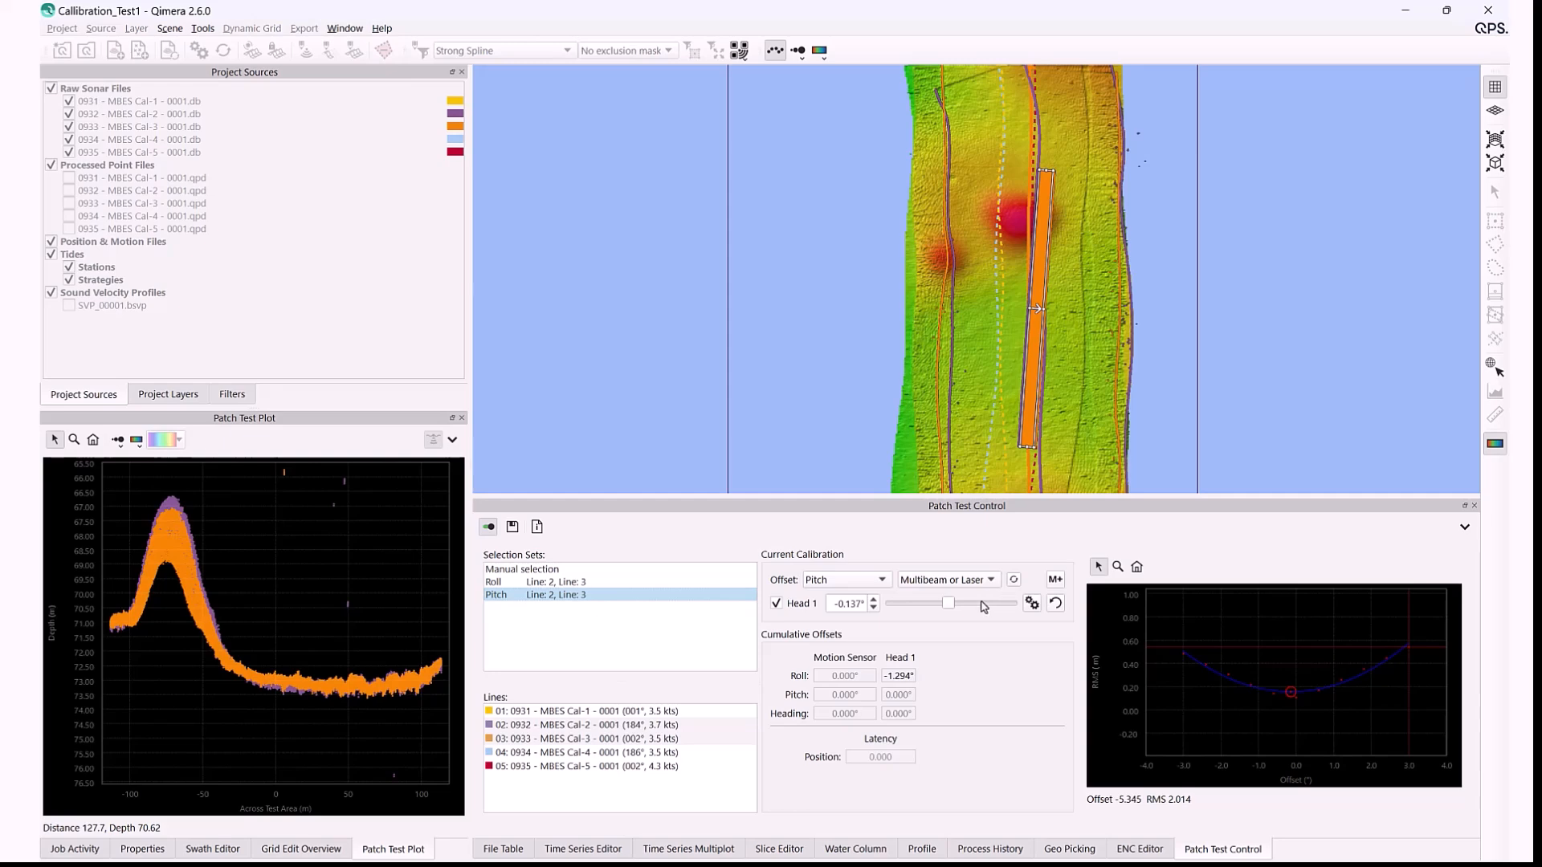
# Manually try Head 1 pitch offsets of -0.500° and -0.150° to compare the alignment of the two lines.
pyautogui.click(946, 602)
pyautogui.moveTo(949, 608); pyautogui.dragTo(940, 608)
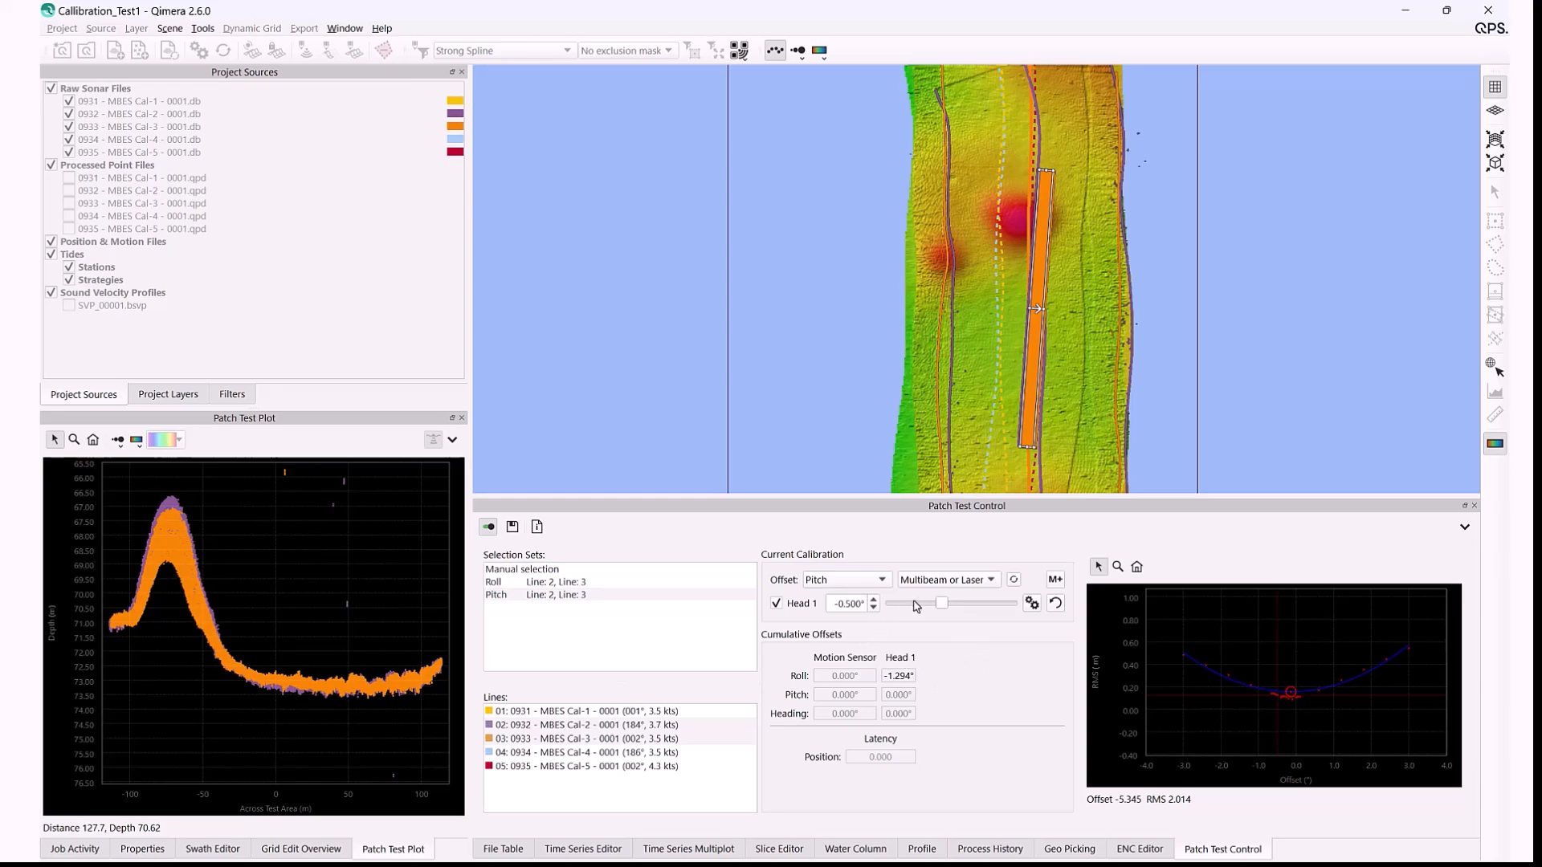
pyautogui.moveTo(945, 606); pyautogui.dragTo(946, 606)
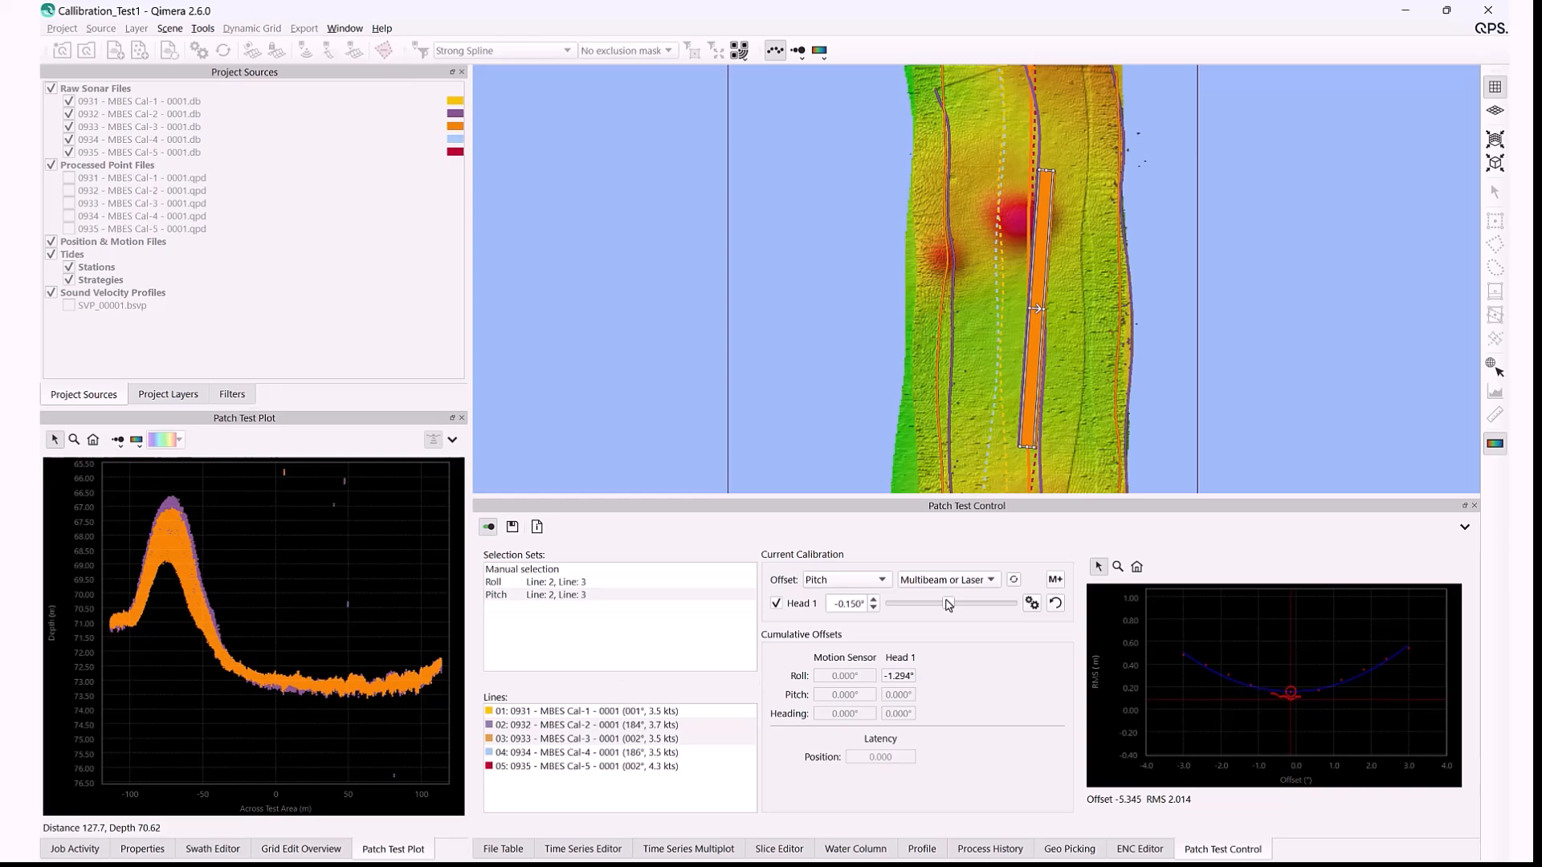
# Widen the Head 1 pitch search range to -6.000° to 6.000° and auto-solve the pitch offset.
pyautogui.click(1032, 604)
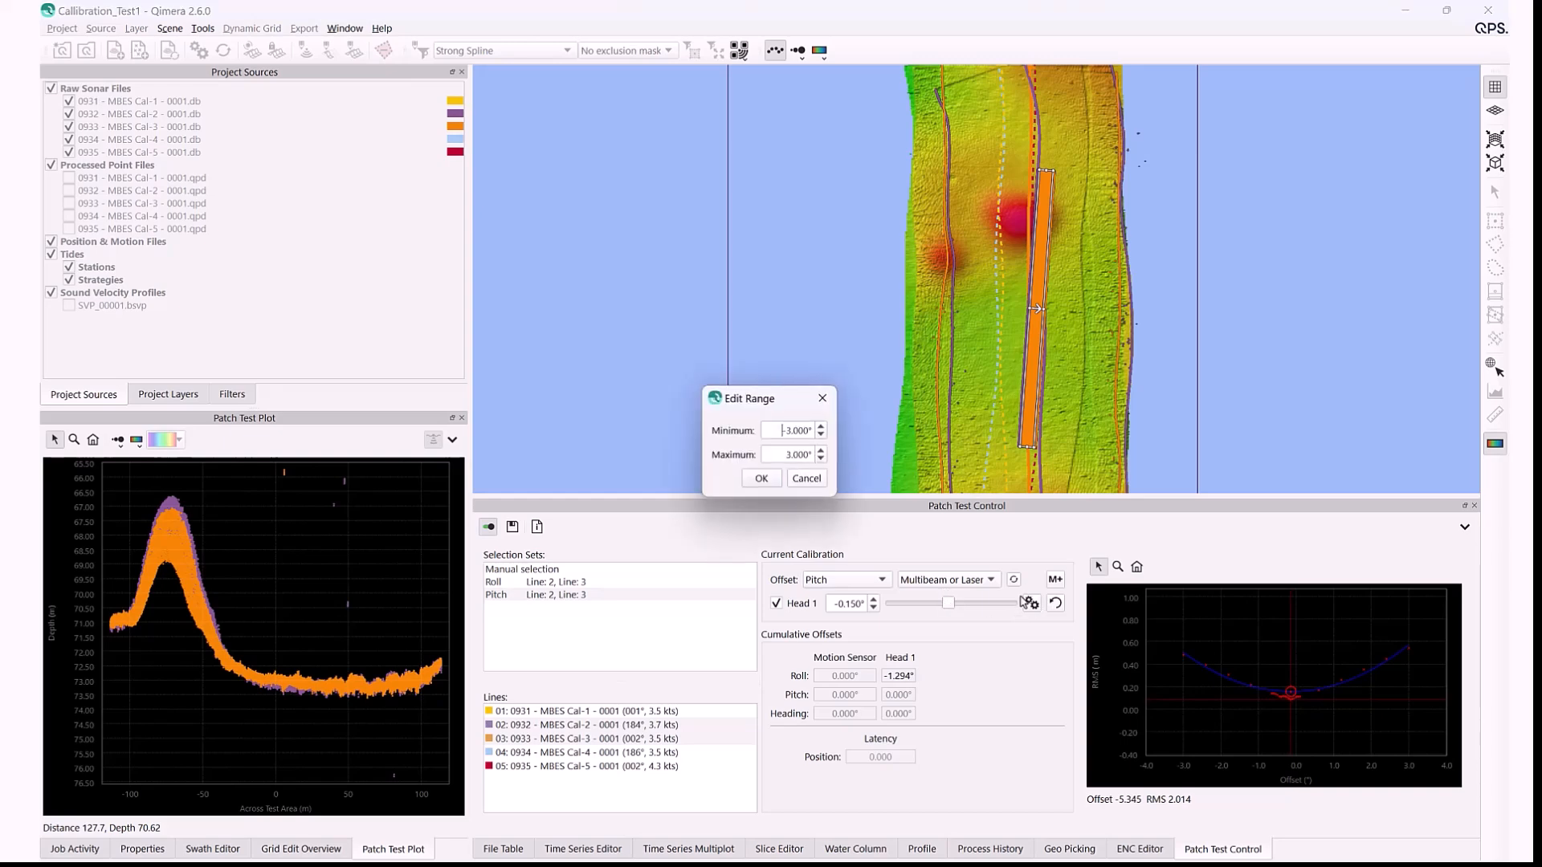
pyautogui.click(822, 426)
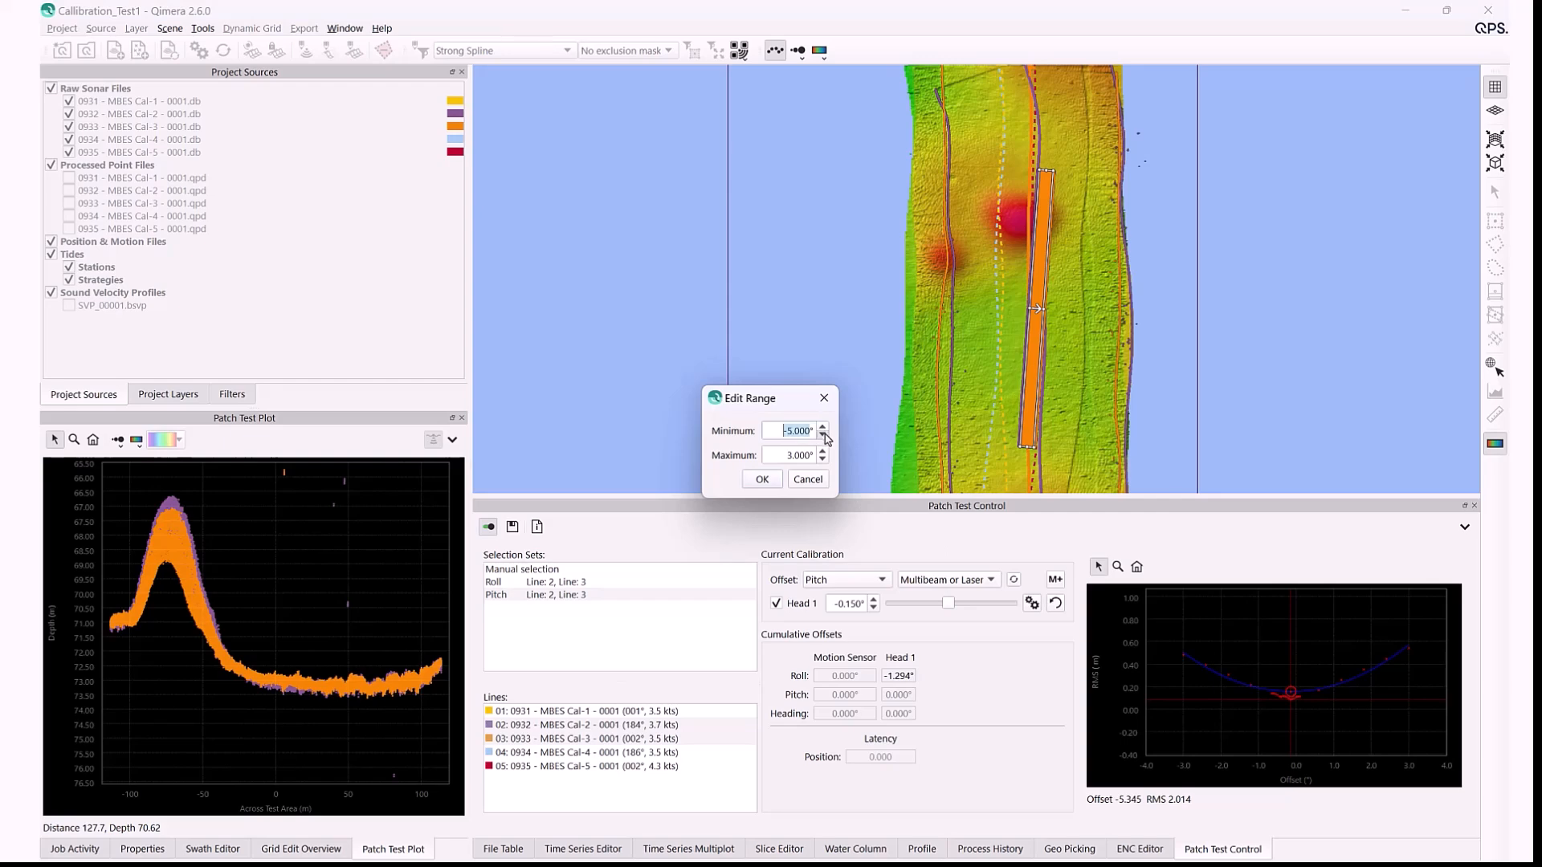
pyautogui.click(822, 451)
pyautogui.click(822, 434)
pyautogui.click(762, 479)
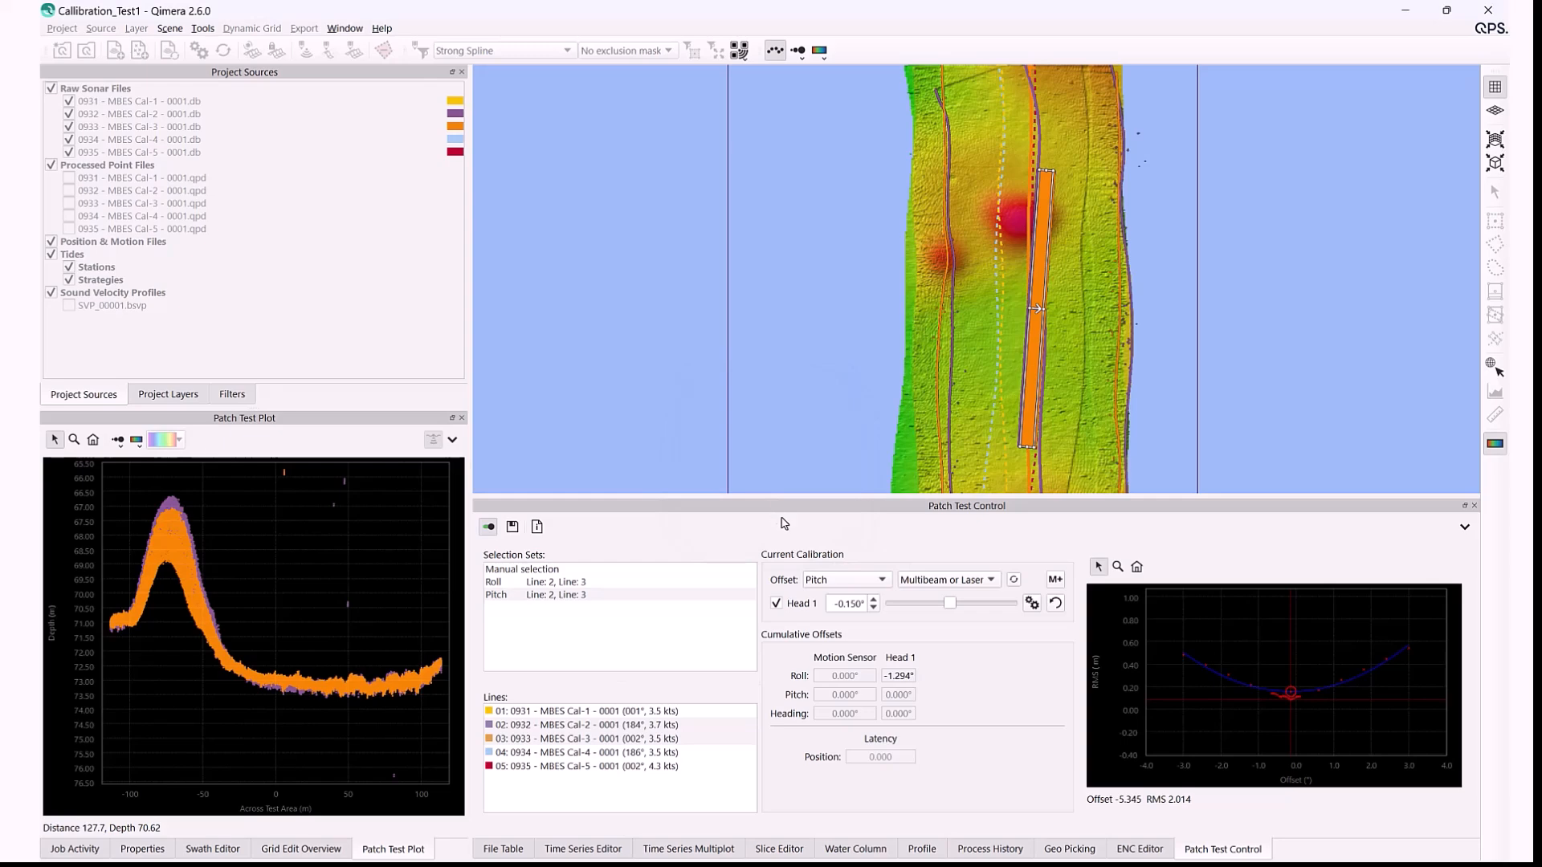
pyautogui.click(1013, 580)
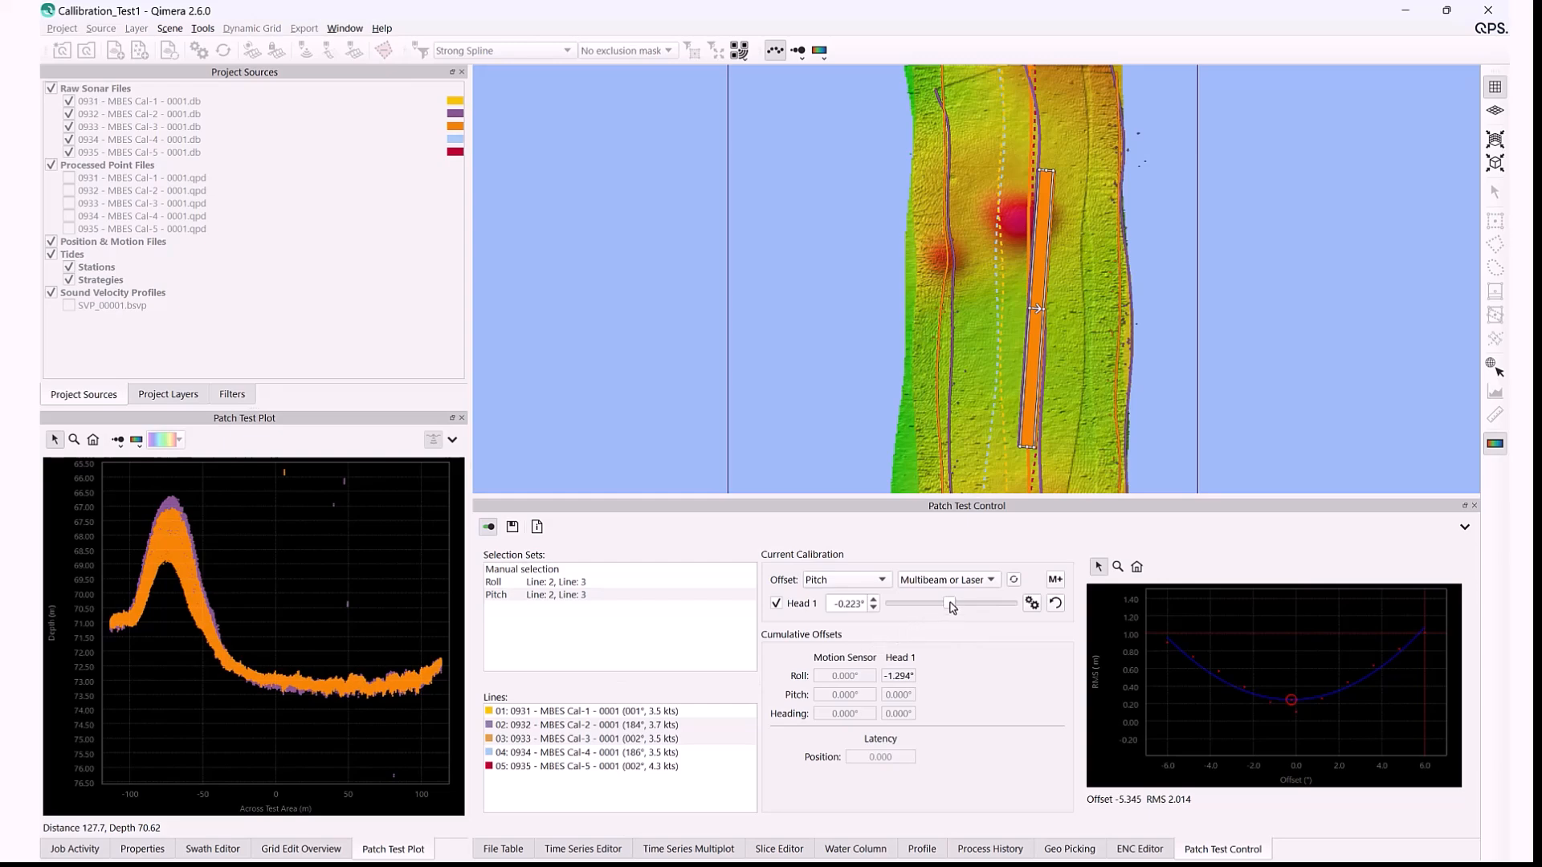
# Fine-tune the Head 1 pitch offset to -0.450° and add this calibration to the cumulative offsets.
pyautogui.moveTo(956, 607); pyautogui.dragTo(951, 605)
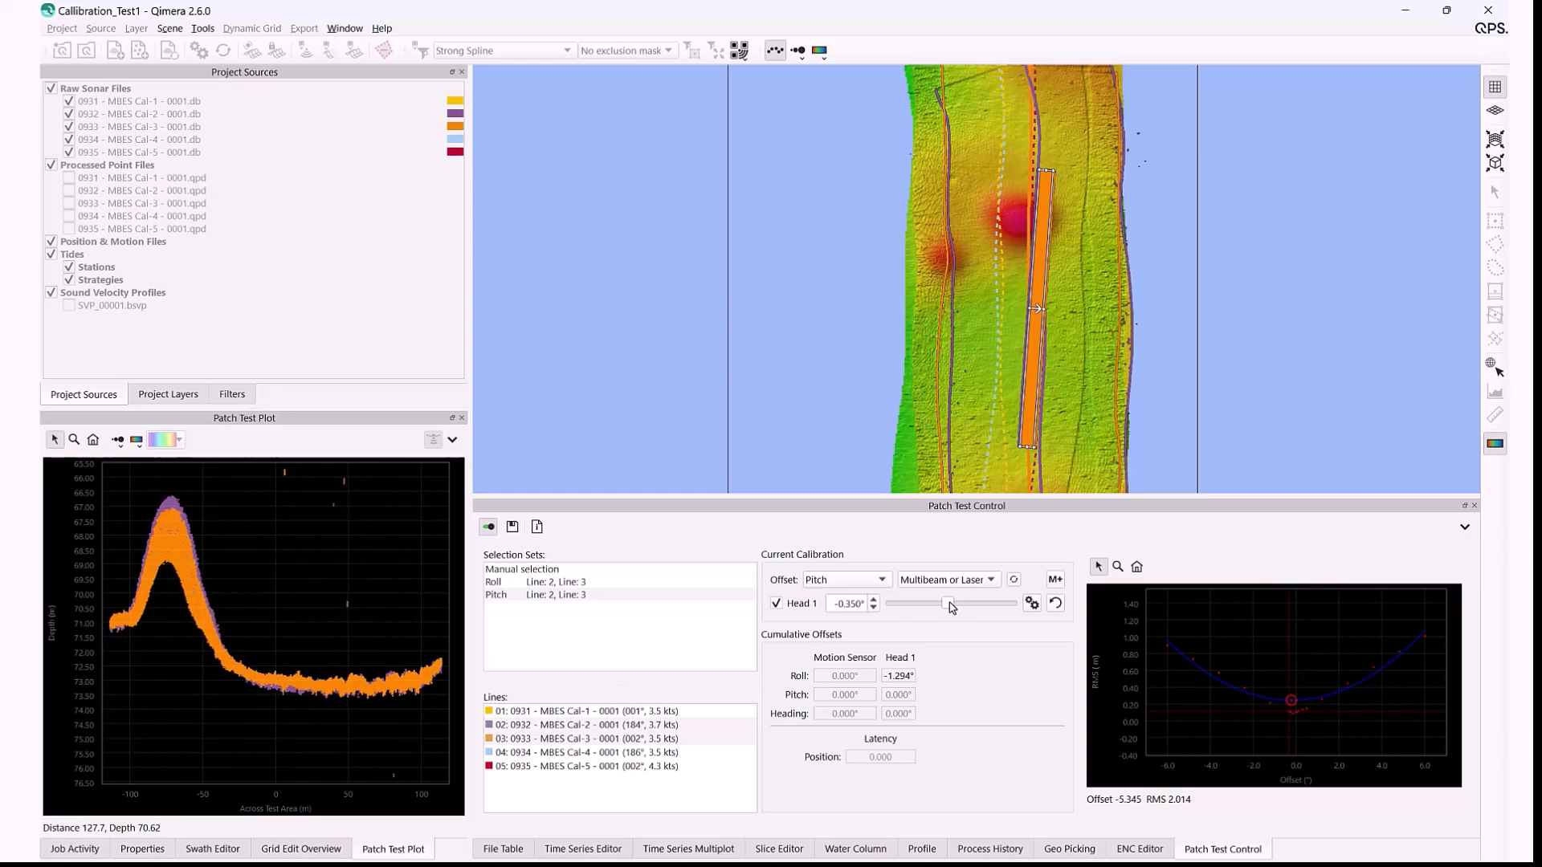
pyautogui.moveTo(945, 604); pyautogui.dragTo(949, 602)
pyautogui.click(1054, 580)
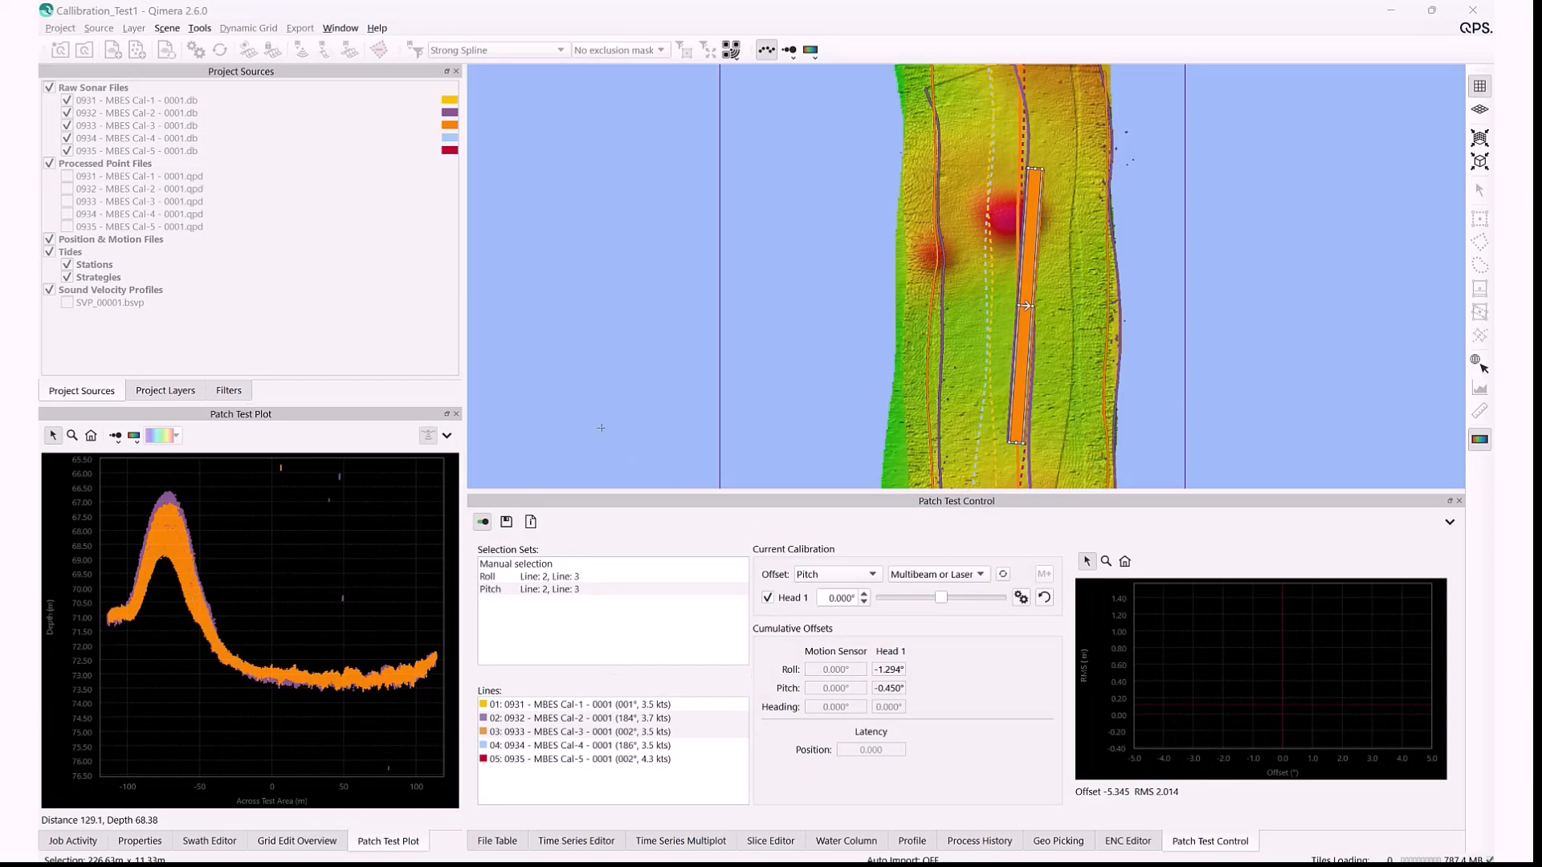
# Switch from the Pitch selection set to a manual selection for the heading calibration and try lines 1 and 4.
pyautogui.click(829, 574)
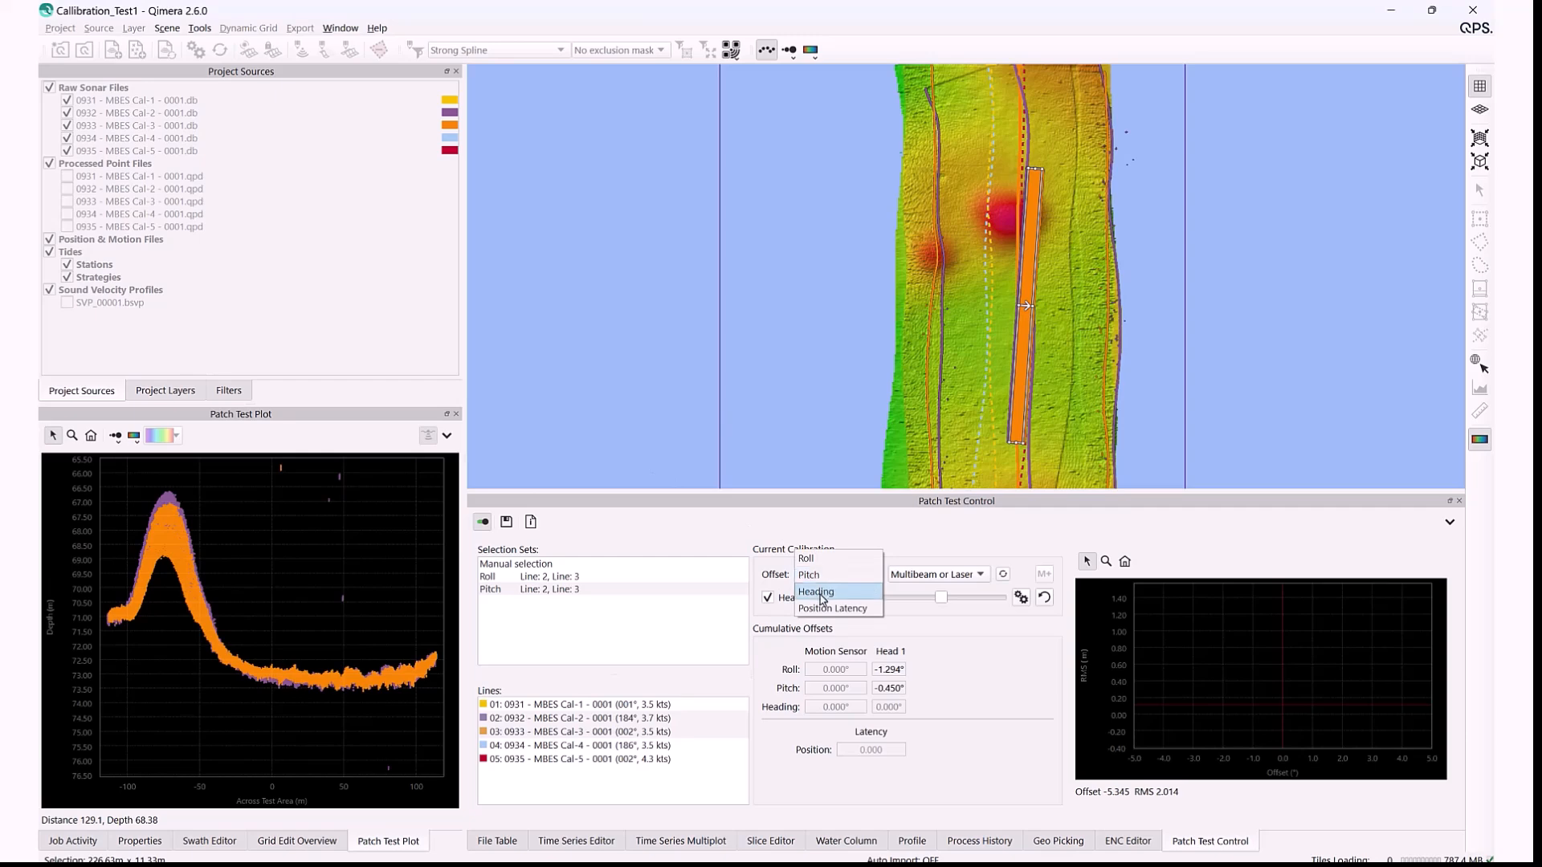
pyautogui.click(822, 594)
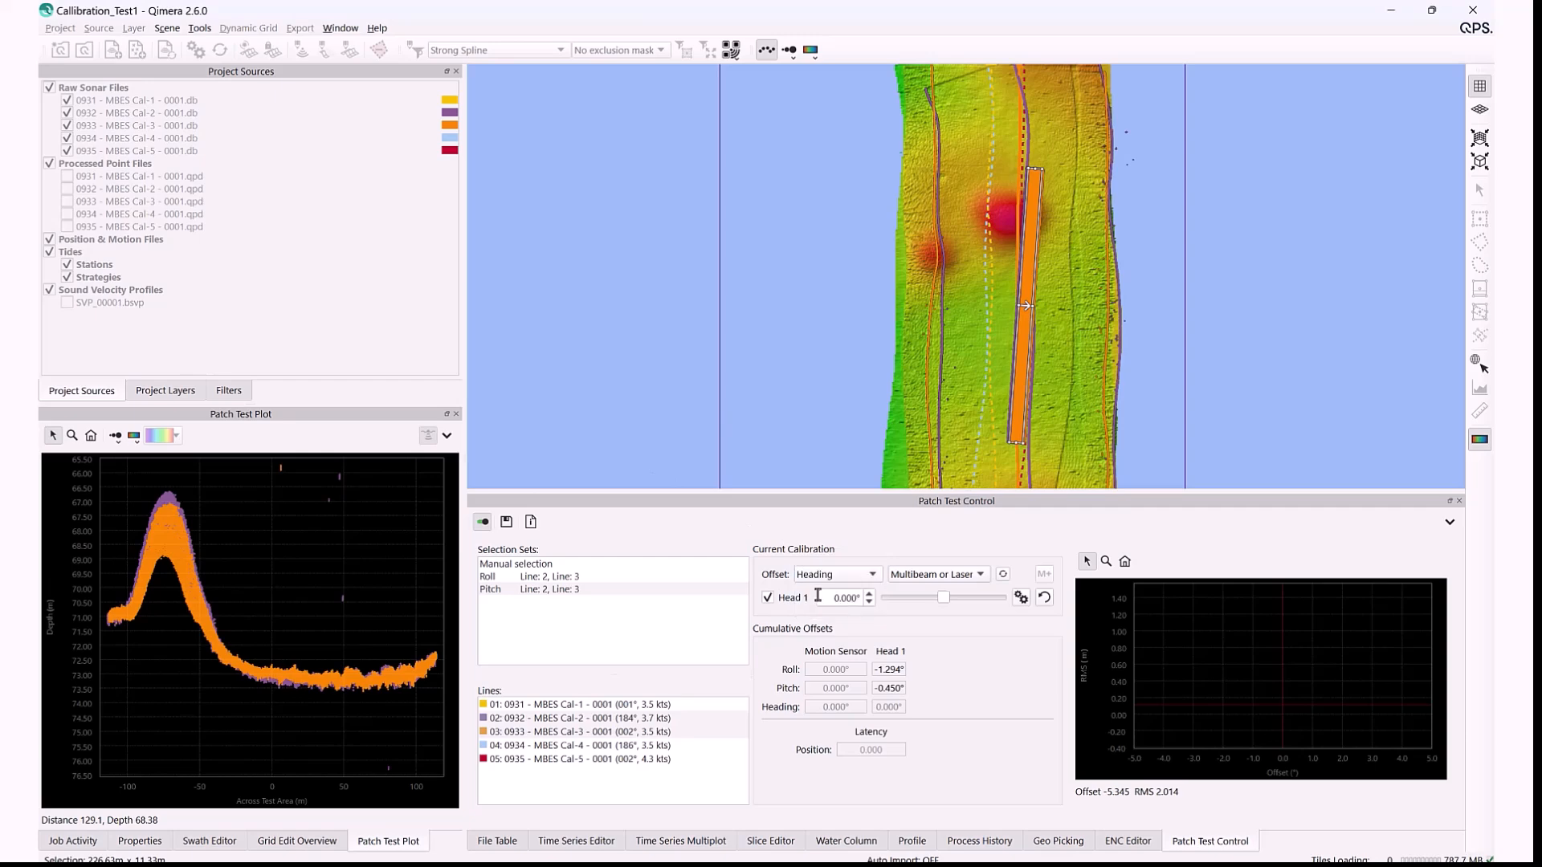
pyautogui.click(538, 564)
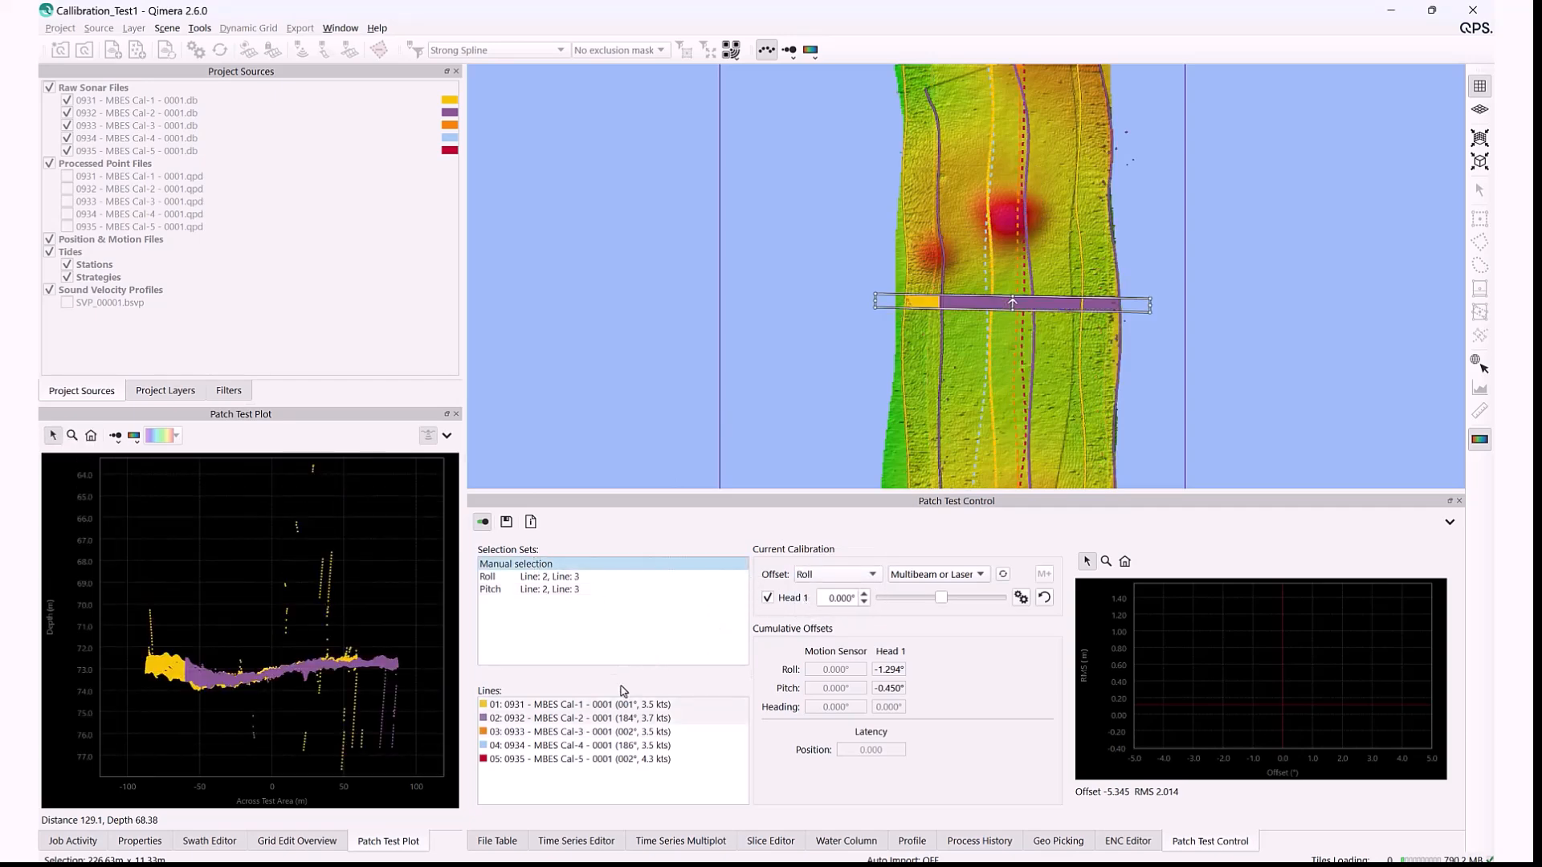
pyautogui.click(592, 717)
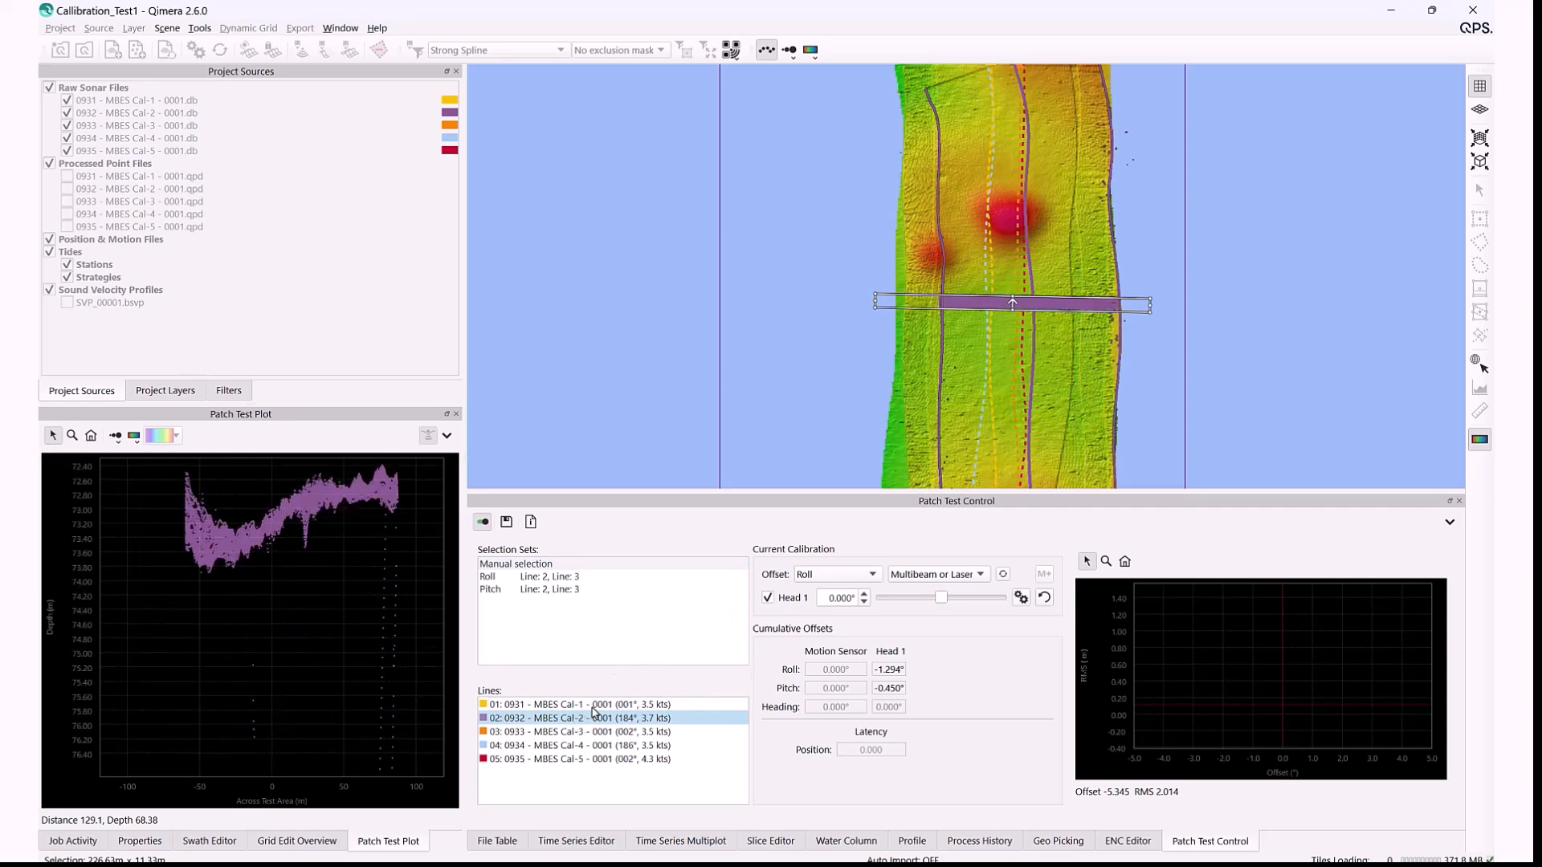
pyautogui.keyDown('ctrl'); pyautogui.click(592, 705); pyautogui.keyUp('ctrl')
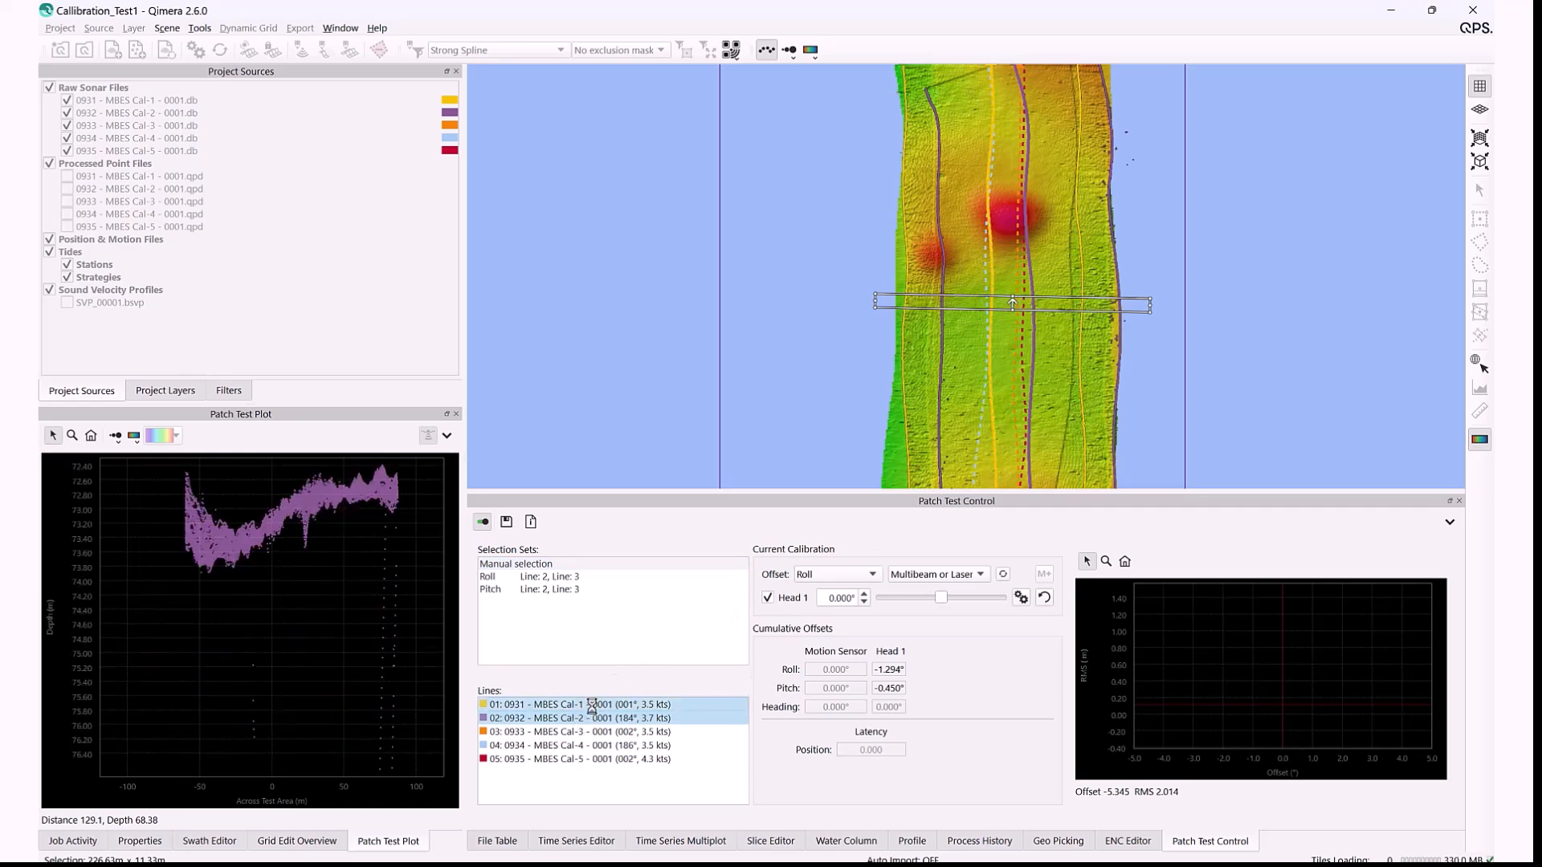
pyautogui.keyDown('ctrl'); pyautogui.click(588, 718); pyautogui.keyUp('ctrl')
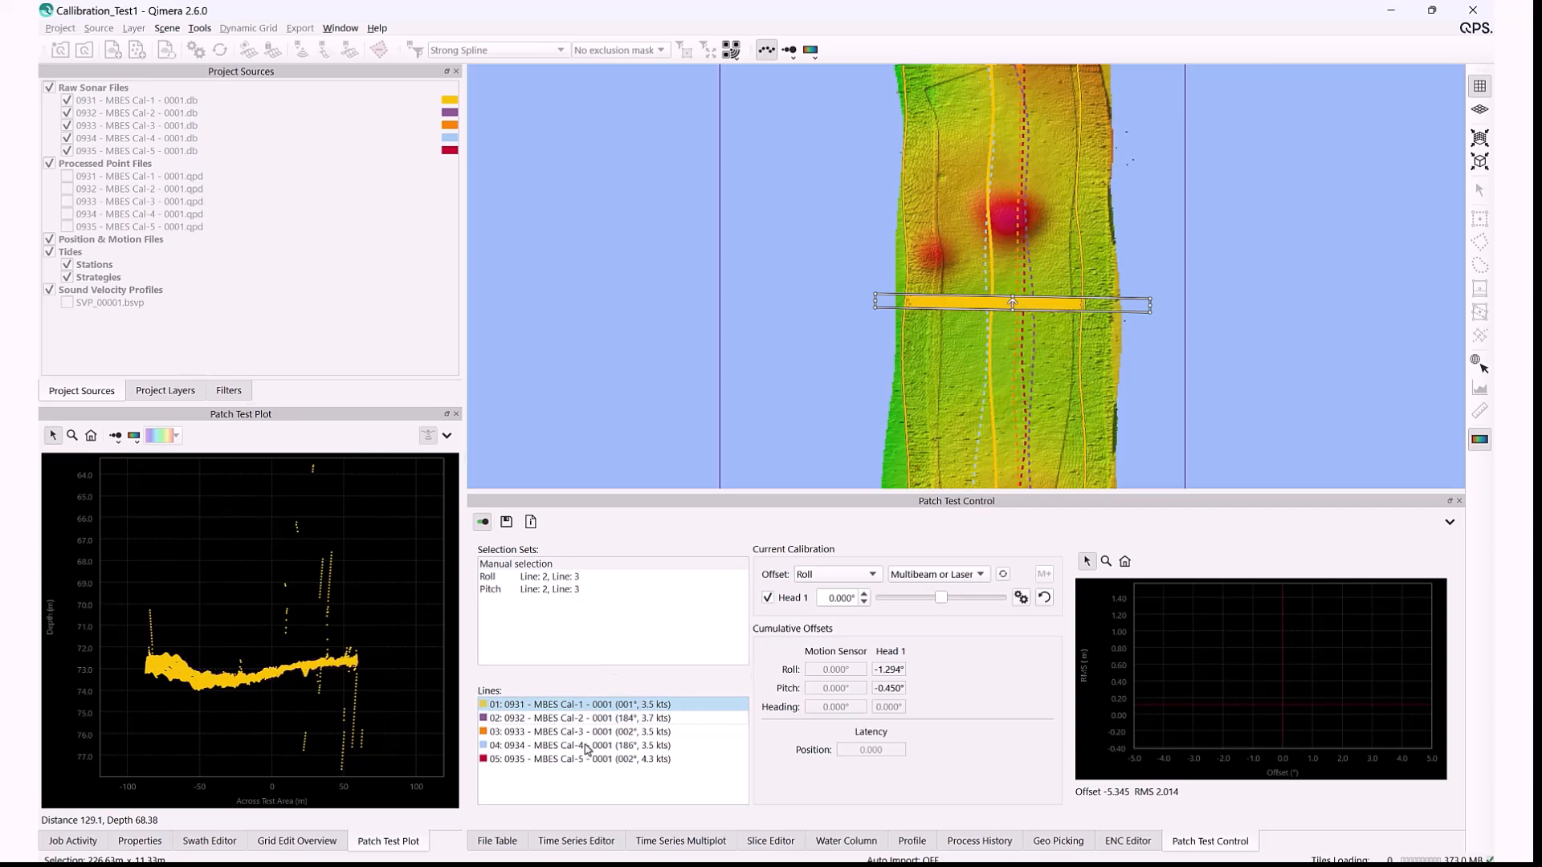
pyautogui.keyDown('ctrl'); pyautogui.click(587, 747); pyautogui.keyUp('ctrl')
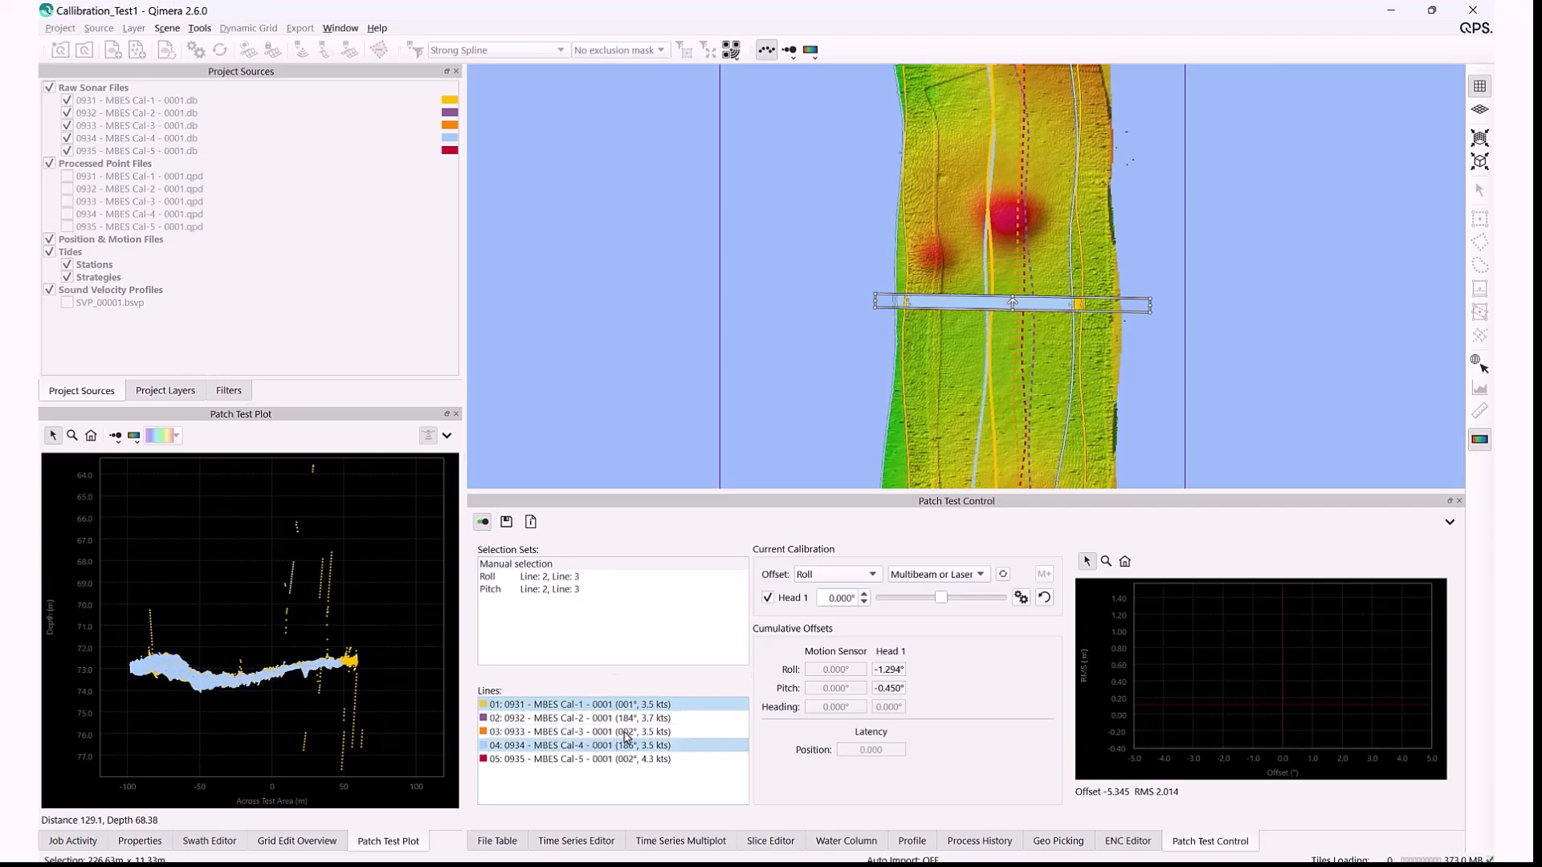
# Change the manual line selection to lines 1 and 3 (0931 - MBES Cal-1 and 0933 - MBES Cal-3).
pyautogui.click(592, 747)
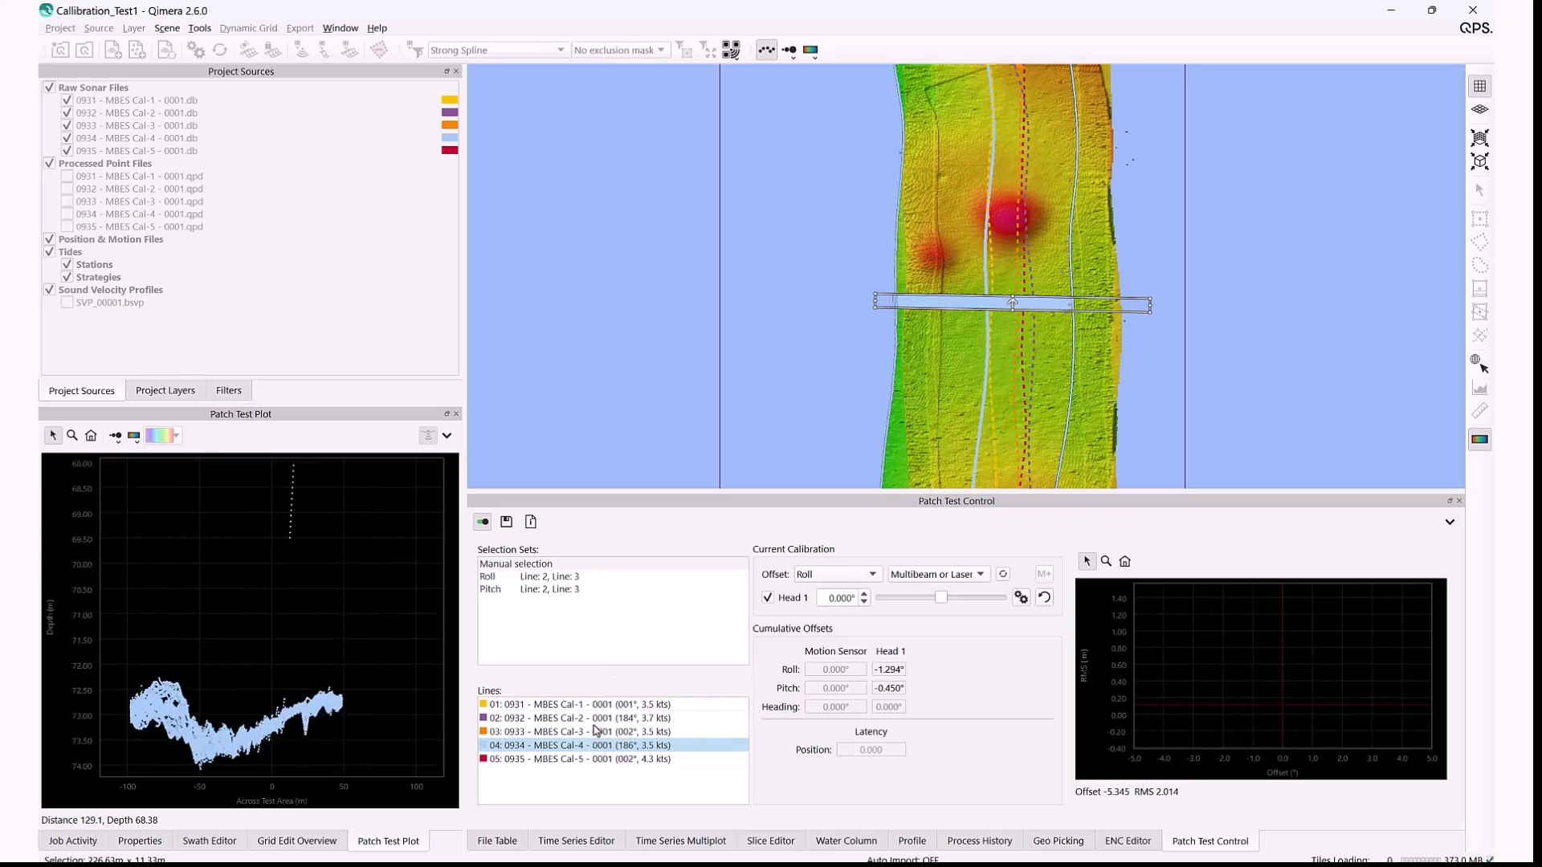
pyautogui.keyDown('ctrl'); pyautogui.click(594, 709); pyautogui.keyUp('ctrl')
pyautogui.keyDown('ctrl'); pyautogui.click(593, 732); pyautogui.keyUp('ctrl')
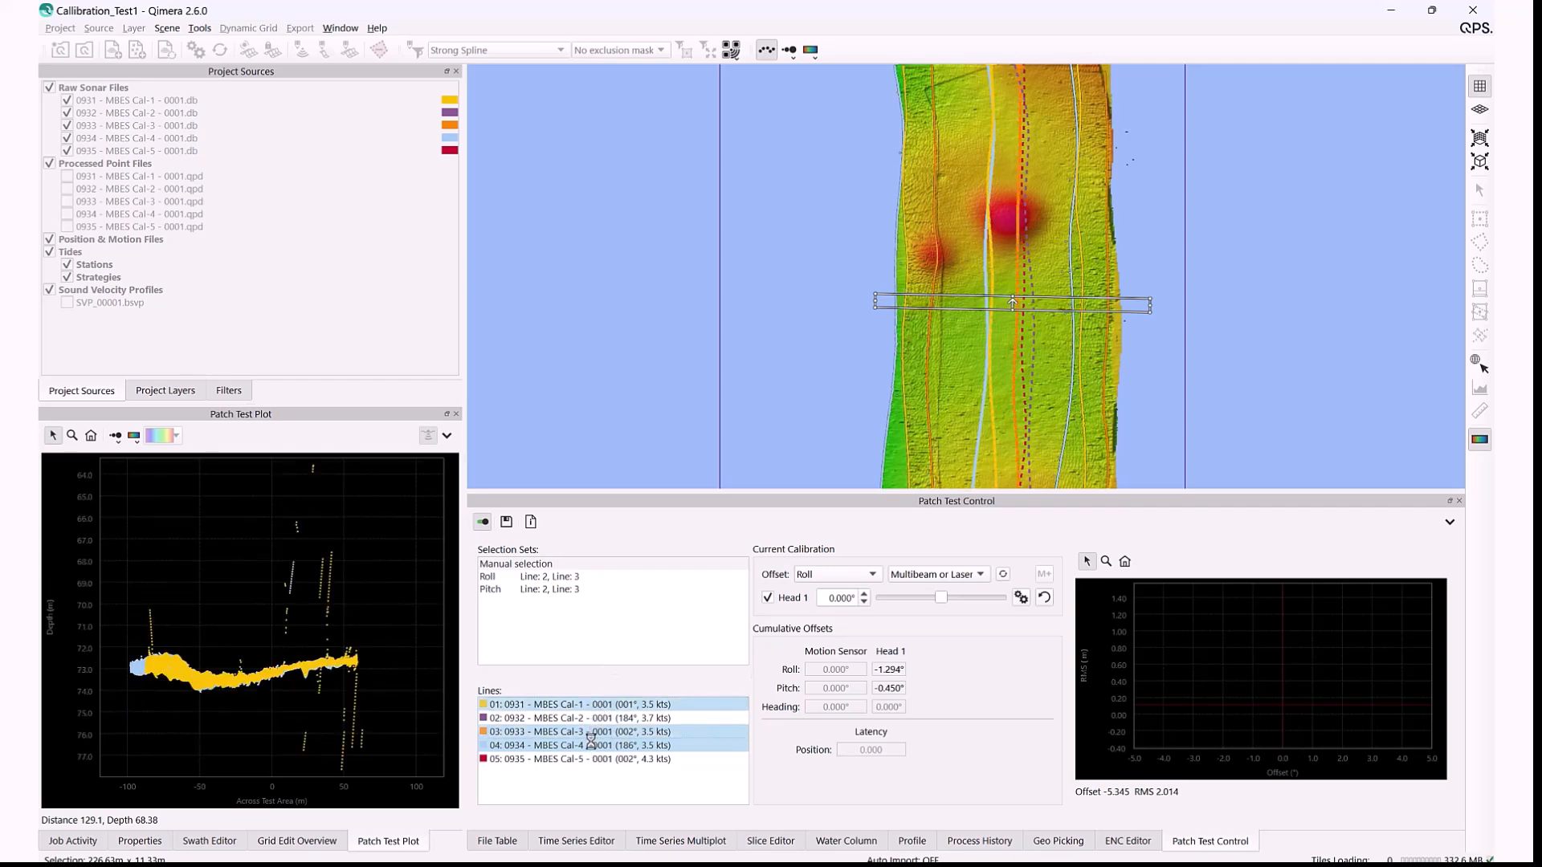
pyautogui.keyDown('ctrl'); pyautogui.click(589, 746); pyautogui.keyUp('ctrl')
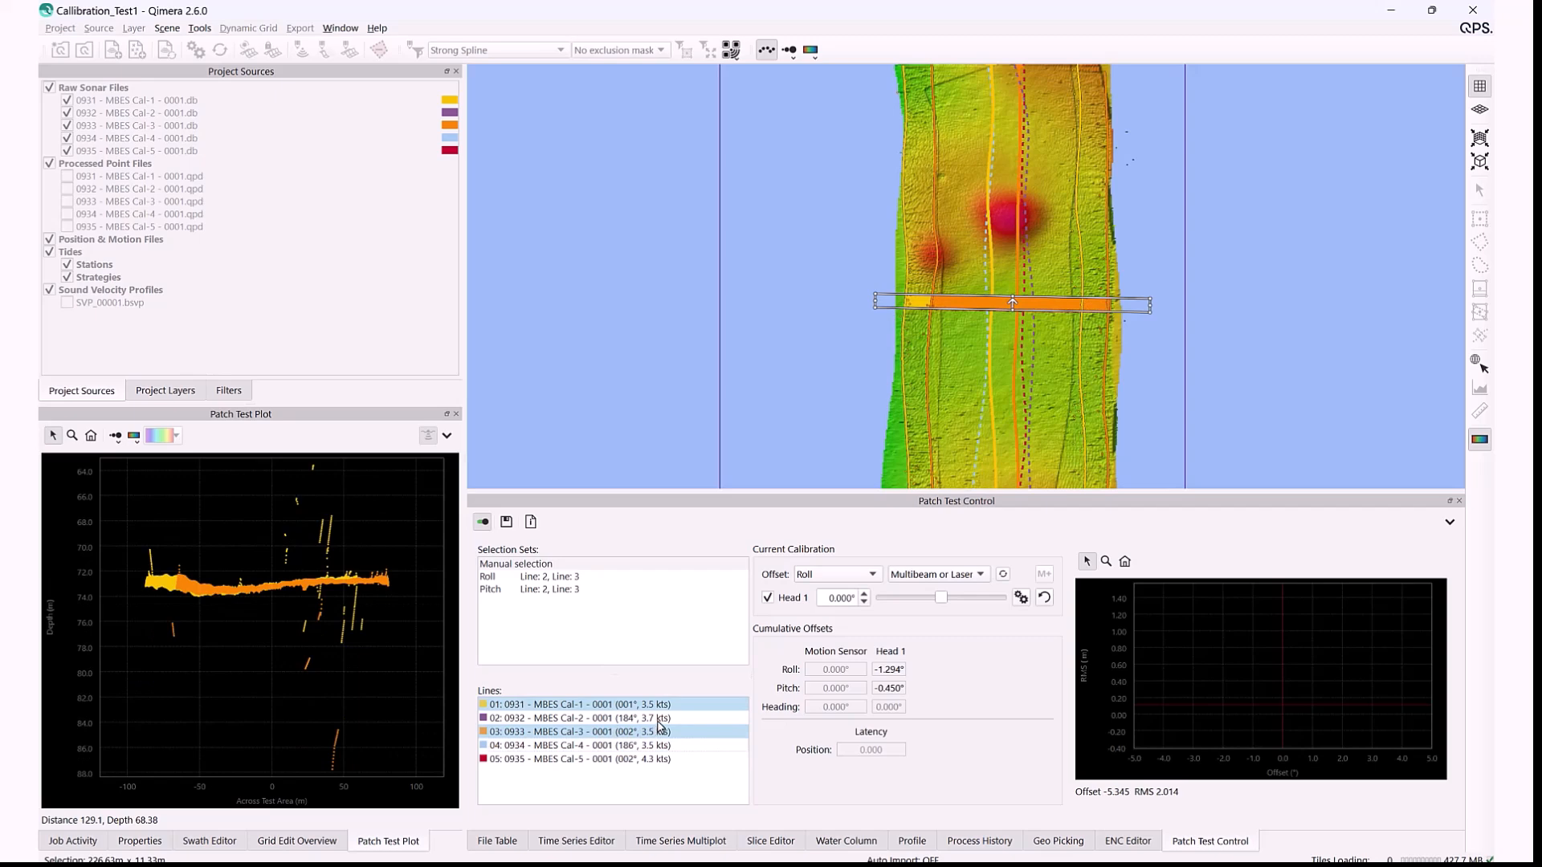
pyautogui.keyDown('ctrl'); pyautogui.click(600, 717); pyautogui.keyUp('ctrl')
pyautogui.keyDown('ctrl'); pyautogui.click(598, 705); pyautogui.keyUp('ctrl')
pyautogui.keyDown('ctrl'); pyautogui.click(587, 731); pyautogui.keyUp('ctrl')
pyautogui.keyDown('ctrl'); pyautogui.click(600, 745); pyautogui.keyUp('ctrl')
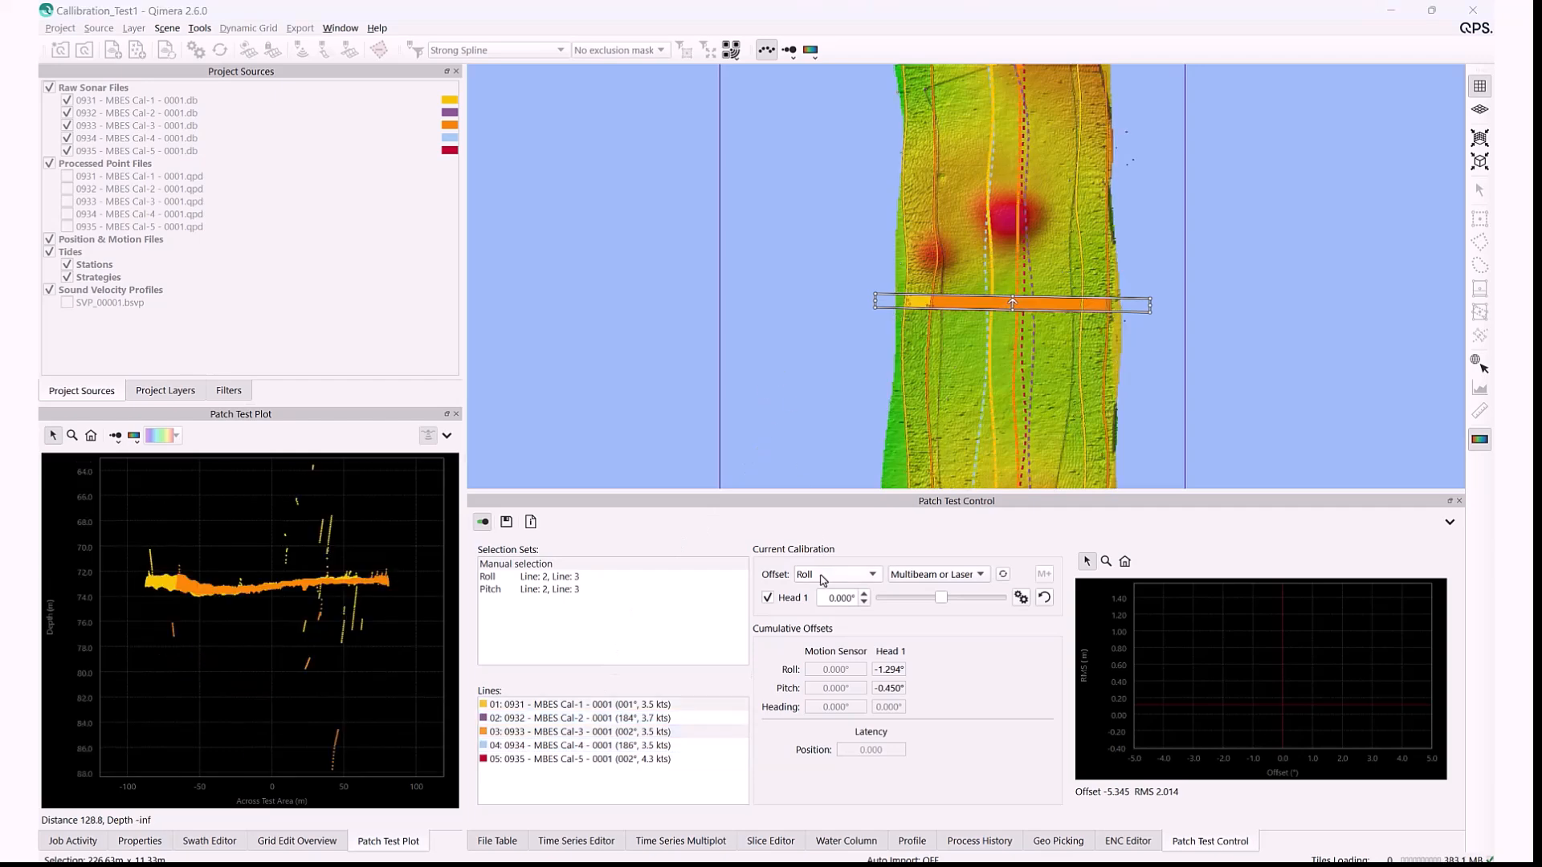
# Set the current calibration offset to Heading for the selected lines, keeping the multibeam or laser as the calibrated sensor.
pyautogui.click(823, 580)
pyautogui.click(819, 609)
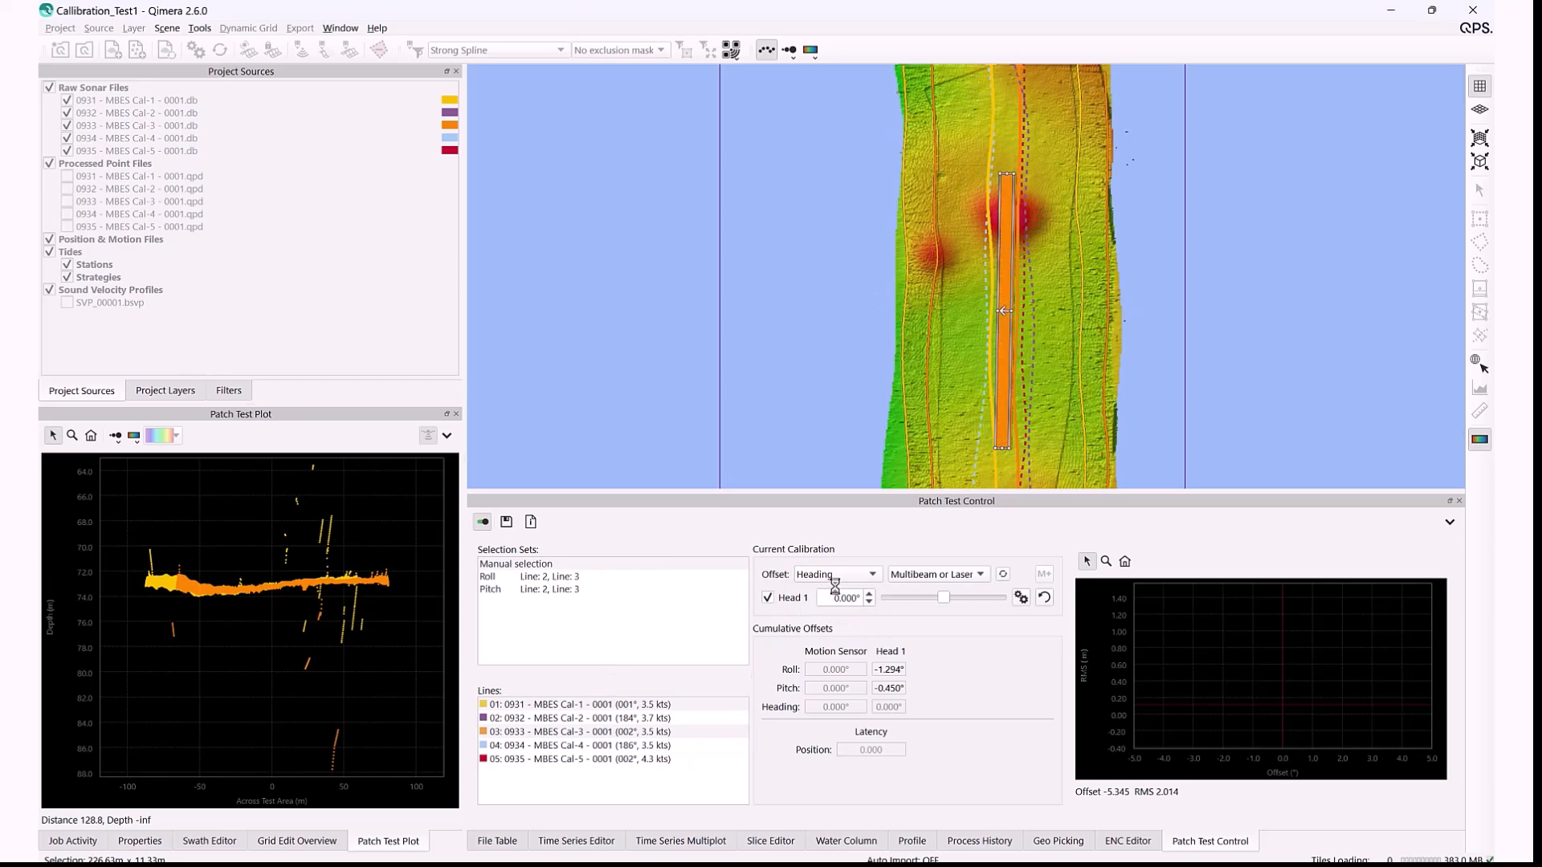
pyautogui.click(920, 575)
pyautogui.click(919, 575)
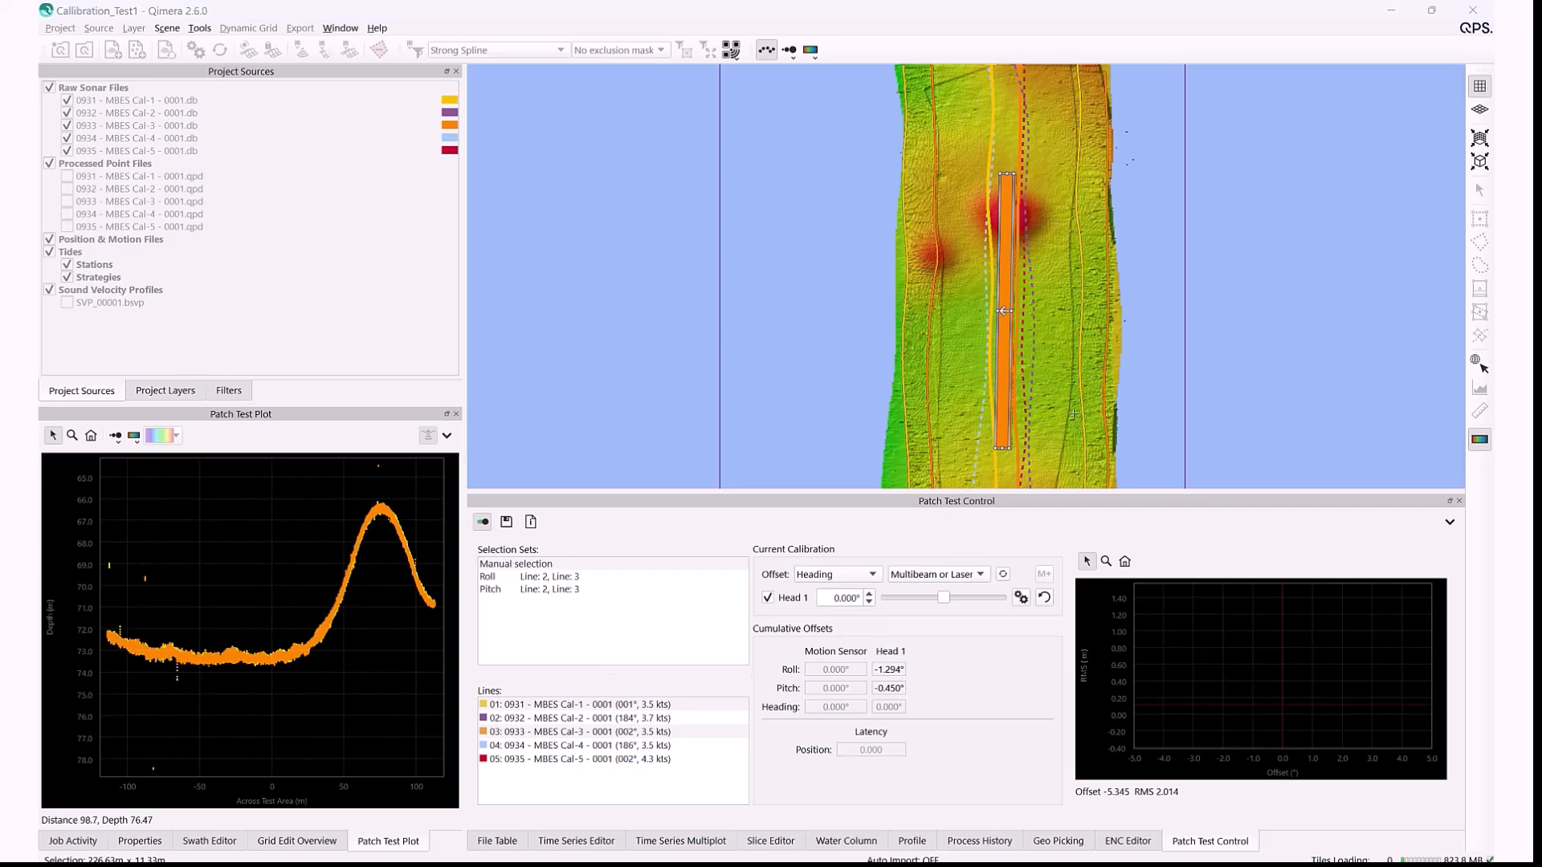
# Auto-solve the Head 1 heading offset for lines 1 and 3, try +1.000° manually, and auto-solve it again.
pyautogui.scroll(-2, 1004, 310)
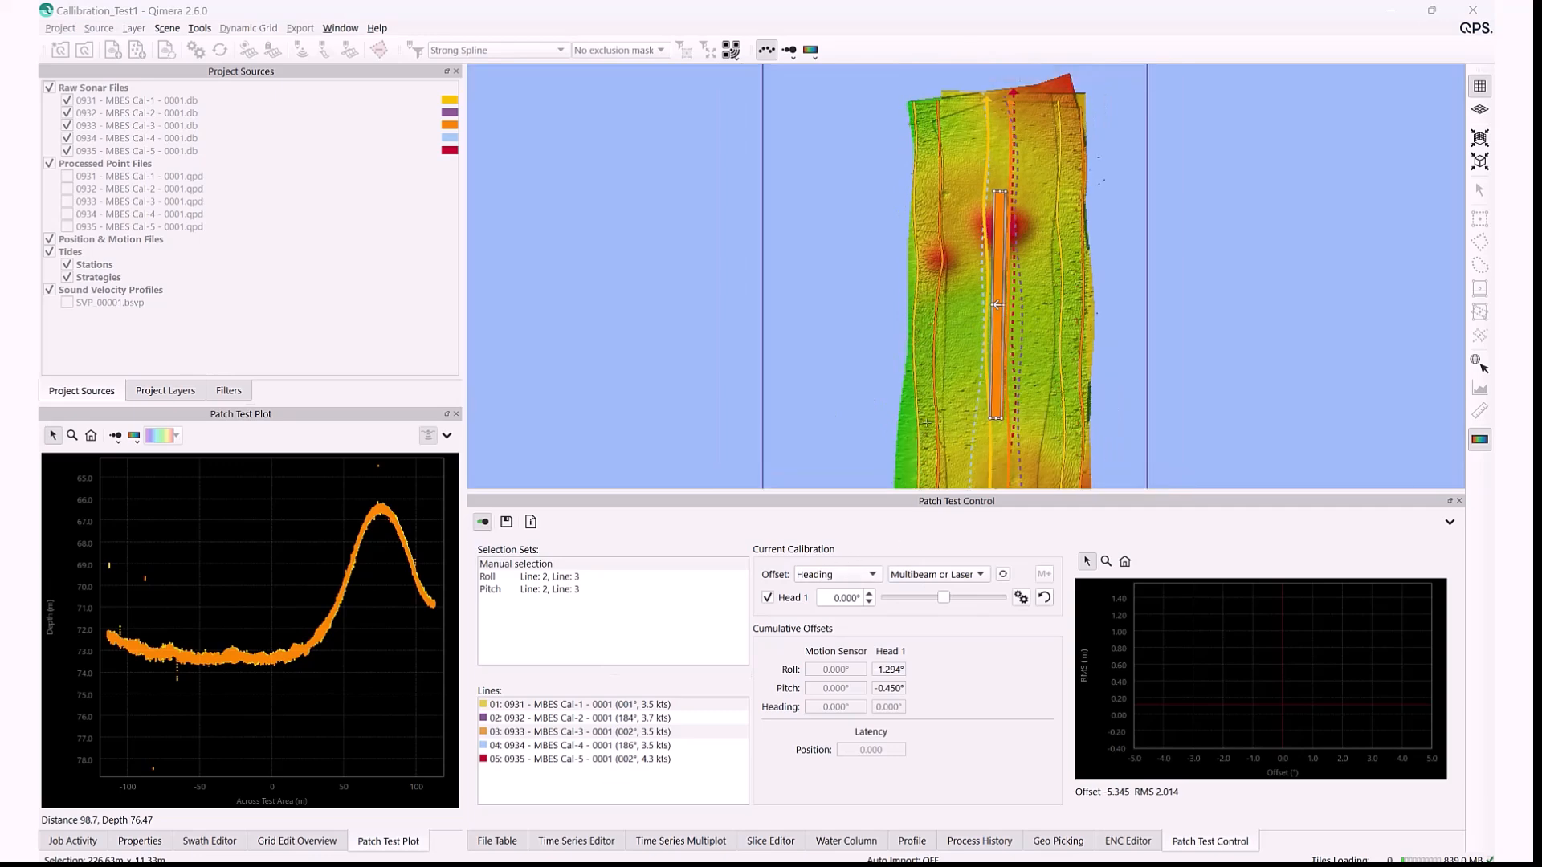
pyautogui.moveTo(1132, 367); pyautogui.dragTo(949, 284, button='middle')
pyautogui.moveTo(795, 205); pyautogui.dragTo(846, 225, button='middle')
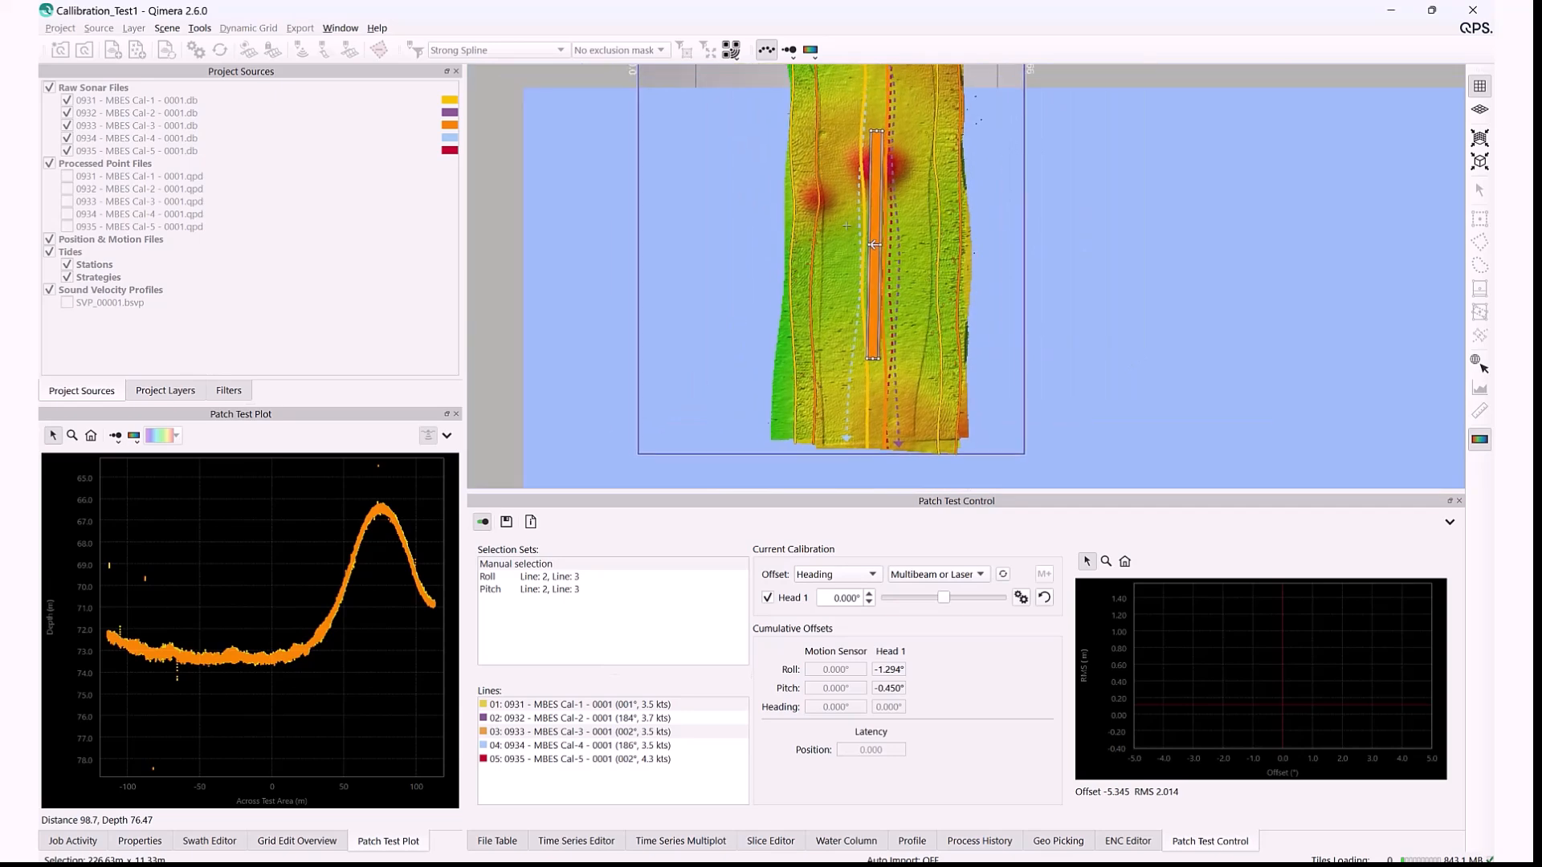
pyautogui.scroll(2, 846, 226)
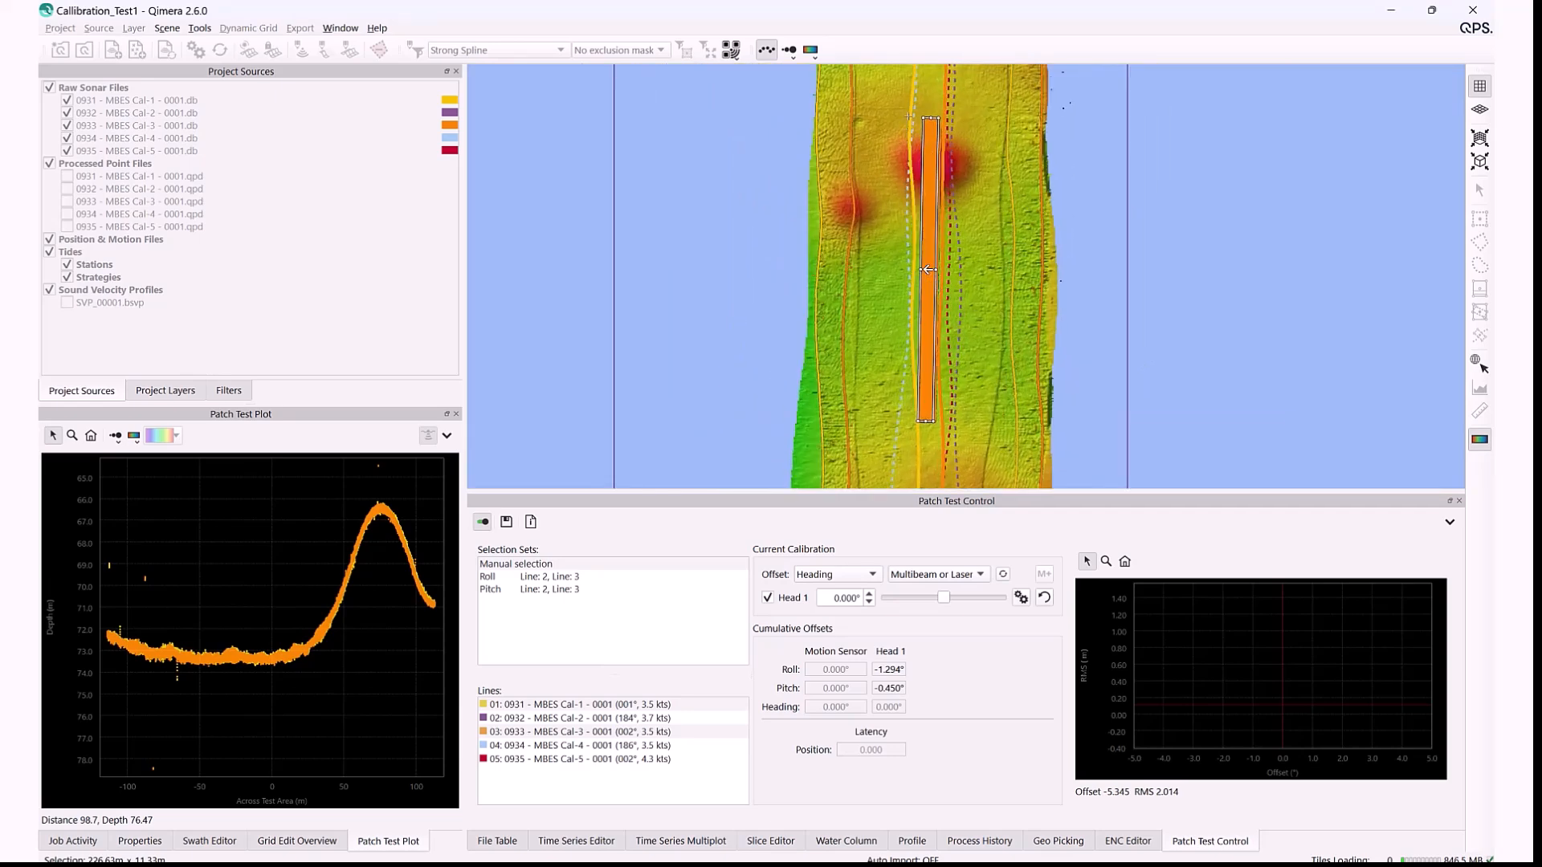
pyautogui.scroll(4, 913, 110)
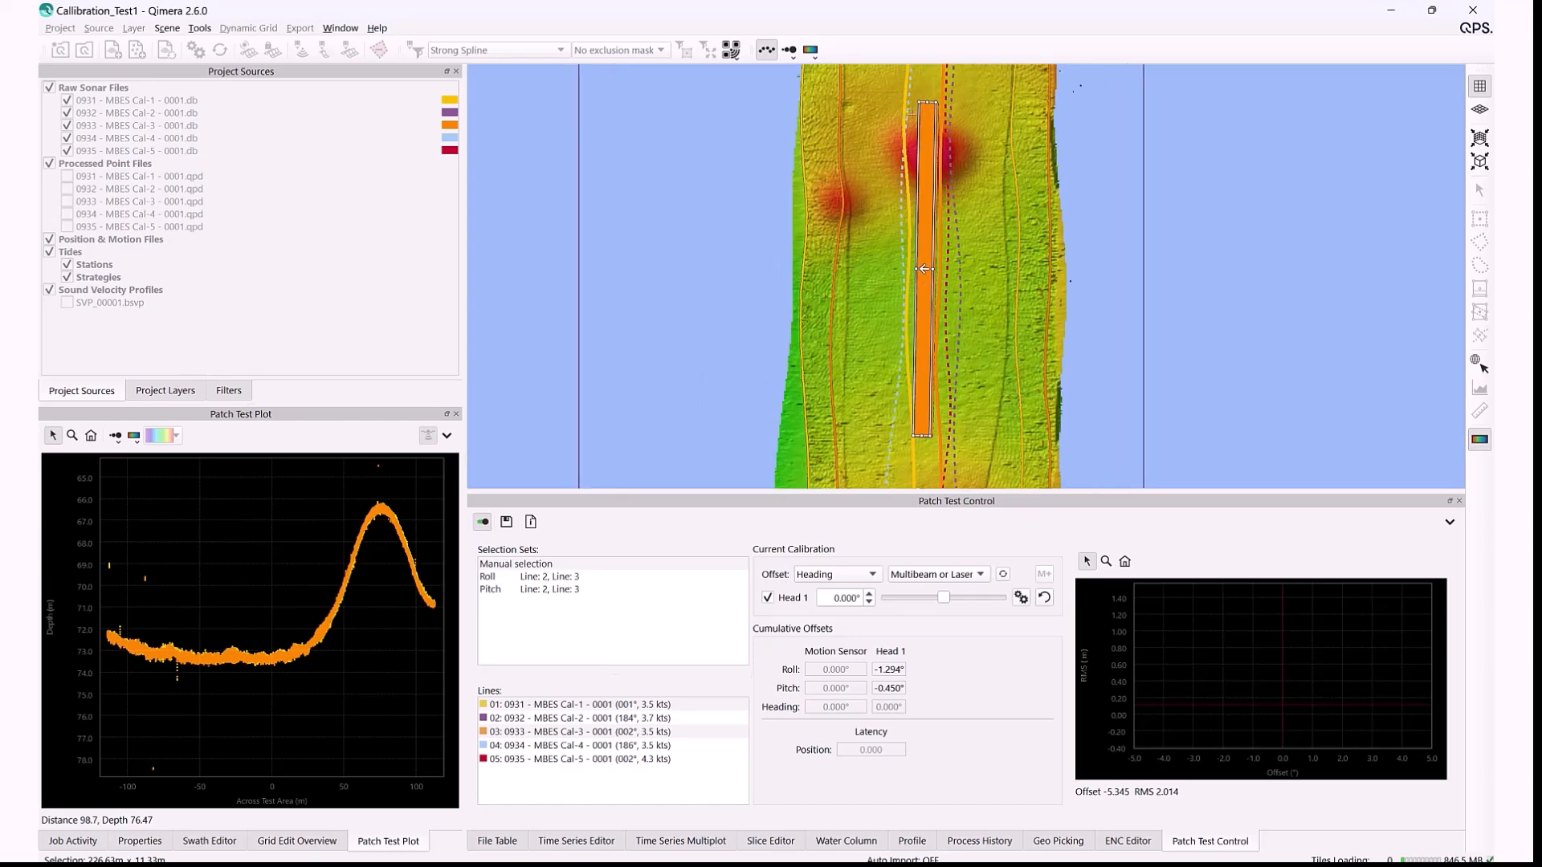
pyautogui.scroll(-2, 908, 121)
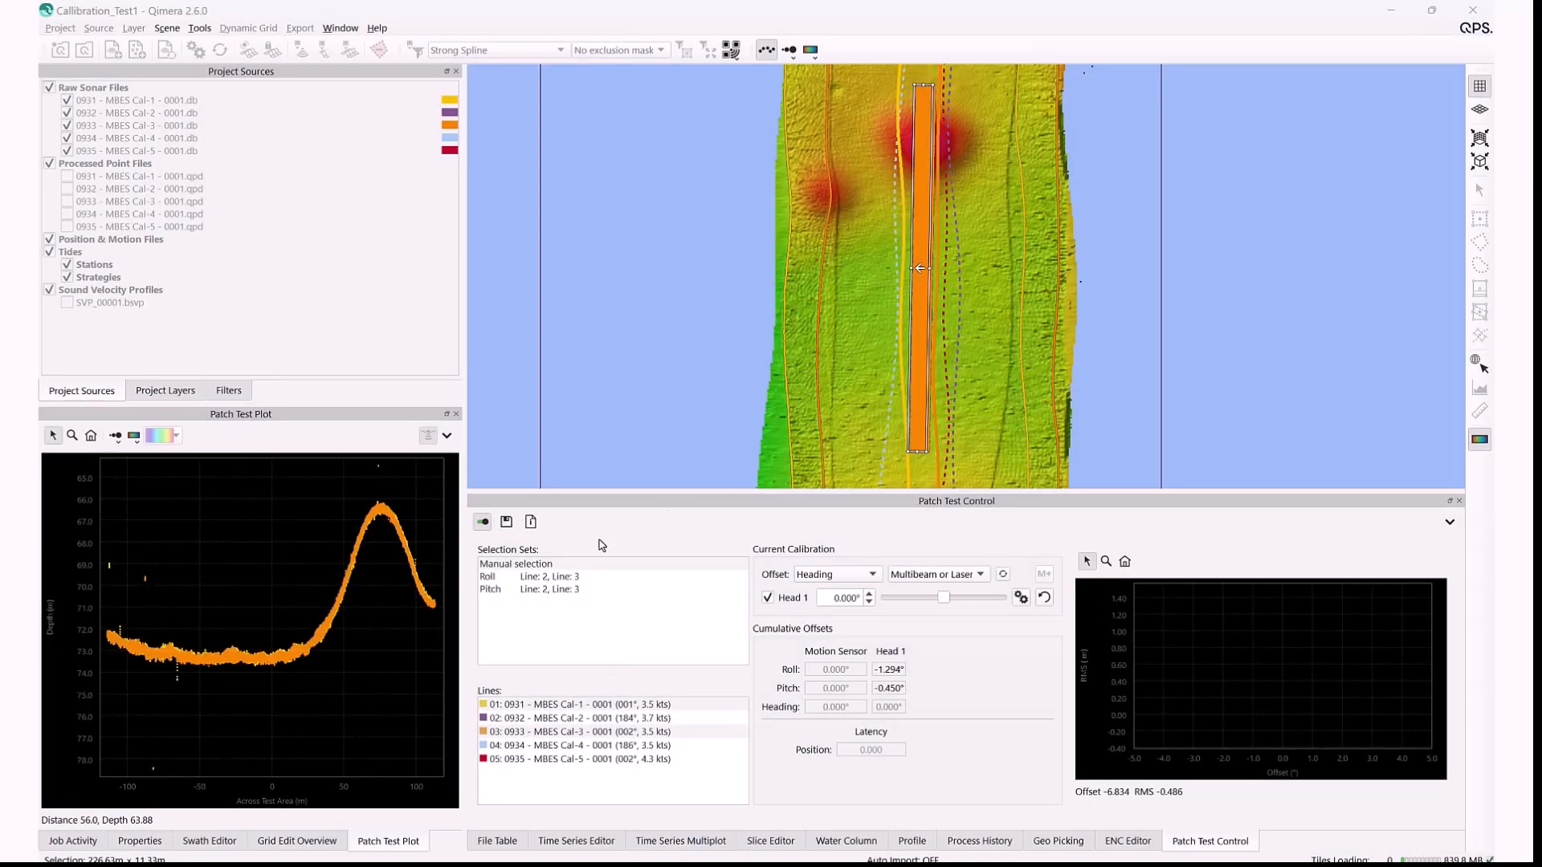
pyautogui.click(1004, 575)
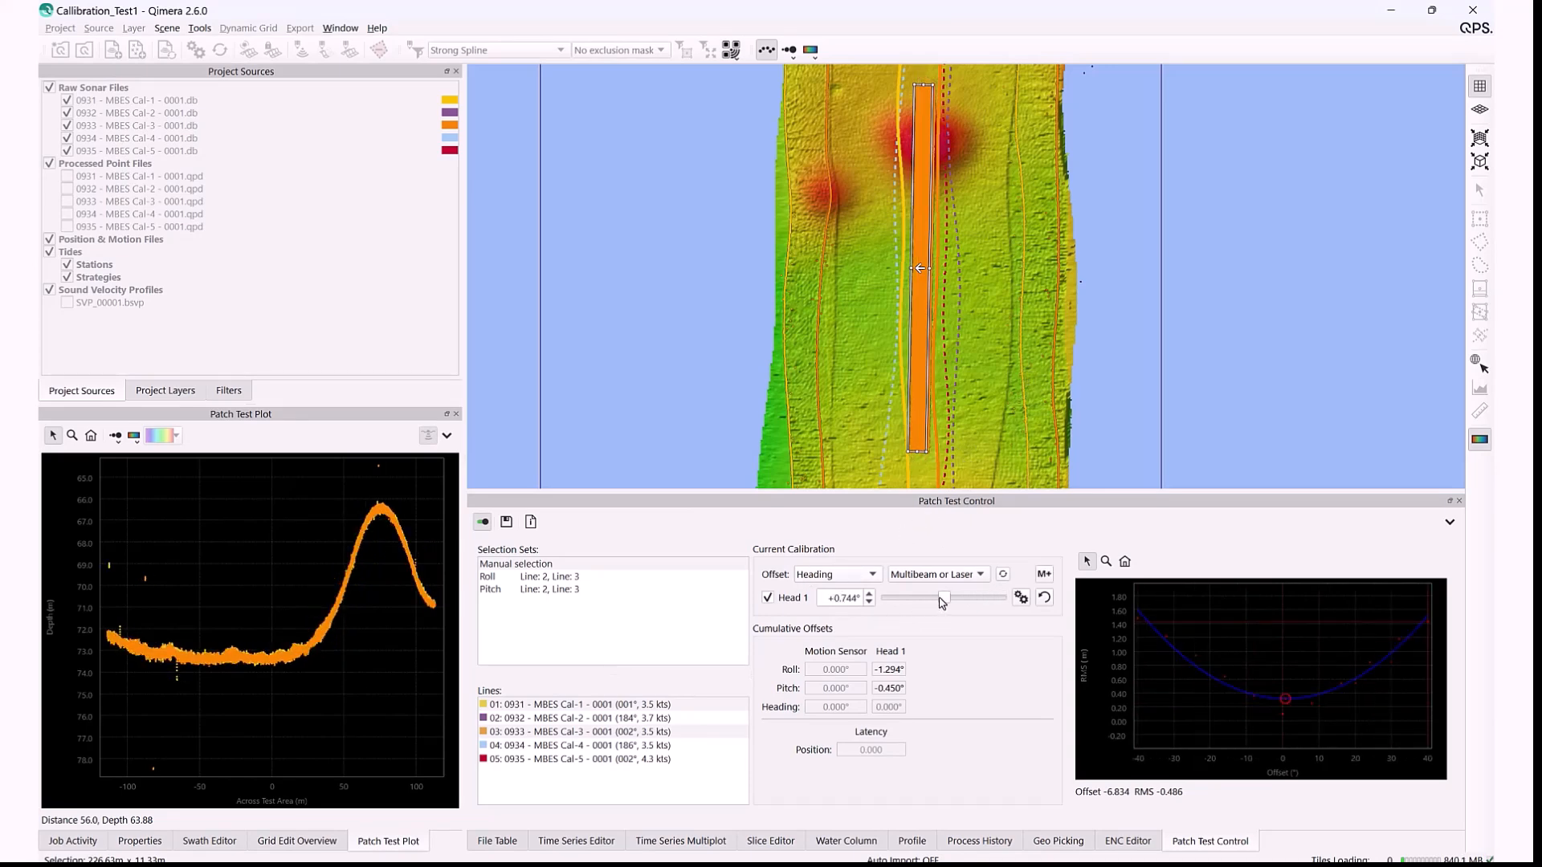
pyautogui.moveTo(949, 603)
pyautogui.mouseDown()
pyautogui.moveTo(920, 599)
pyautogui.moveTo(949, 598)
pyautogui.mouseUp()
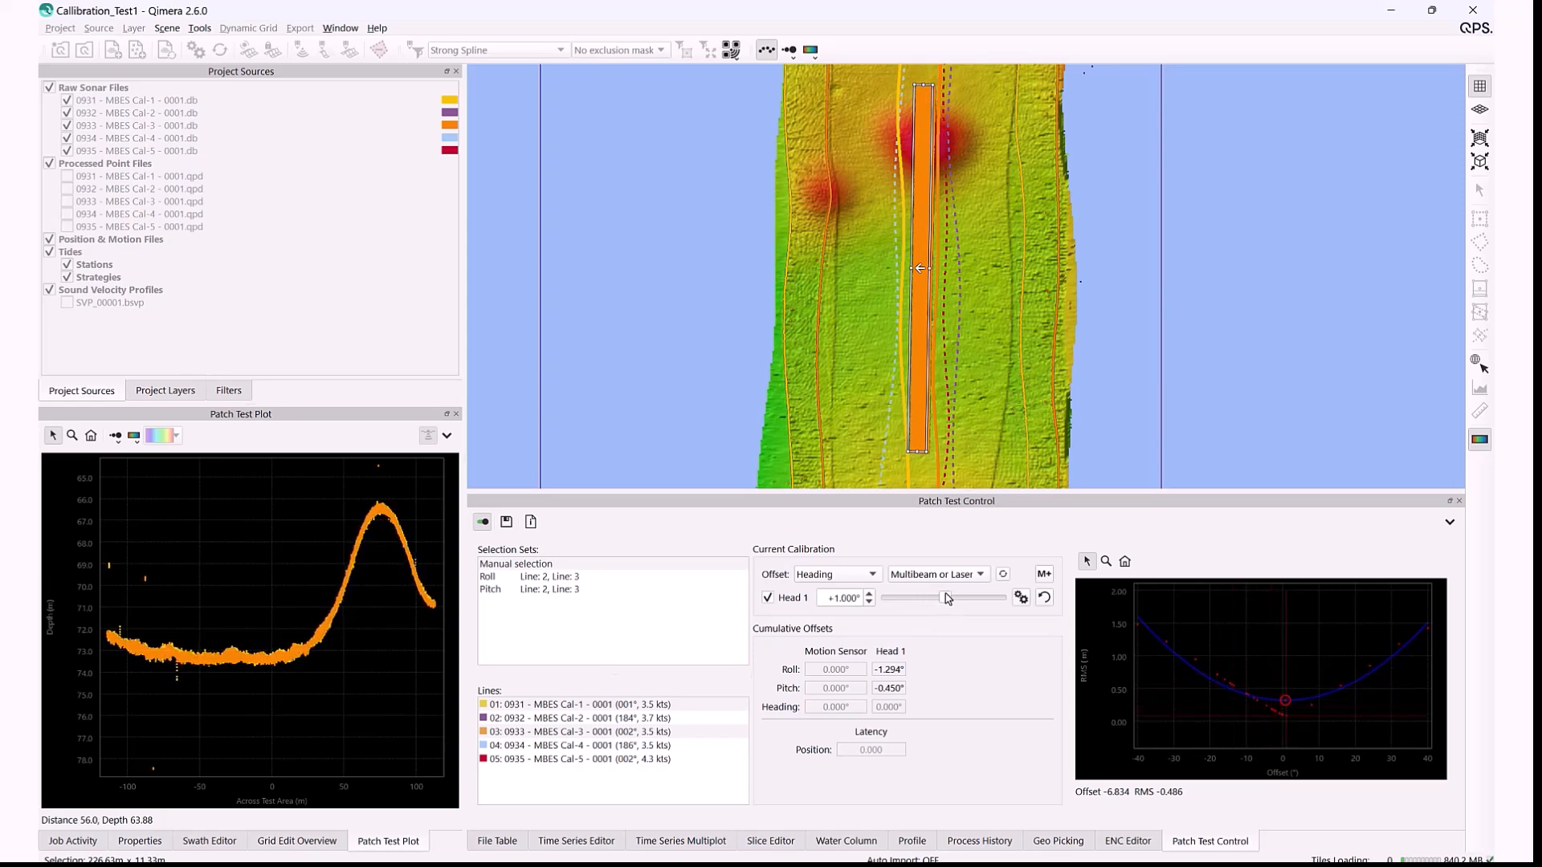
pyautogui.click(1002, 575)
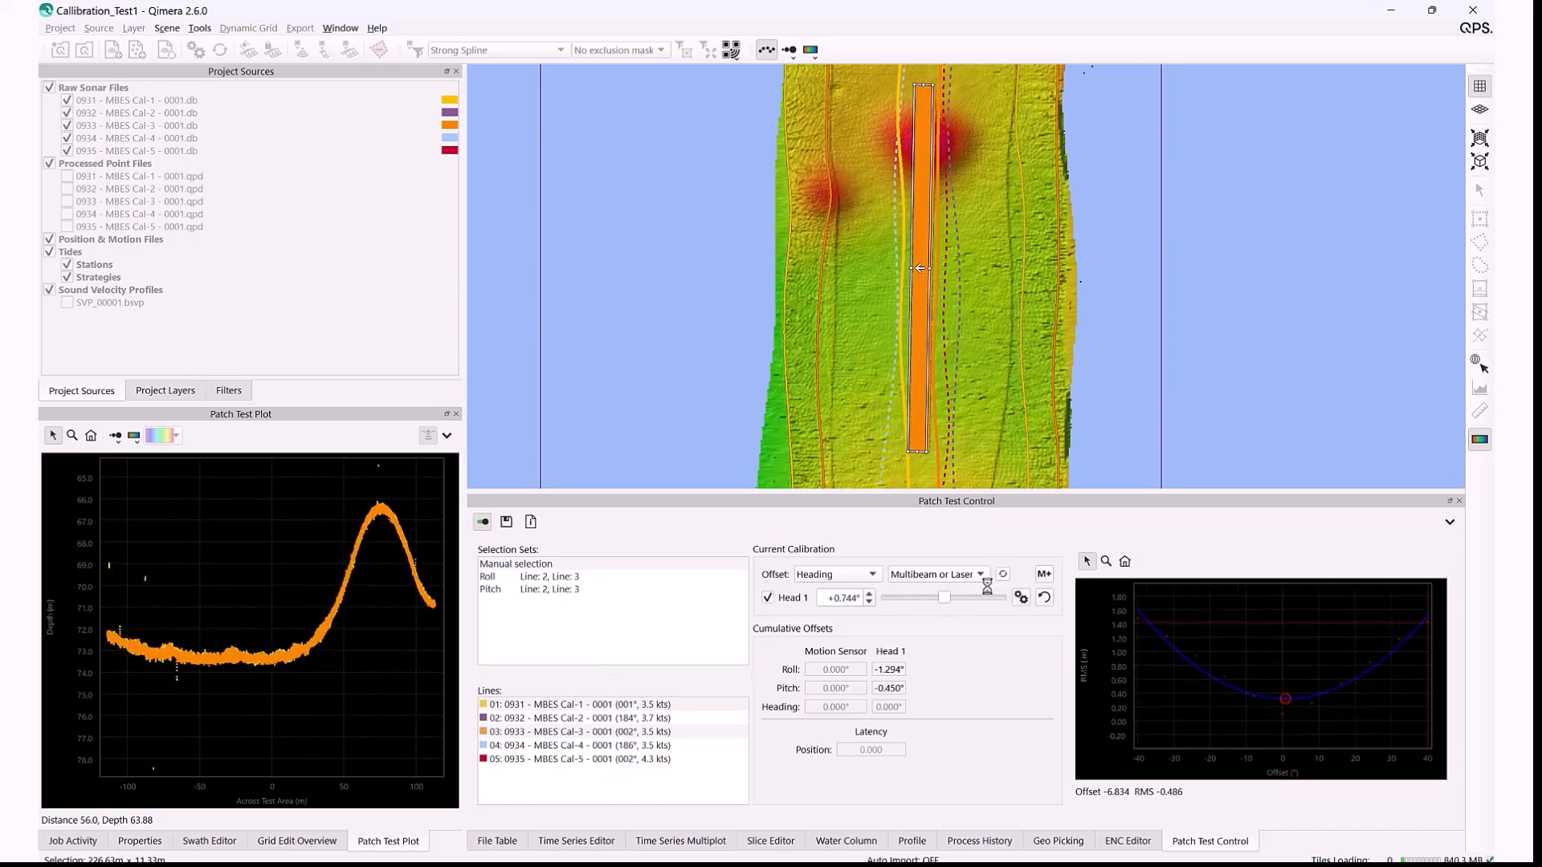
# Adjust the Head 1 heading offset to +0.814° and add it to the cumulative offsets.
pyautogui.click(868, 592)
pyautogui.click(868, 592)
pyautogui.click(868, 593)
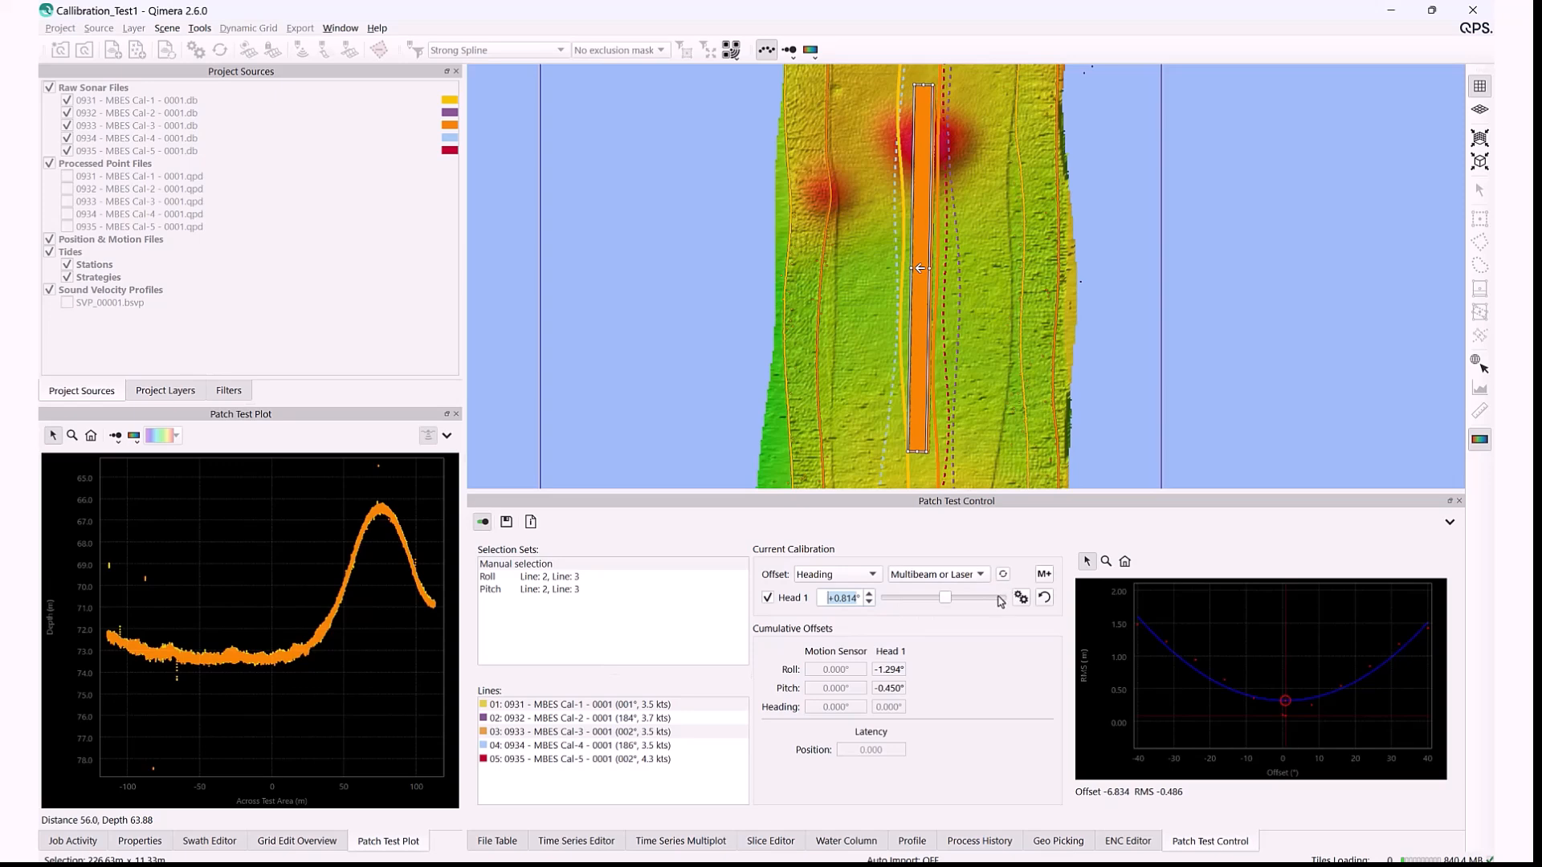
pyautogui.click(1043, 575)
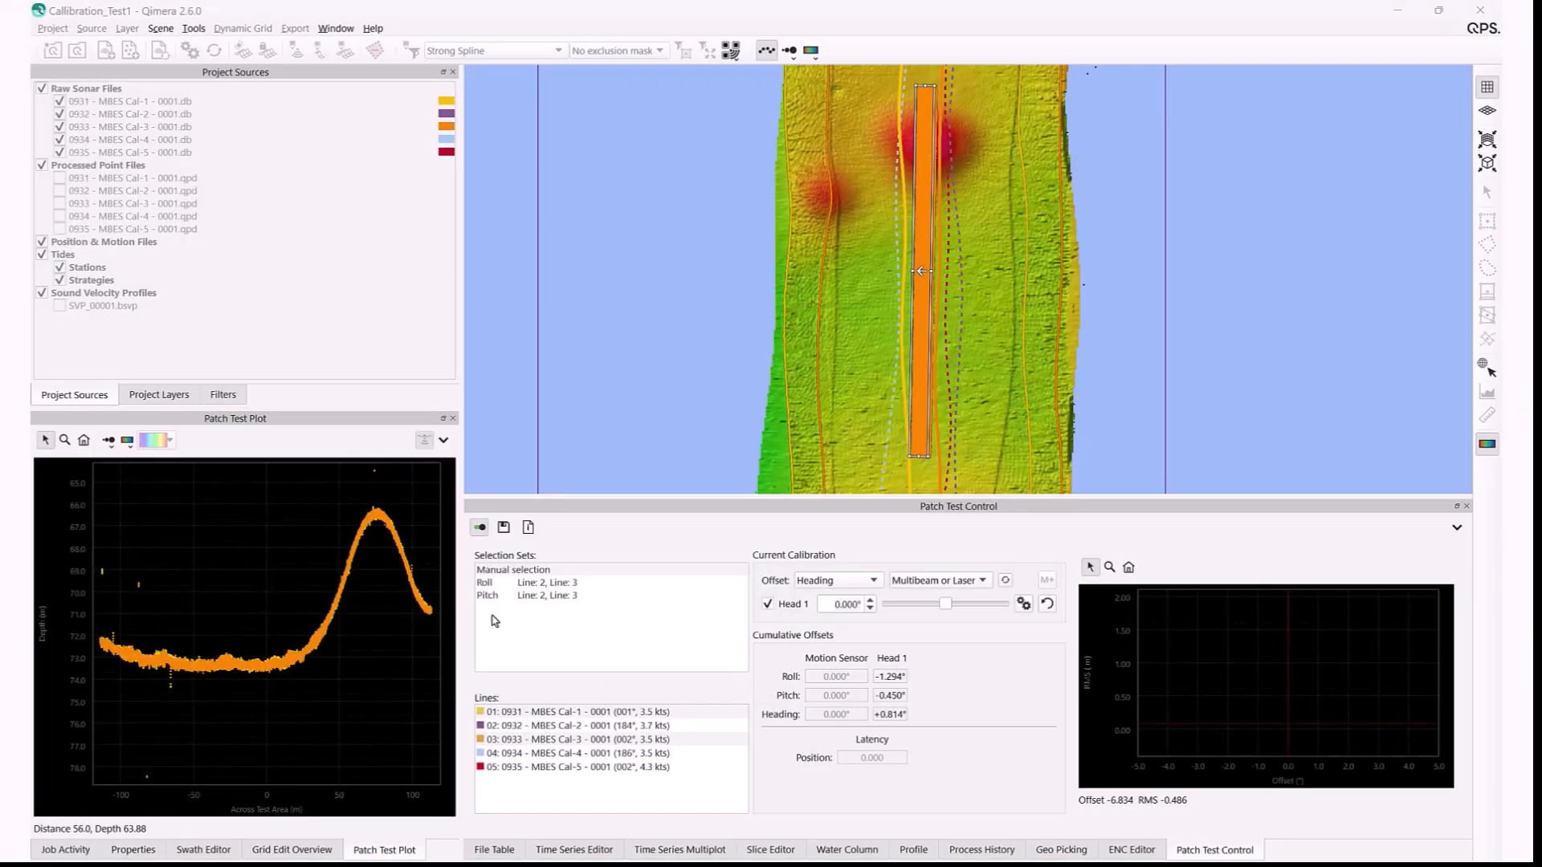
# Change the manual line selection to lines 3 and 5 (0933 - MBES Cal-3 and 0935 - MBES Cal-5).
pyautogui.click(536, 571)
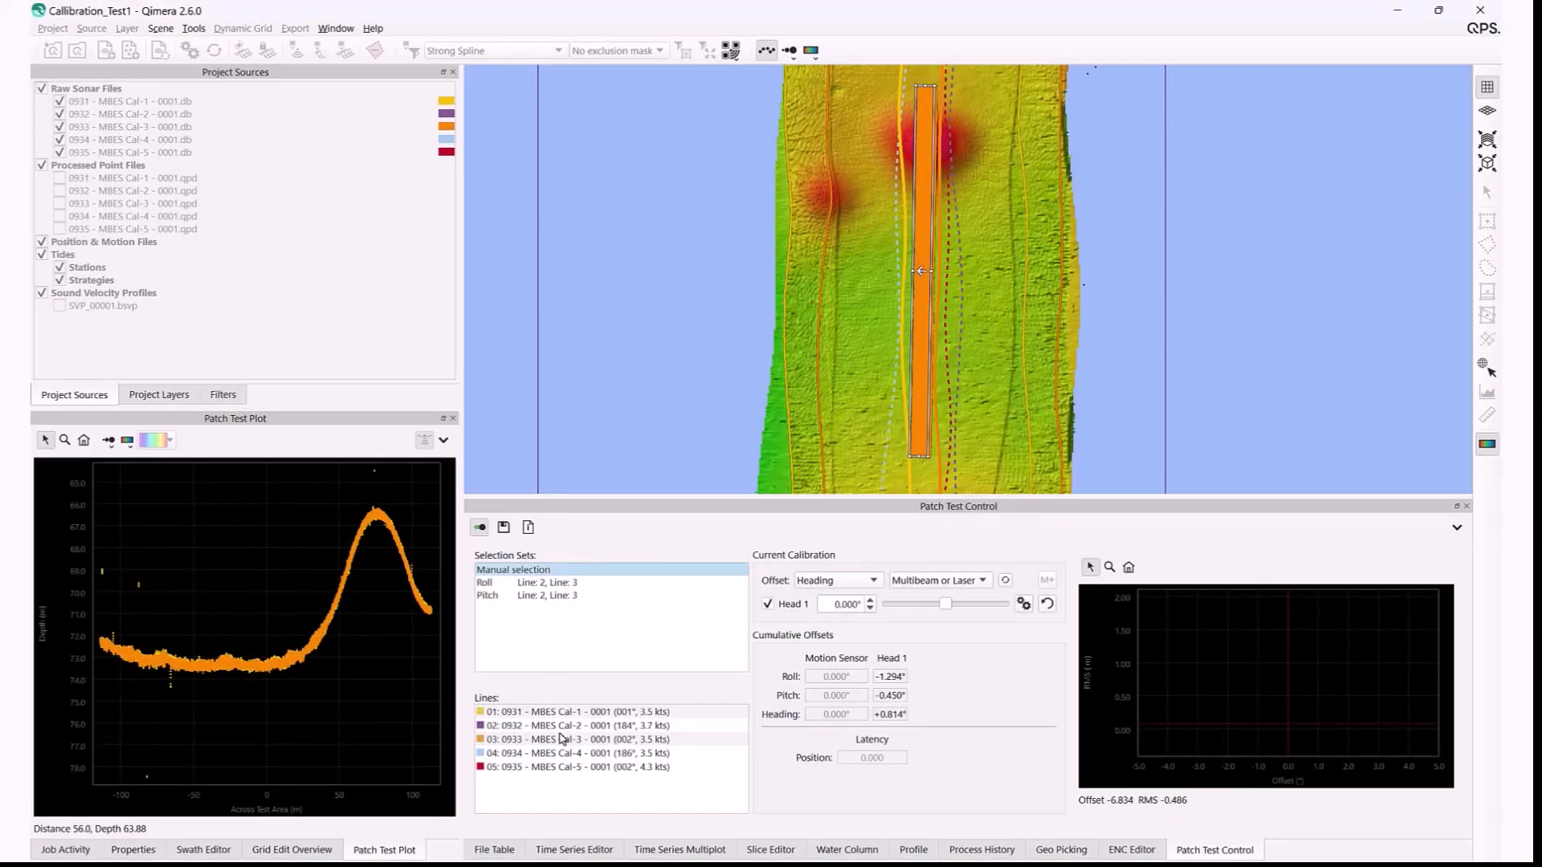
pyautogui.keyDown('ctrl'); pyautogui.click(566, 742); pyautogui.keyUp('ctrl')
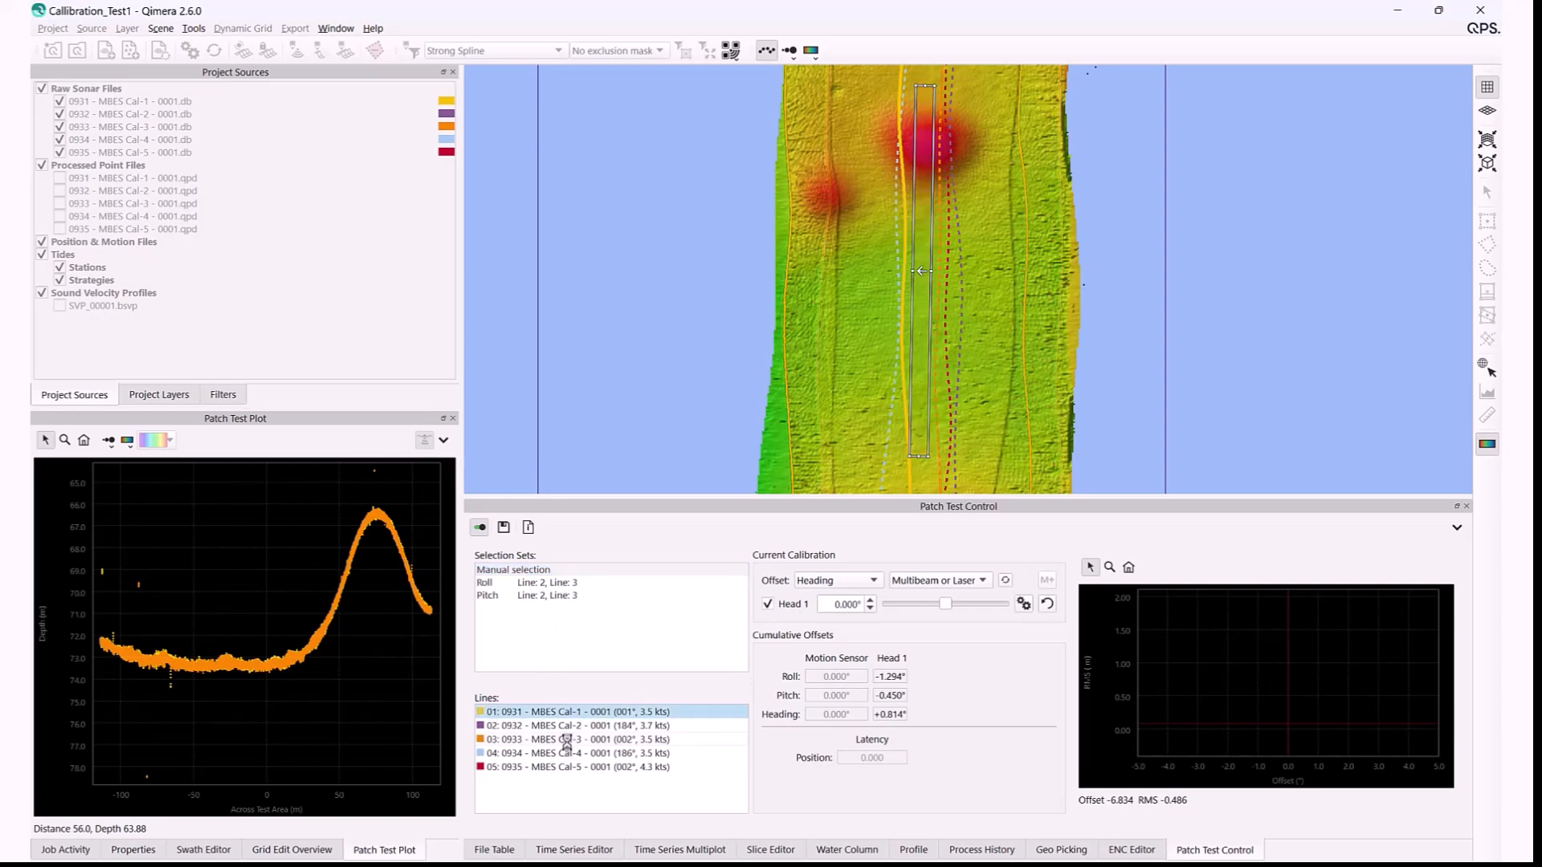
pyautogui.keyDown('ctrl'); pyautogui.click(573, 714); pyautogui.keyUp('ctrl')
pyautogui.keyDown('ctrl'); pyautogui.click(572, 739); pyautogui.keyUp('ctrl')
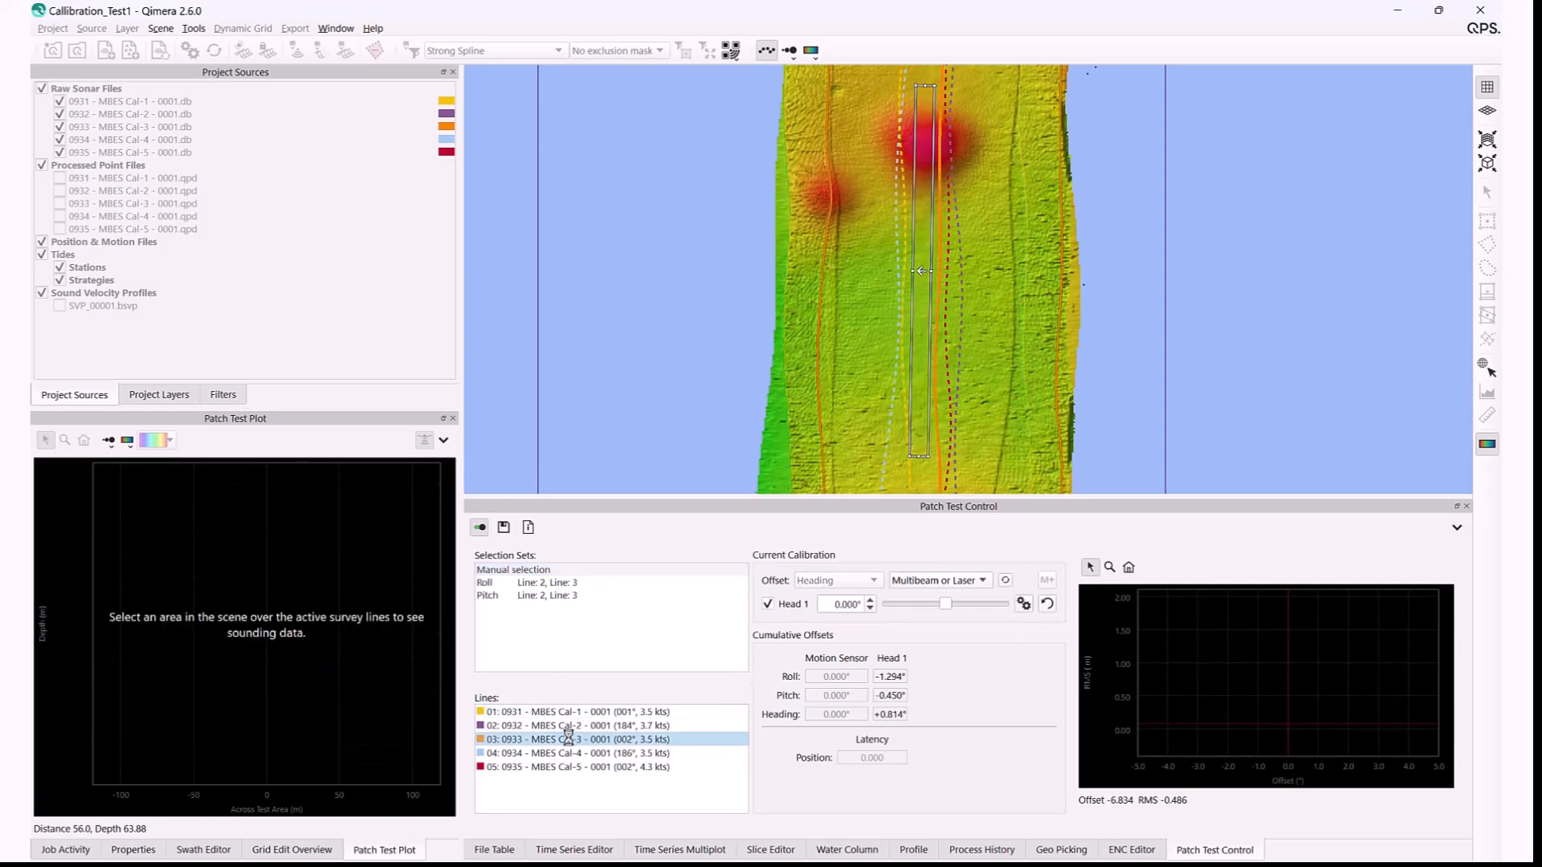
pyautogui.keyDown('ctrl'); pyautogui.click(572, 767); pyautogui.keyUp('ctrl')
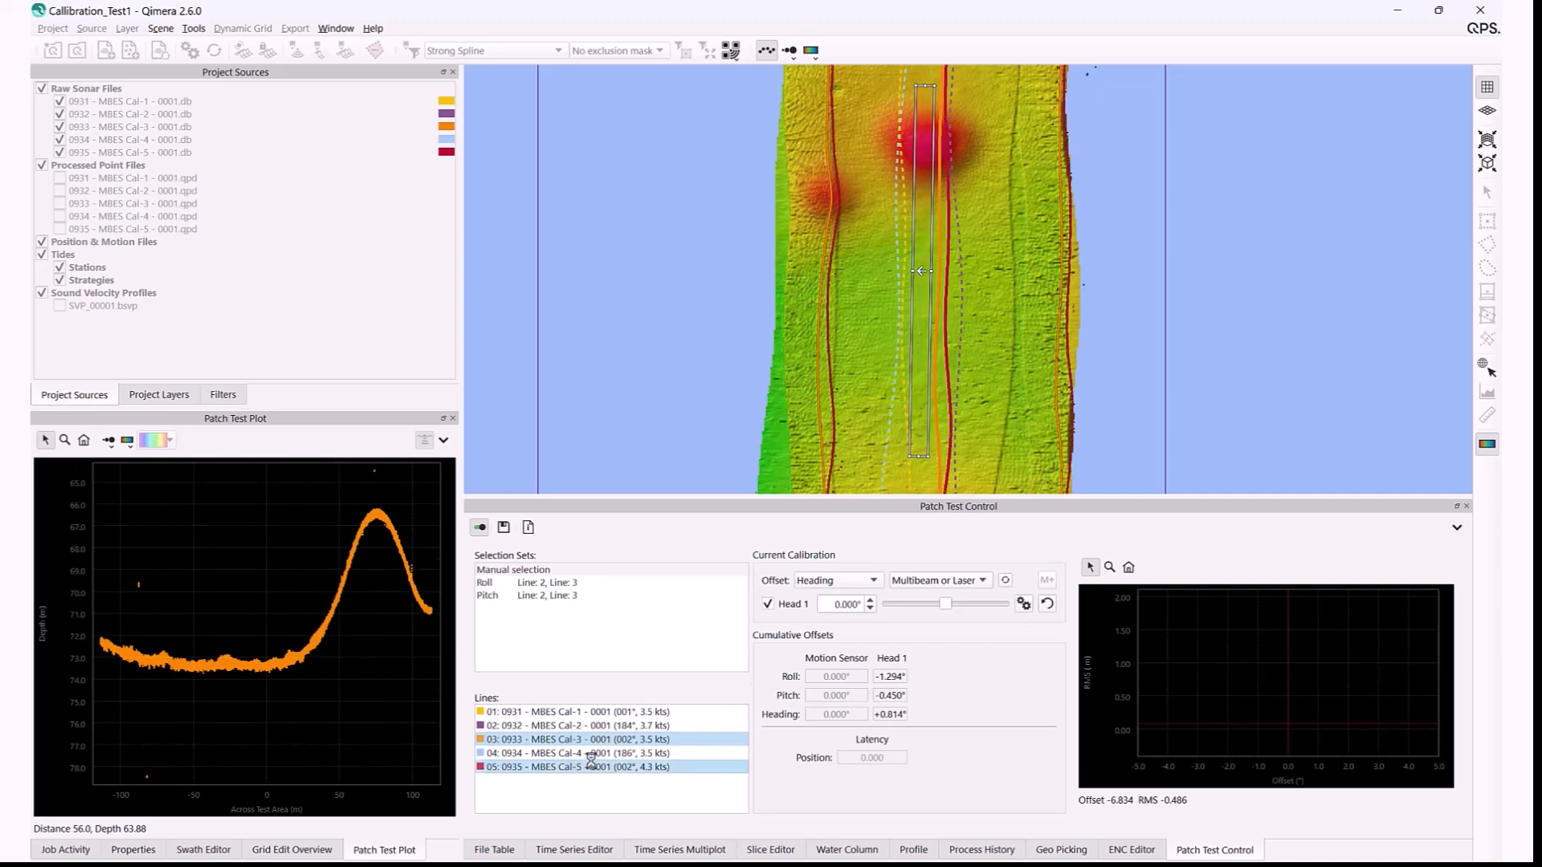
# Set the current calibration offset to Position Latency for lines 3 and 5.
pyautogui.click(873, 583)
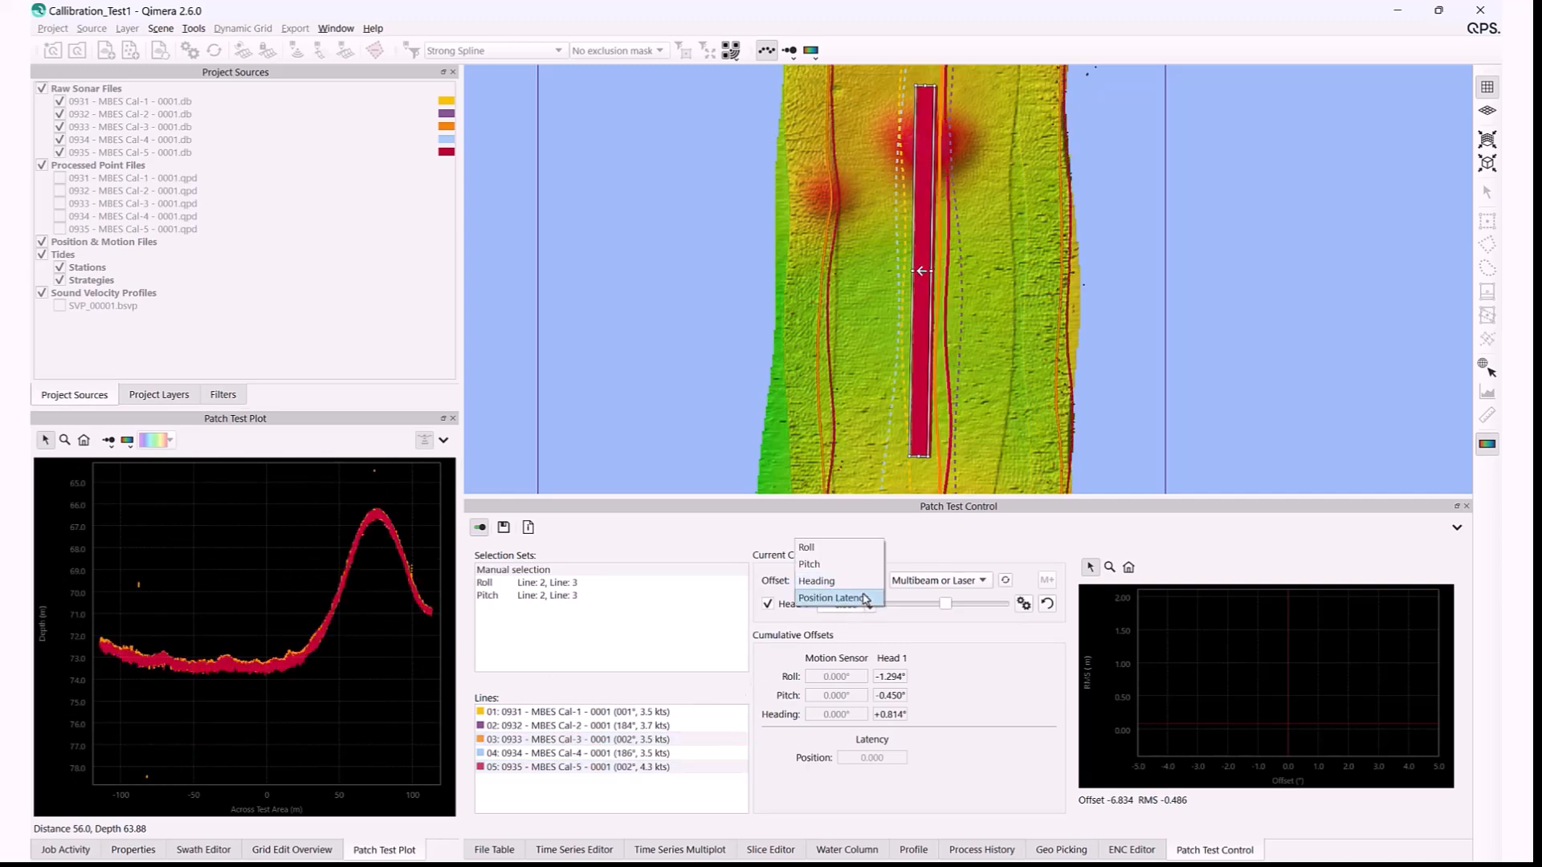
pyautogui.click(832, 599)
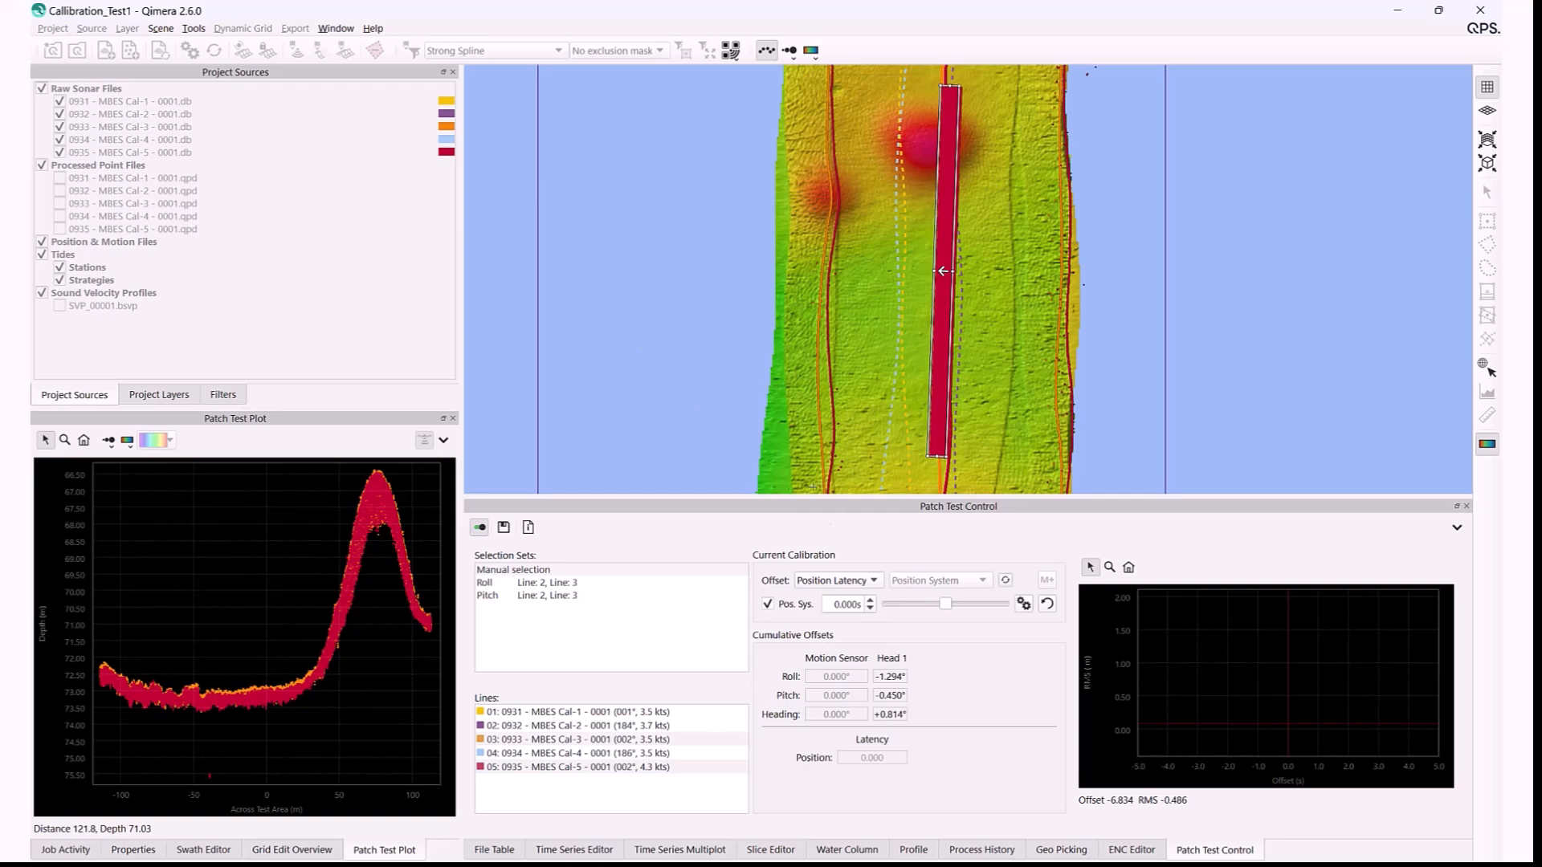
pyautogui.click(839, 583)
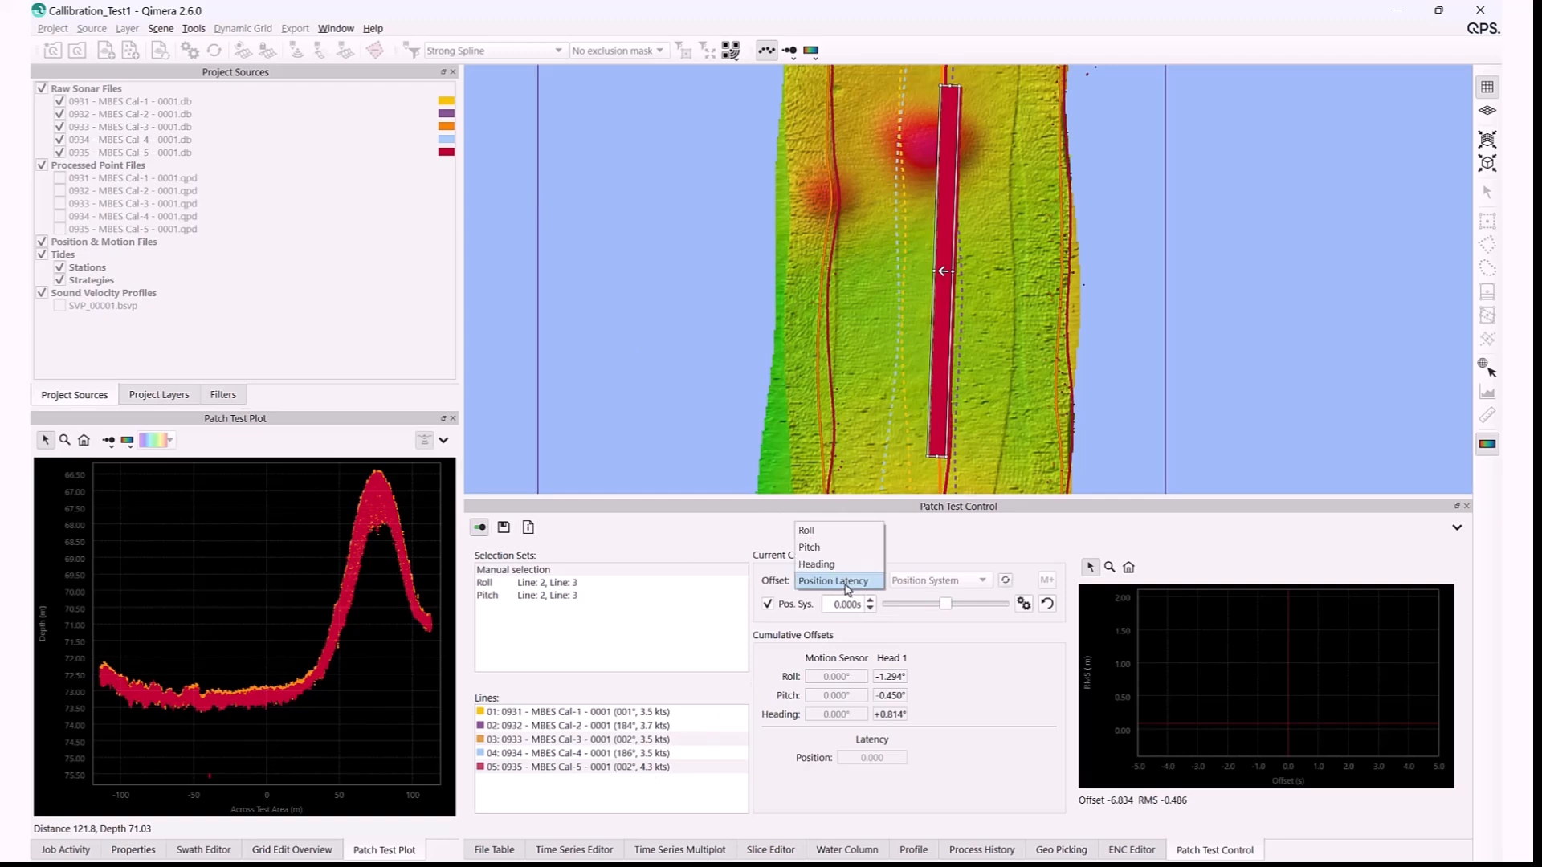
pyautogui.click(847, 587)
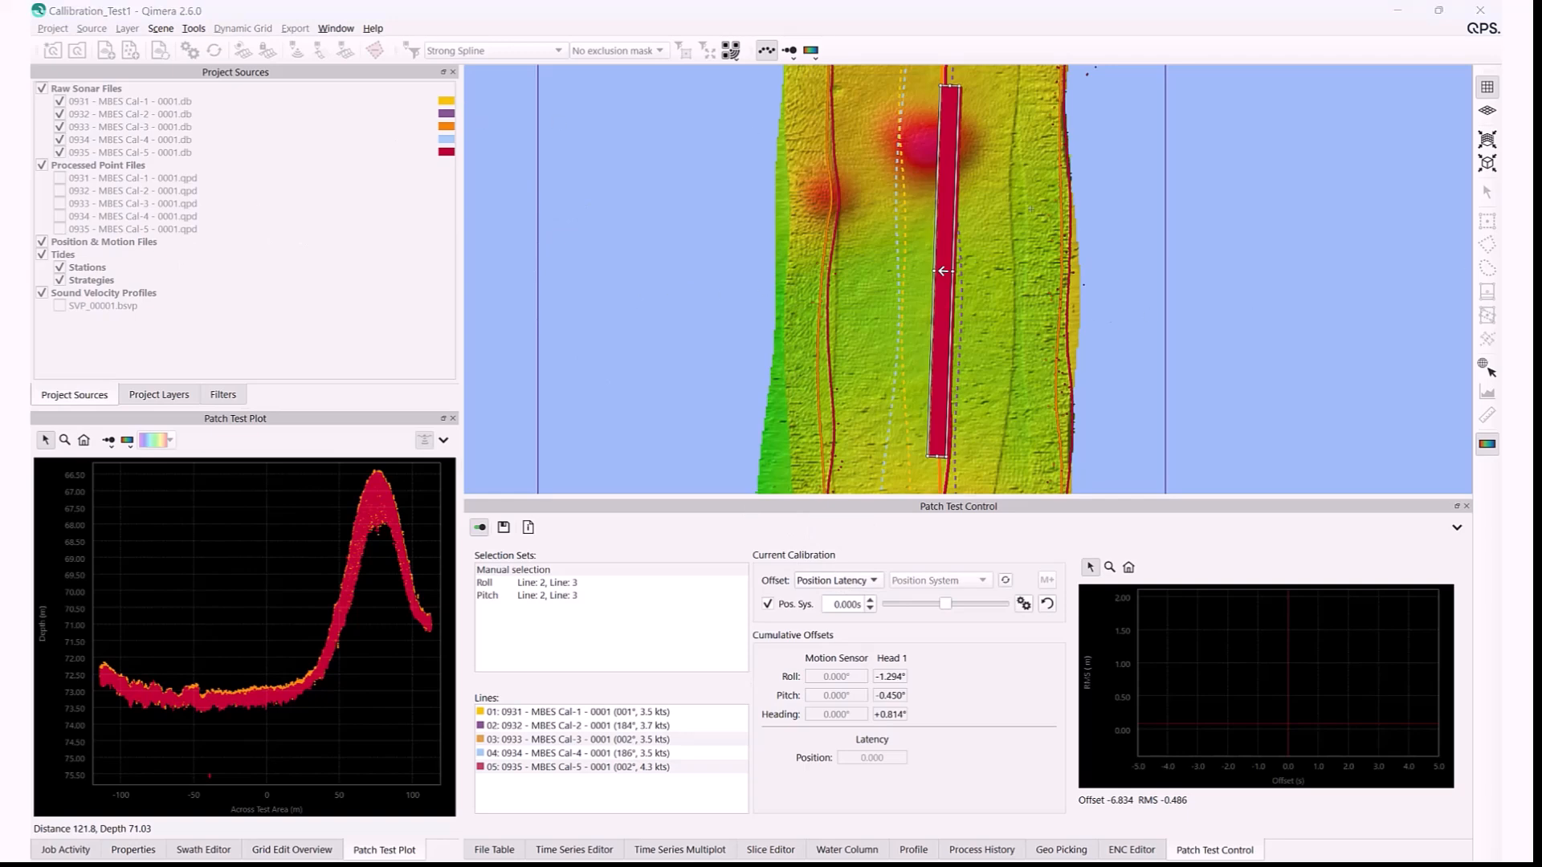
# Examine the grid around the seabed mound and the placement of the selection strip along lines 3 and 5.
pyautogui.scroll(-1, 945, 272)
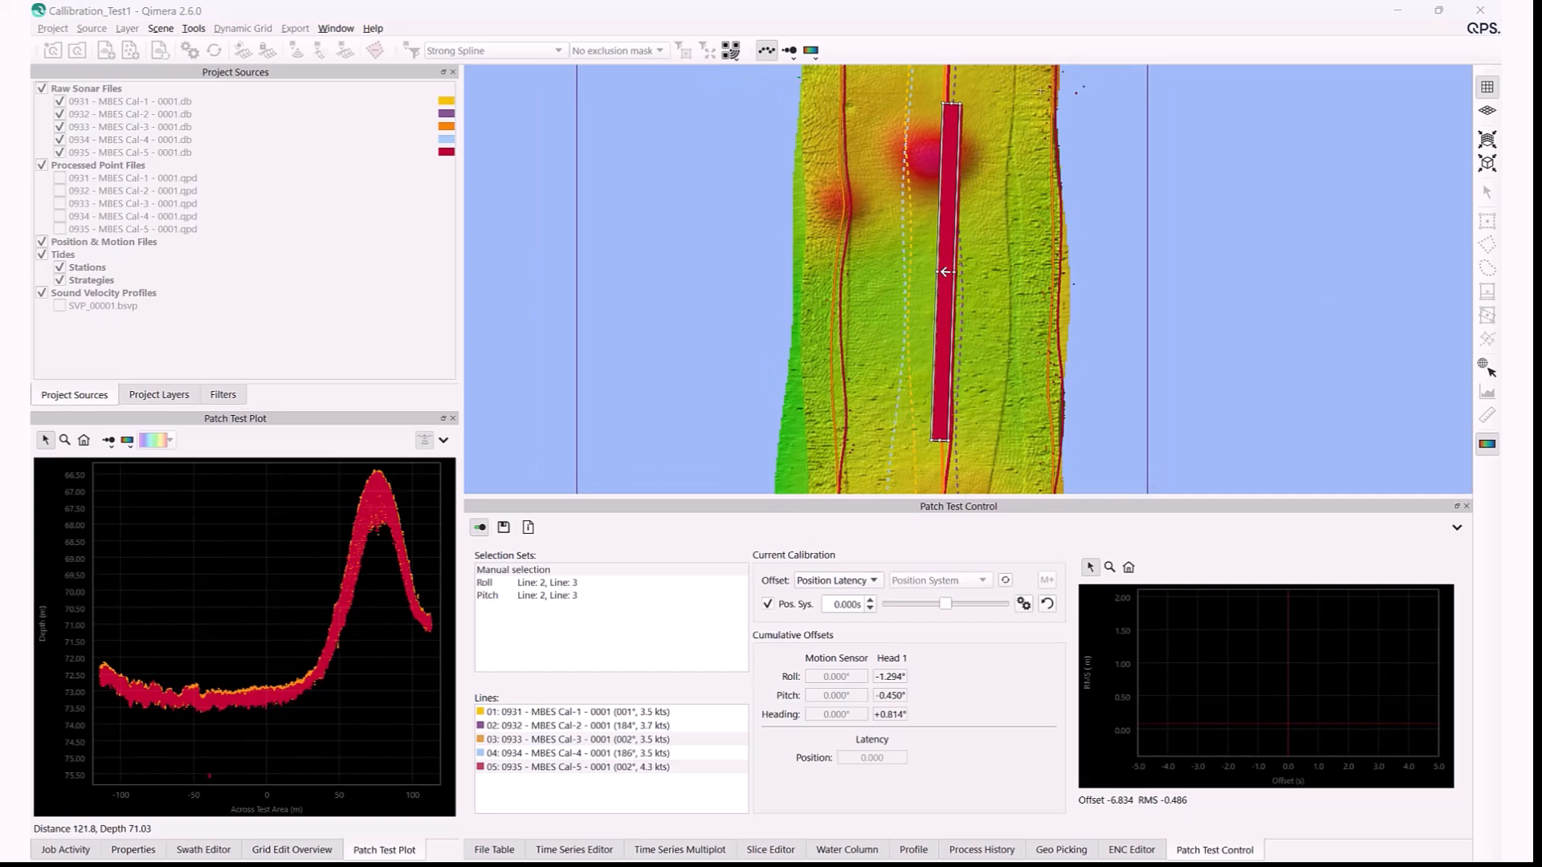
pyautogui.scroll(2, 945, 271)
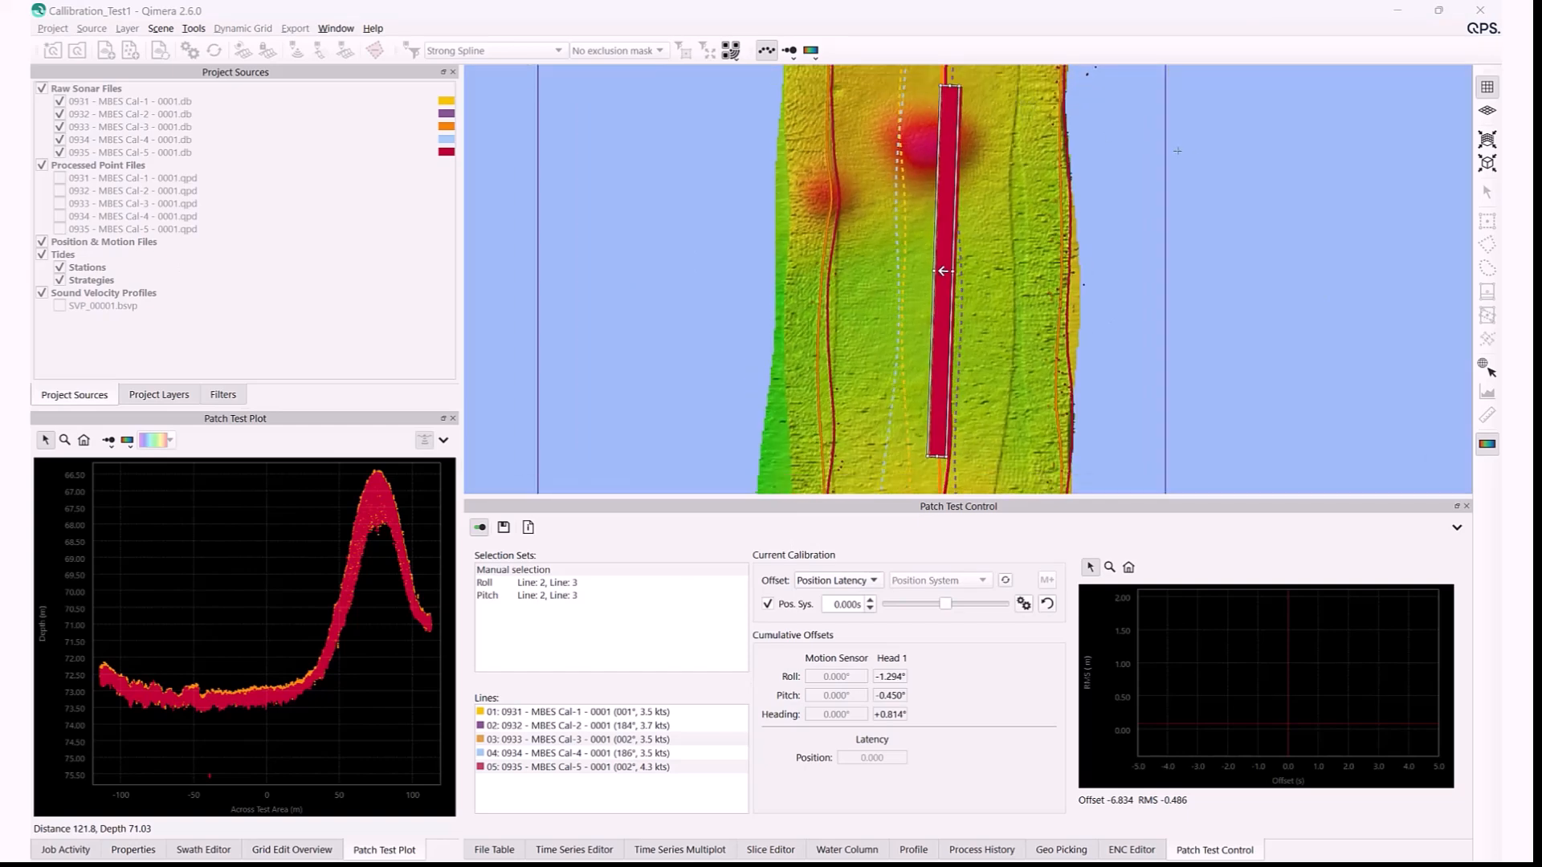
pyautogui.moveTo(942, 95); pyautogui.dragTo(980, 278, button='middle')
pyautogui.scroll(3, 968, 360)
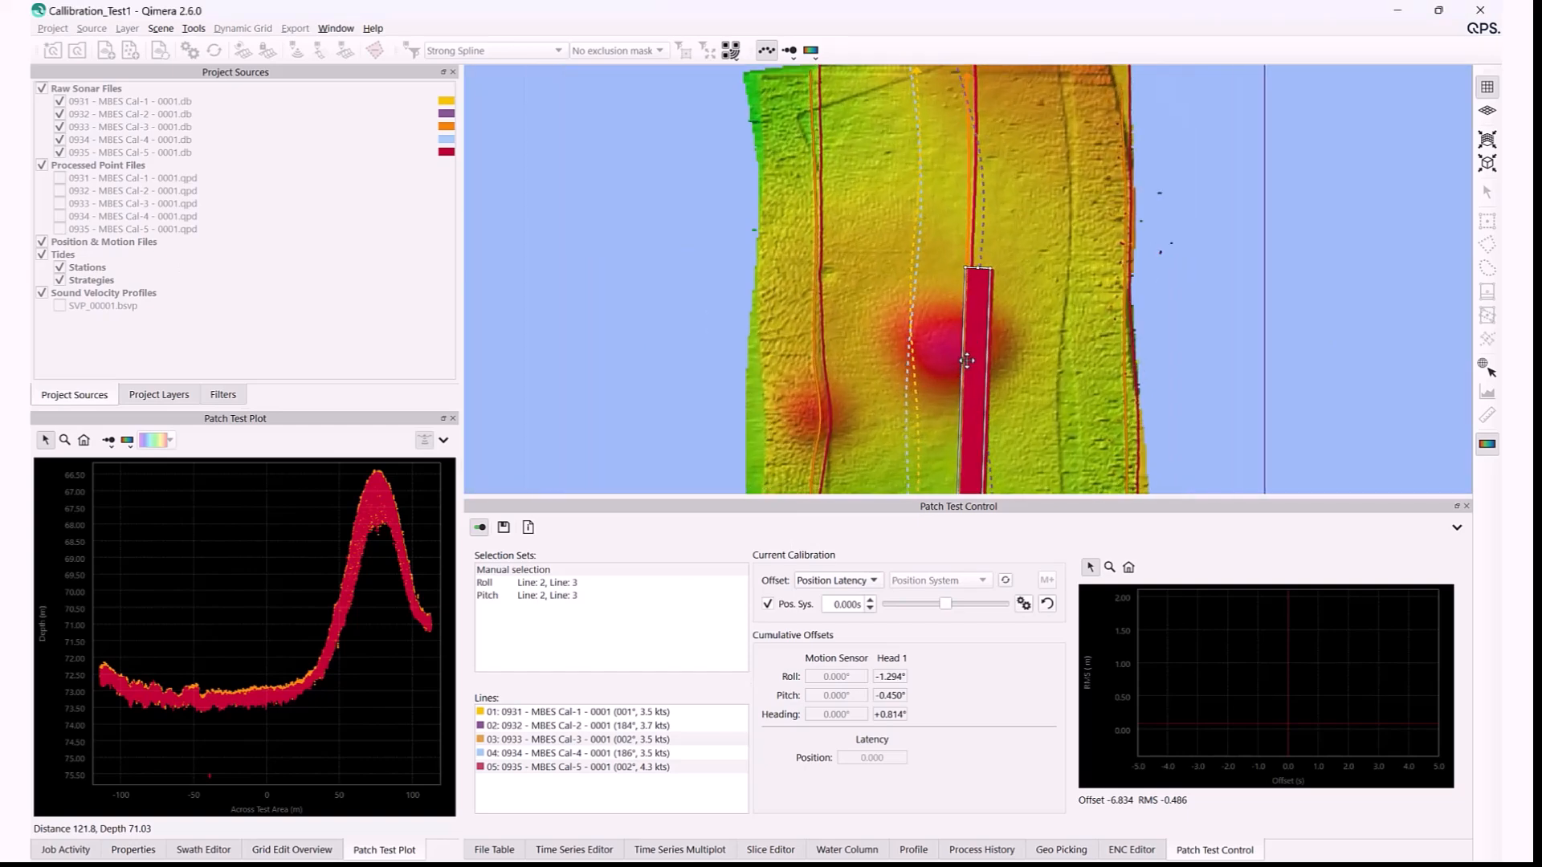
pyautogui.scroll(-2, 986, 294)
pyautogui.scroll(-1, 986, 293)
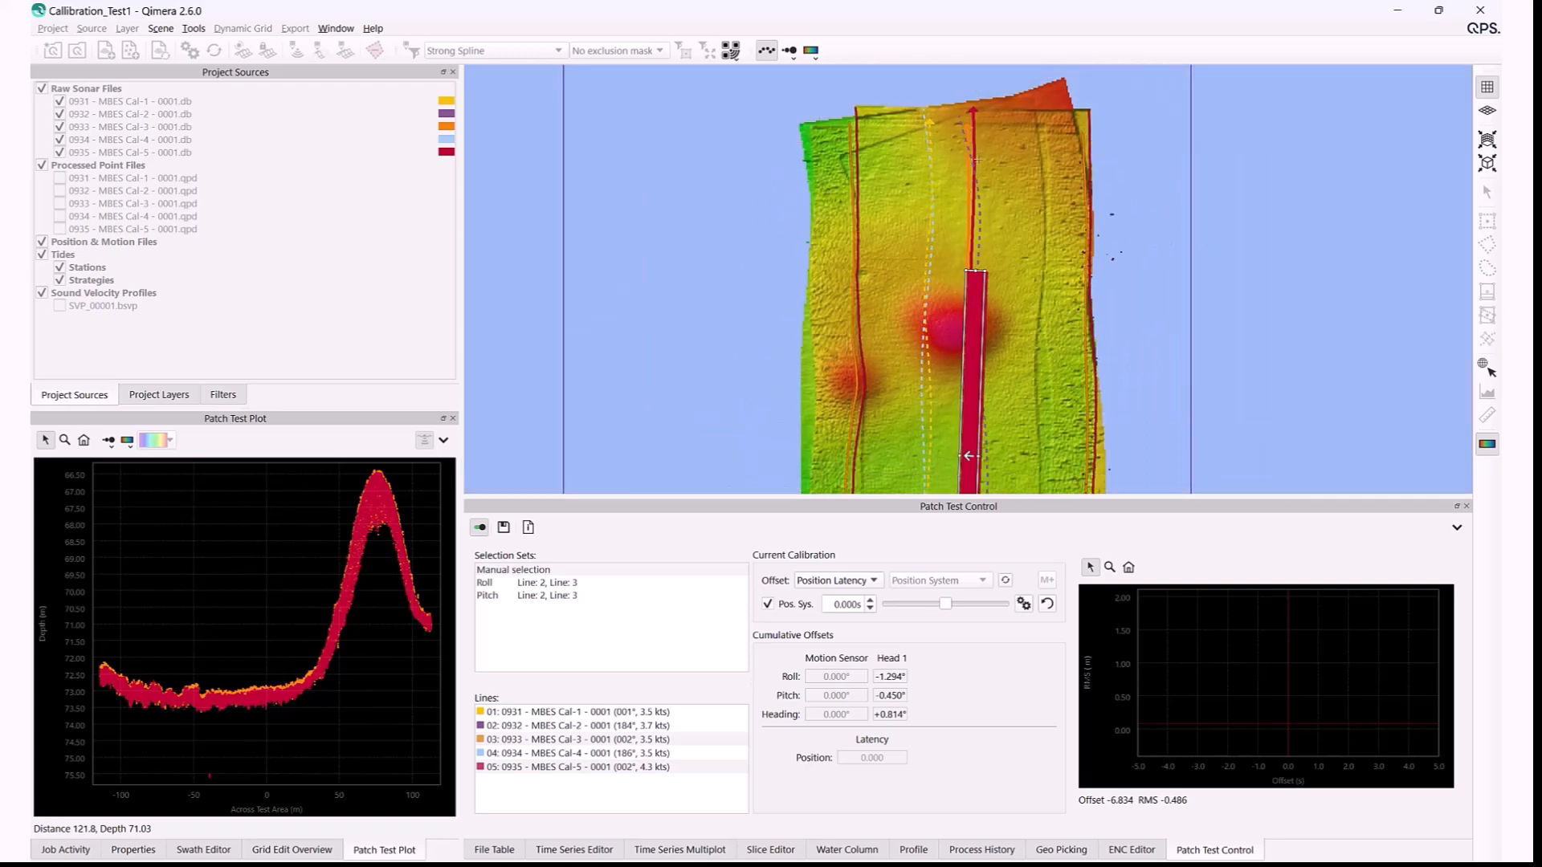
pyautogui.scroll(-2, 977, 159)
pyautogui.moveTo(945, 396); pyautogui.dragTo(929, 307, button='middle')
pyautogui.scroll(1, 929, 307)
pyautogui.scroll(1, 960, 307)
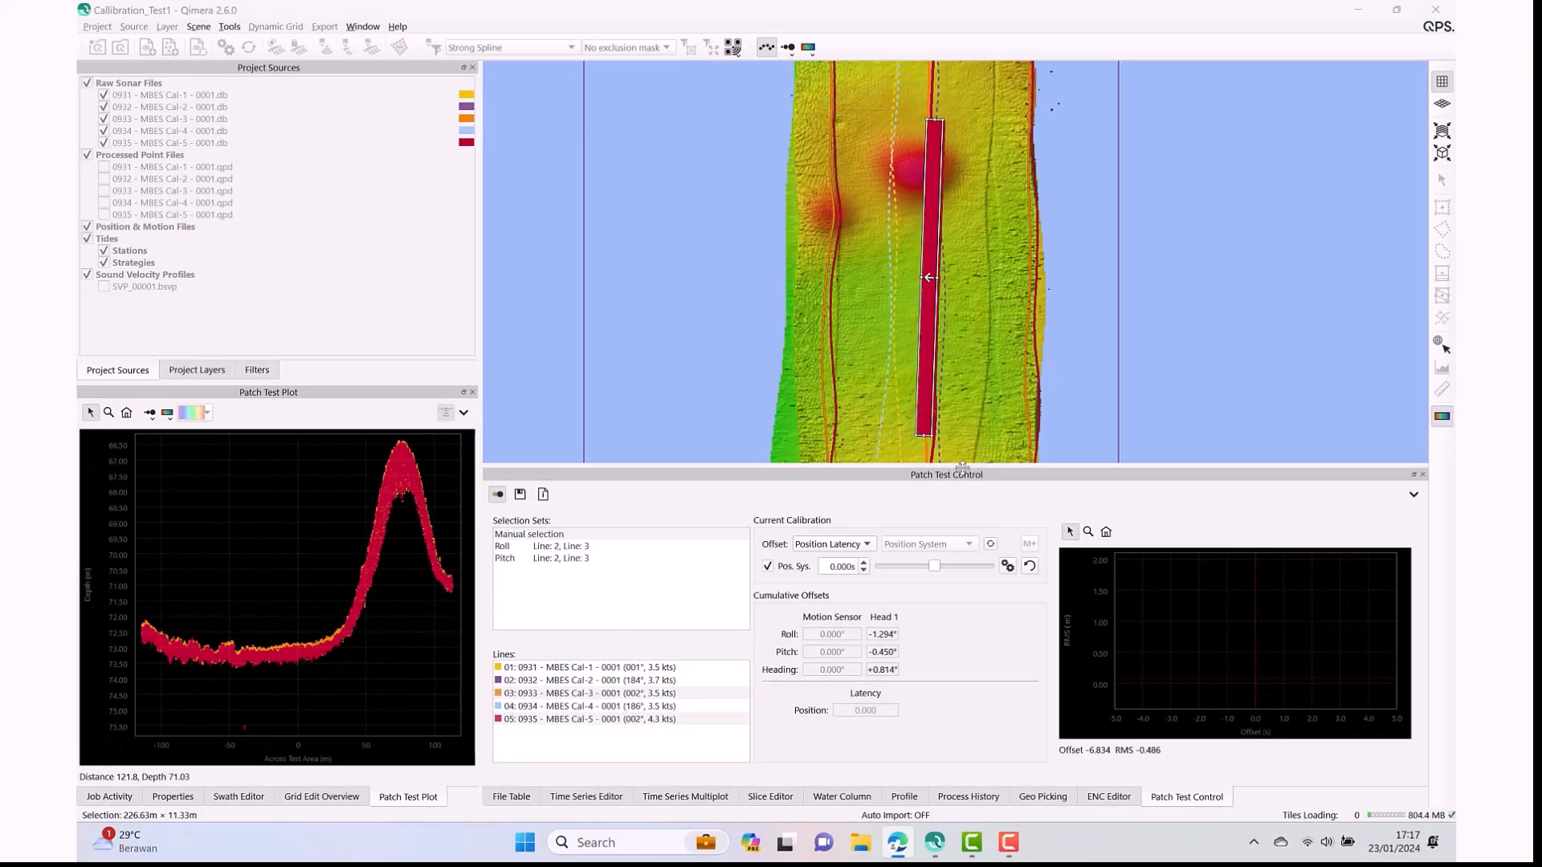
# Auto-solve the position latency, try a manual adjustment, auto-solve it again, and add the result to the cumulative offsets.
pyautogui.click(991, 547)
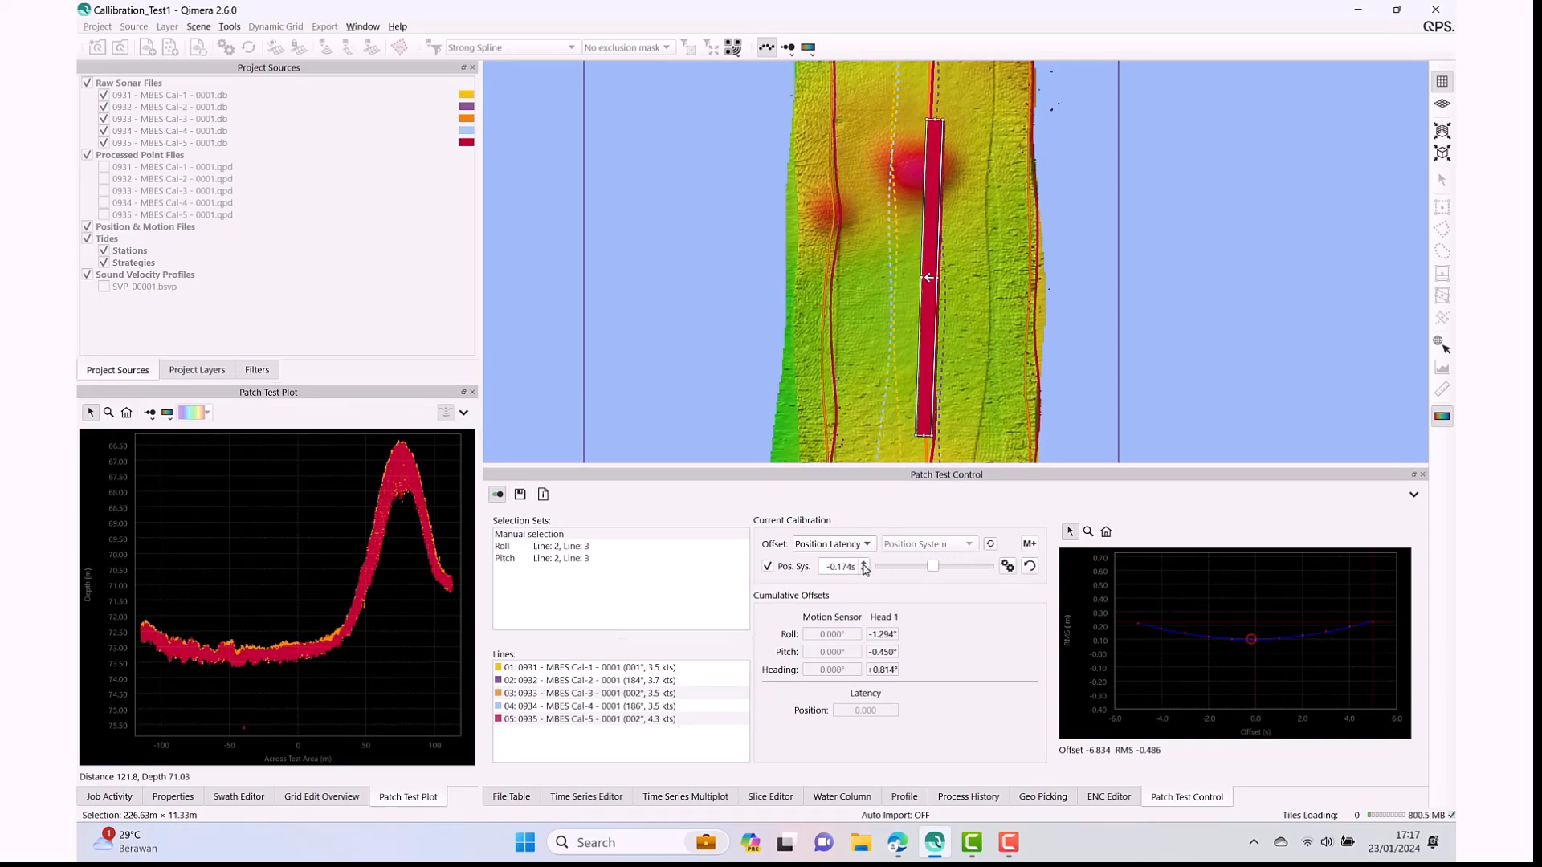
pyautogui.moveTo(936, 572)
pyautogui.mouseDown()
pyautogui.moveTo(906, 567)
pyautogui.moveTo(965, 557)
pyautogui.moveTo(933, 542)
pyautogui.mouseUp()
pyautogui.click(991, 544)
pyautogui.click(1028, 544)
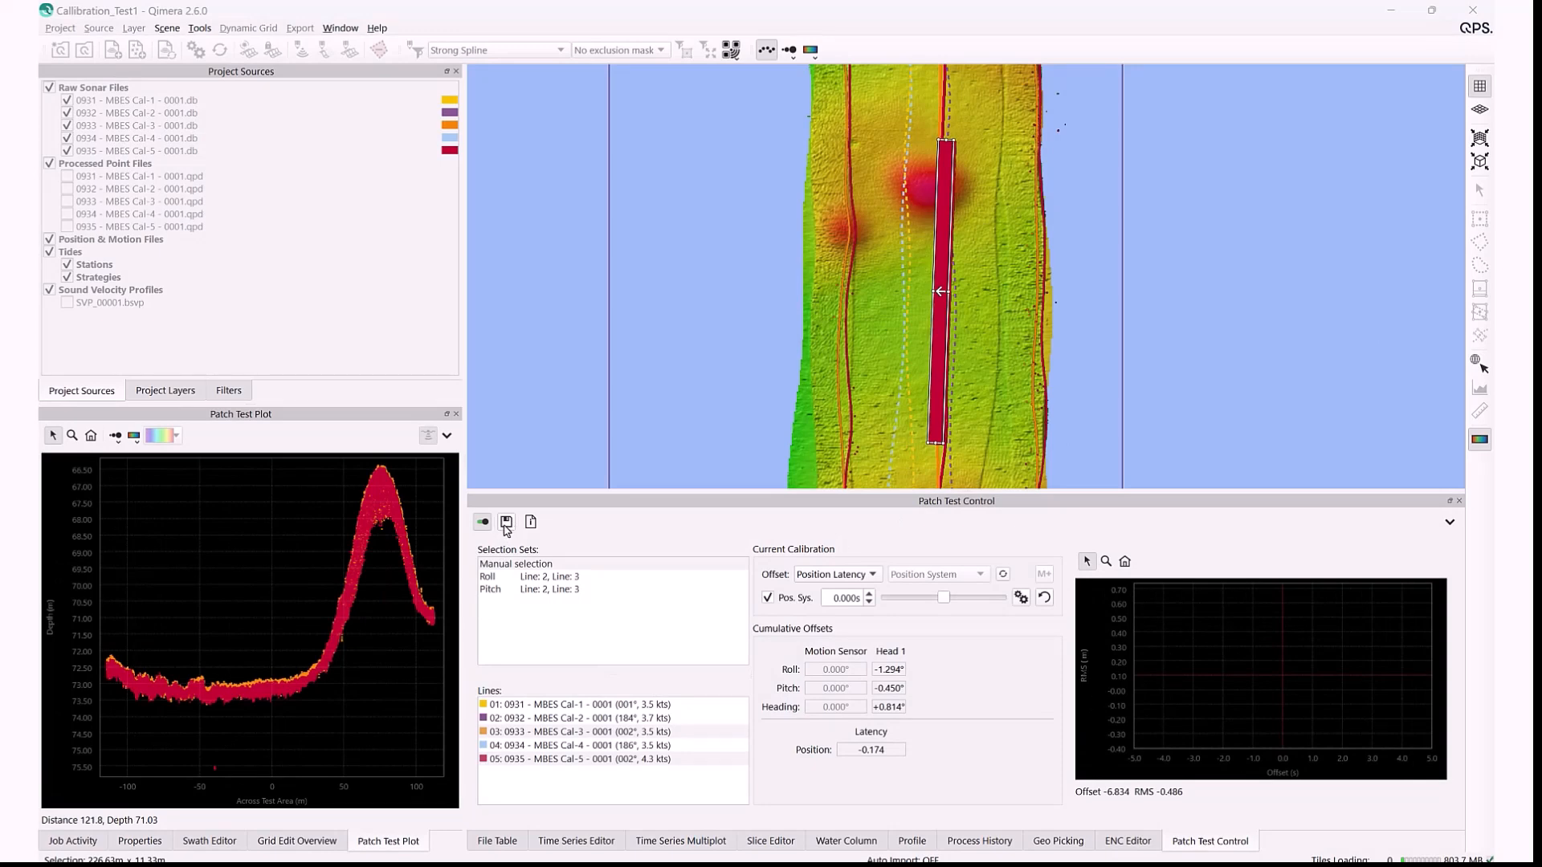
# Save the patch test, applying the results to the vessel files and templates, with vessel configuration file calibration_00001.patchtest and report calibration_00001.pdf.
pyautogui.click(506, 523)
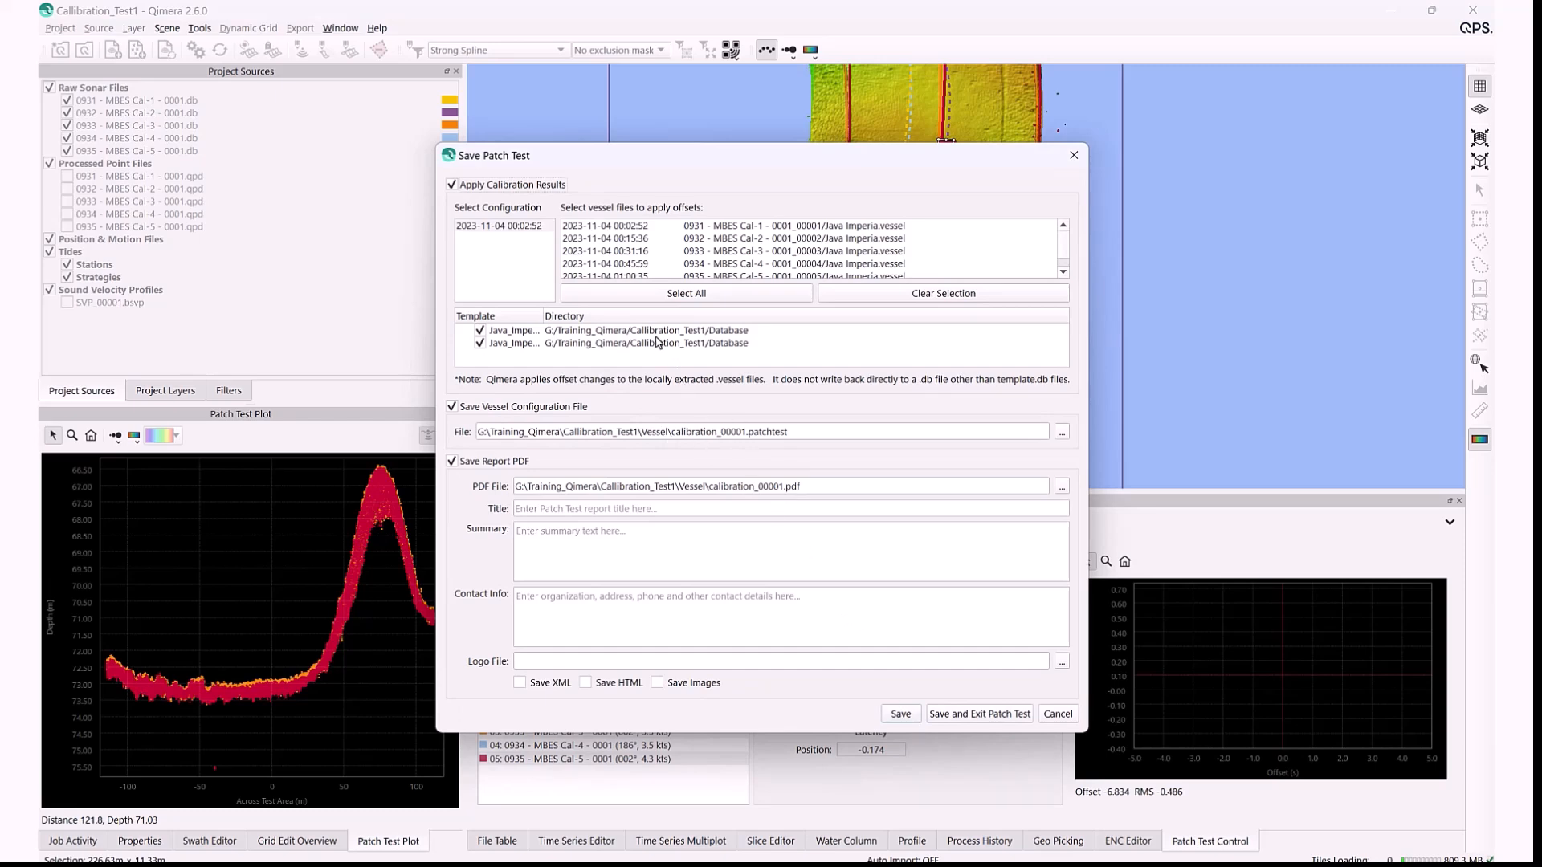
pyautogui.scroll(-1, 777, 238)
pyautogui.scroll(1, 779, 245)
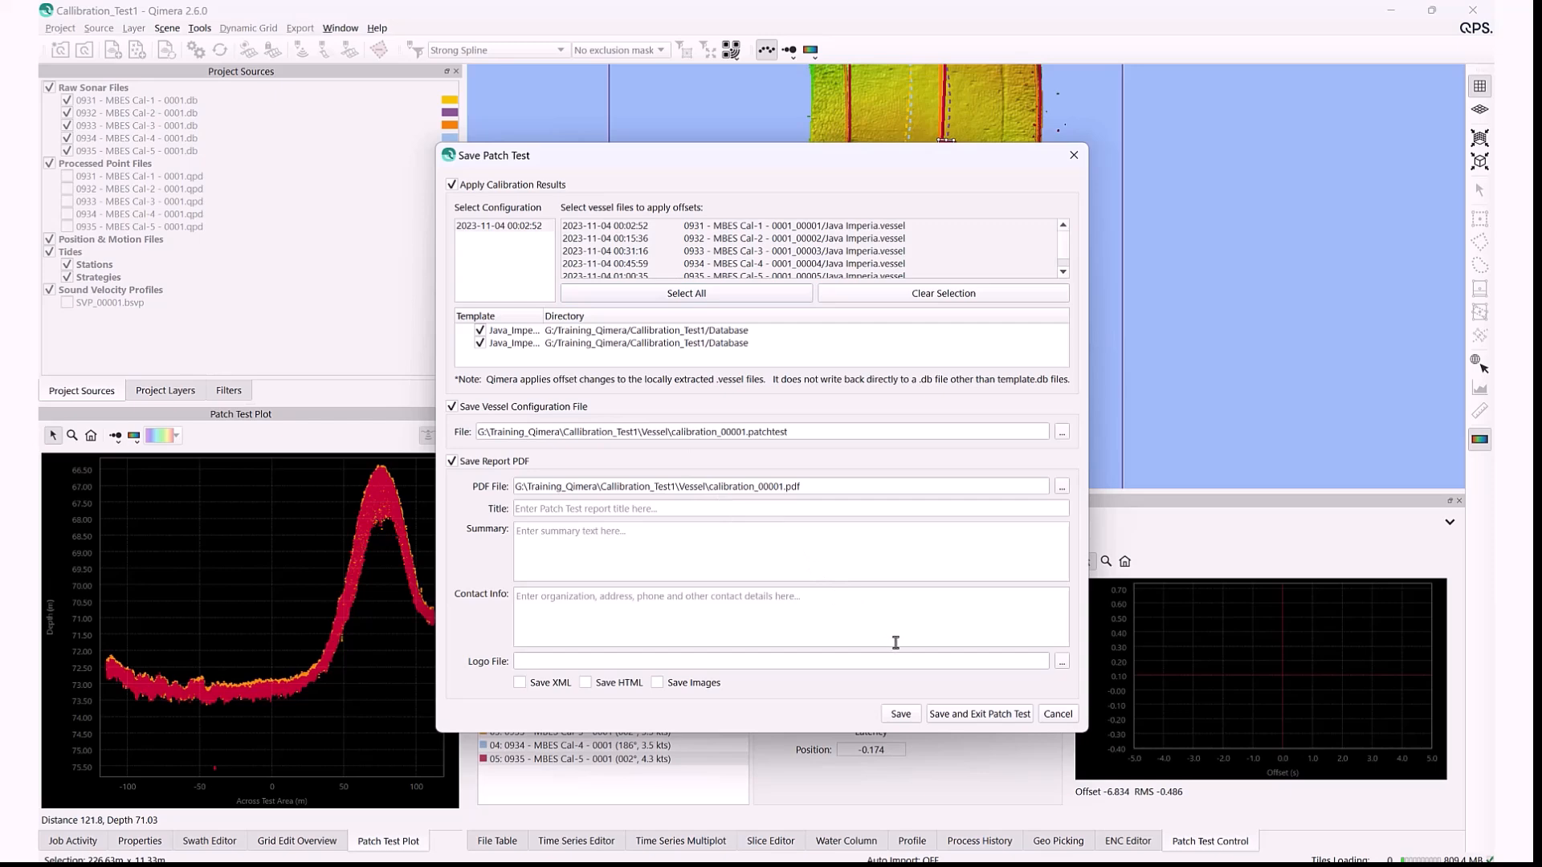
pyautogui.click(901, 717)
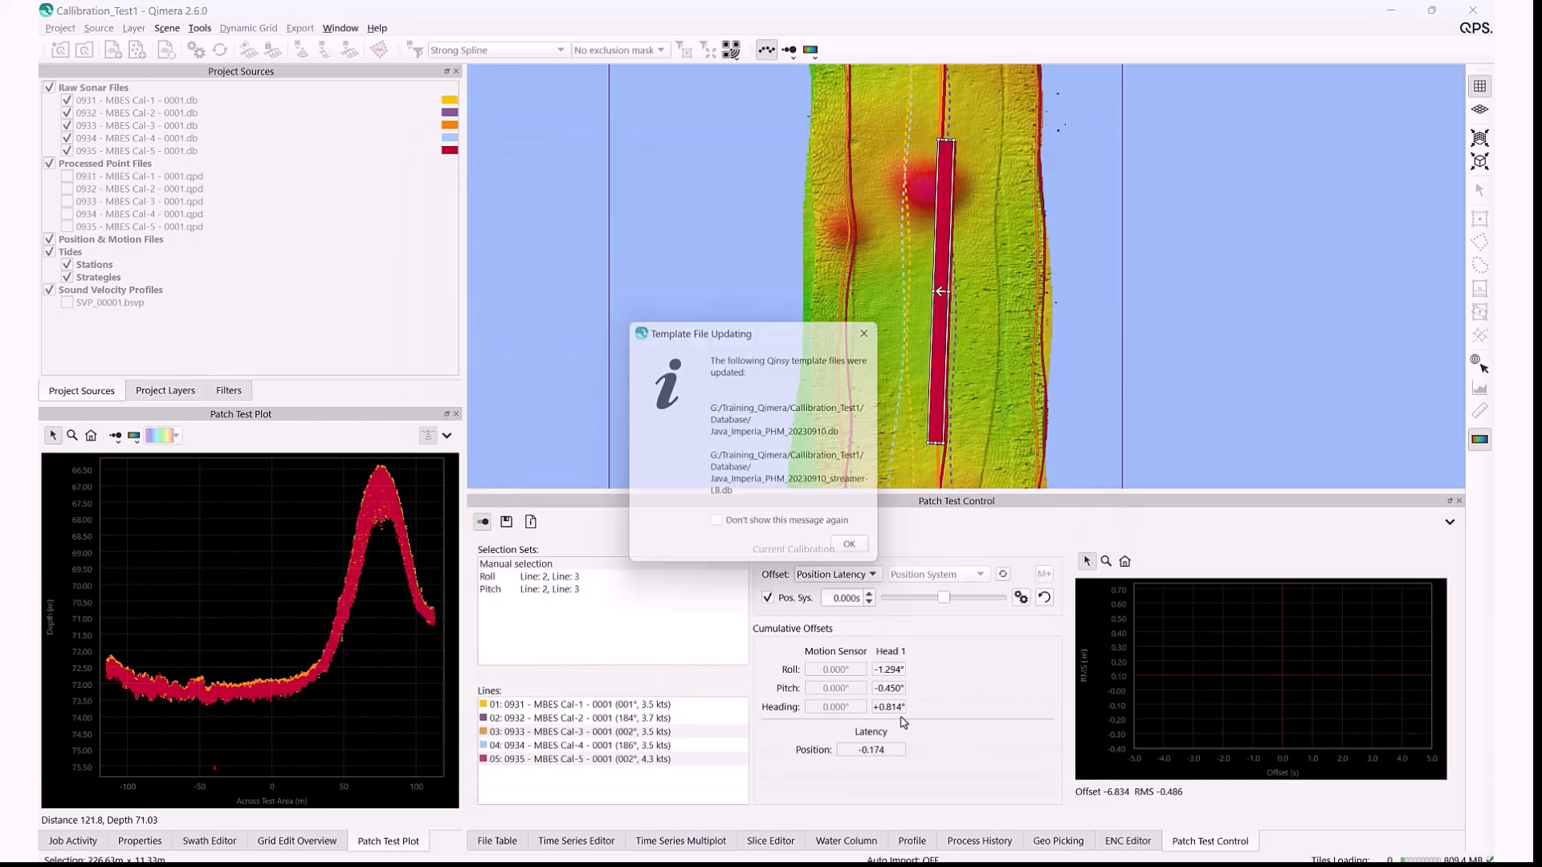
pyautogui.click(858, 552)
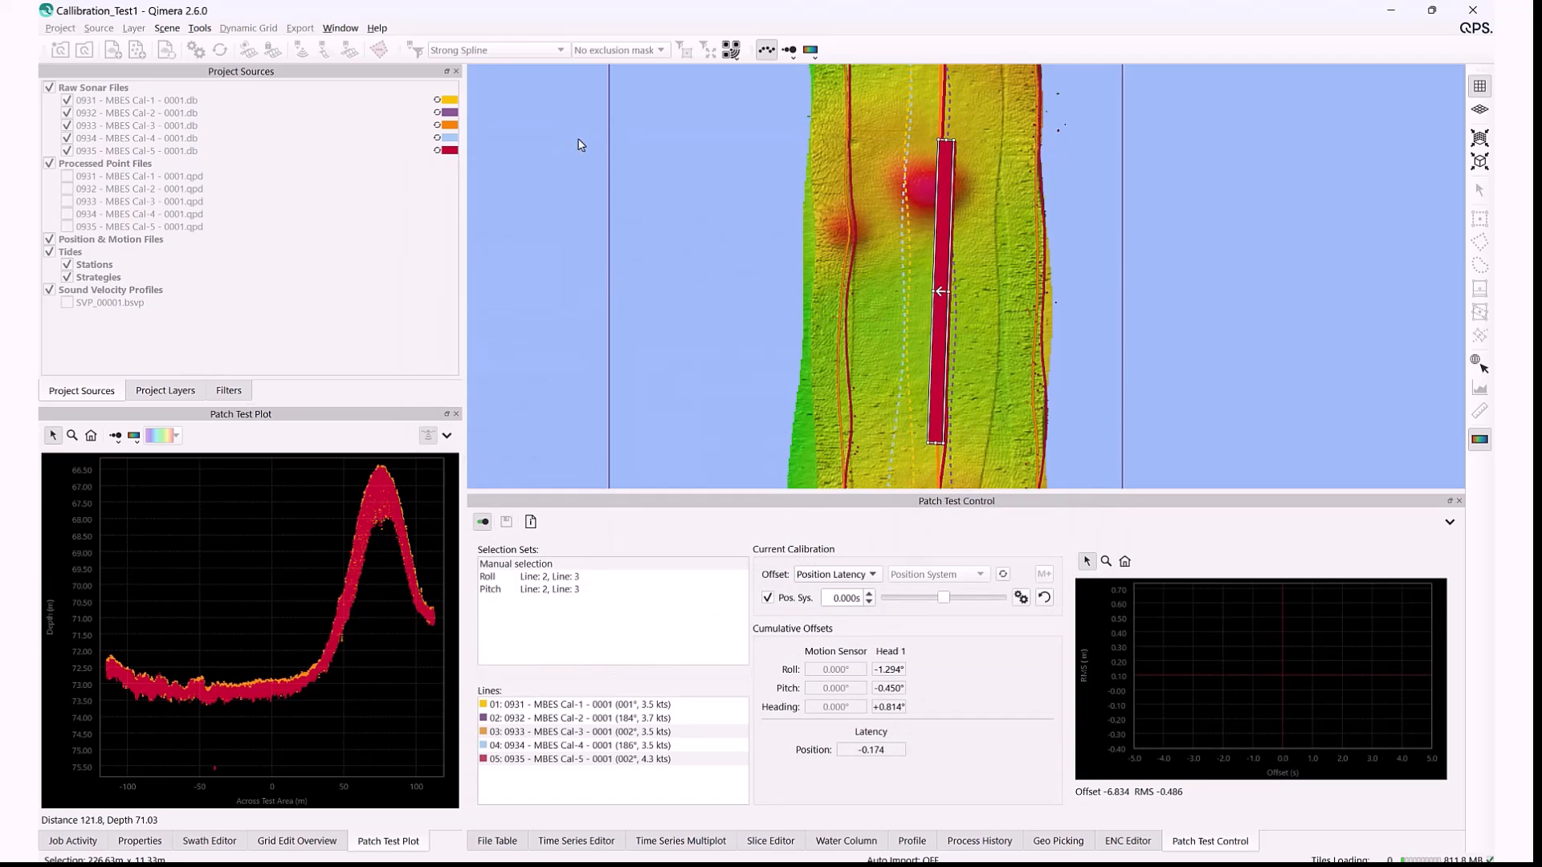
# Close the Patch Test tool and reprocess all five raw sonar files with the saved offsets.
pyautogui.click(200, 29)
pyautogui.click(241, 141)
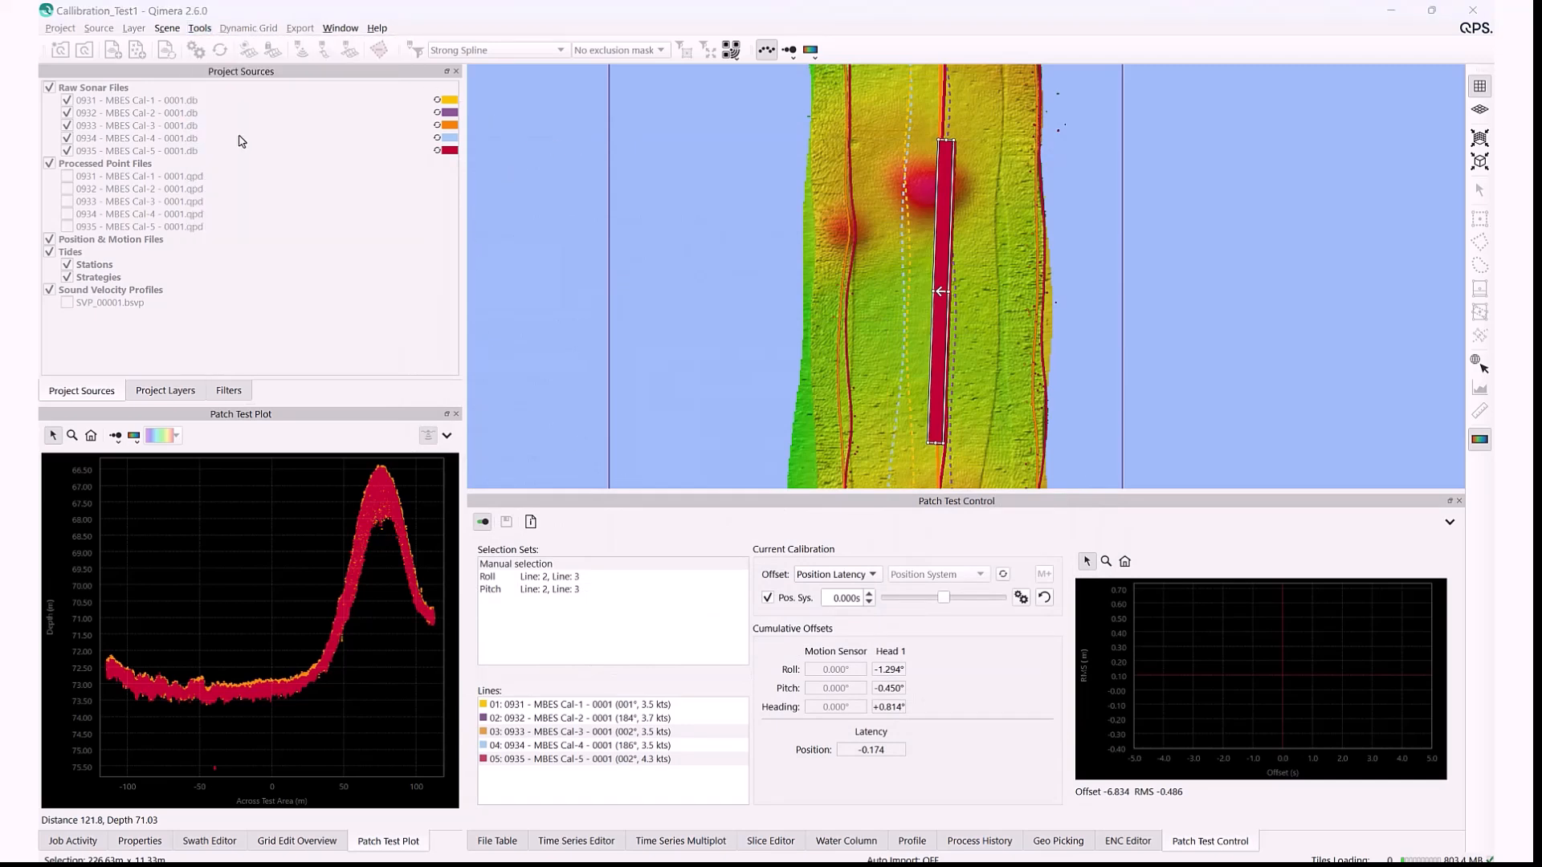
pyautogui.click(200, 29)
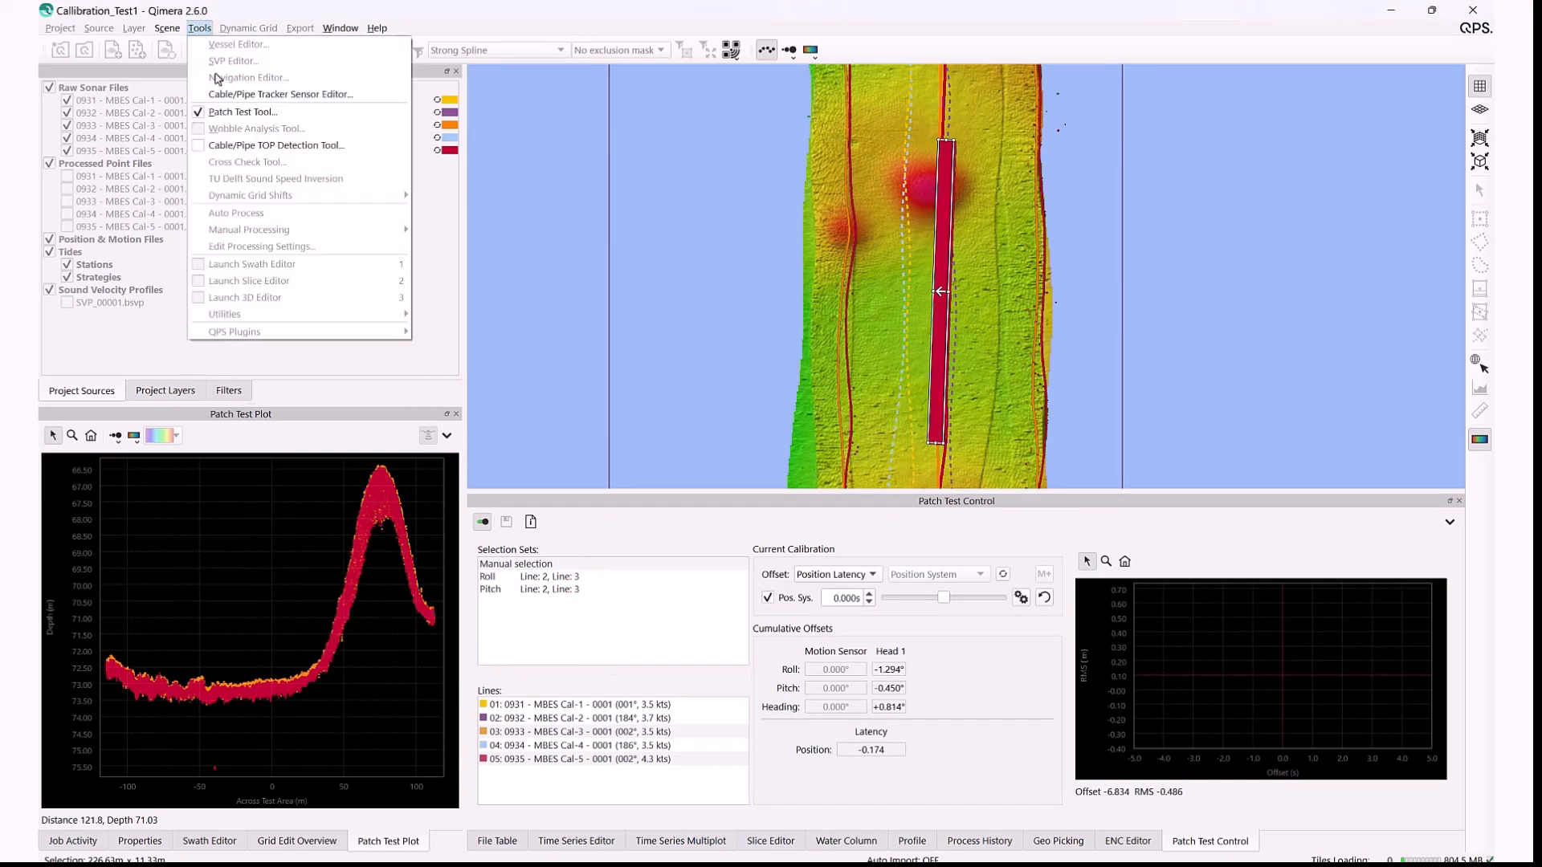
pyautogui.click(224, 114)
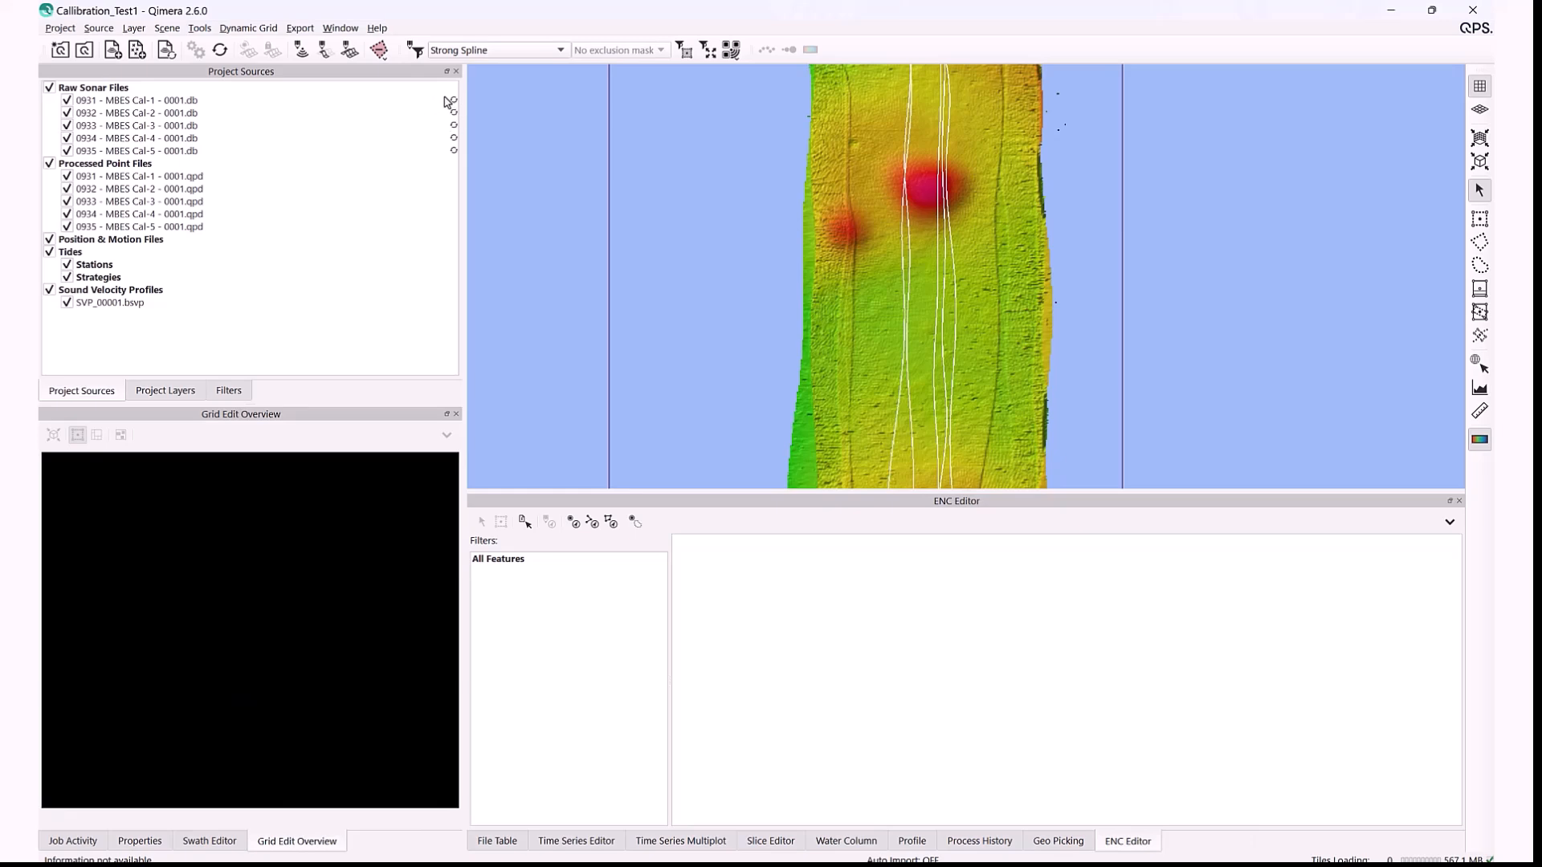
pyautogui.click(122, 90)
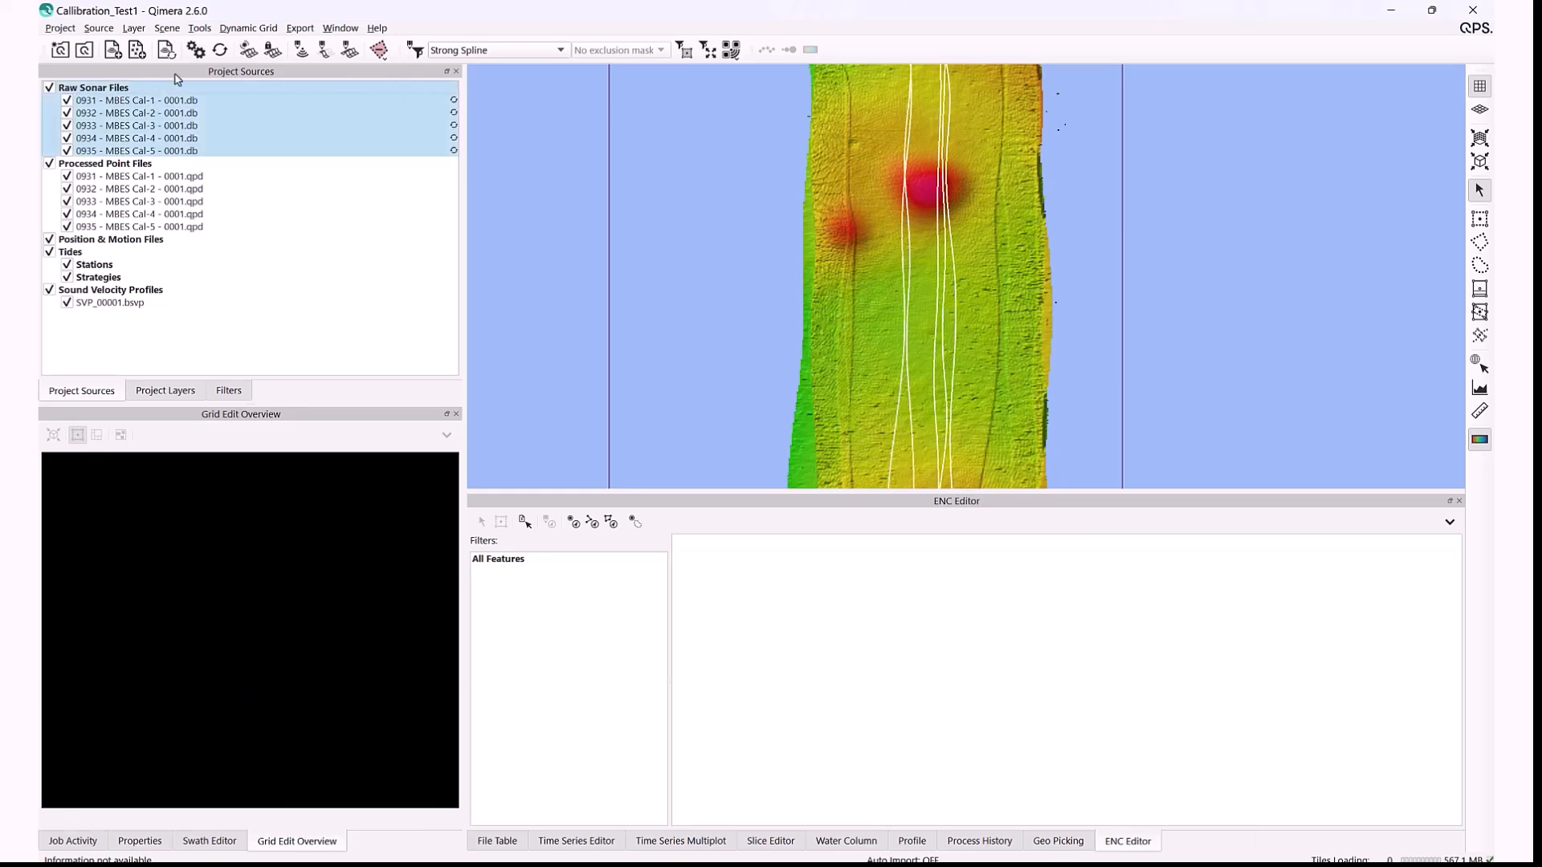
pyautogui.click(219, 50)
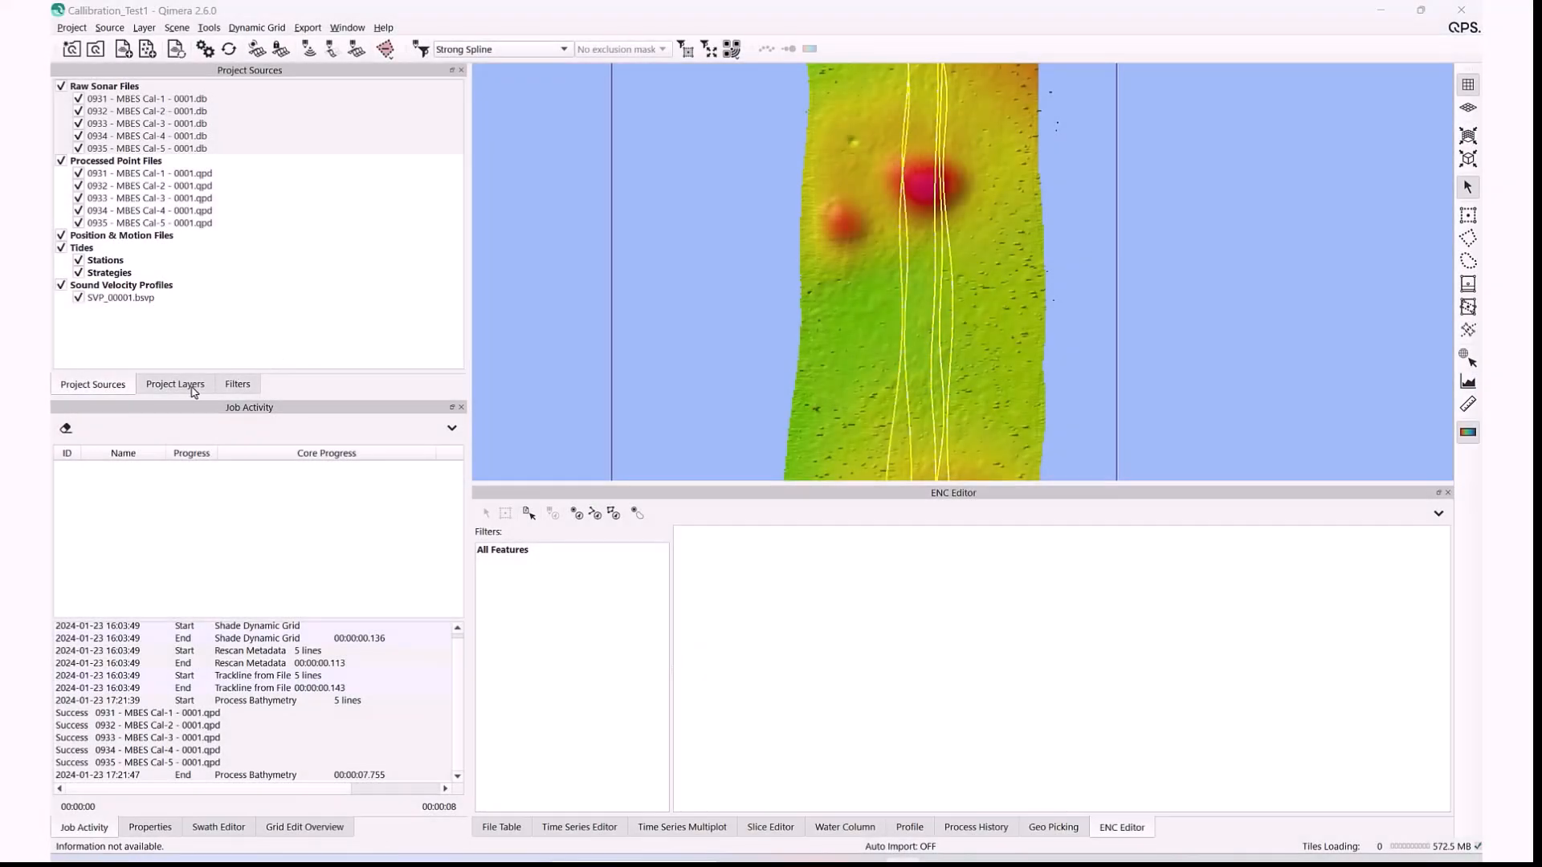
# Show the Static Grid layer, hide DynamicGrid_Cal, and enlarge the scene view to see the uncorrected surface.
pyautogui.click(176, 384)
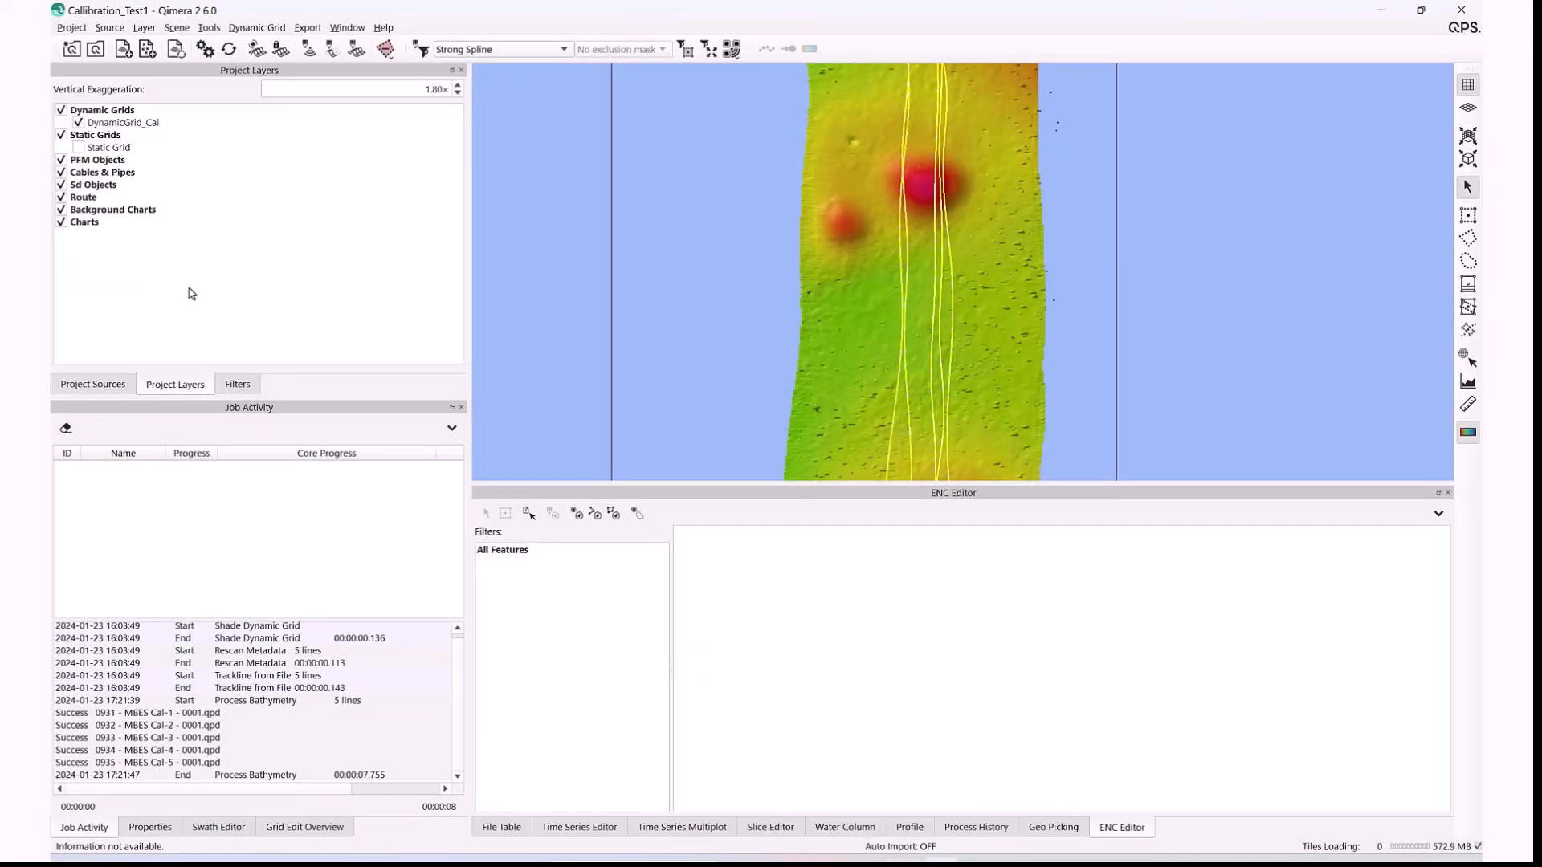
pyautogui.click(79, 149)
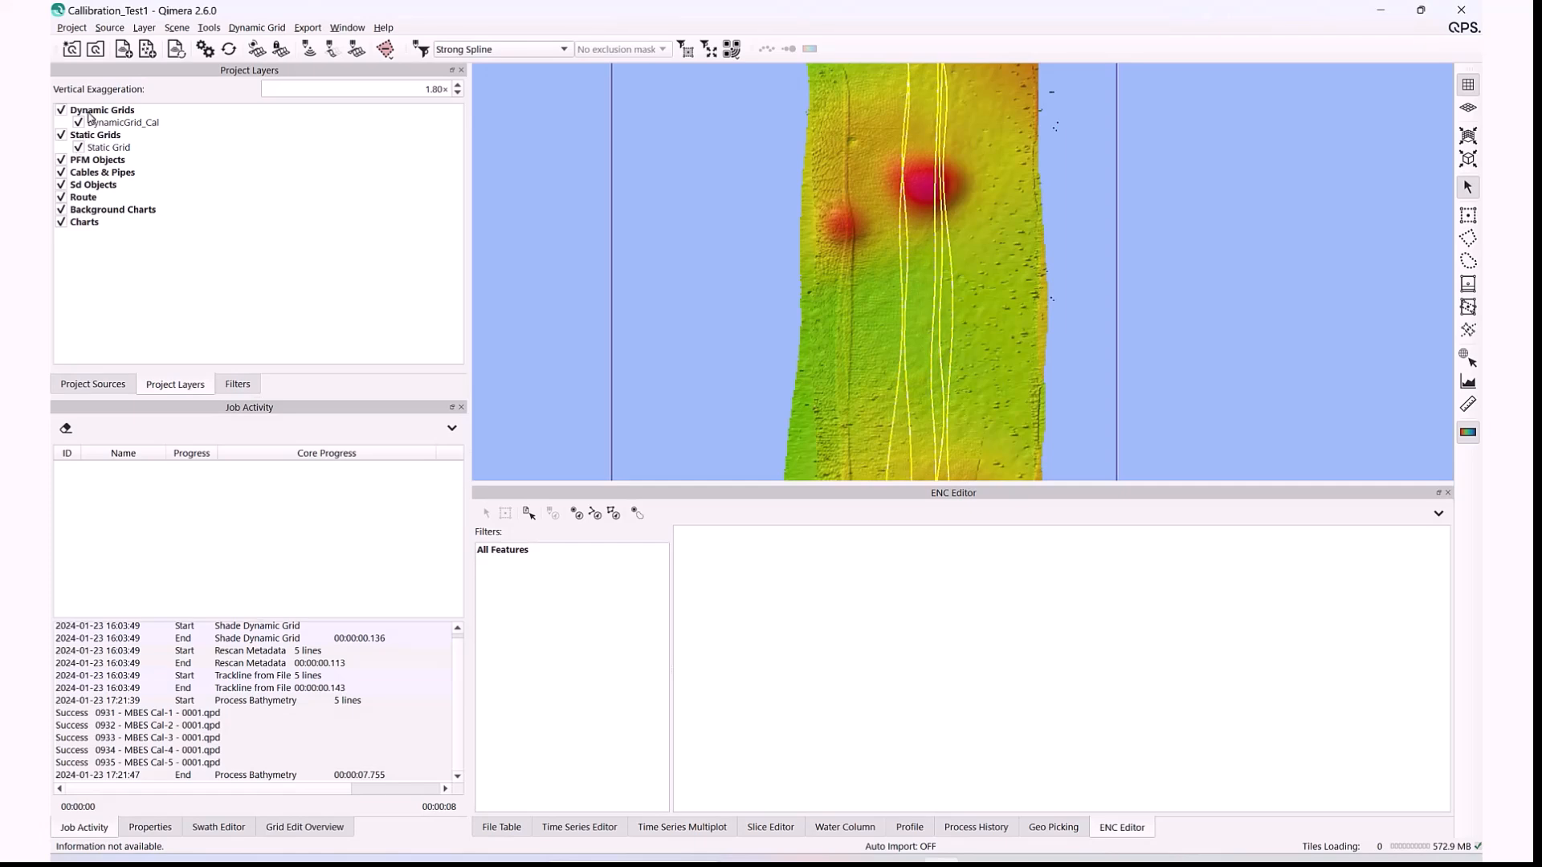
pyautogui.click(79, 124)
pyautogui.scroll(-2, 976, 267)
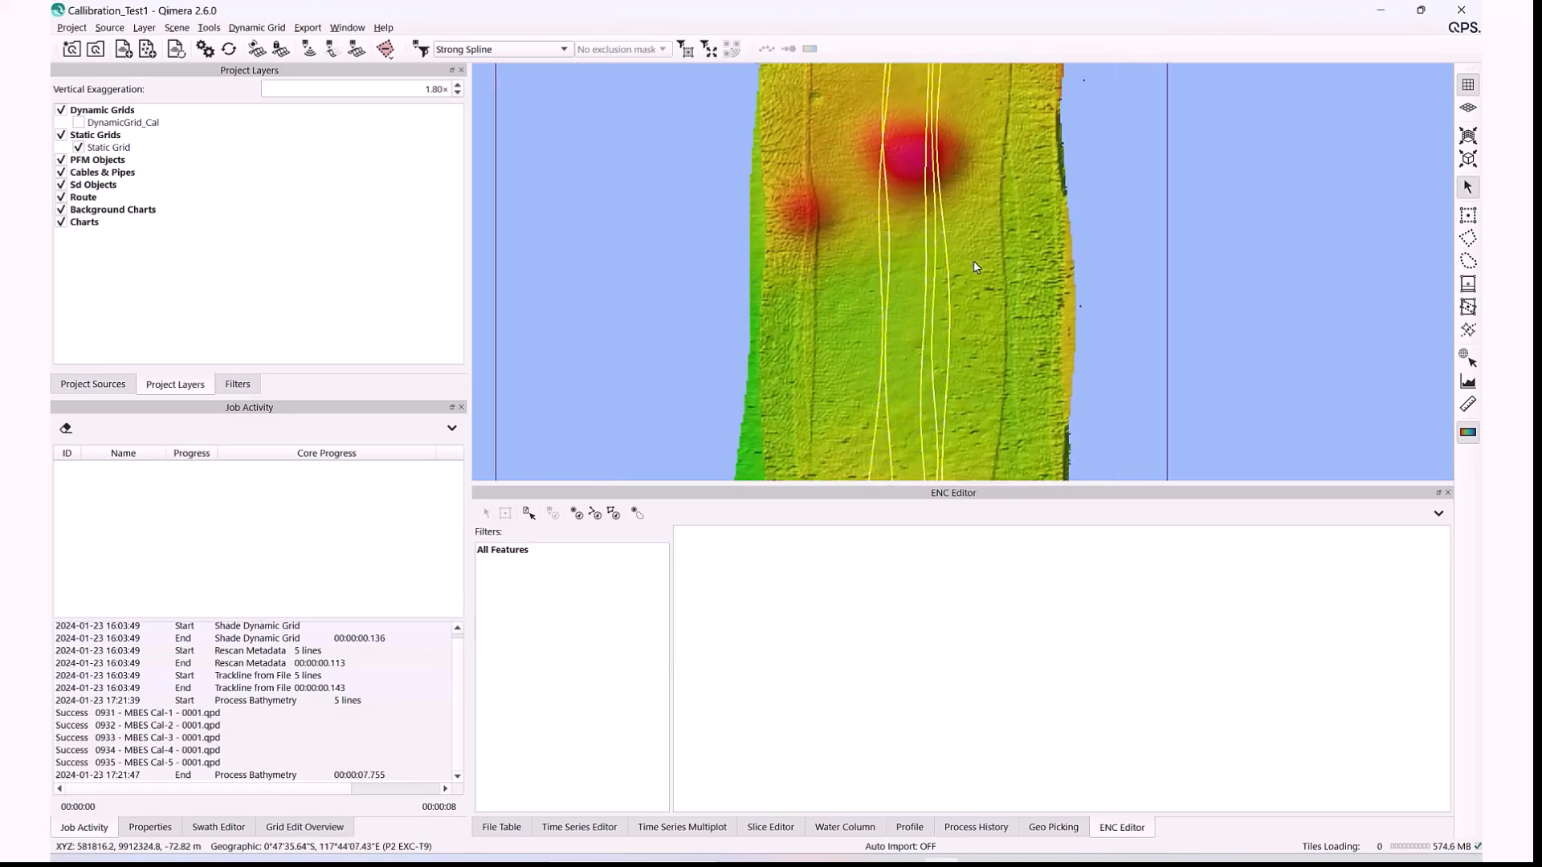
pyautogui.scroll(-1, 975, 266)
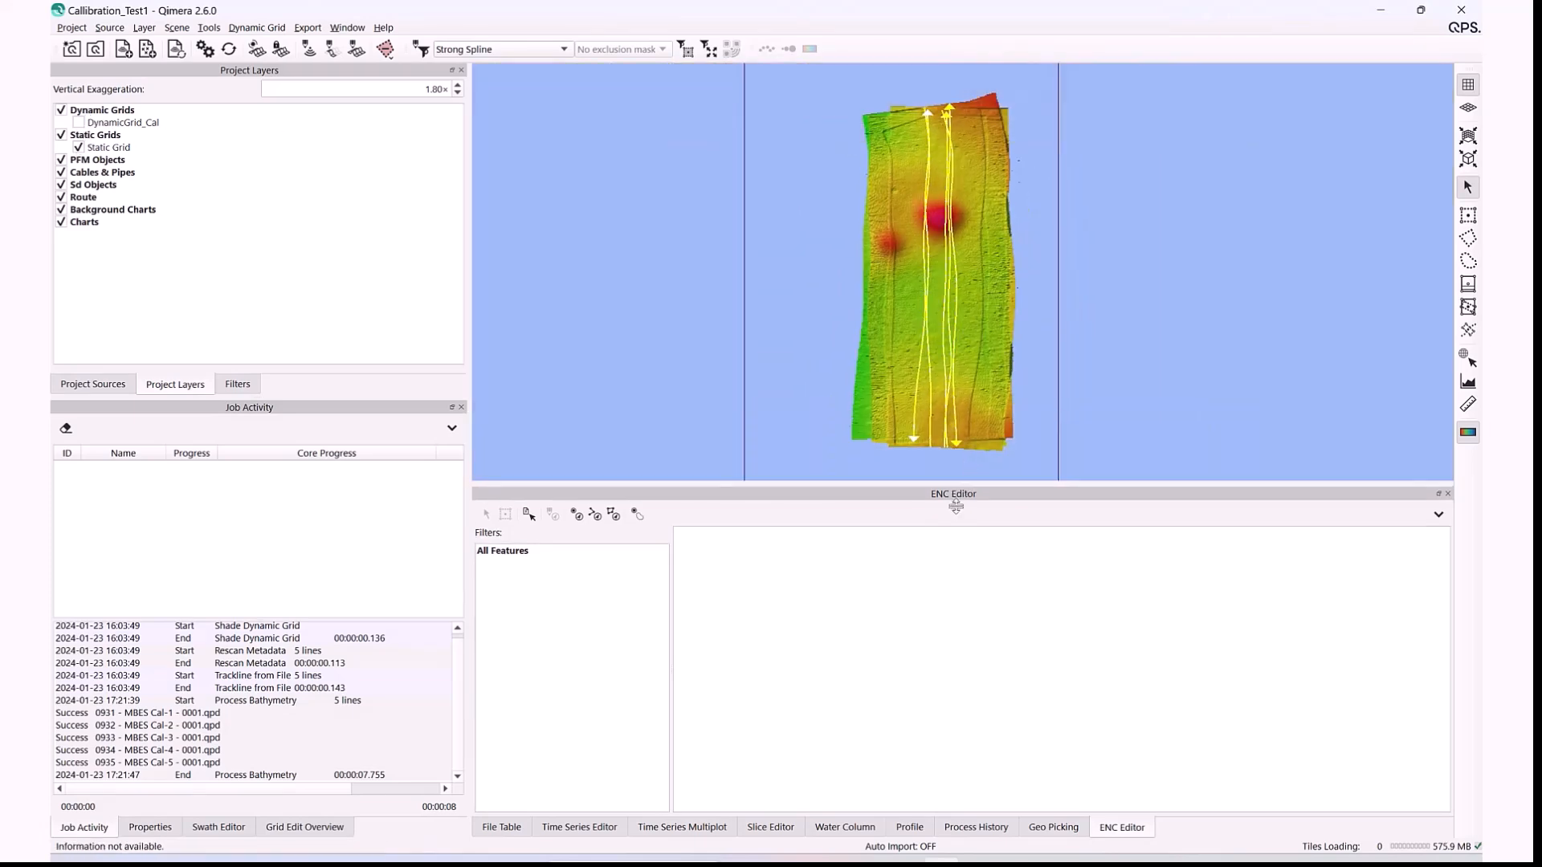
pyautogui.moveTo(967, 486); pyautogui.dragTo(957, 570)
pyautogui.scroll(2, 964, 450)
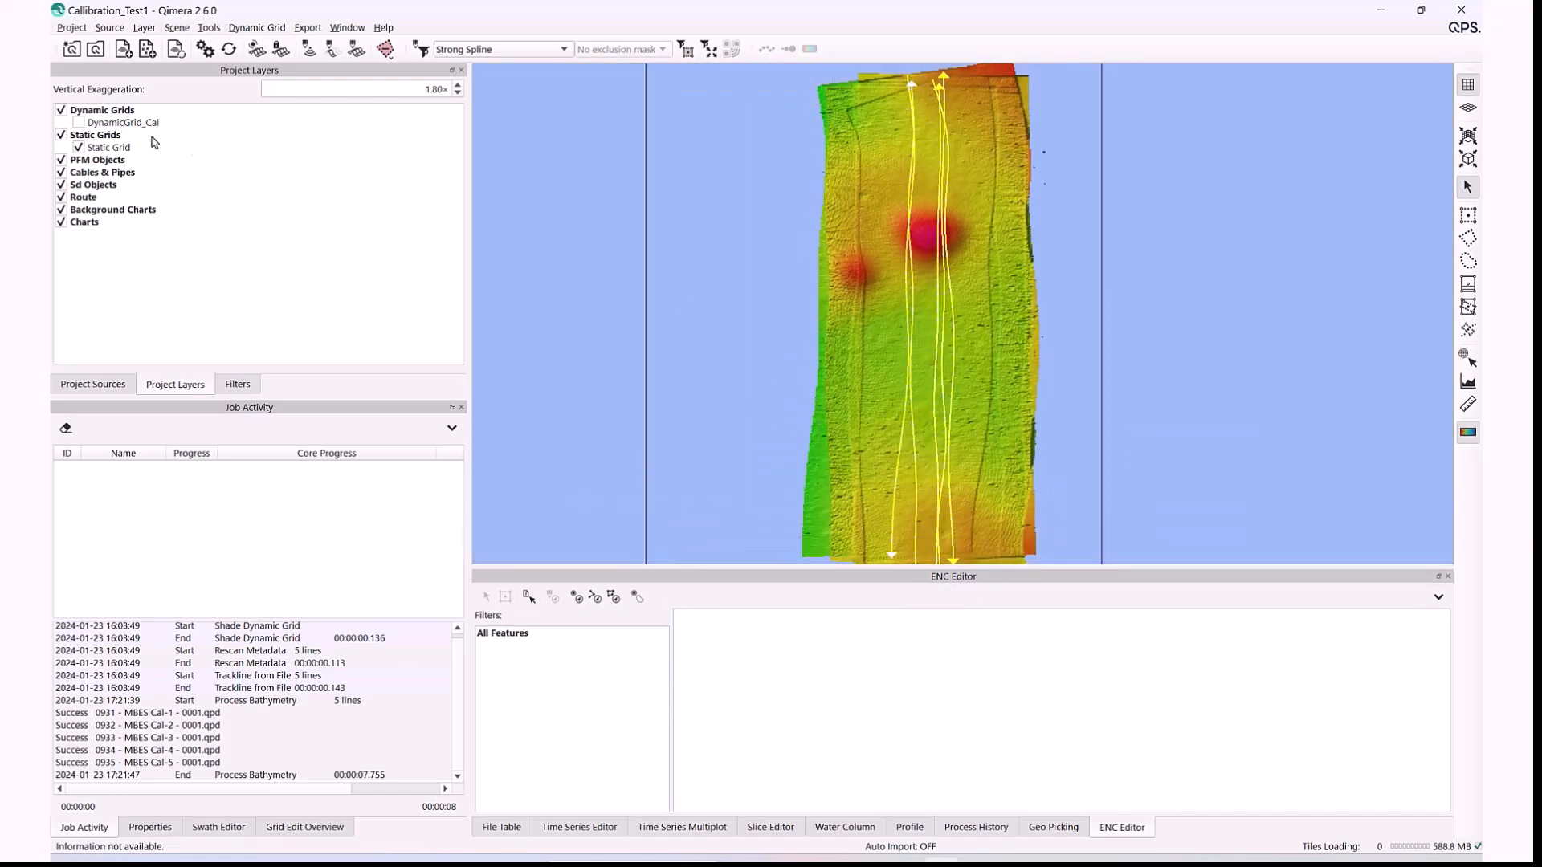
# Toggle the visibility of DynamicGrid_Cal and Static Grid to compare the surfaces with and without the calibration.
pyautogui.click(79, 123)
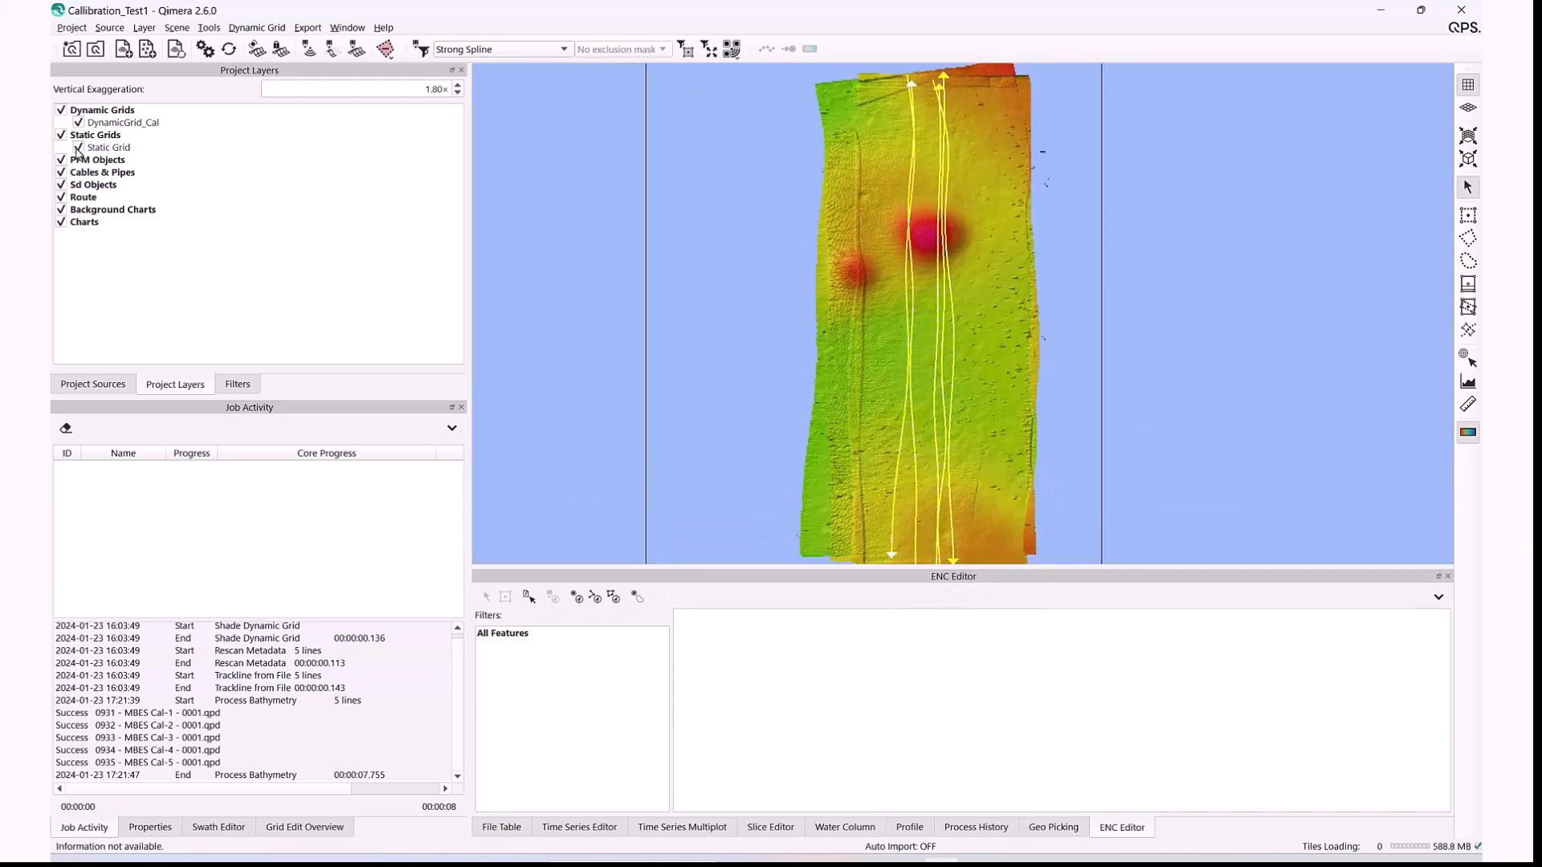
pyautogui.click(79, 150)
pyautogui.scroll(2, 907, 299)
pyautogui.scroll(-1, 907, 300)
pyautogui.click(79, 148)
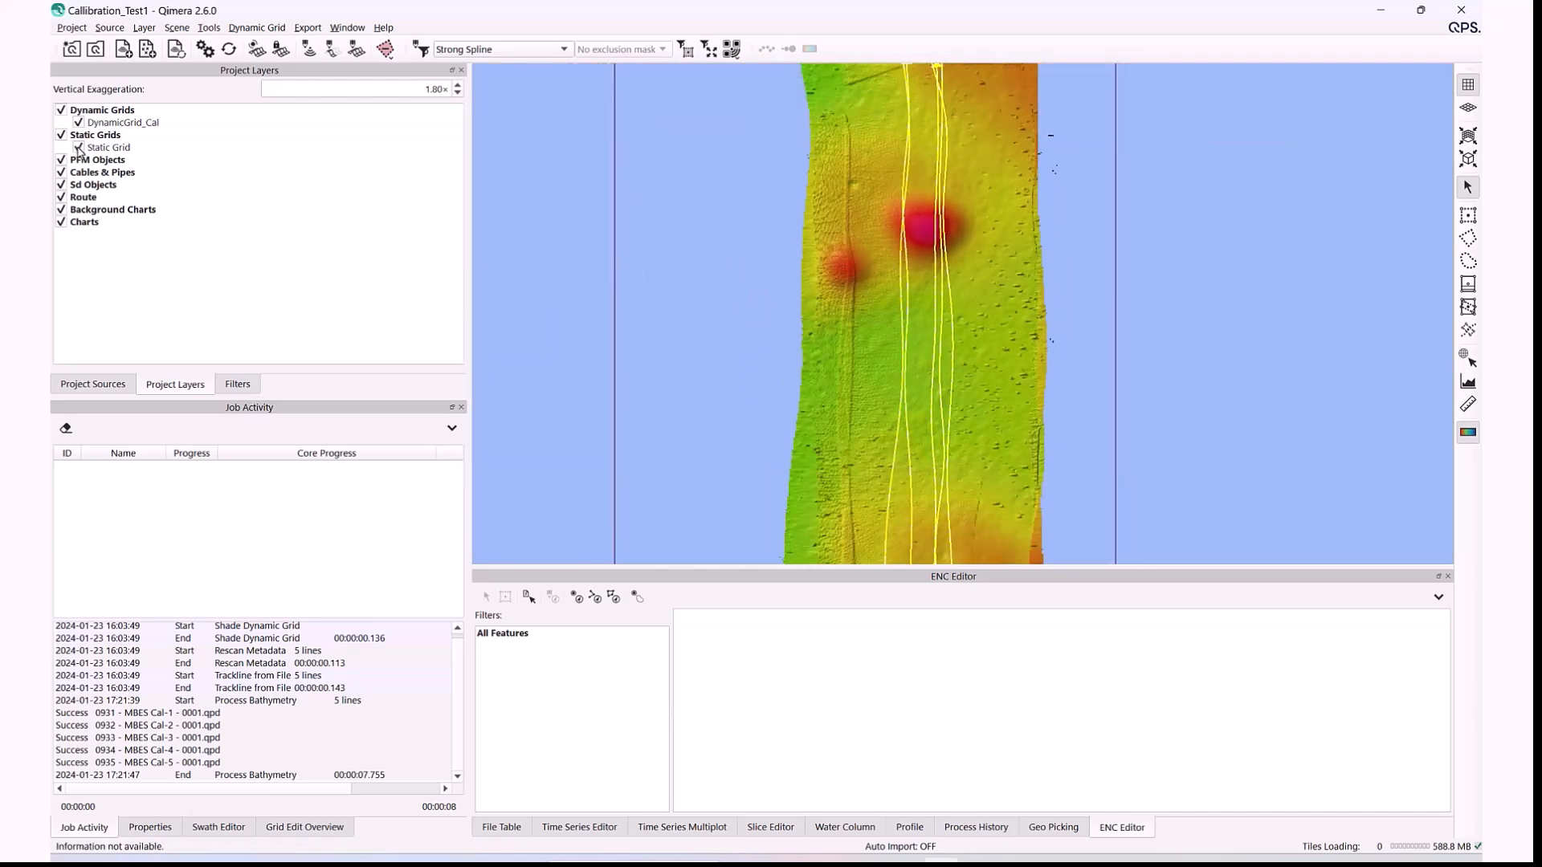
pyautogui.scroll(2, 774, 319)
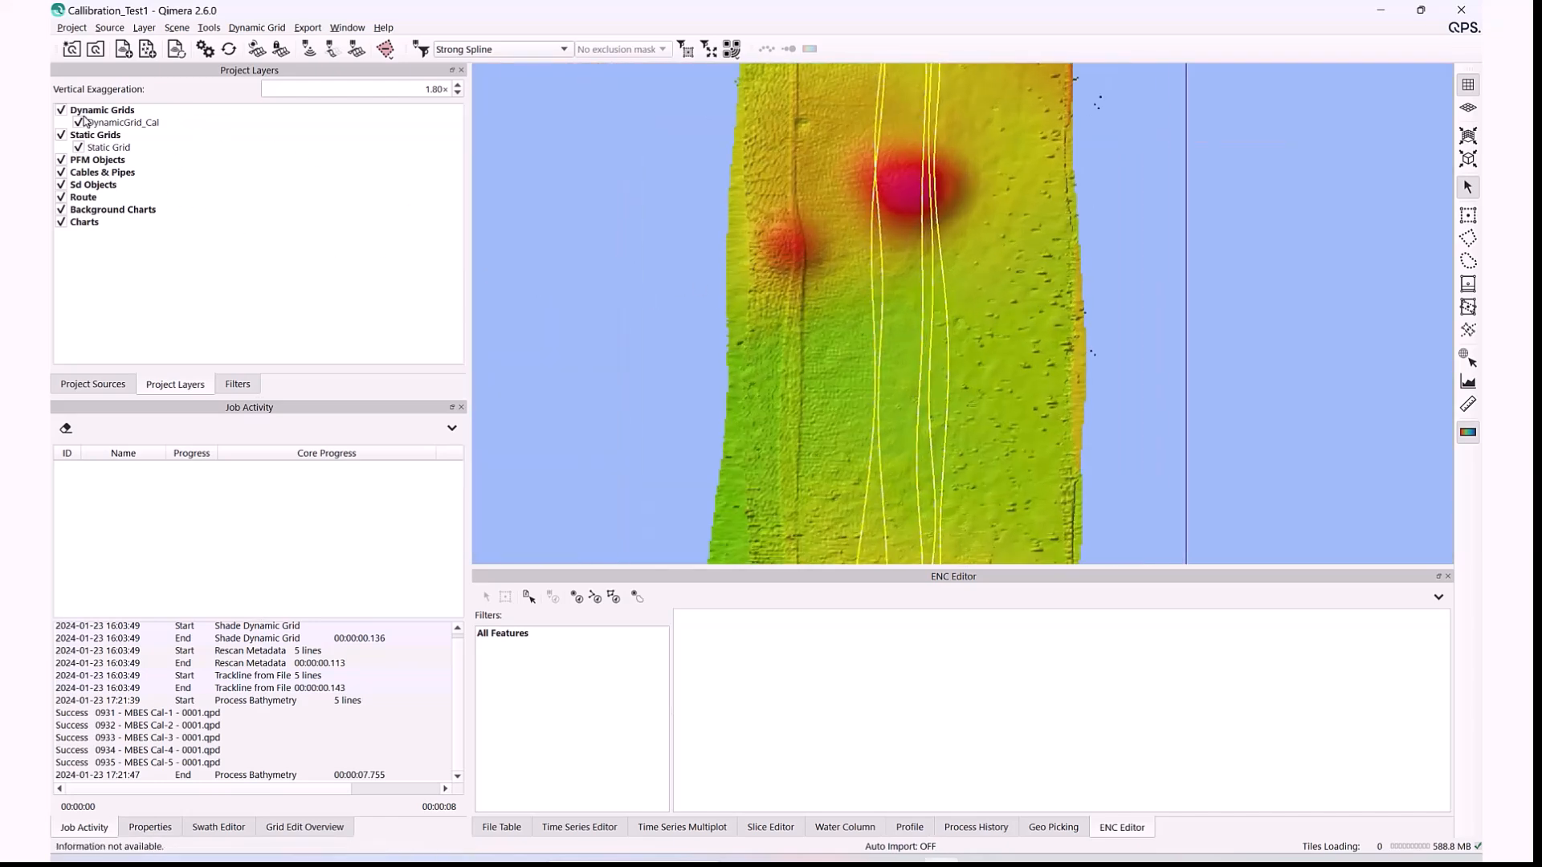
pyautogui.click(78, 122)
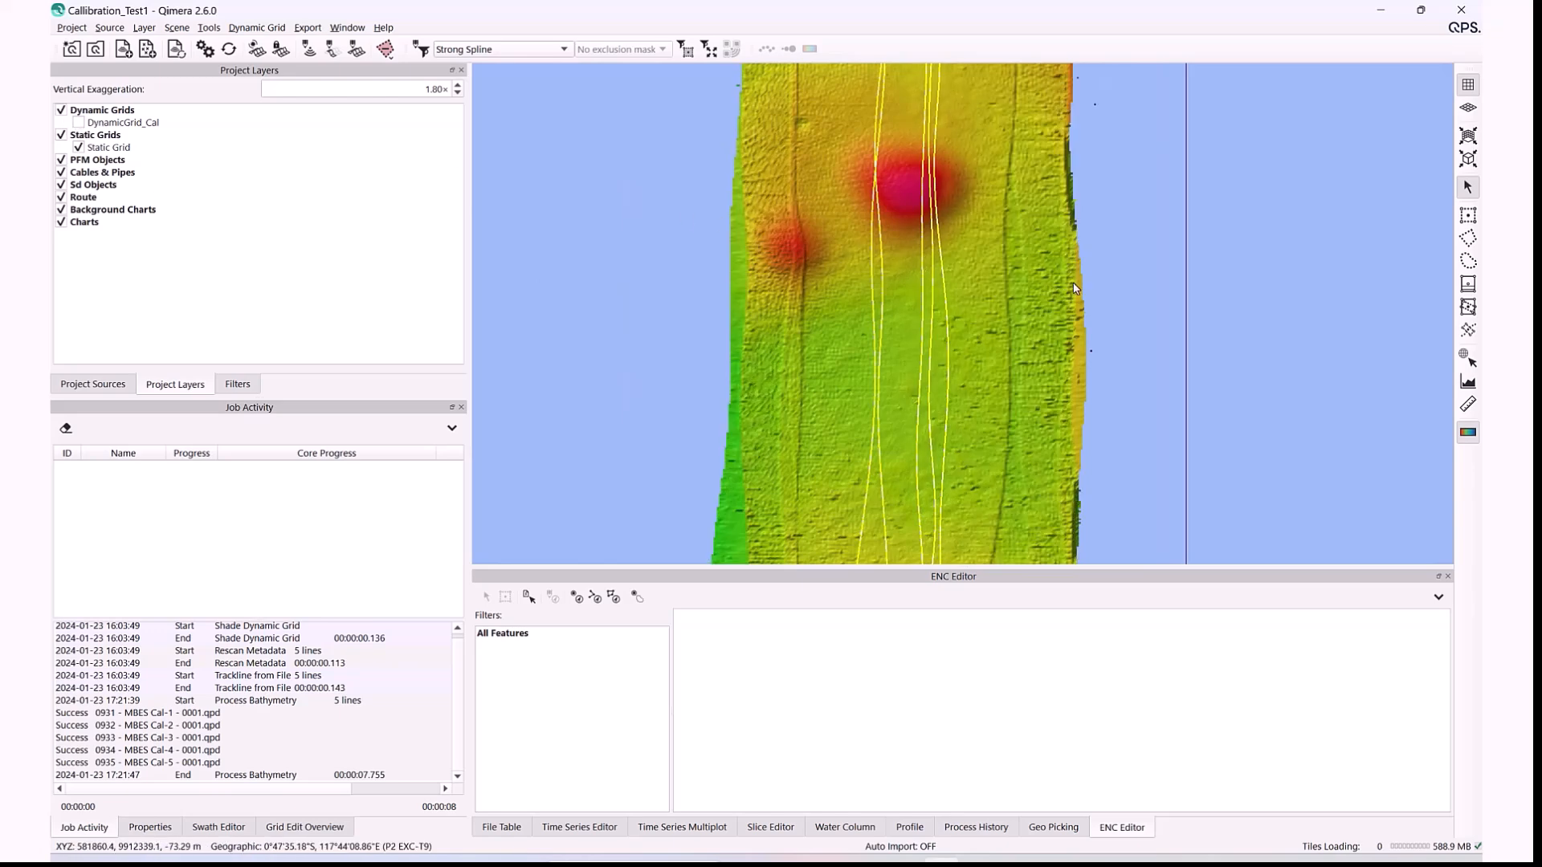
# Show the DynamicGrid_Cal layer and hide Static Grid to view the whole calibrated surface on its own.
pyautogui.click(78, 123)
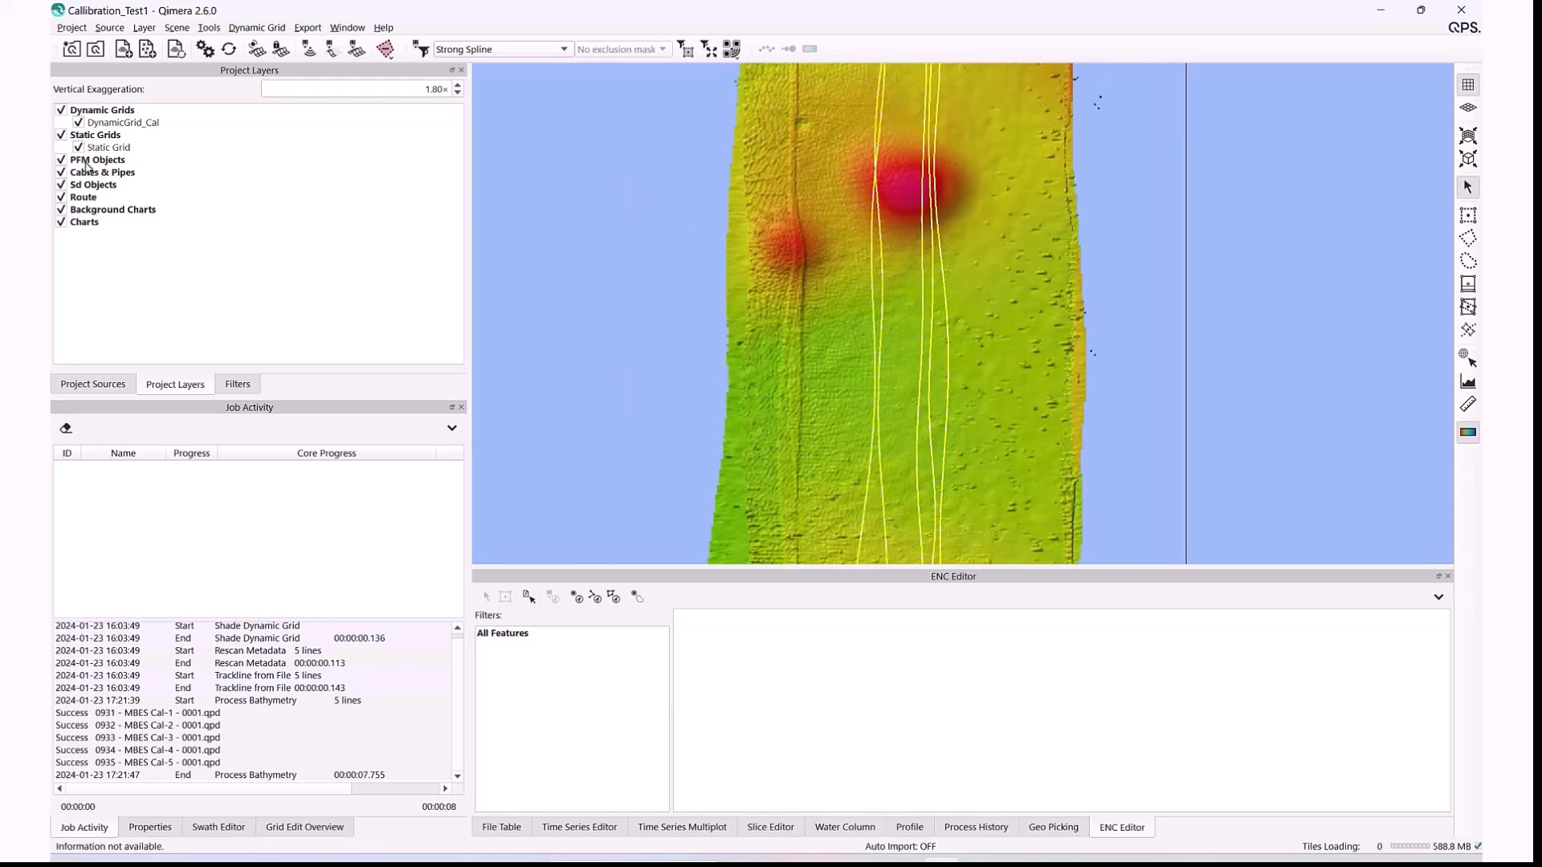
pyautogui.click(78, 147)
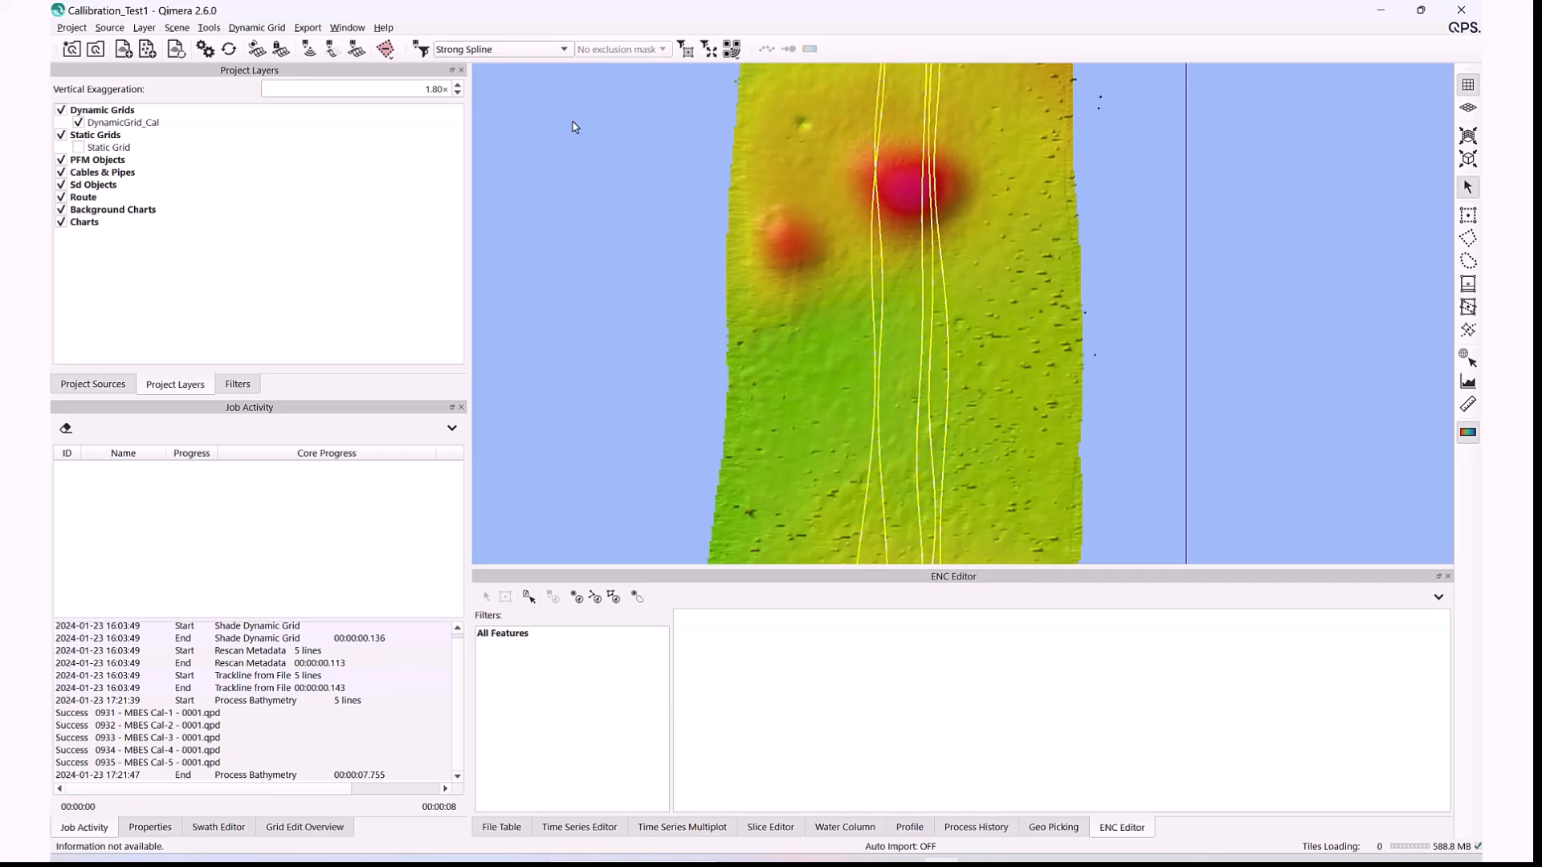
pyautogui.scroll(-5, 556, 104)
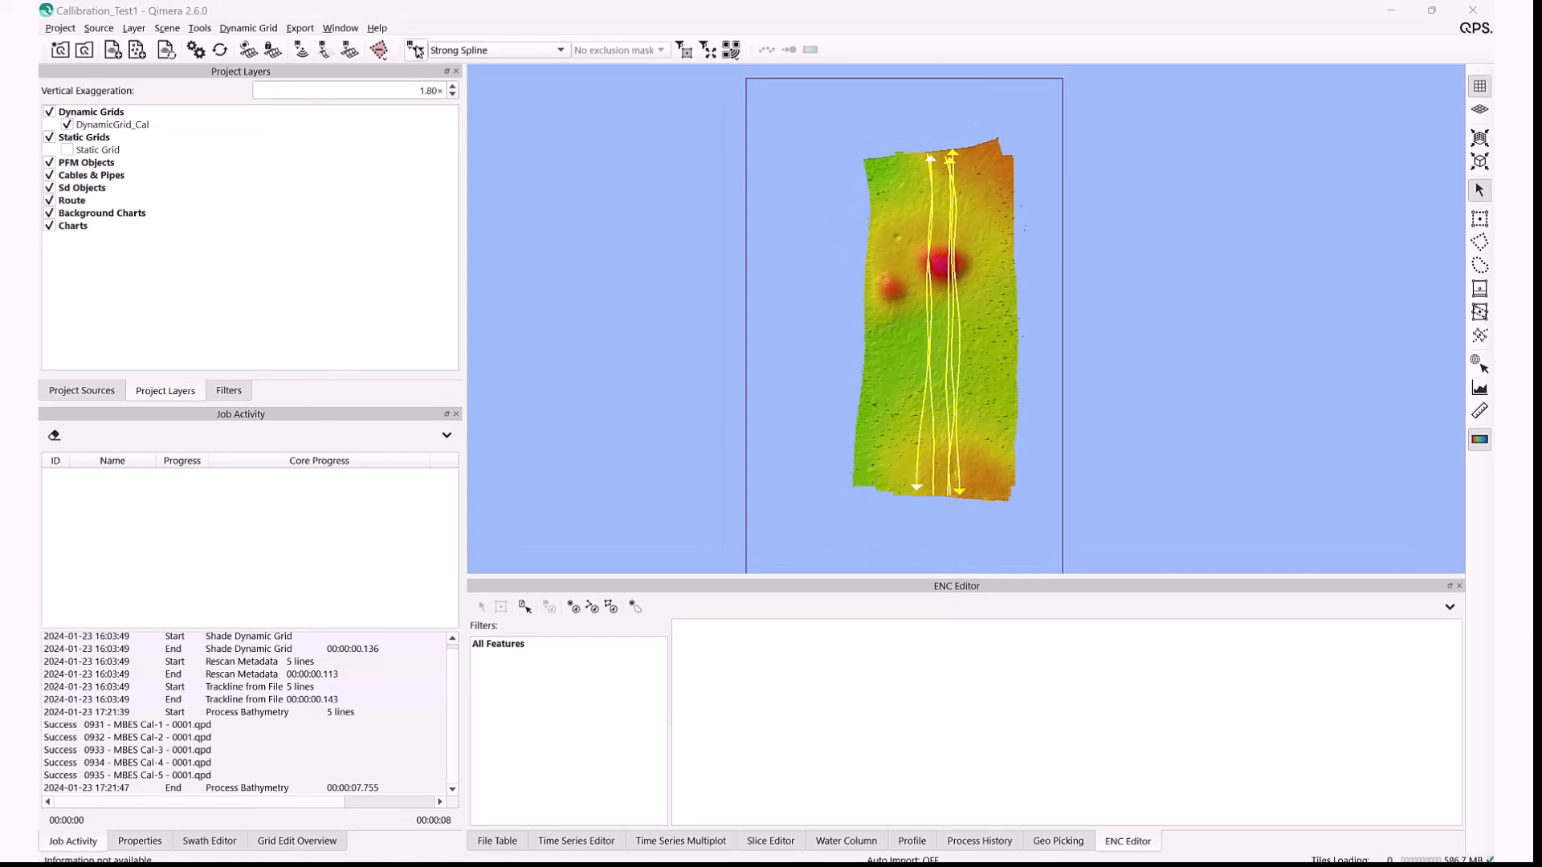
# Review the available spline filters and sounding operations, keeping Strong Spline as the selected filter.
pyautogui.click(475, 52)
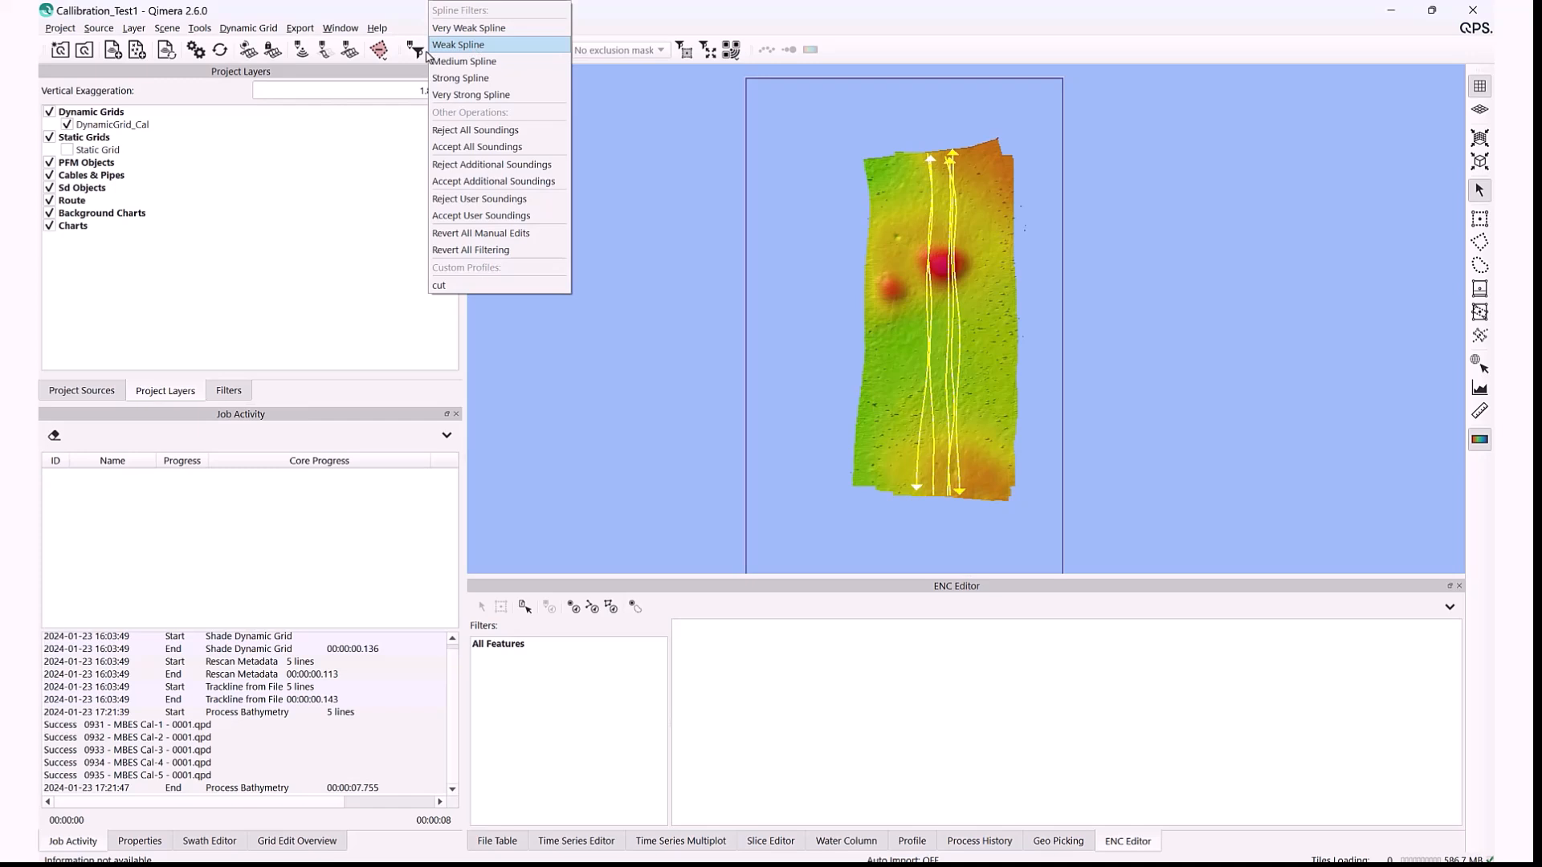
pyautogui.click(404, 31)
pyautogui.click(416, 51)
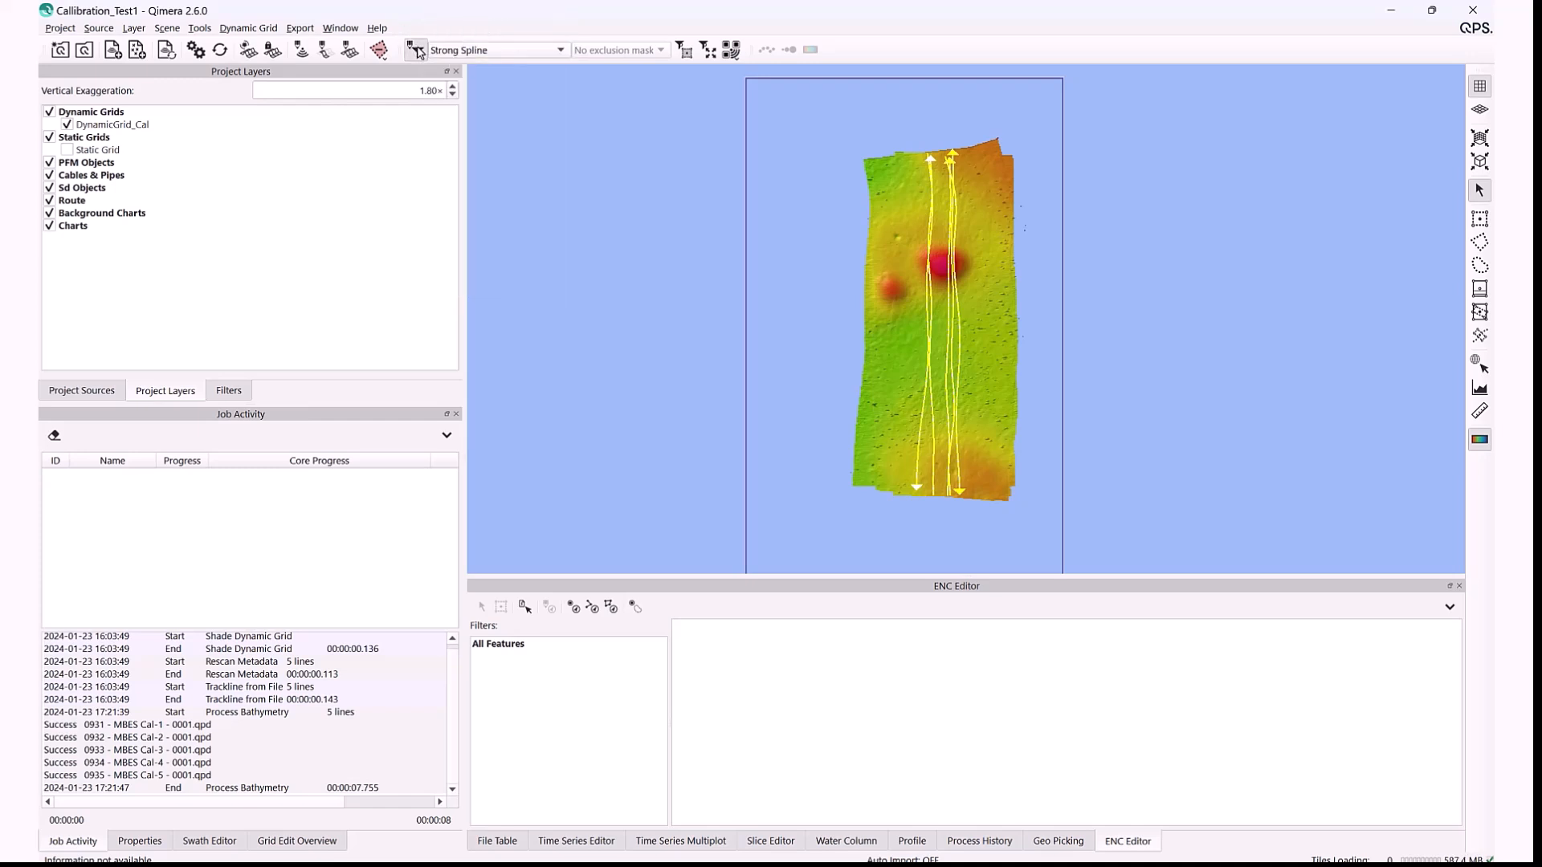
pyautogui.click(915, 531)
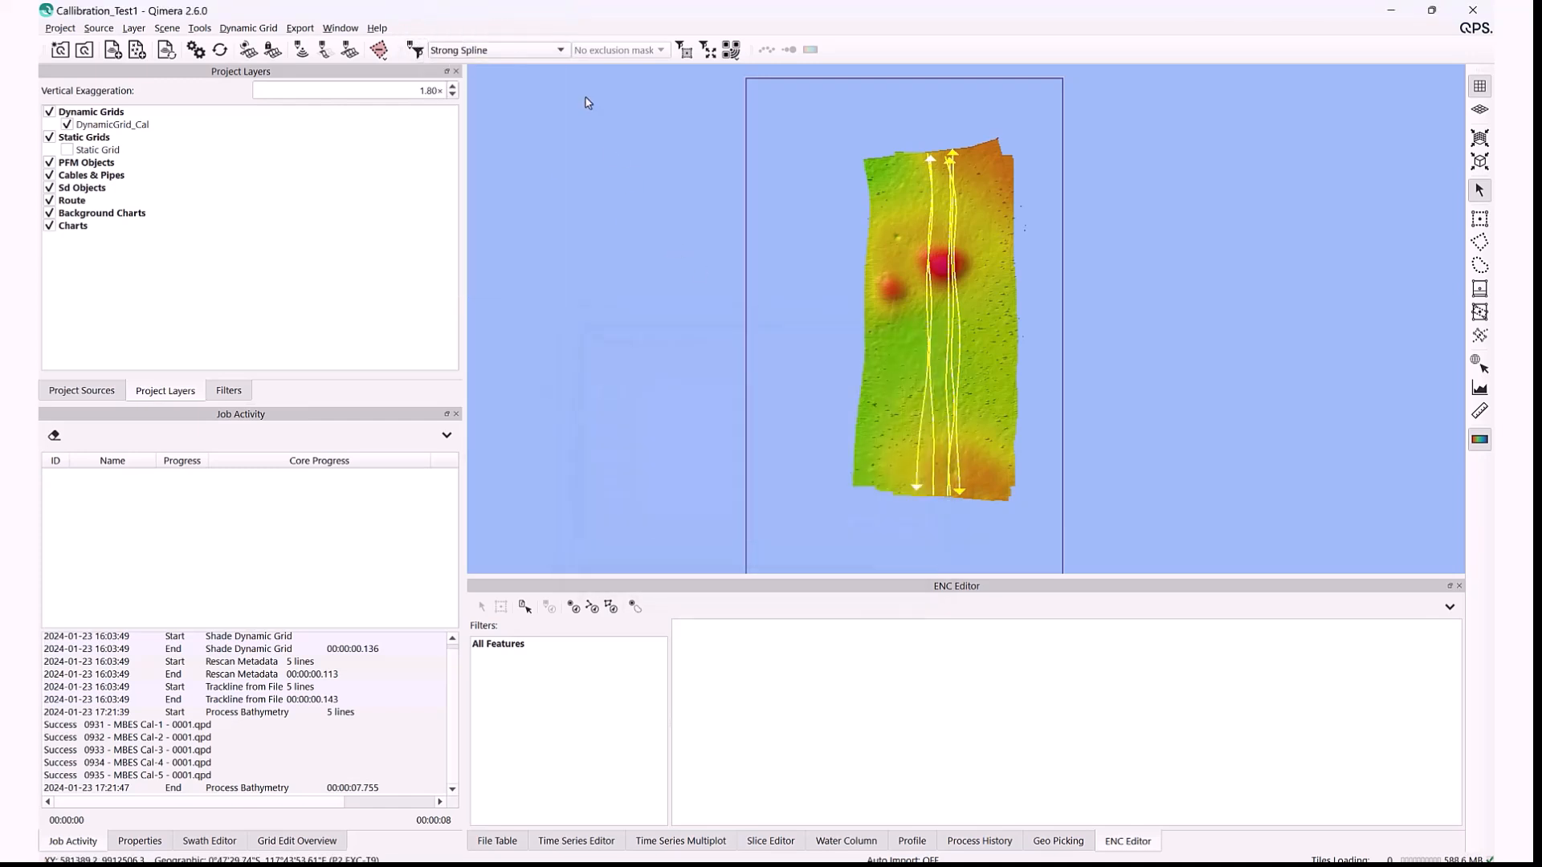
pyautogui.click(554, 49)
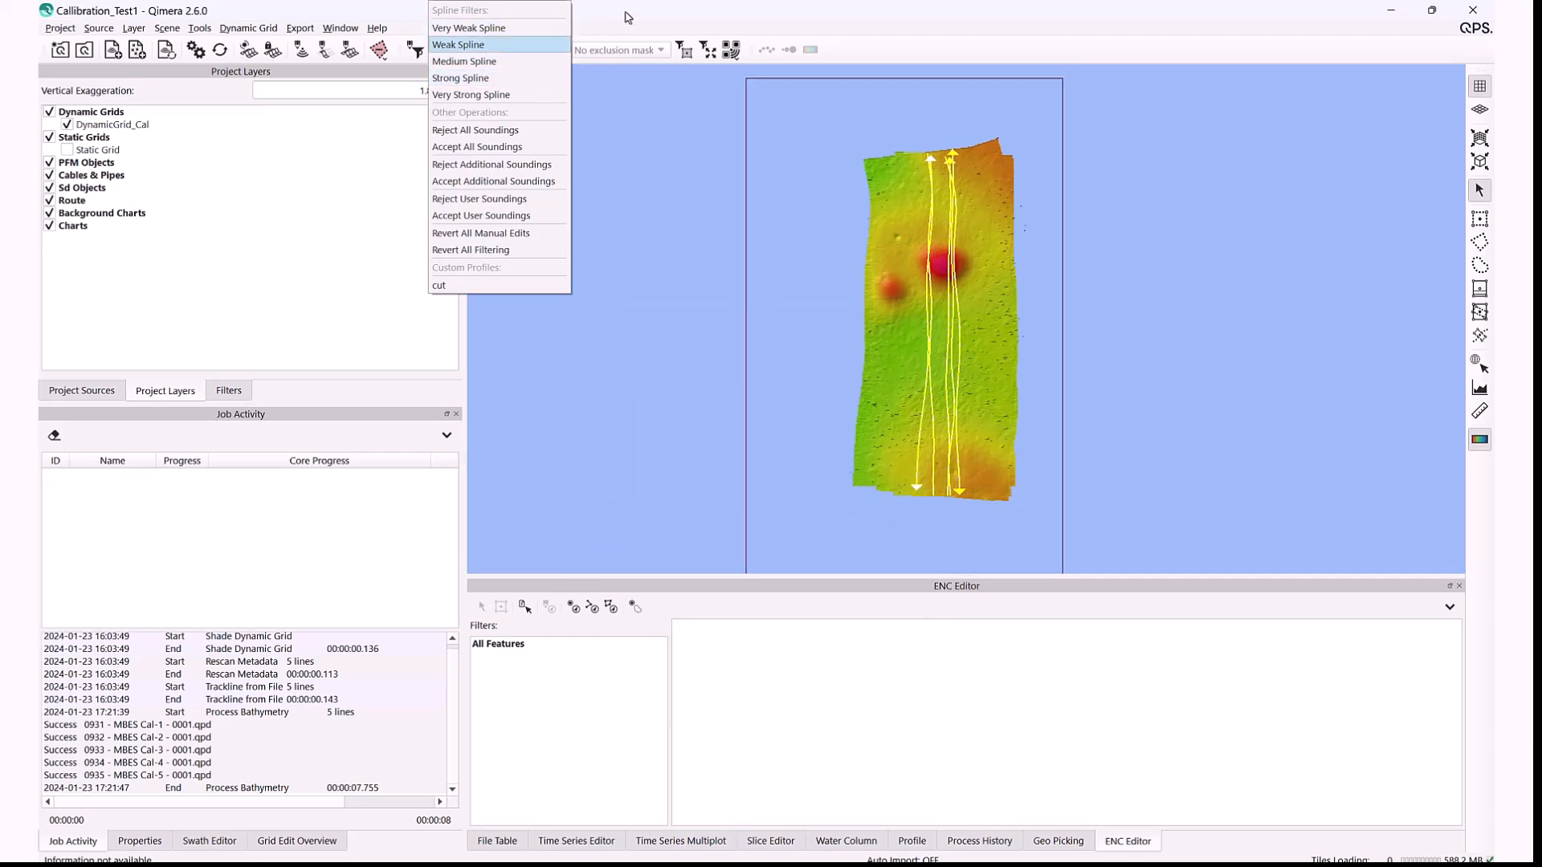
pyautogui.click(537, 78)
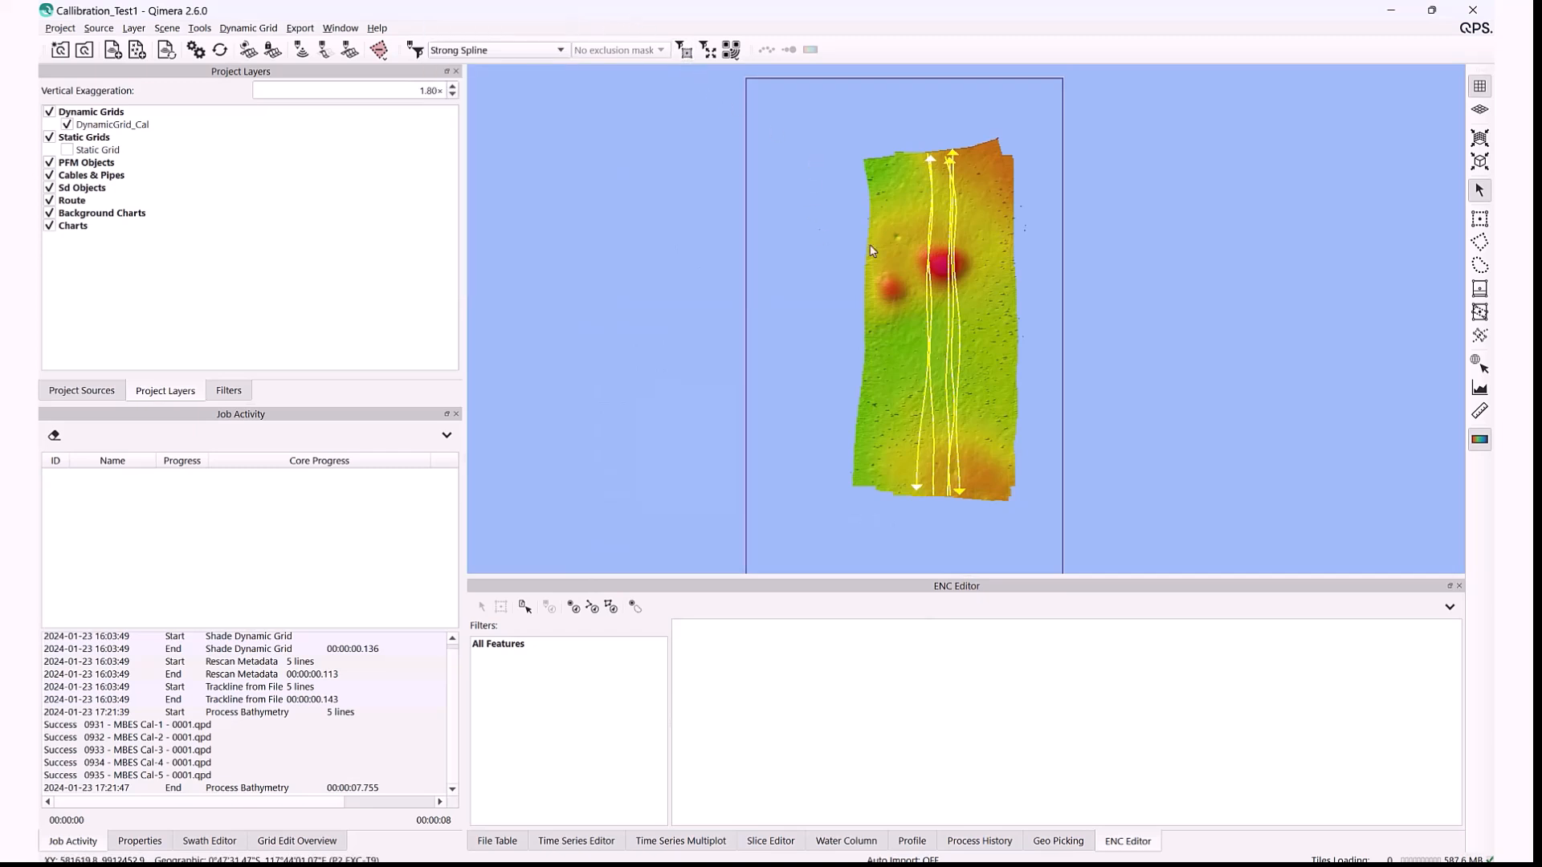
# Display the calibrated grid in the 3D scene and set the vertical exaggeration to 5.00× to inspect its relief.
pyautogui.click(1477, 143)
pyautogui.scroll(-5, 1134, 293)
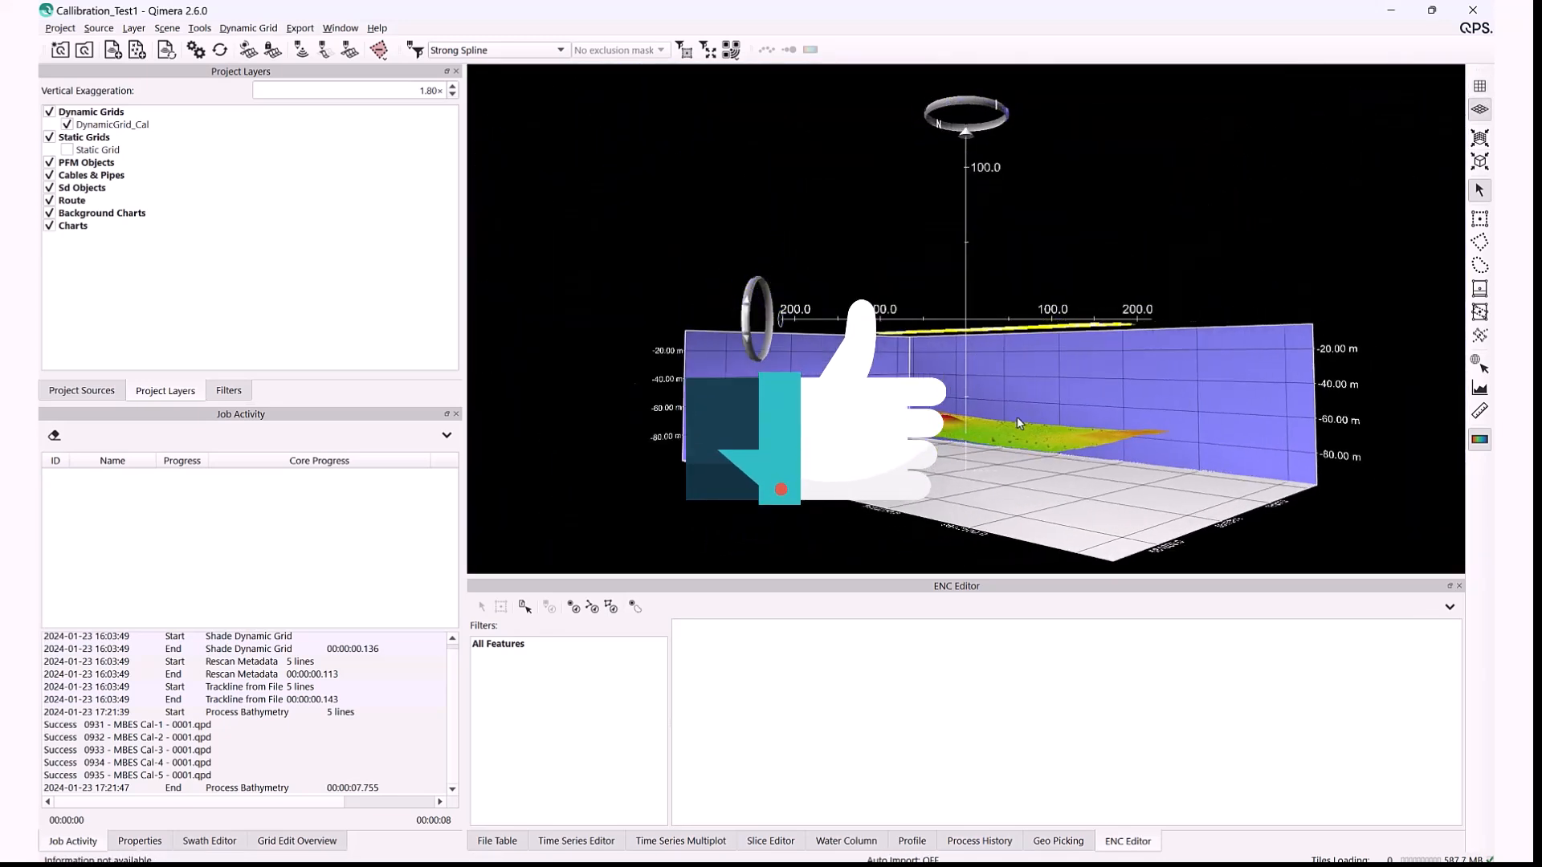
pyautogui.scroll(3, 1018, 408)
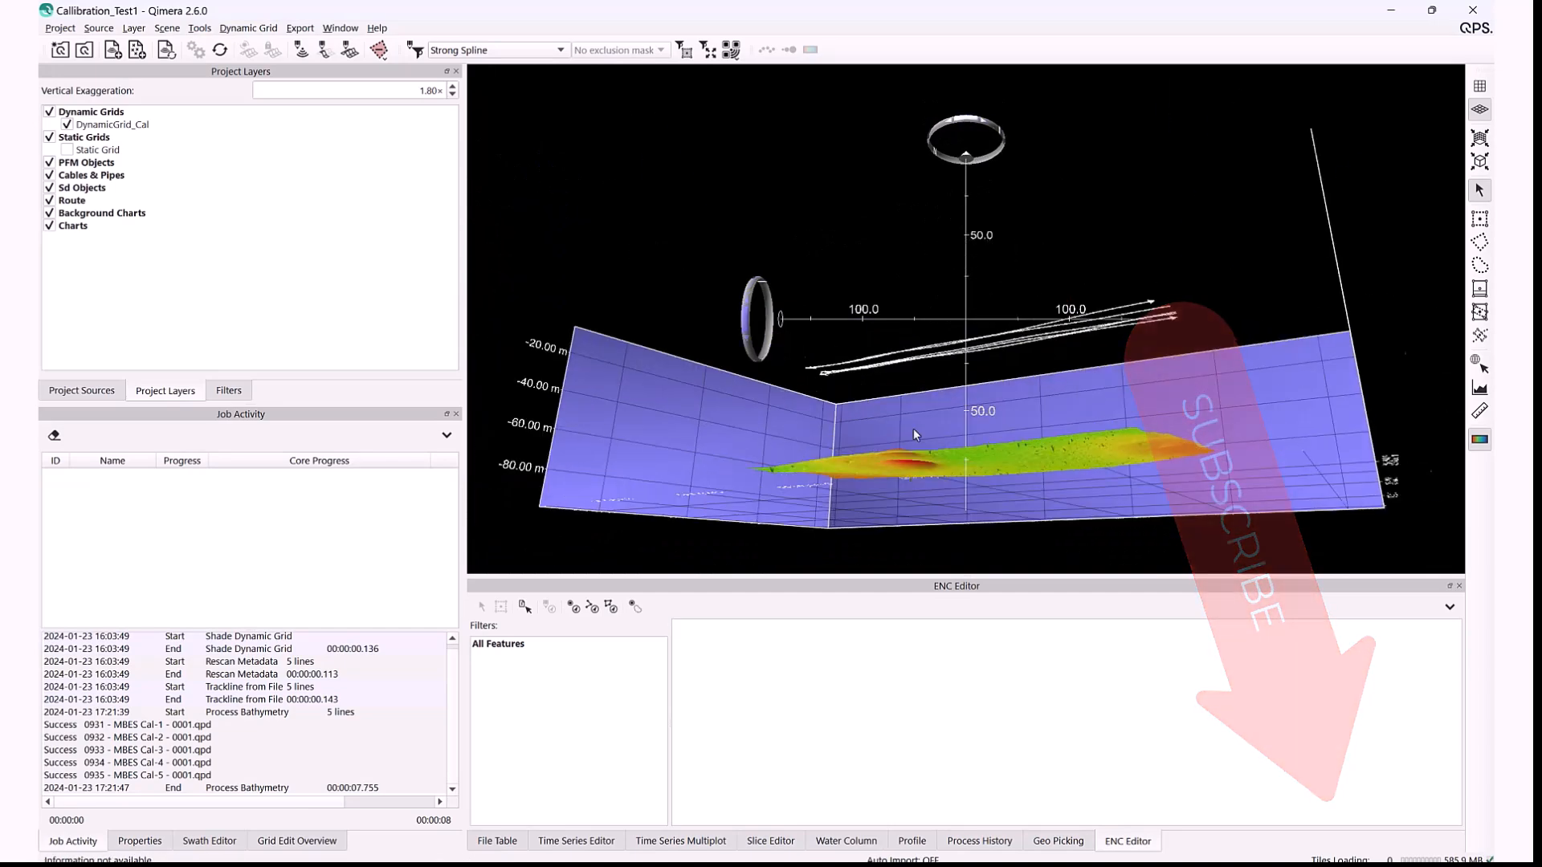
pyautogui.scroll(2, 923, 408)
pyautogui.click(452, 87)
pyautogui.scroll(-4, 945, 450)
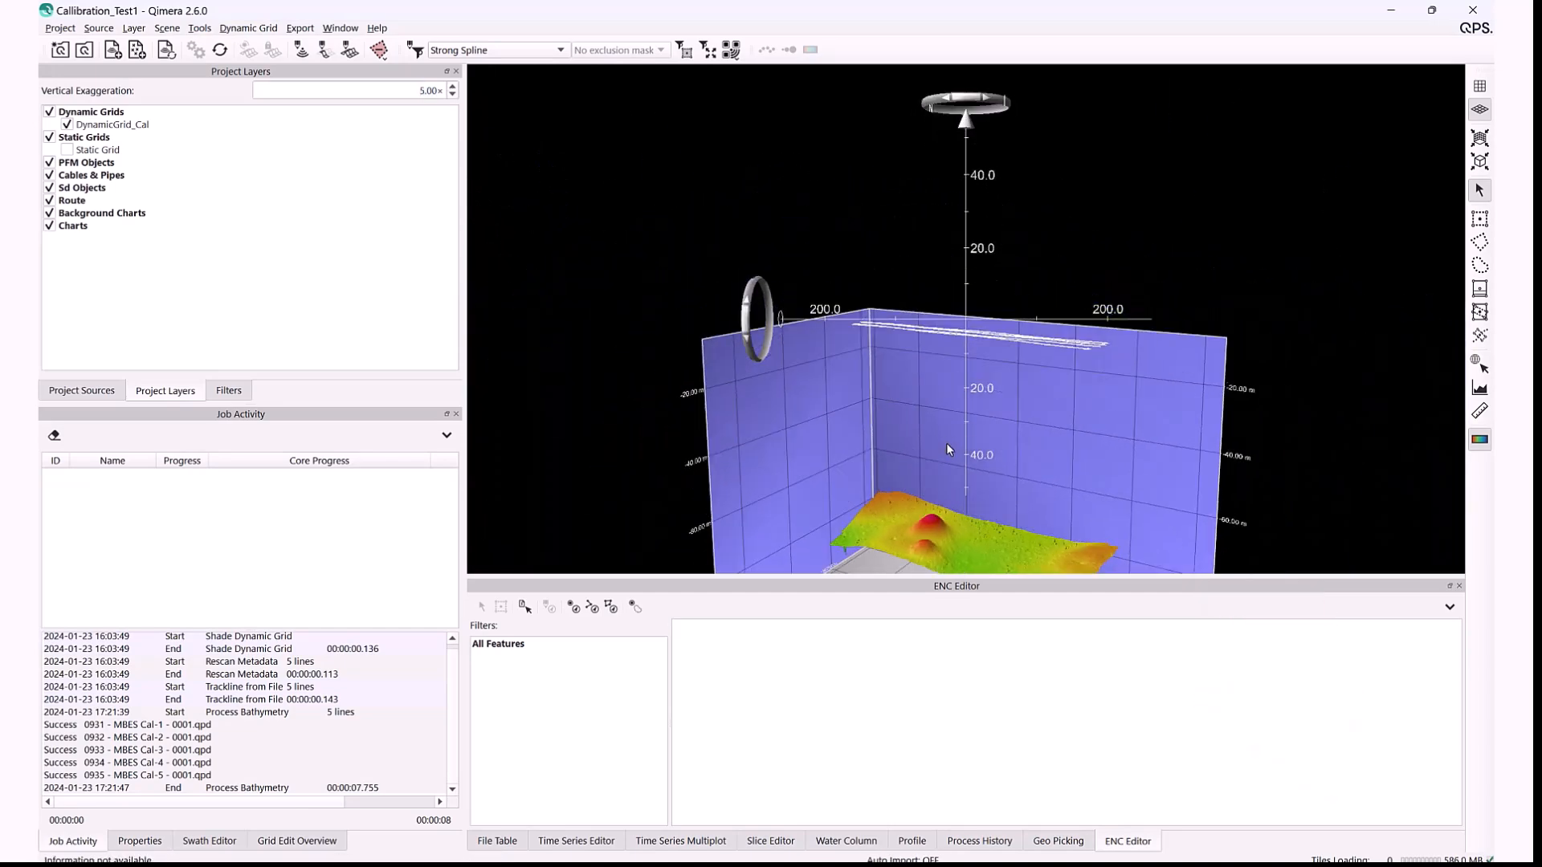